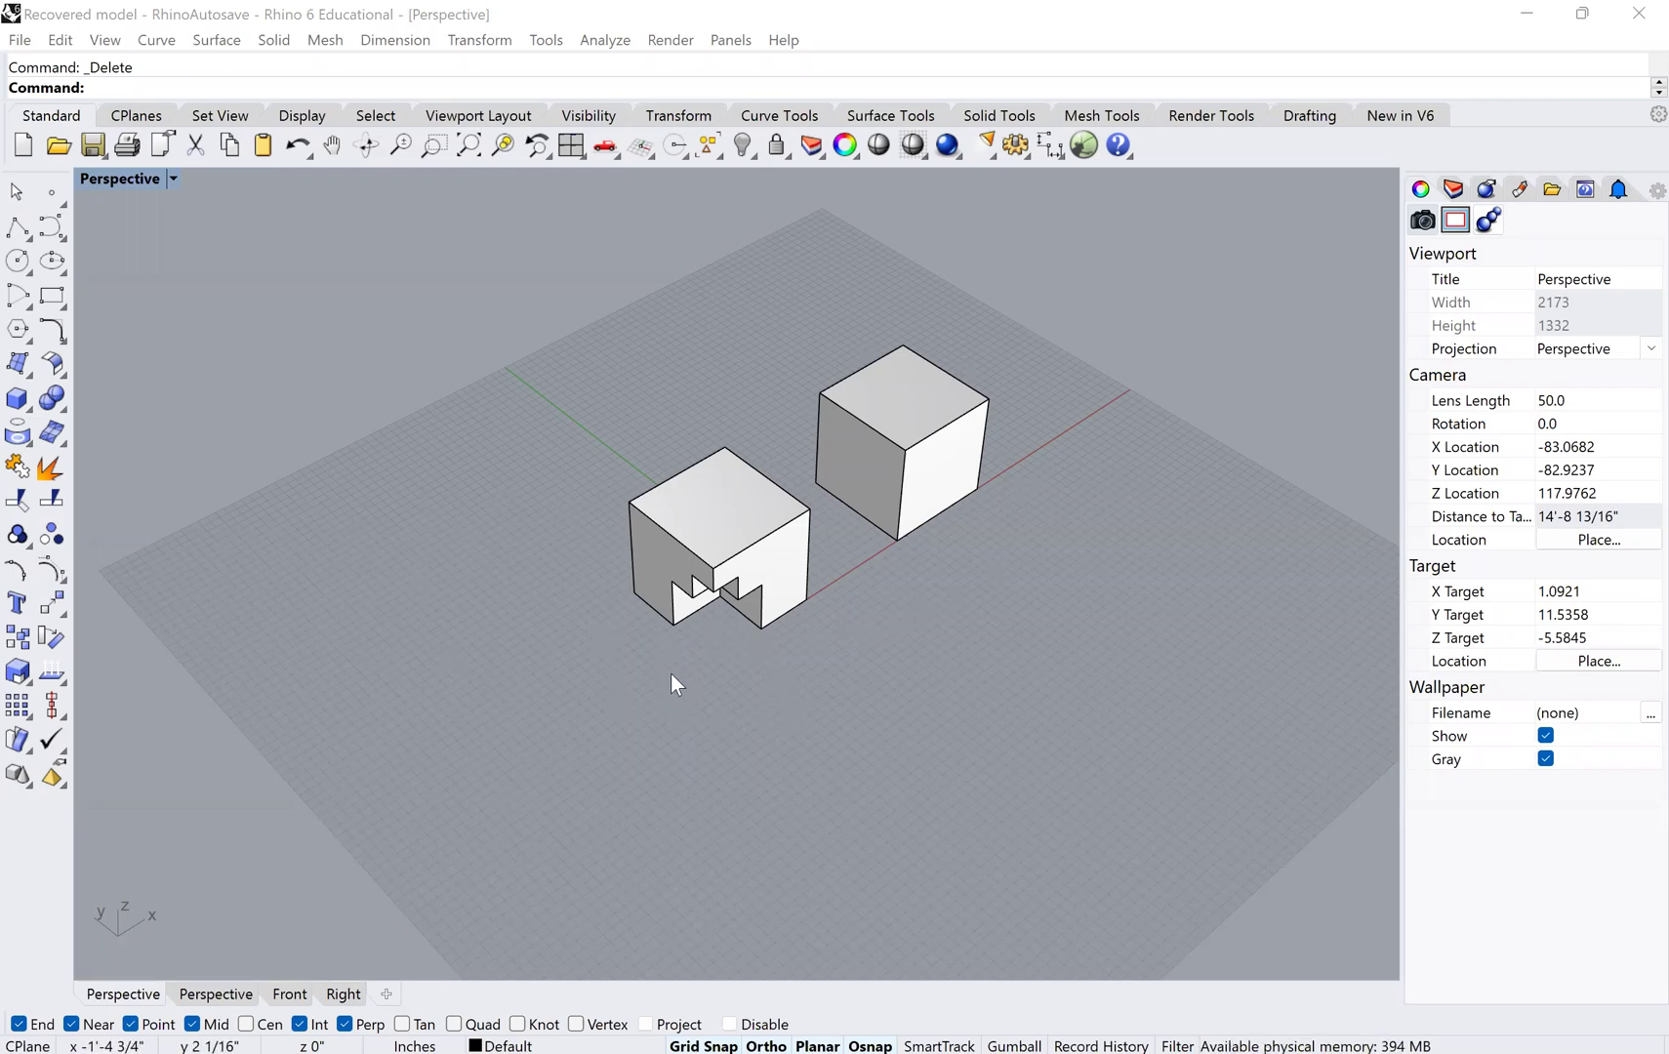
- Select both cubes and move them together from a cube corner to a new grid spot
right_click_drag(670, 672, 697, 671)
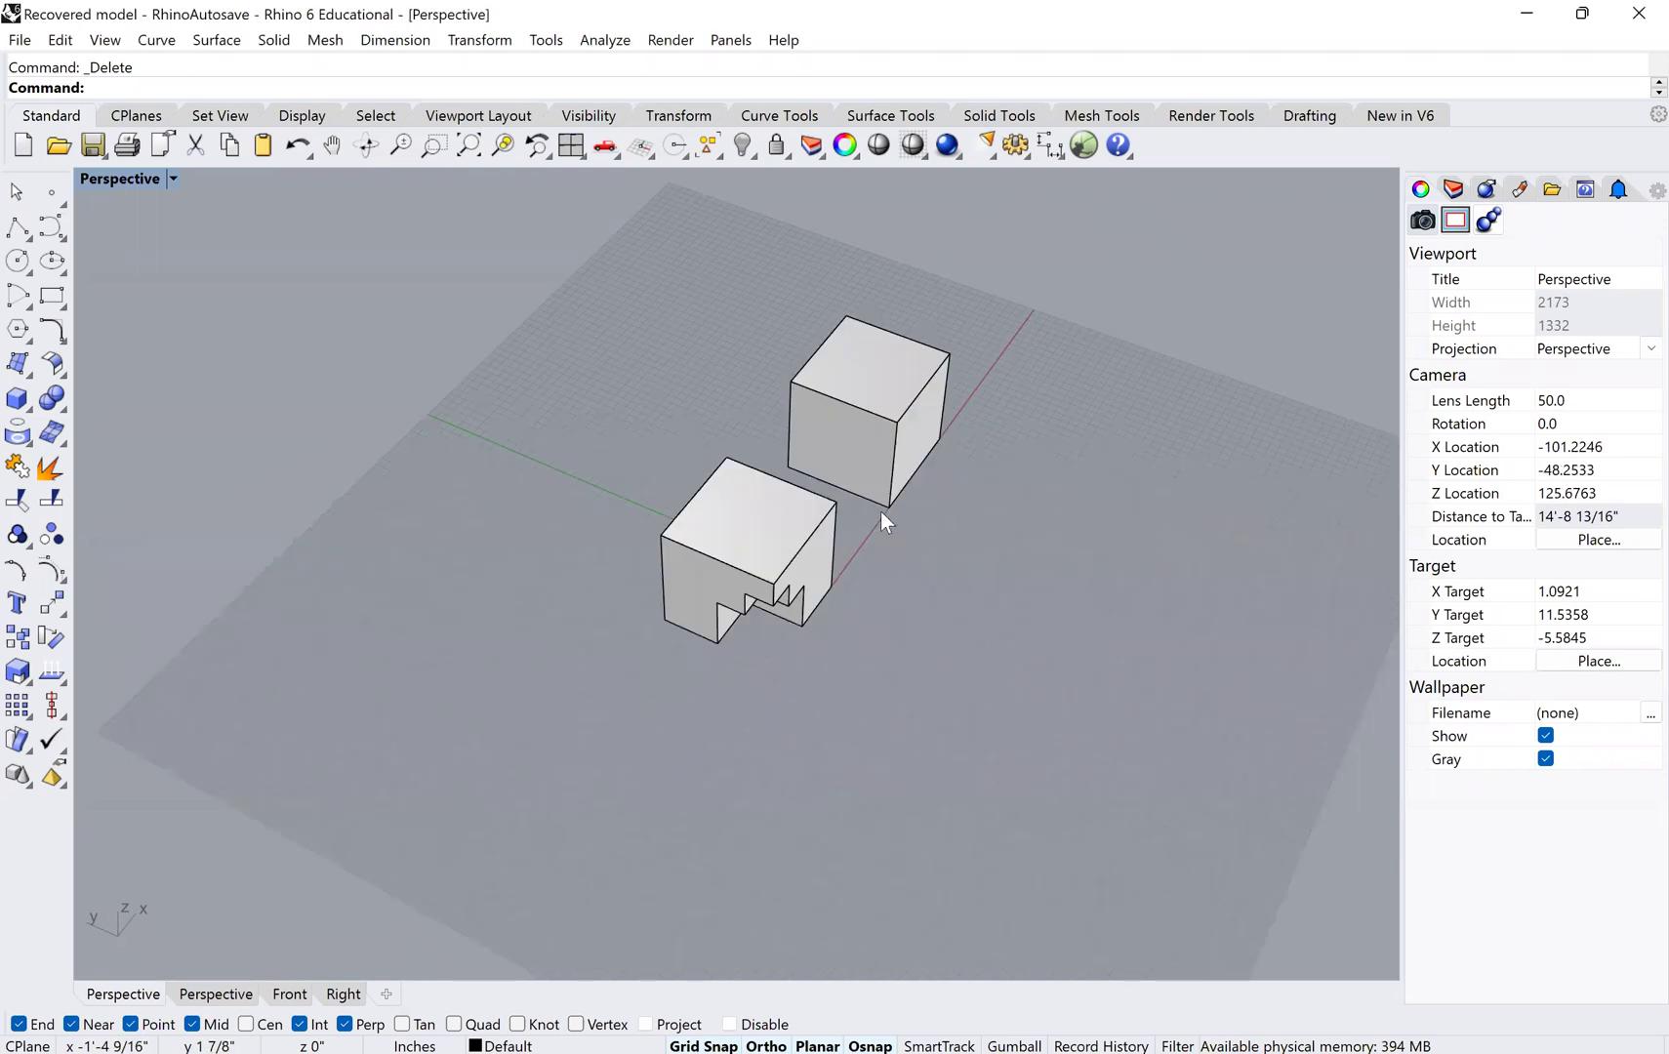
right_click_drag(881, 509, 885, 505)
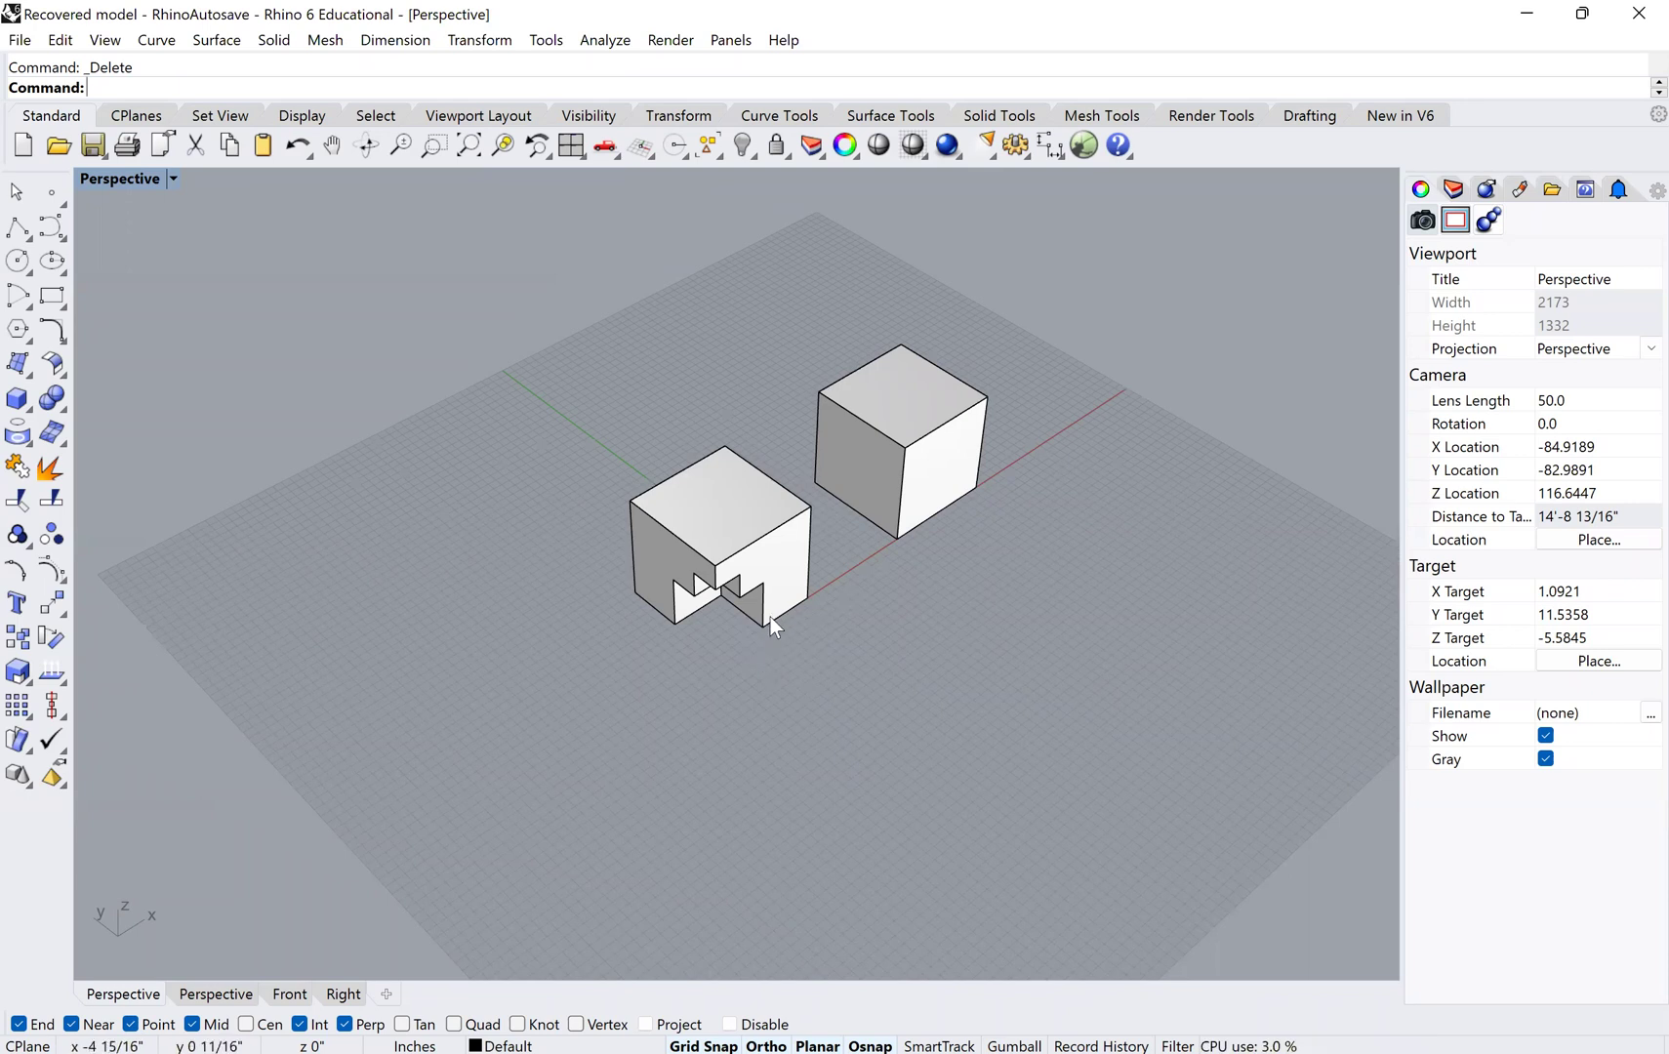
right_click_drag(781, 634, 763, 513)
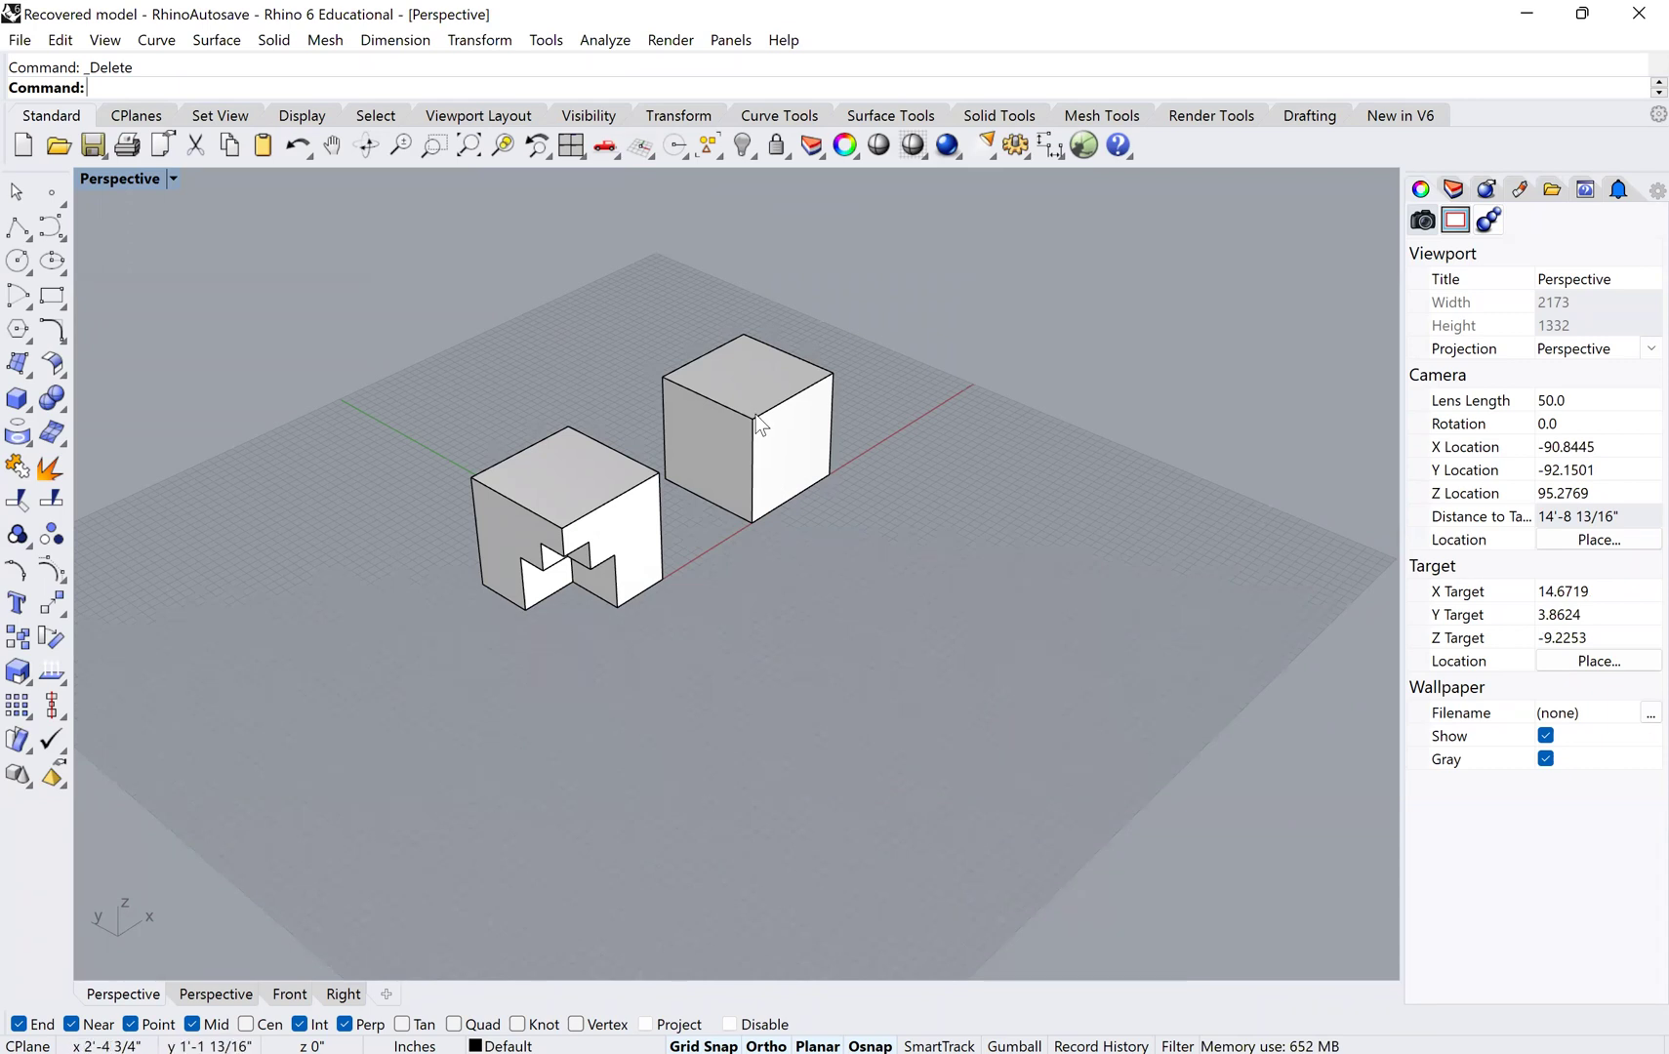
right_click_drag(645, 565, 681, 512, "shift")
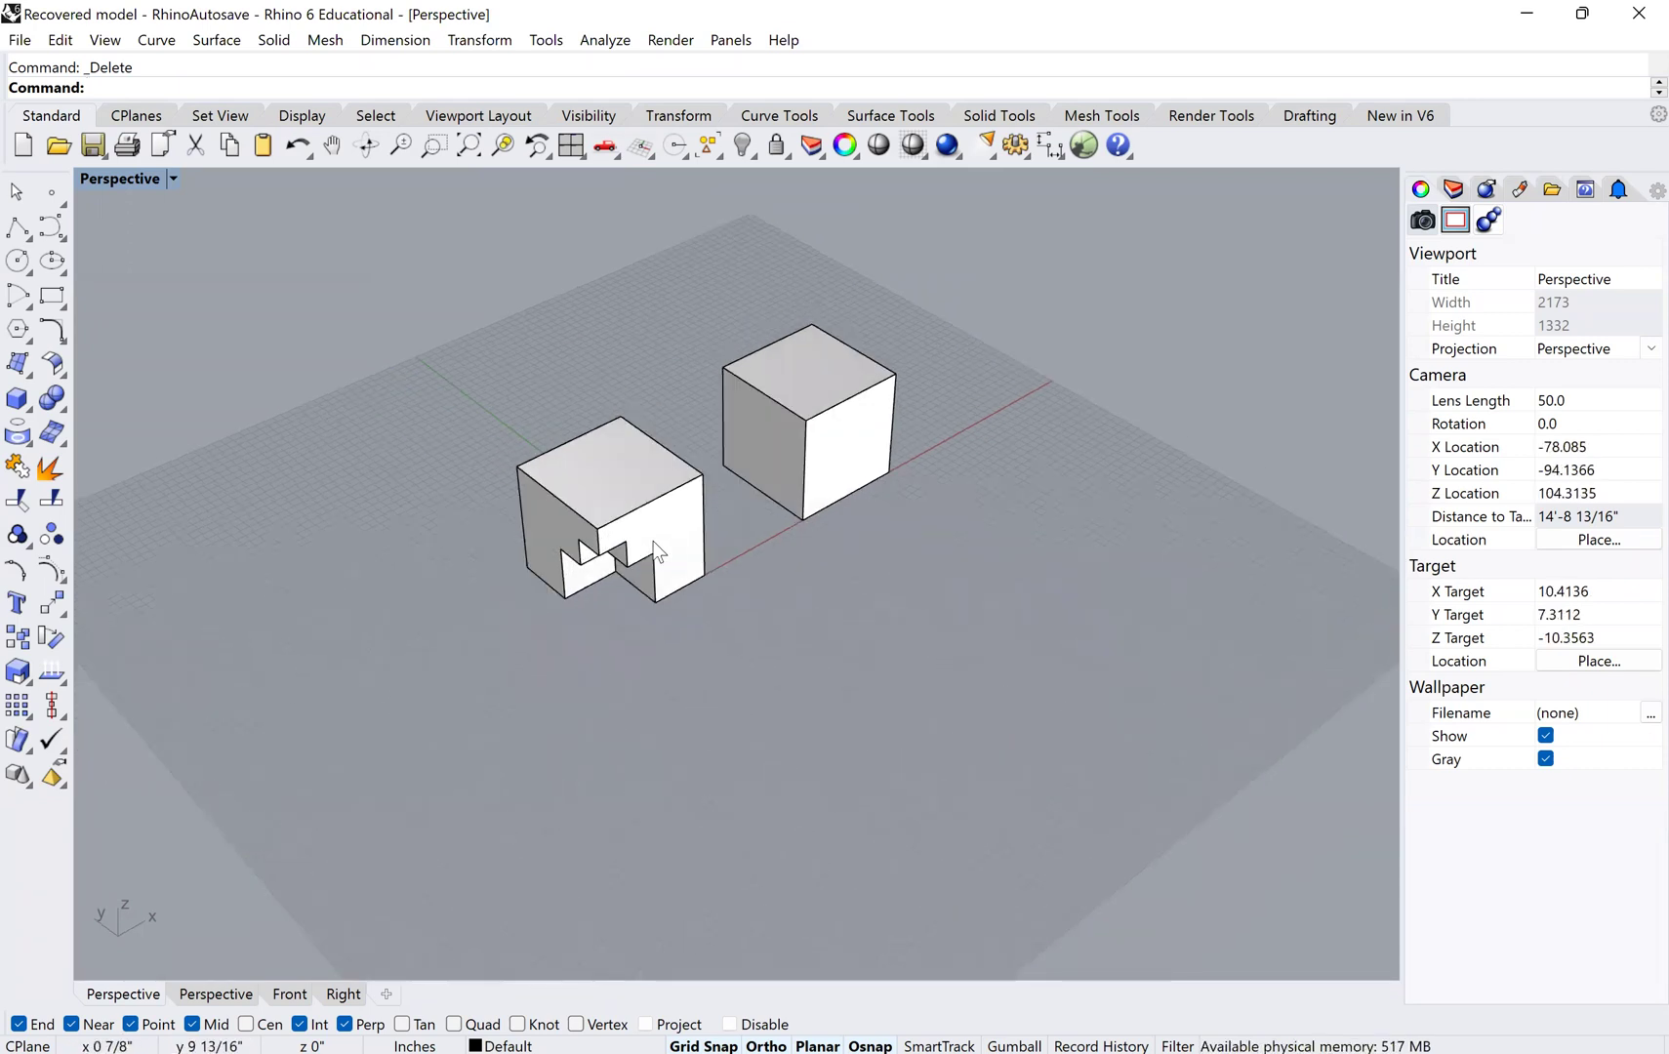
key("ctrl+a")
type("m")
key("Return")
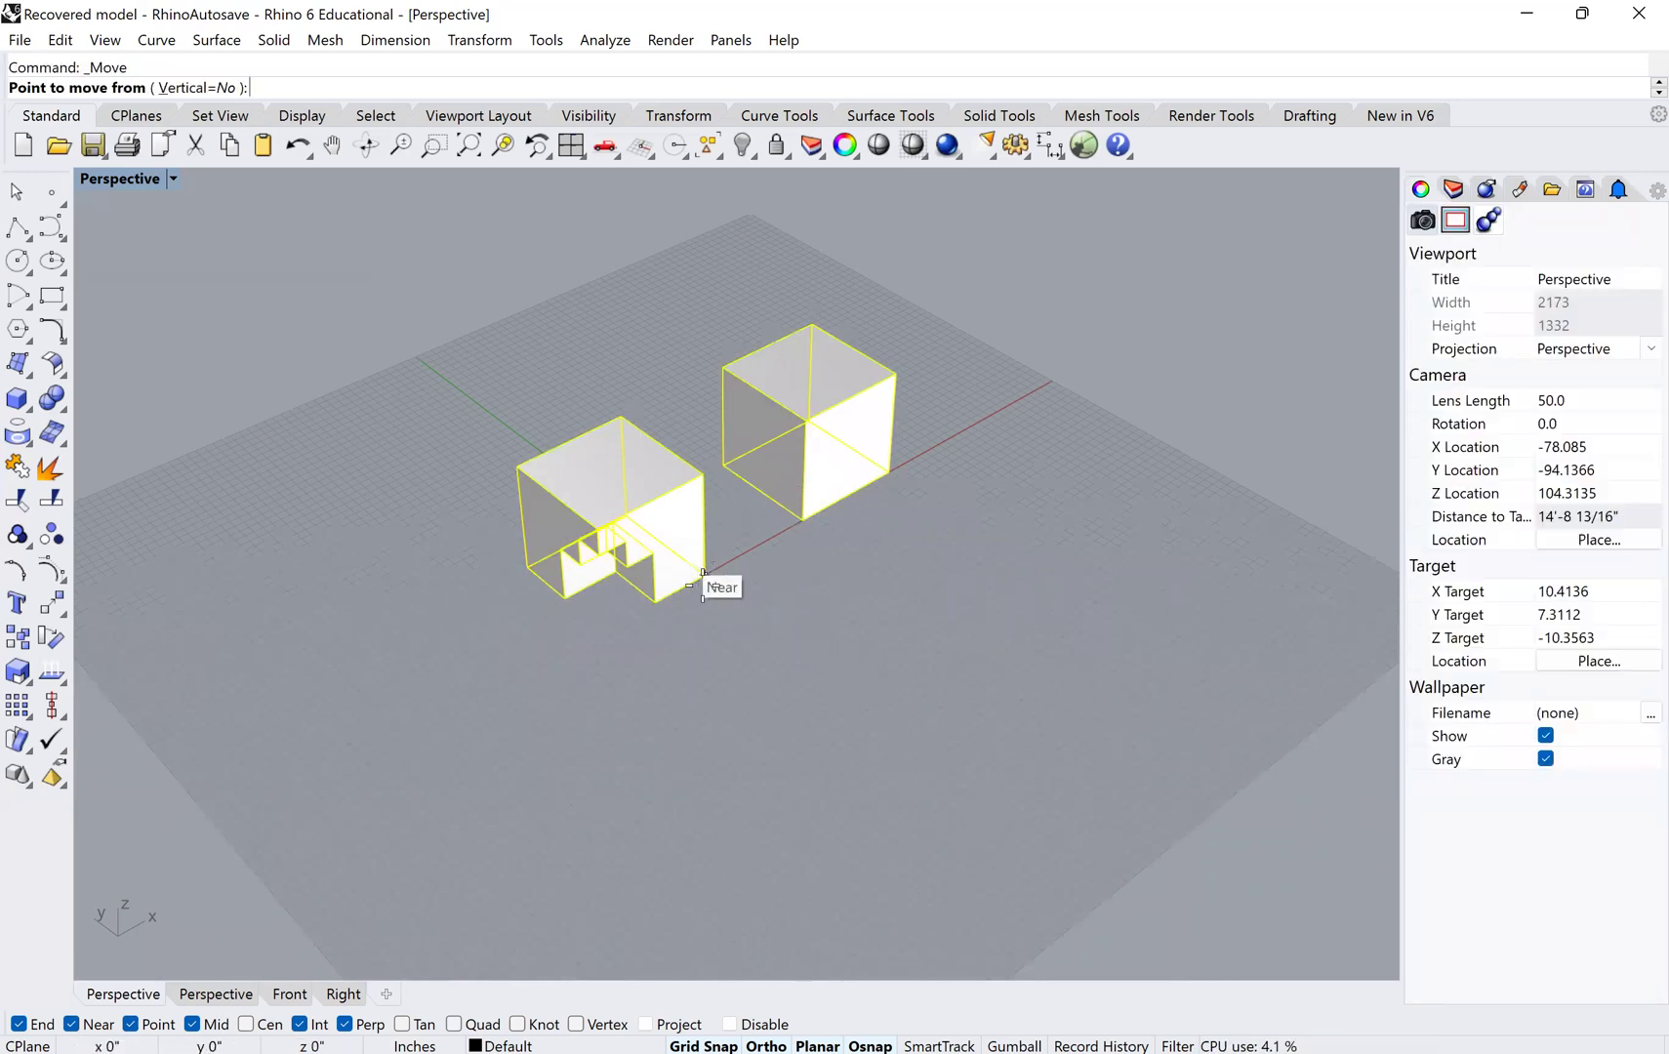
scroll(703, 586, "down", 2)
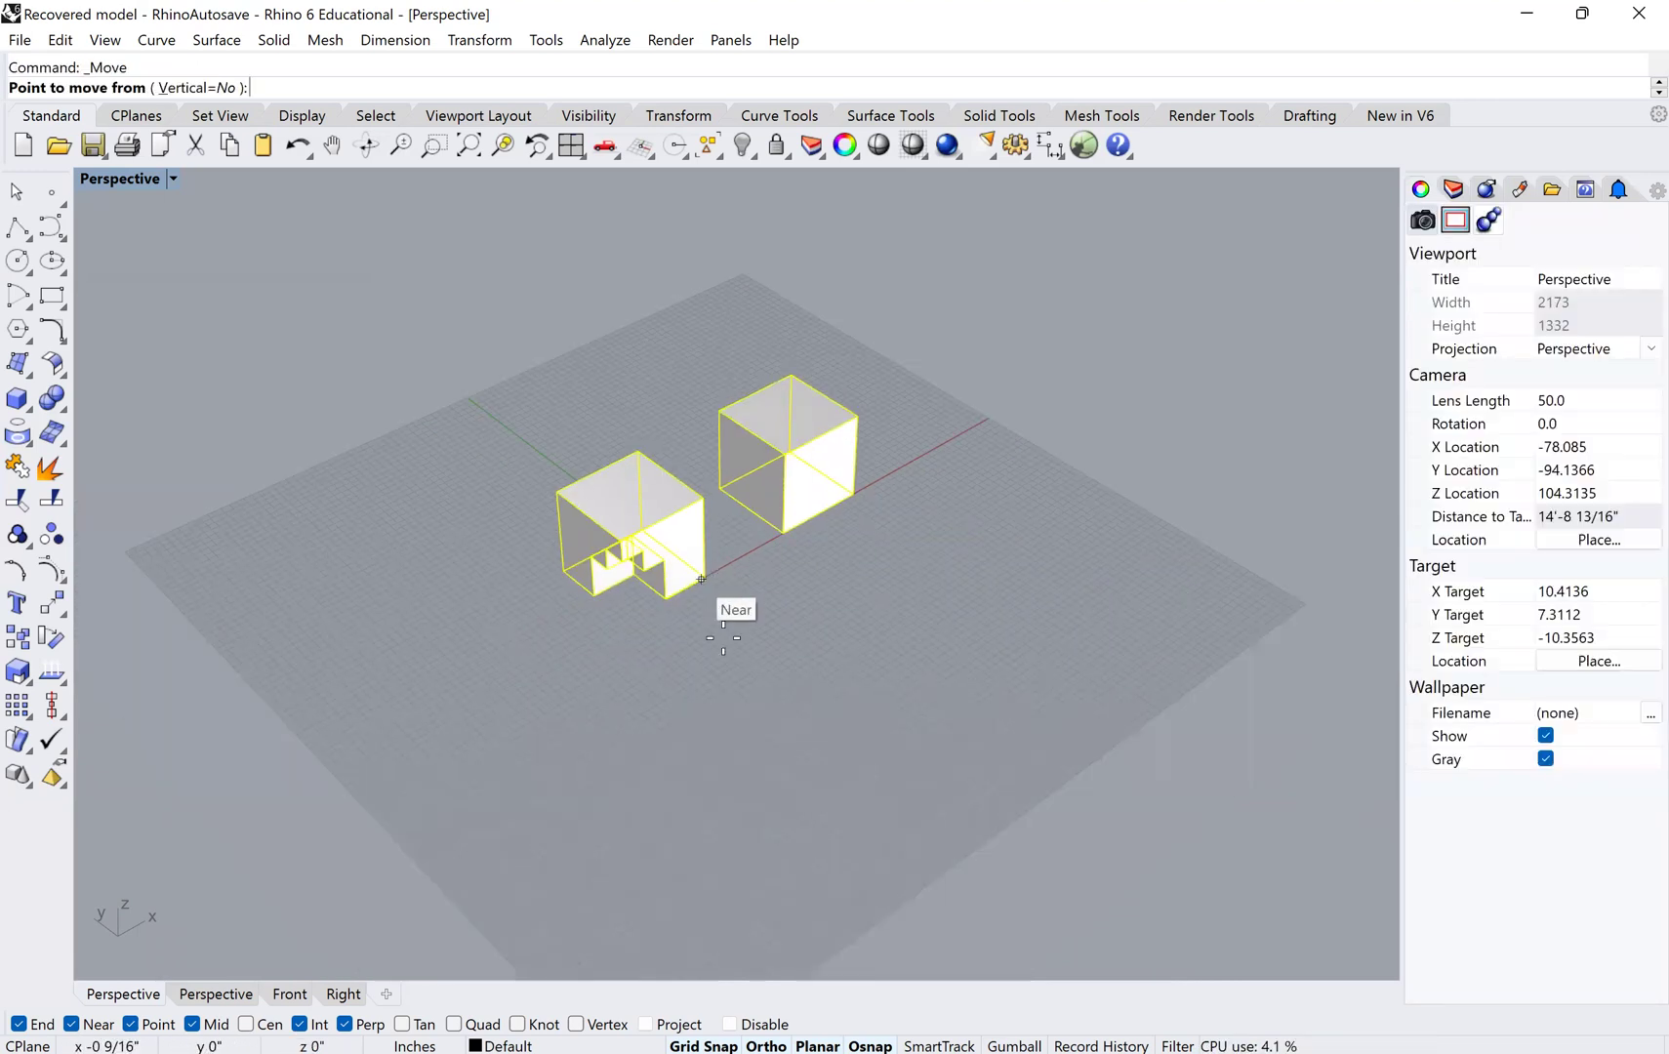
left_click(701, 579)
scroll(701, 579, "down", 2)
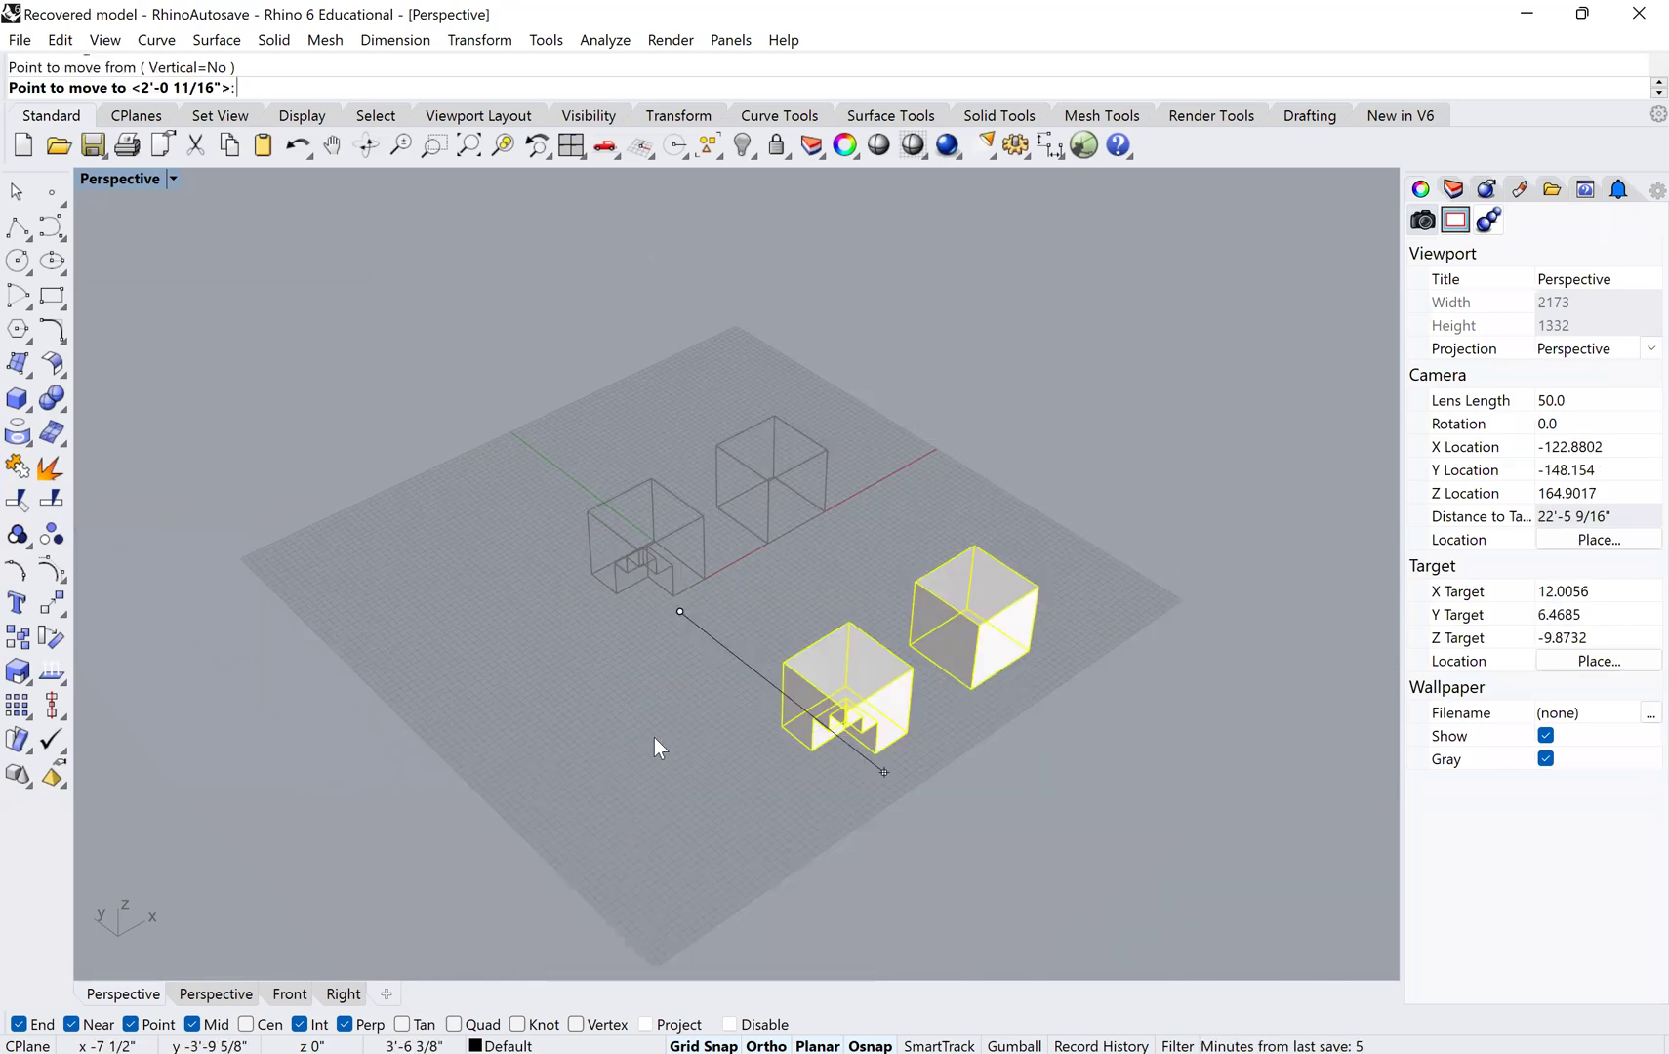
left_click(670, 635)
scroll(673, 649, "up", 2)
key("Escape")
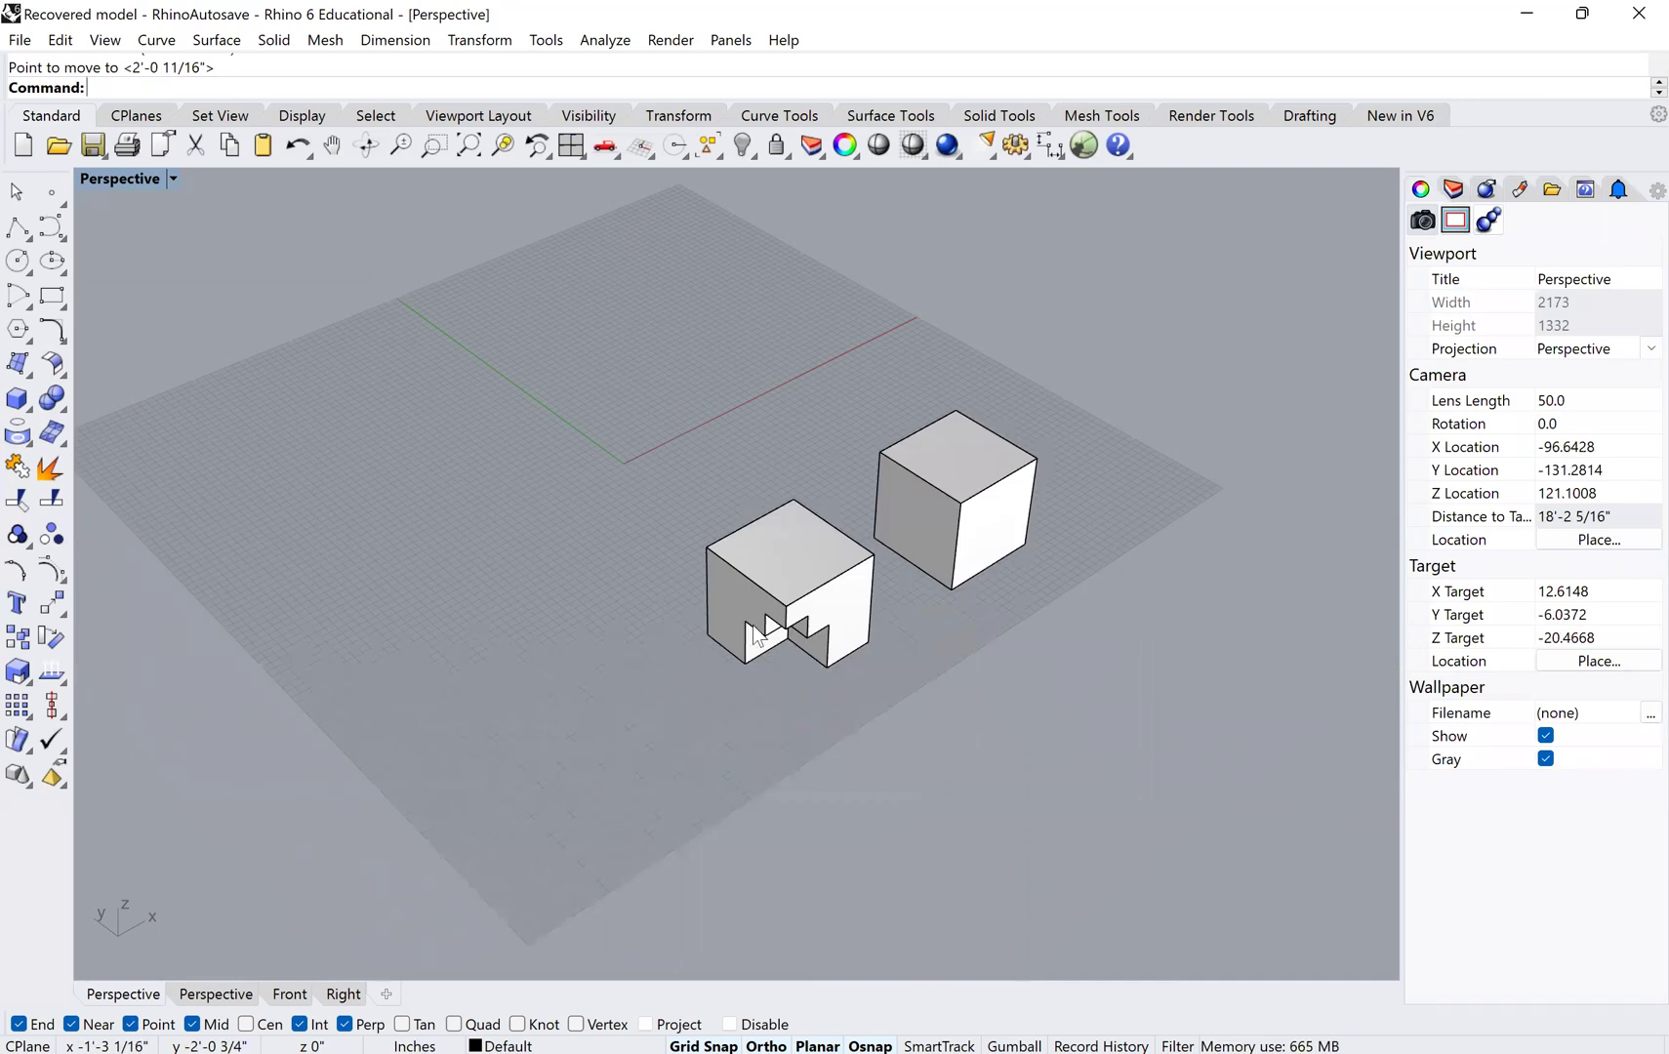
scroll(928, 691, "up", 1)
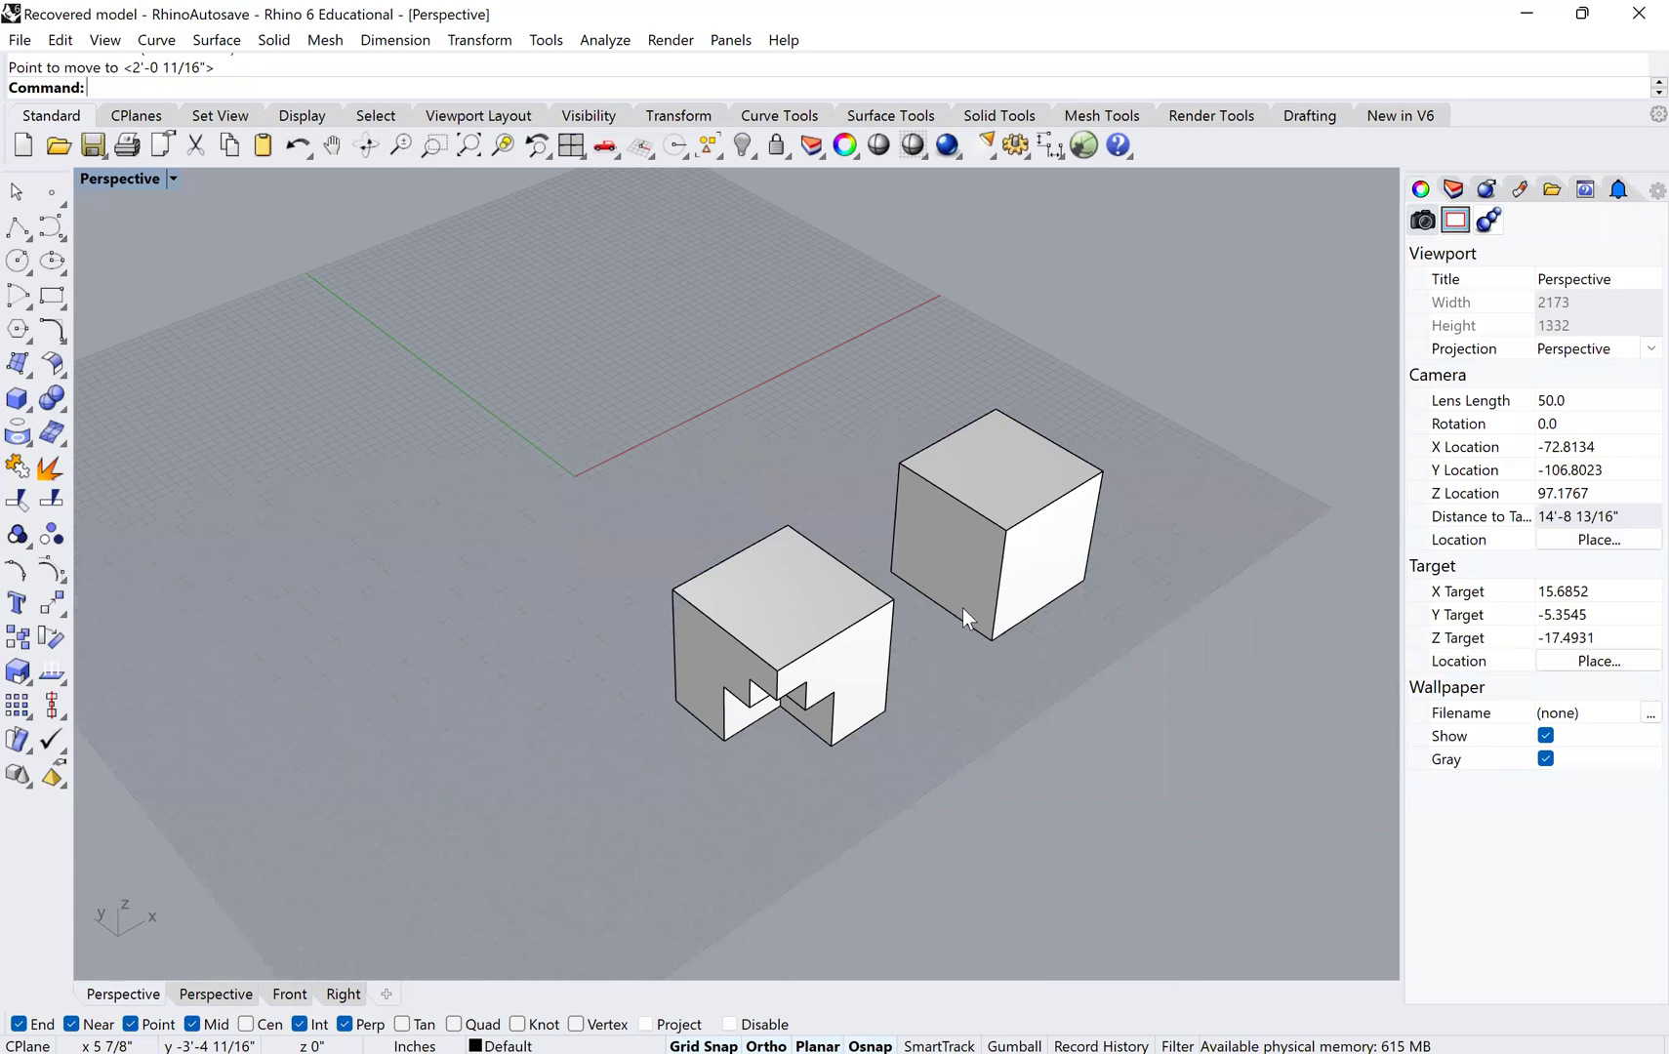
- View the cubes from higher up and select the plain right cube
right_click_drag(962, 608, 885, 504)
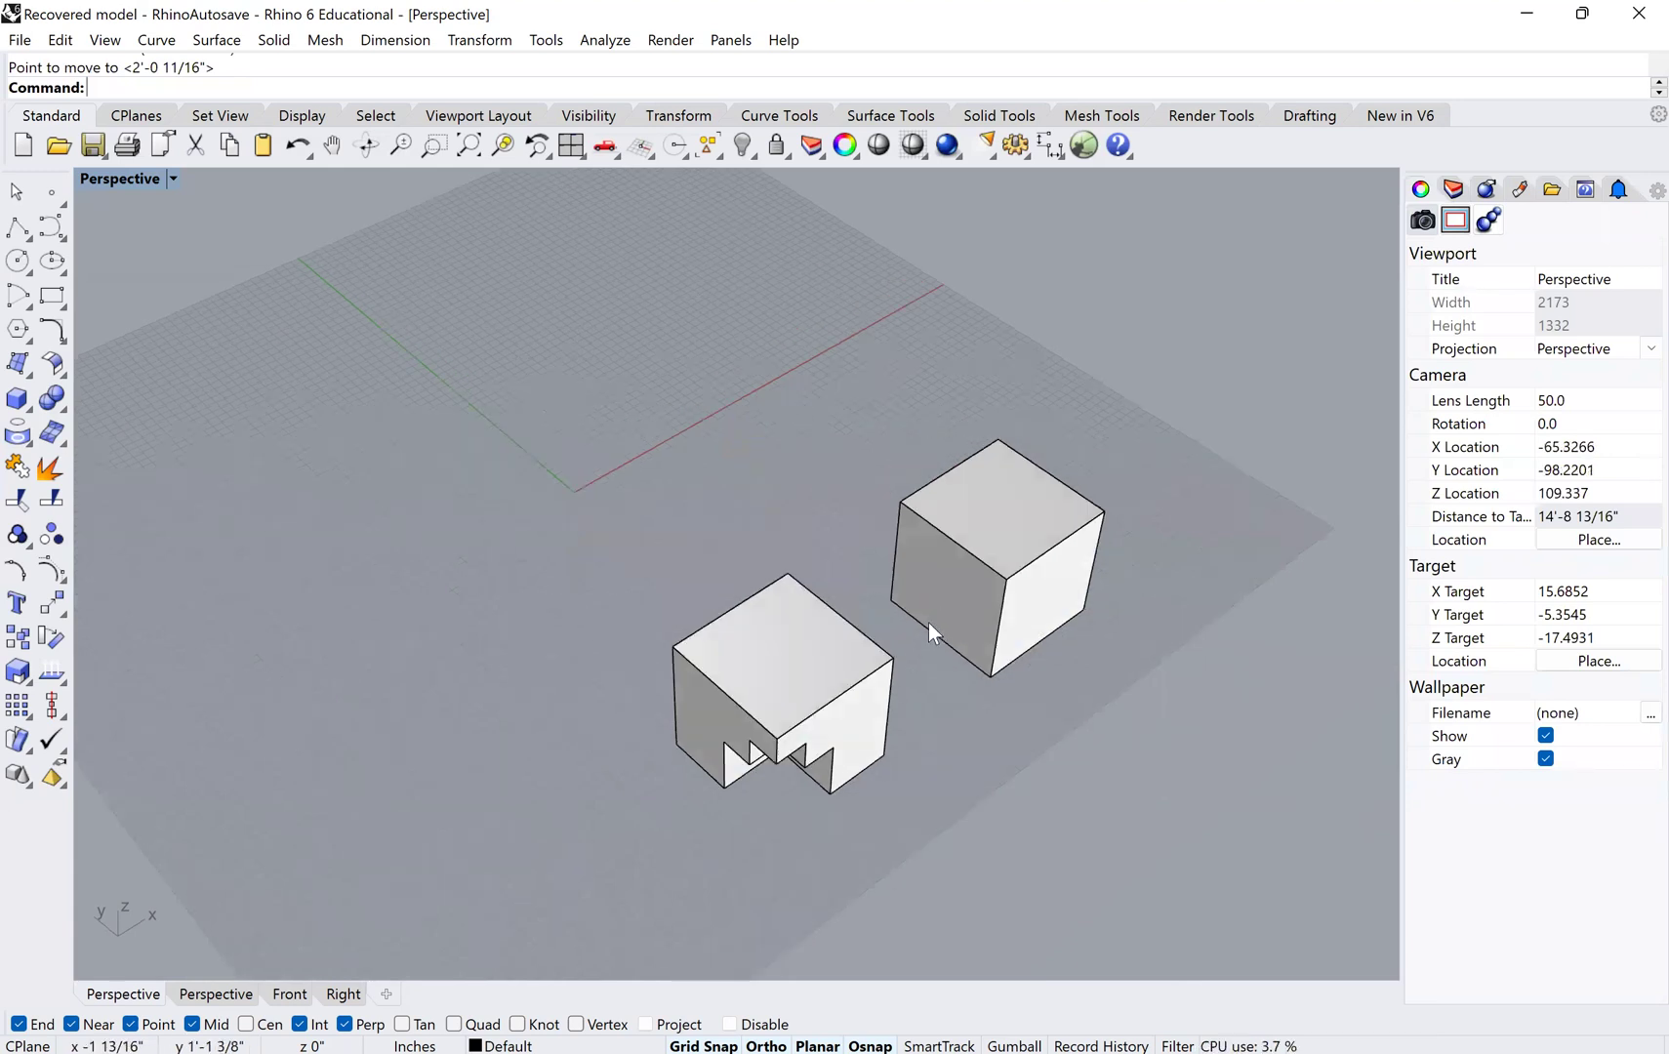
mouse_move(928, 624)
right_mouse_down()
mouse_move(917, 607)
mouse_move(939, 607)
right_mouse_up()
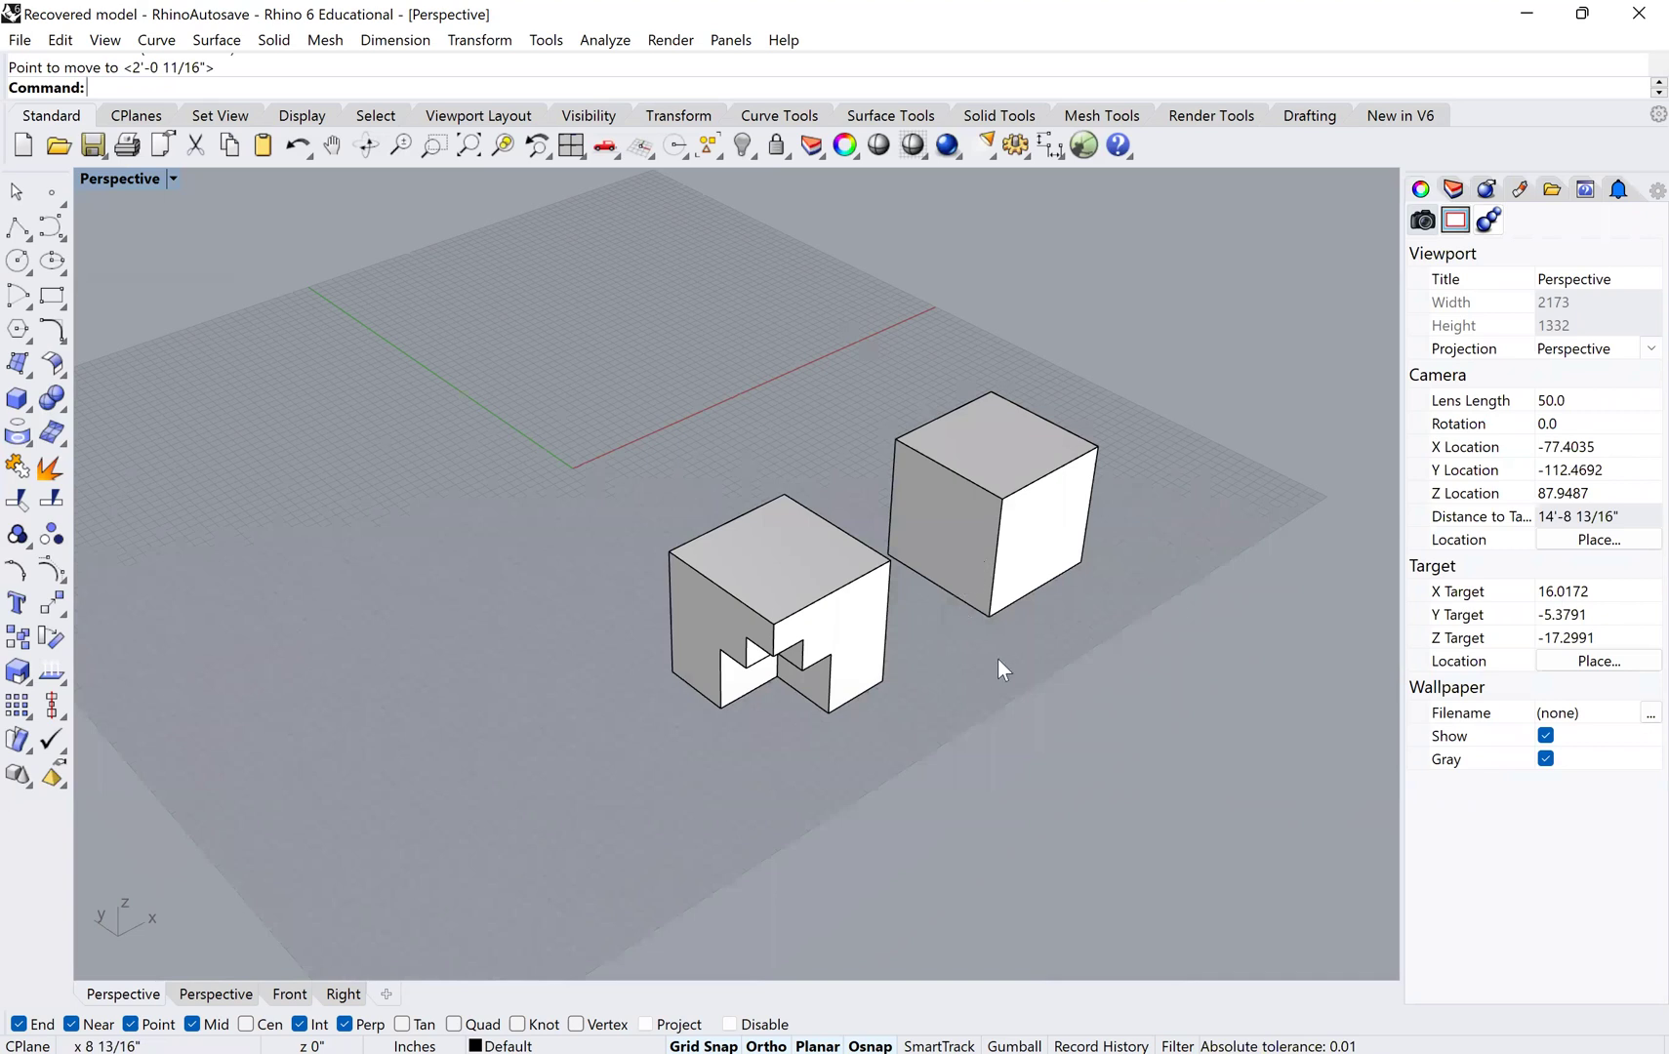
left_click(983, 570)
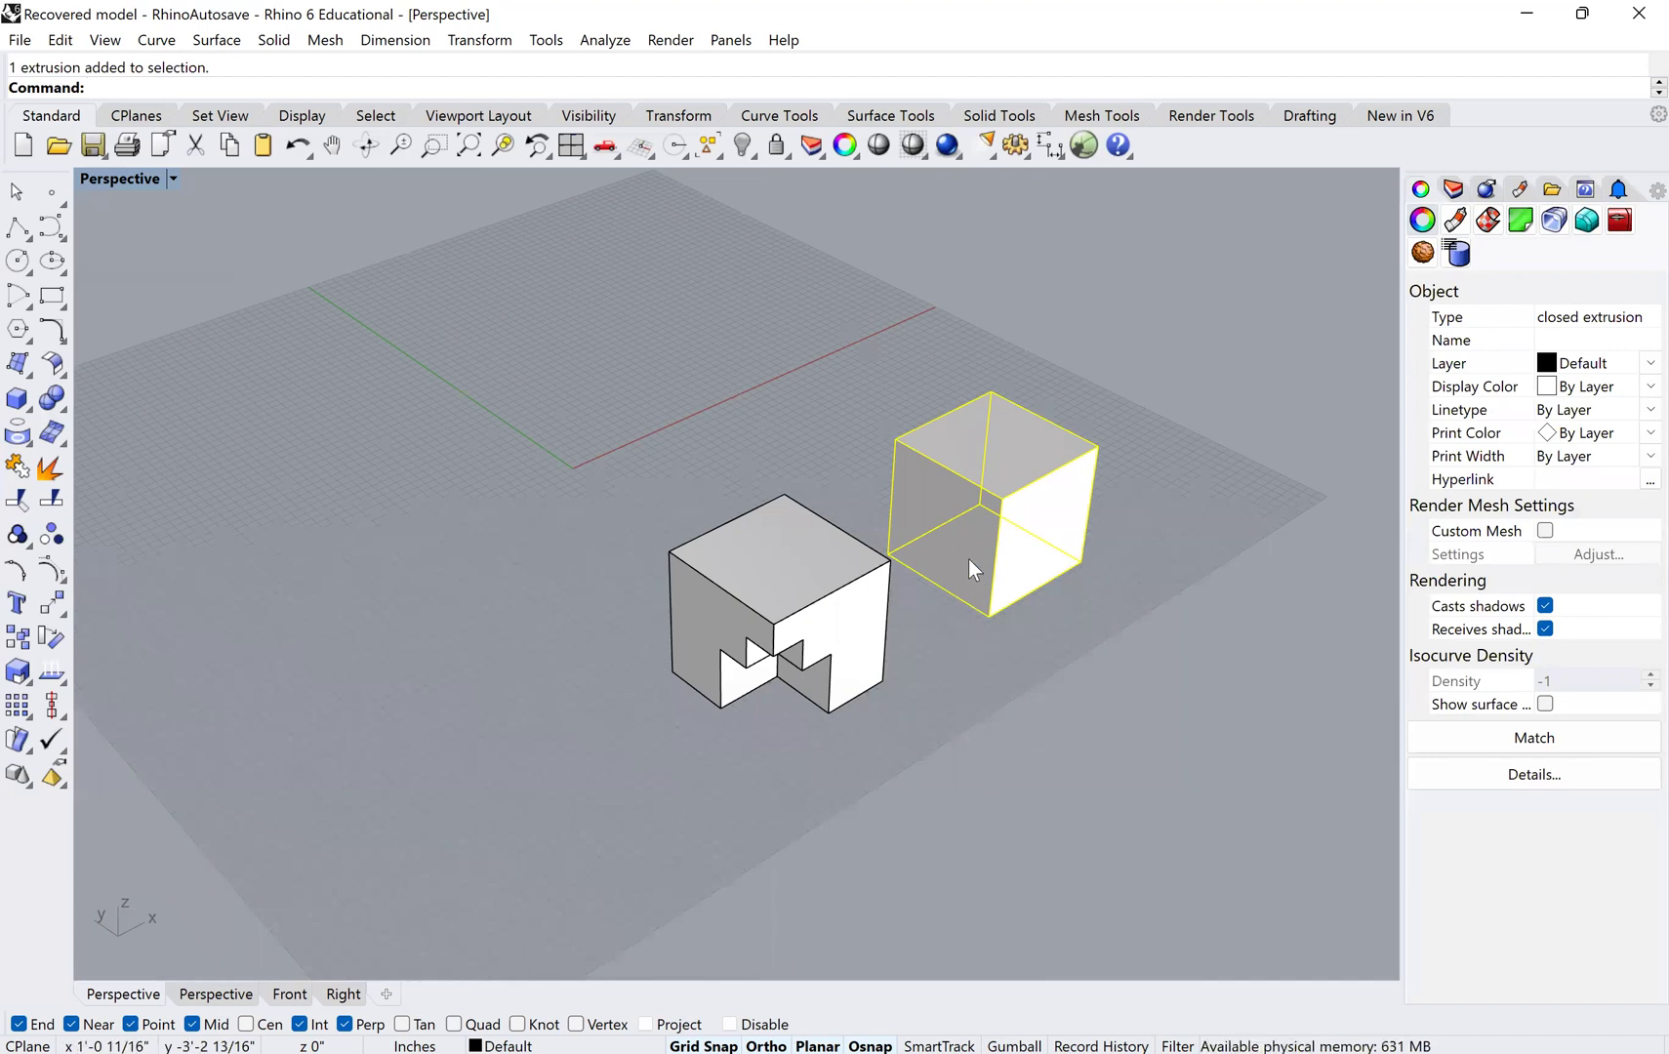
- Explode the plain cube and select its left, top and right faces
type("Explode")
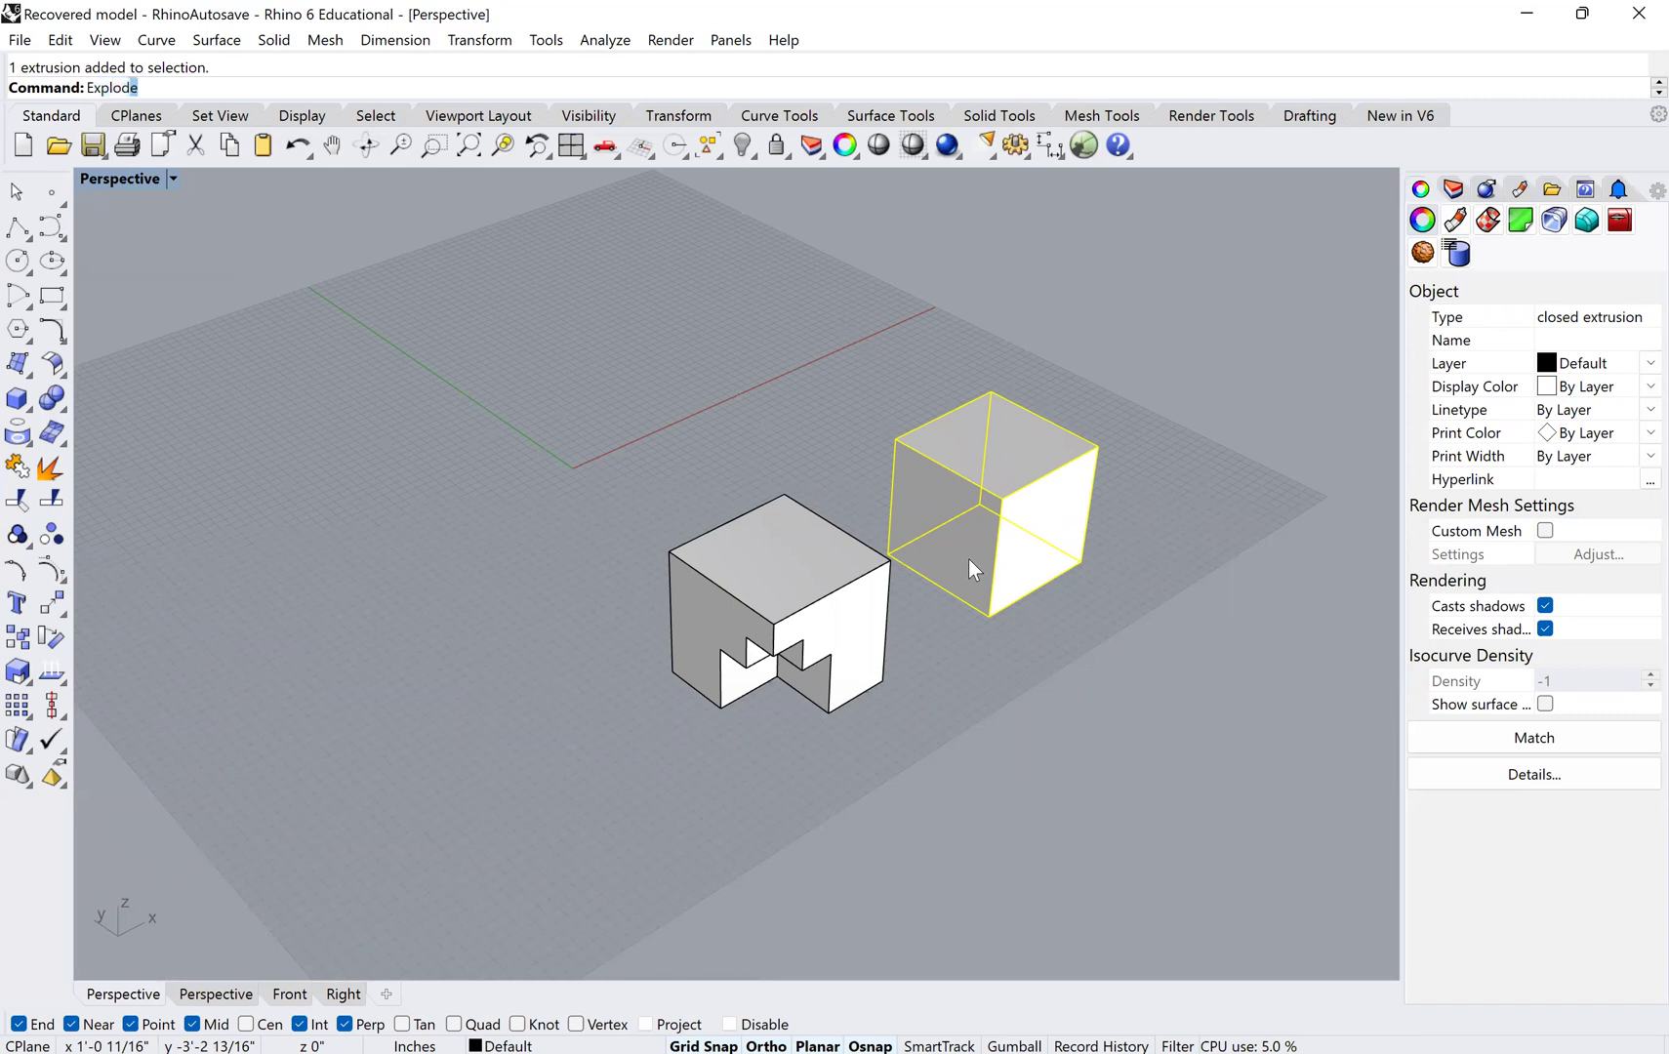
key("Return")
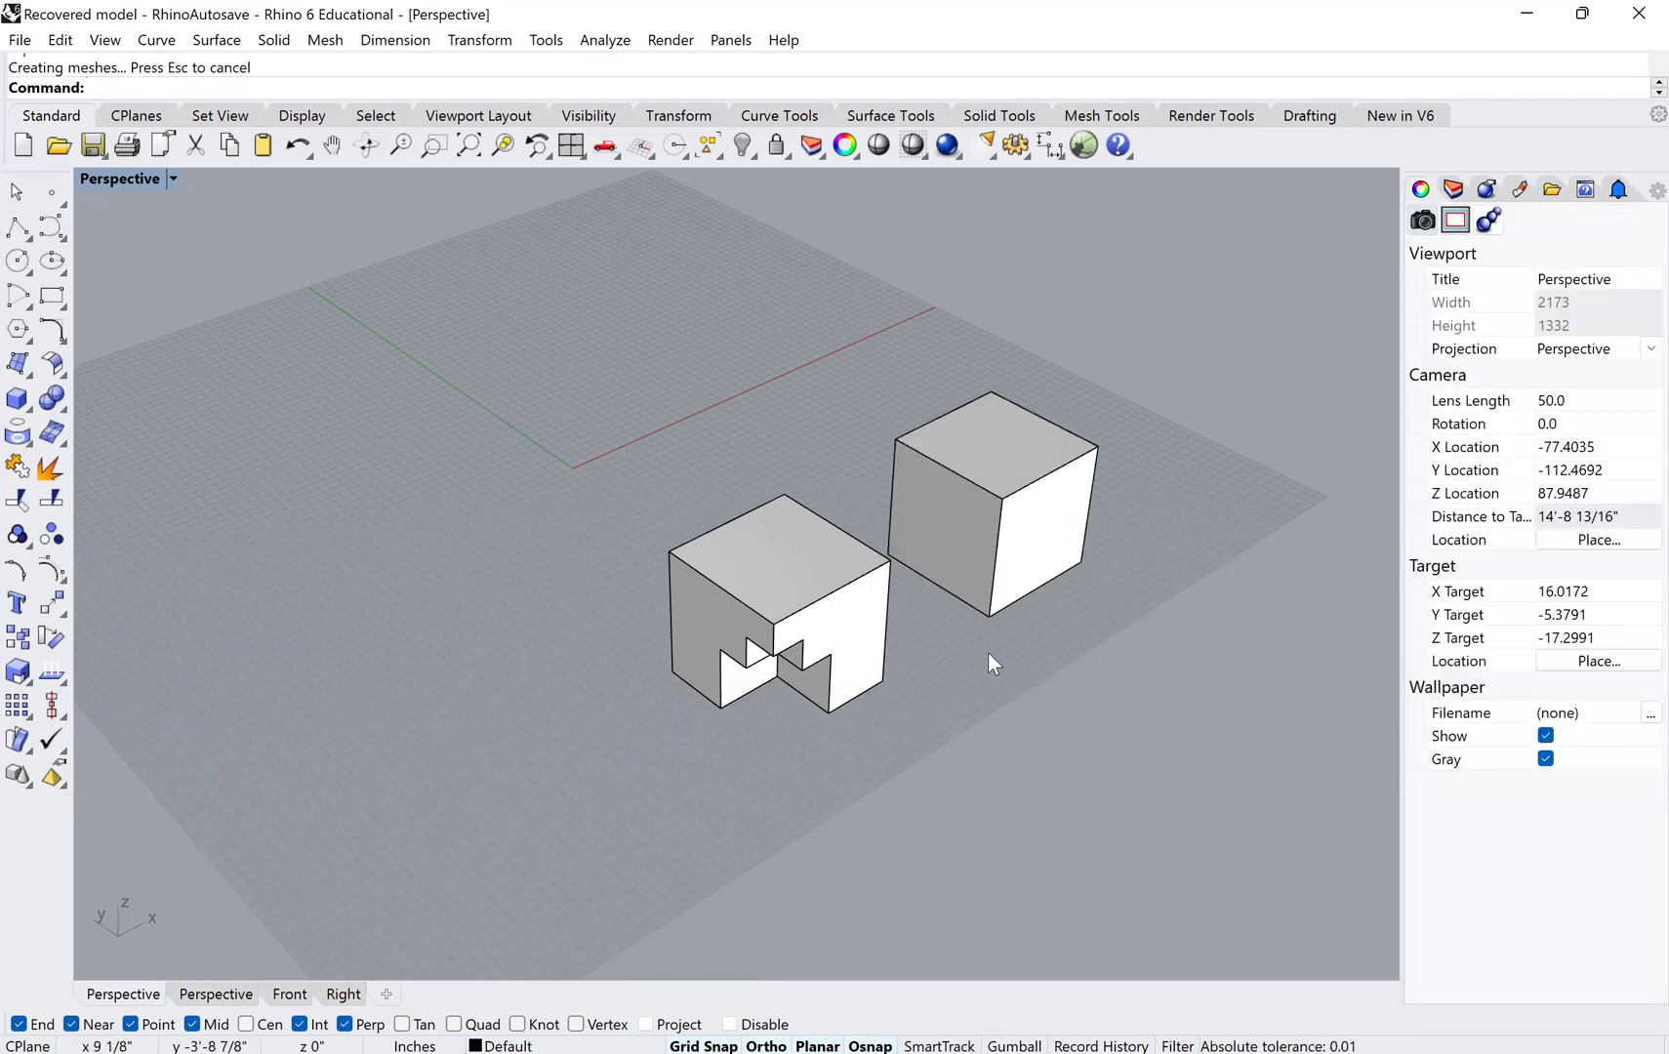
right_click_drag(989, 652, 907, 655, "shift")
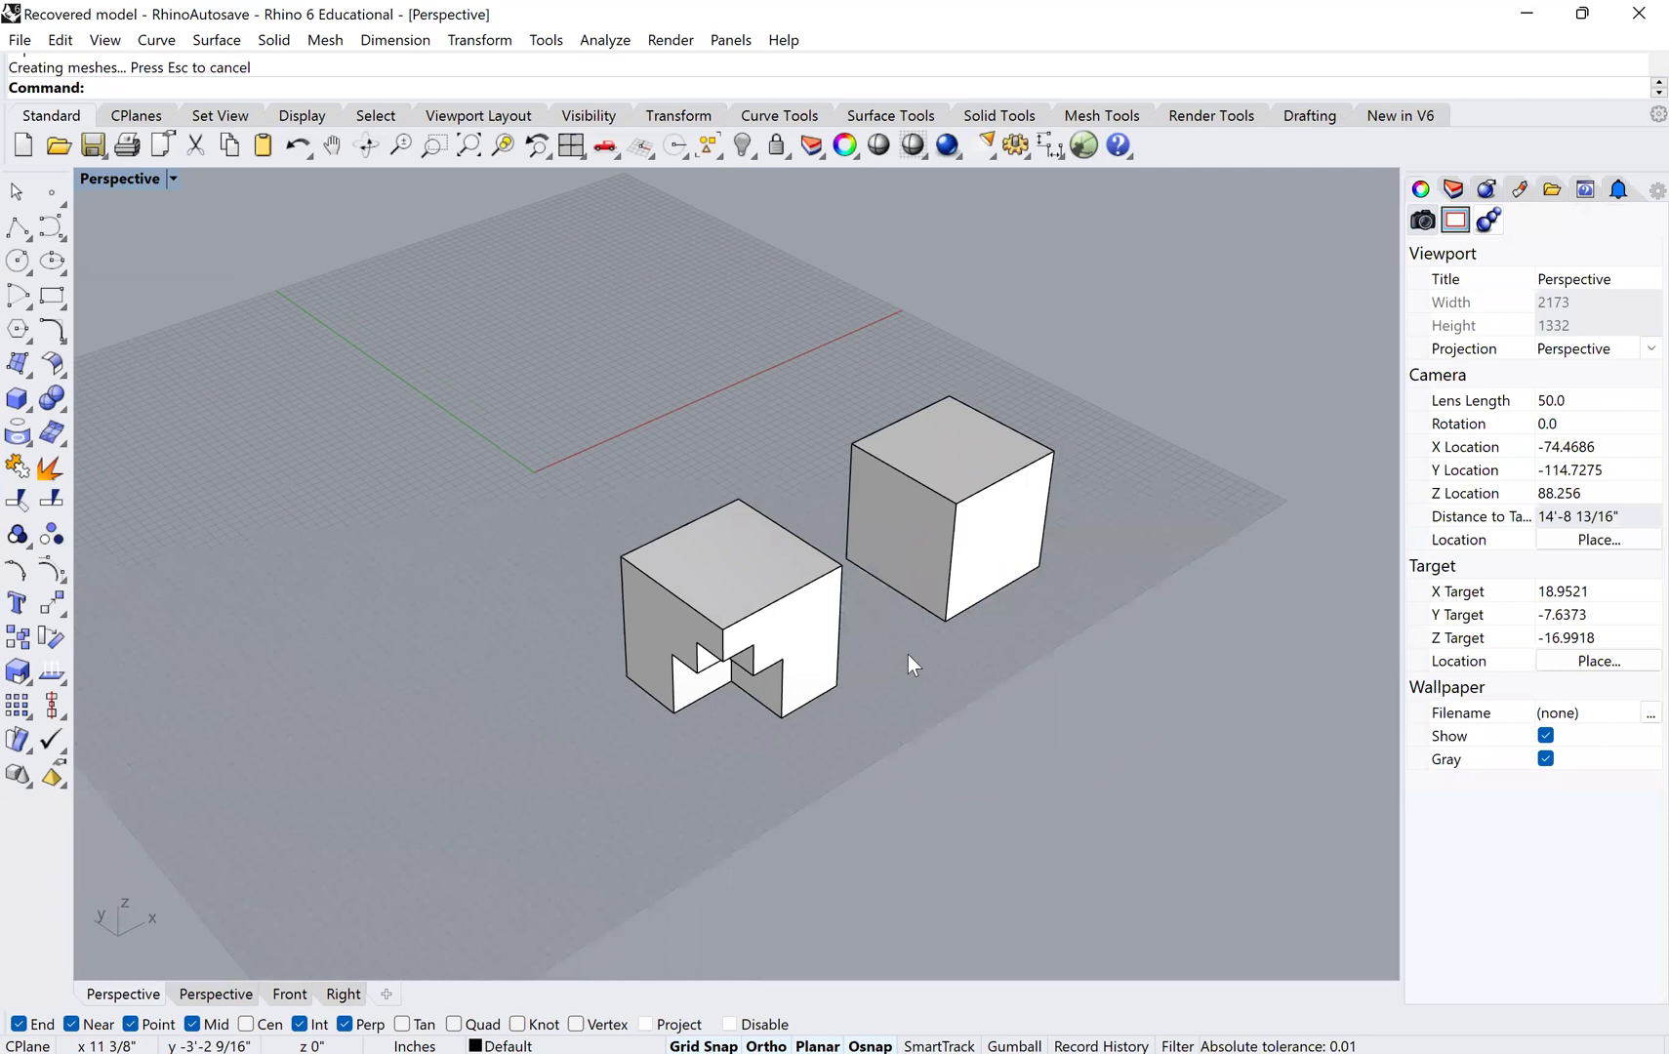
left_click(914, 565)
left_click(930, 461)
left_click(911, 535)
left_click(942, 493)
left_click(958, 590)
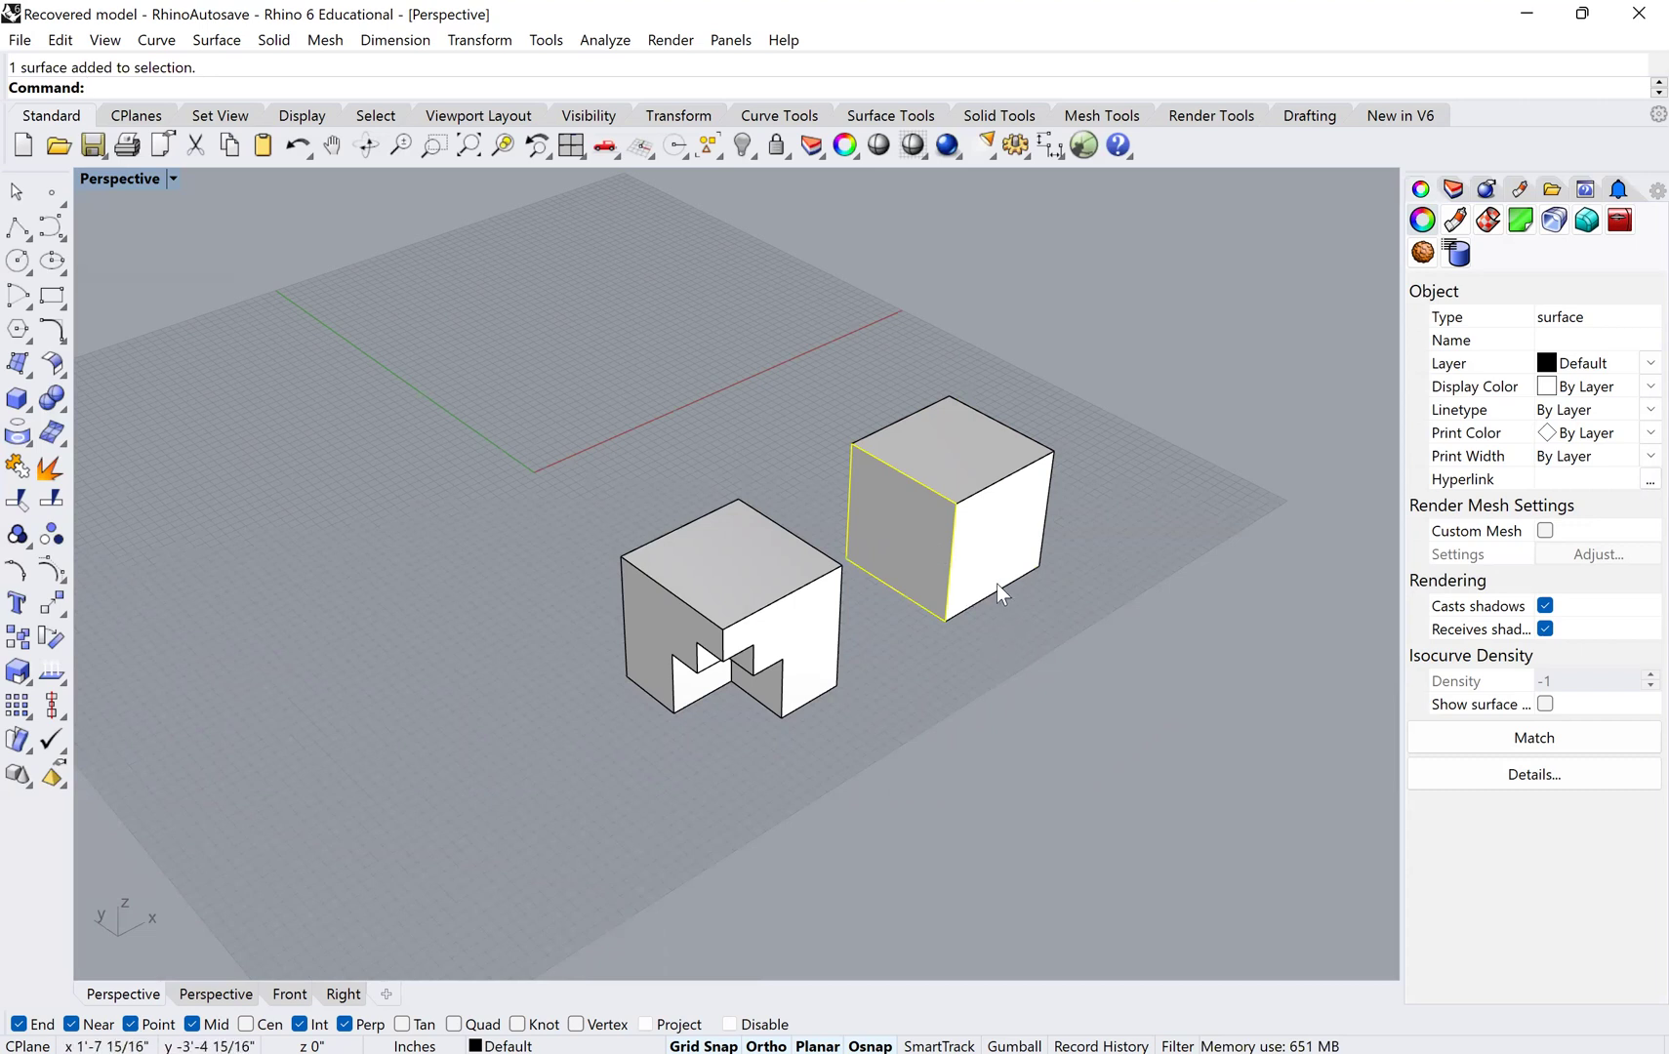
left_click(997, 583)
- Clear the face selection, reorient the view and select the right cube as a whole
right_click_drag(988, 675, 875, 666, "shift")
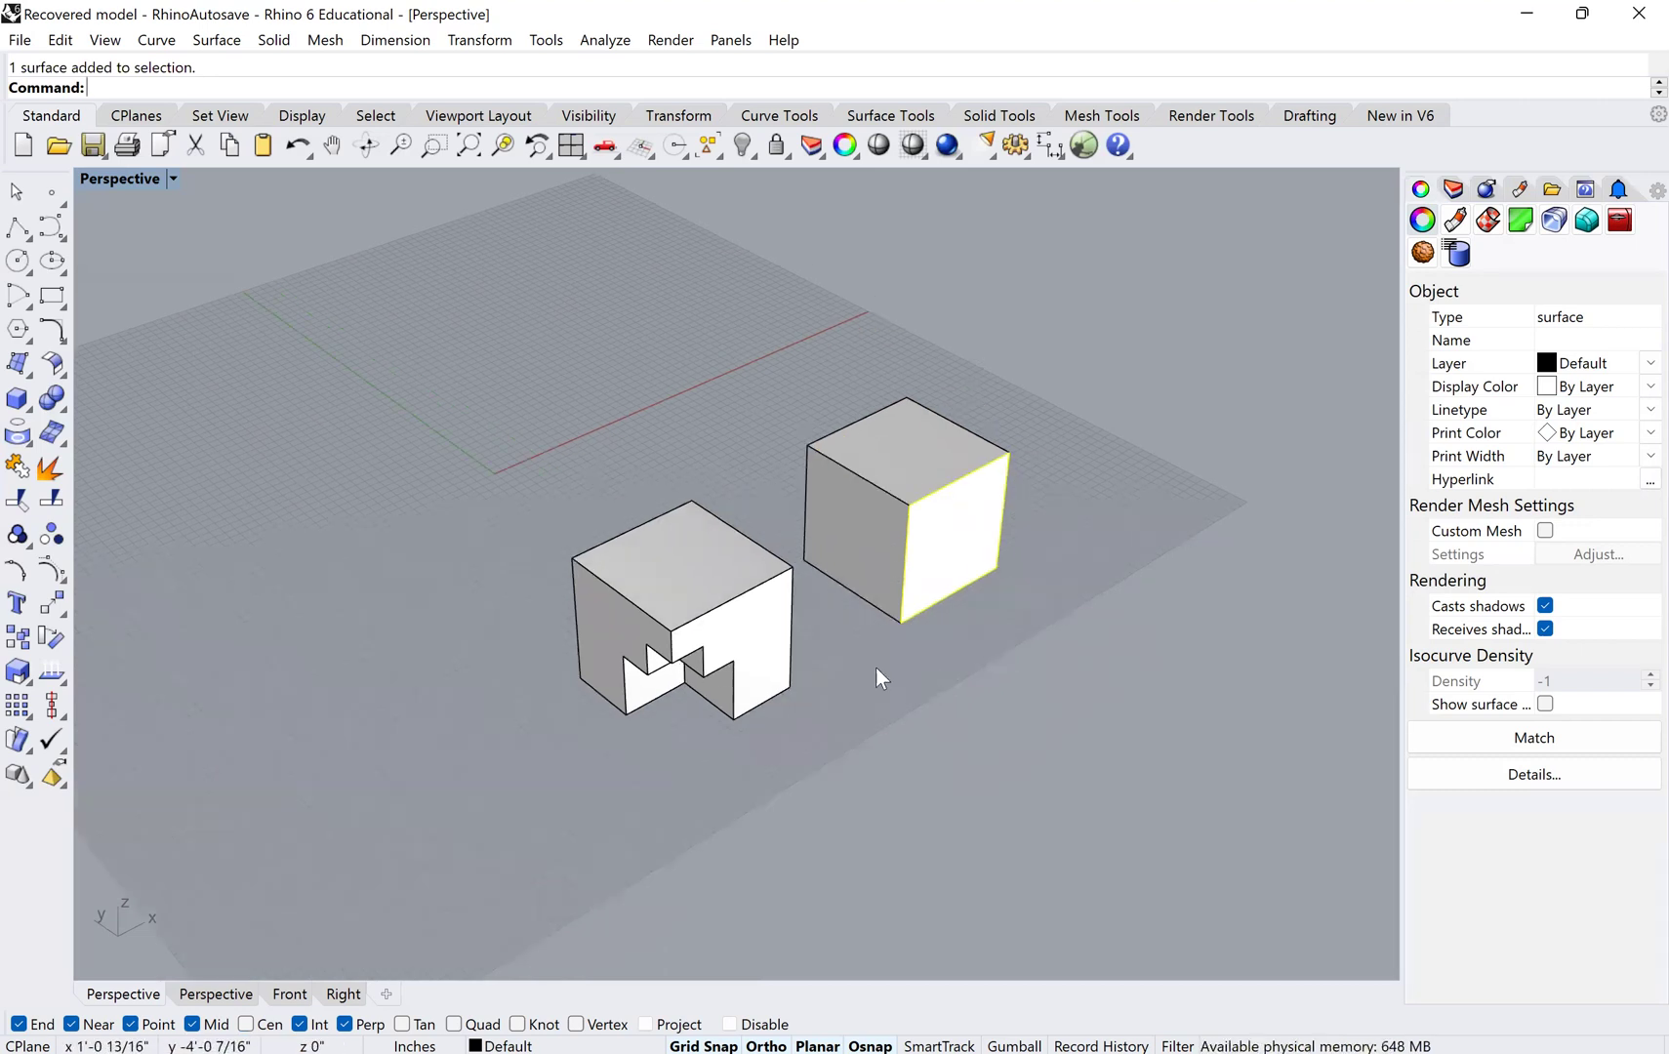
left_click(676, 462)
right_click_drag(676, 461, 575, 354)
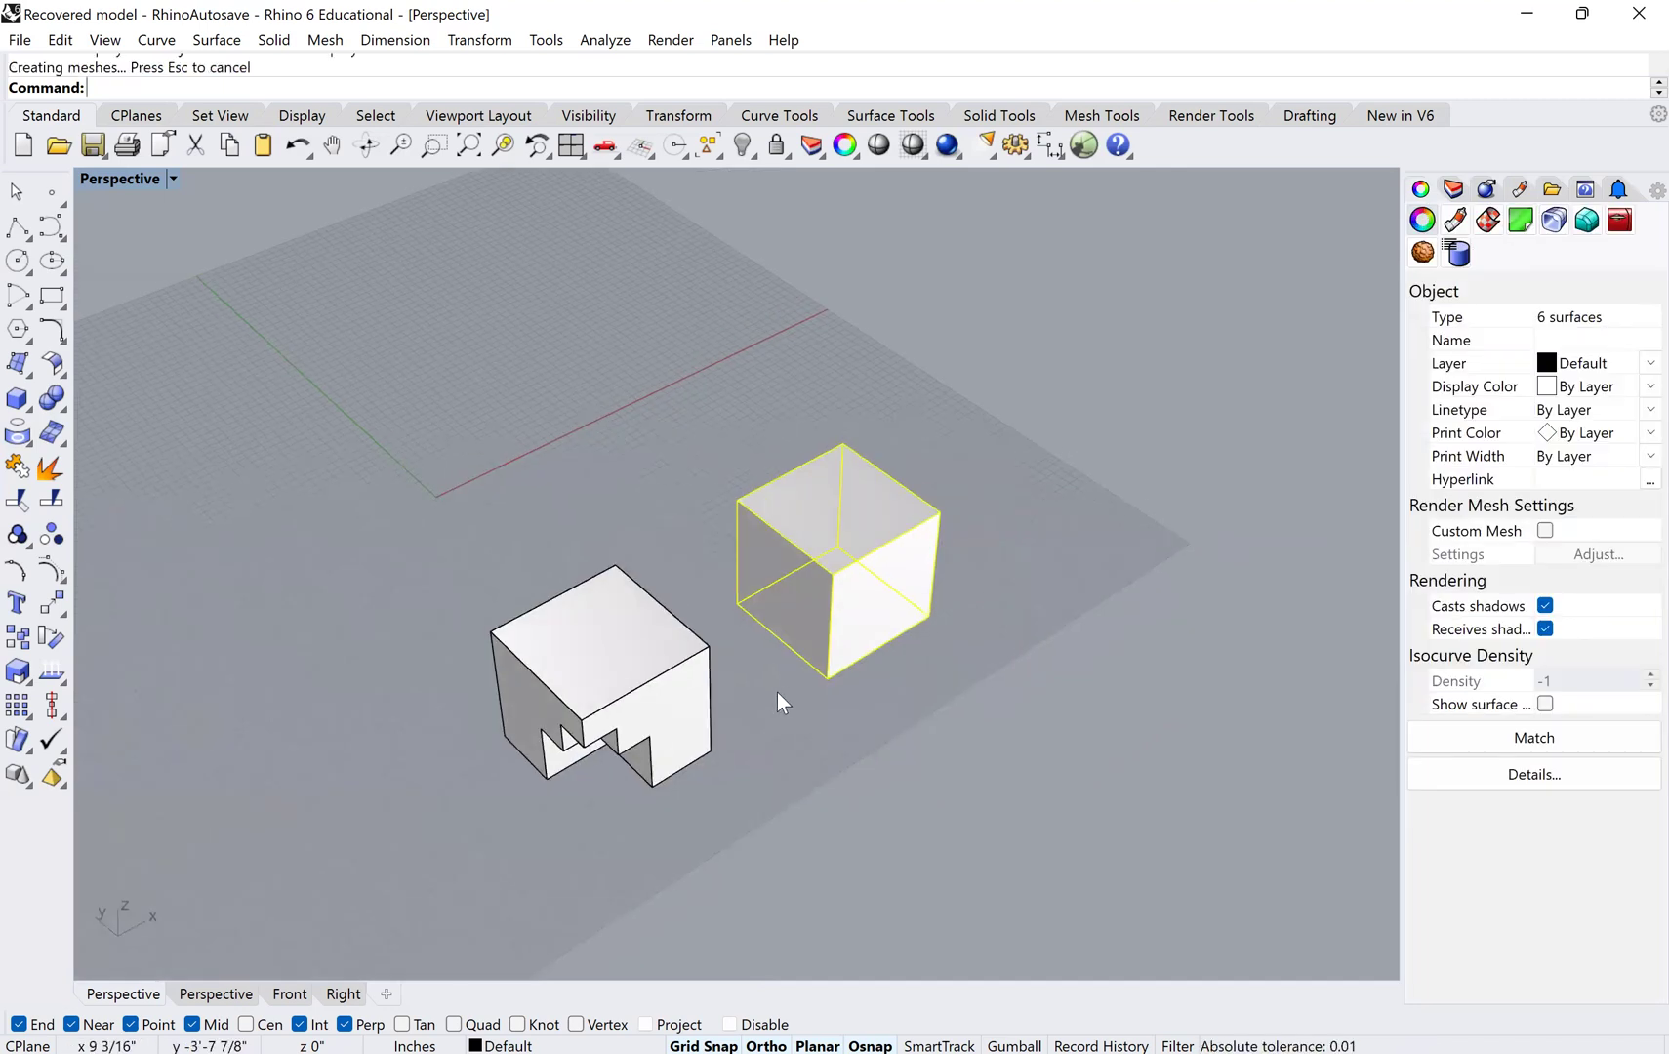
left_click(793, 656)
right_click_drag(793, 656, 802, 633)
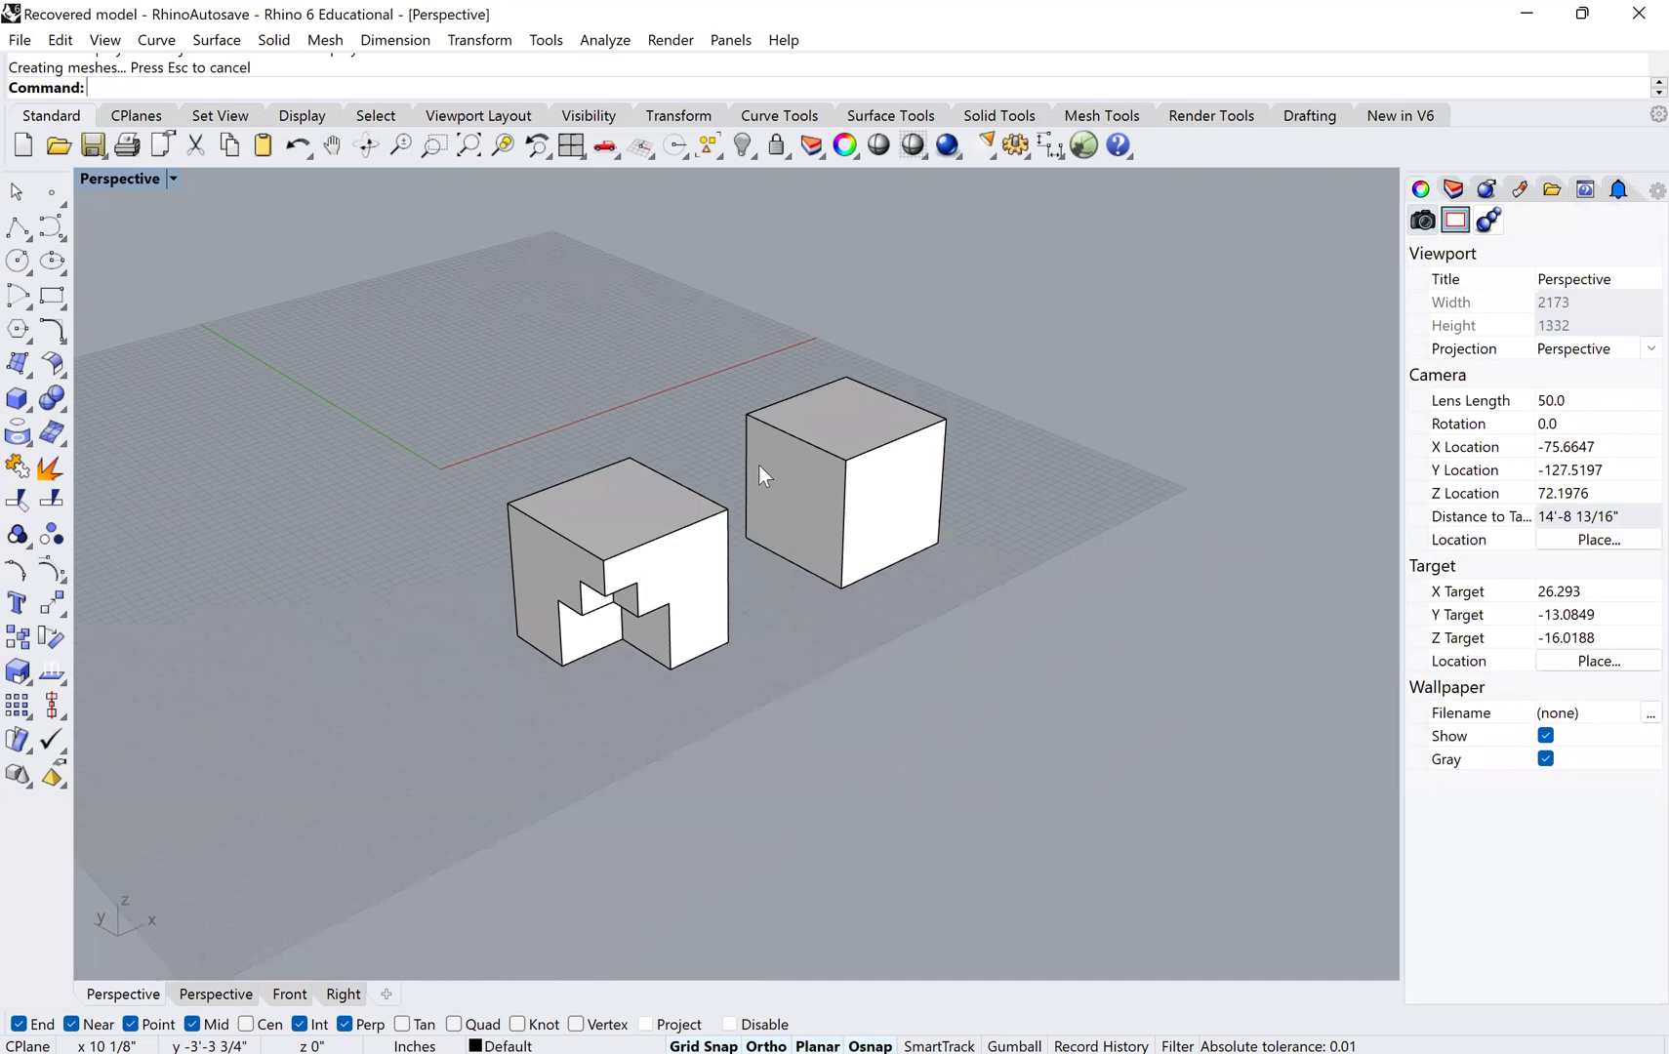
left_click(878, 445)
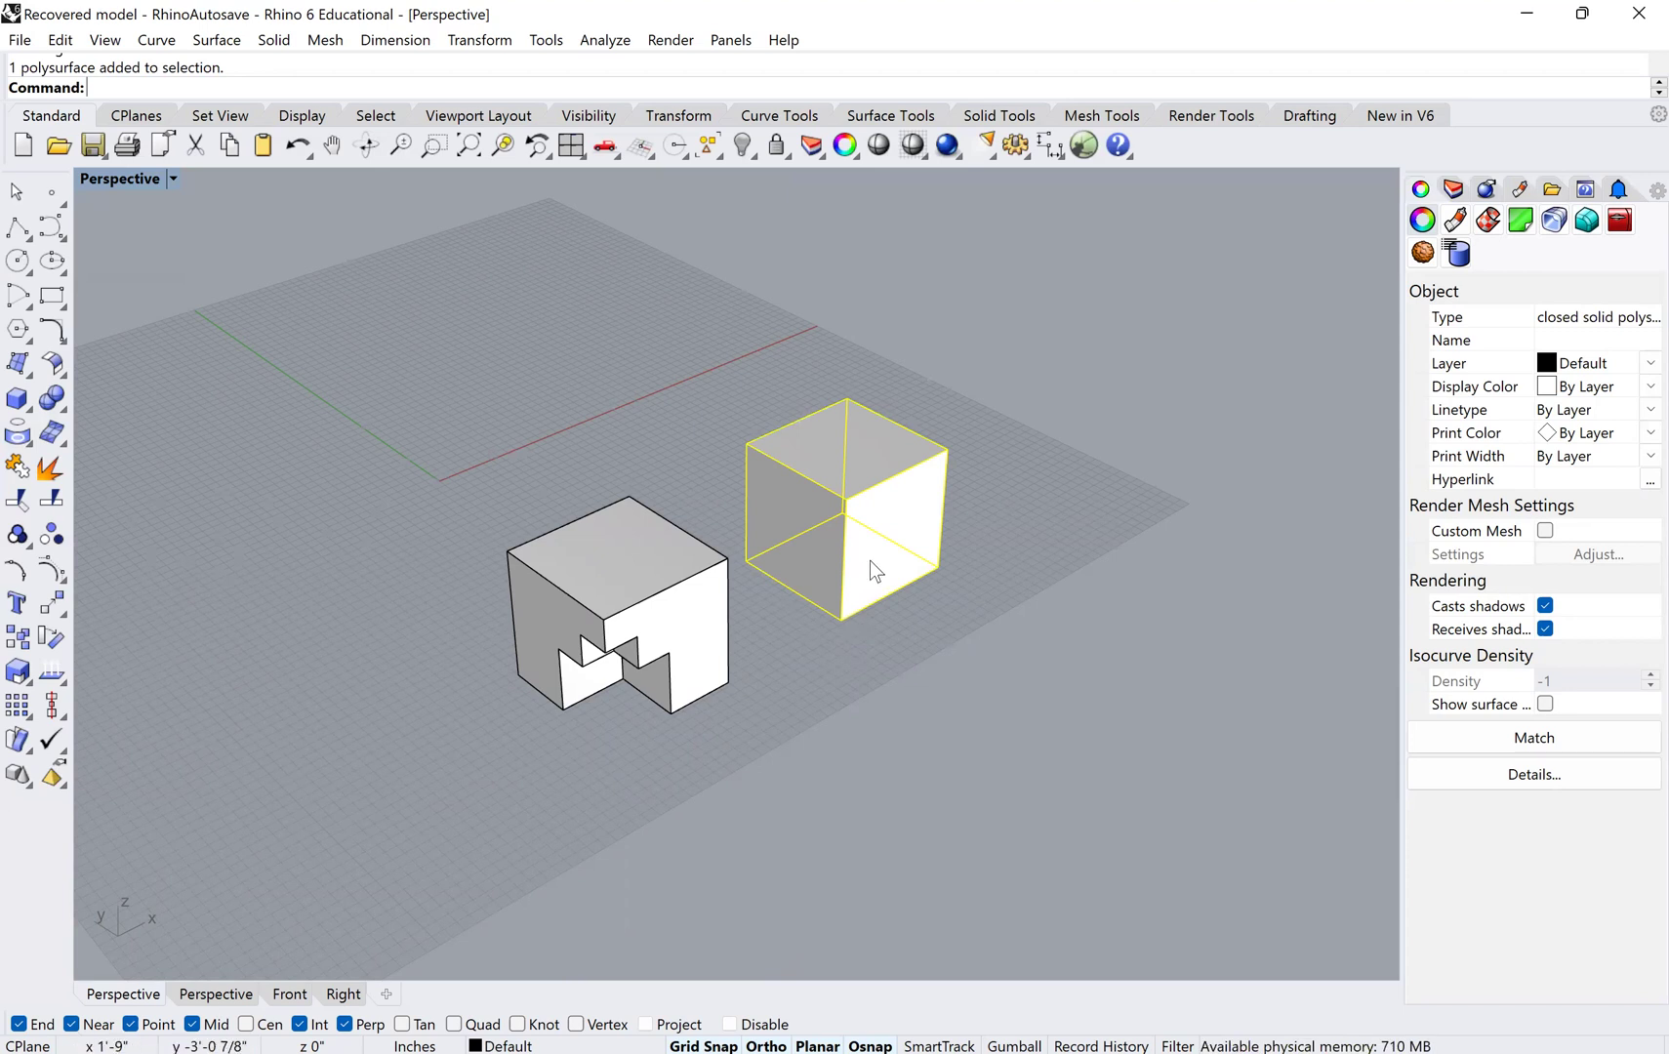
- Explode the right cube into six surfaces and select its front face
type("Explde")
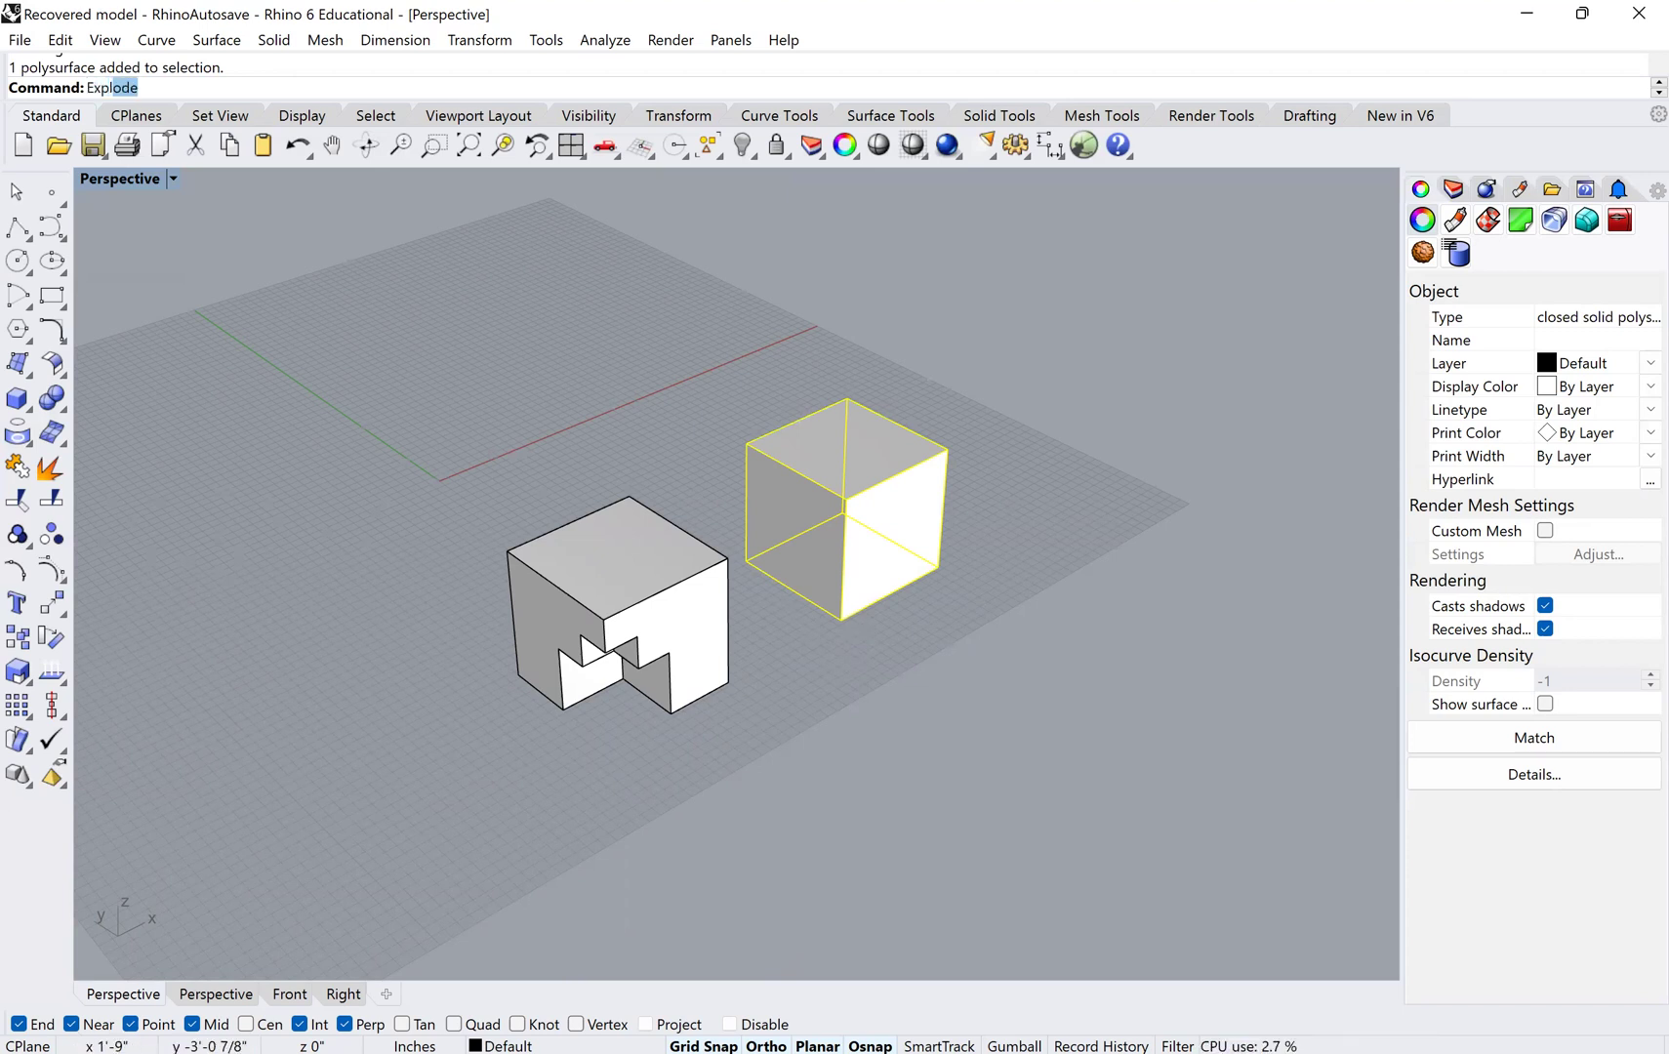
key("Return")
type("Explo")
key("Return")
scroll(863, 561, "up", 2)
scroll(899, 540, "up", 3)
left_click(900, 540)
- Scale the front face using a base point and reference points on it
type("Scale")
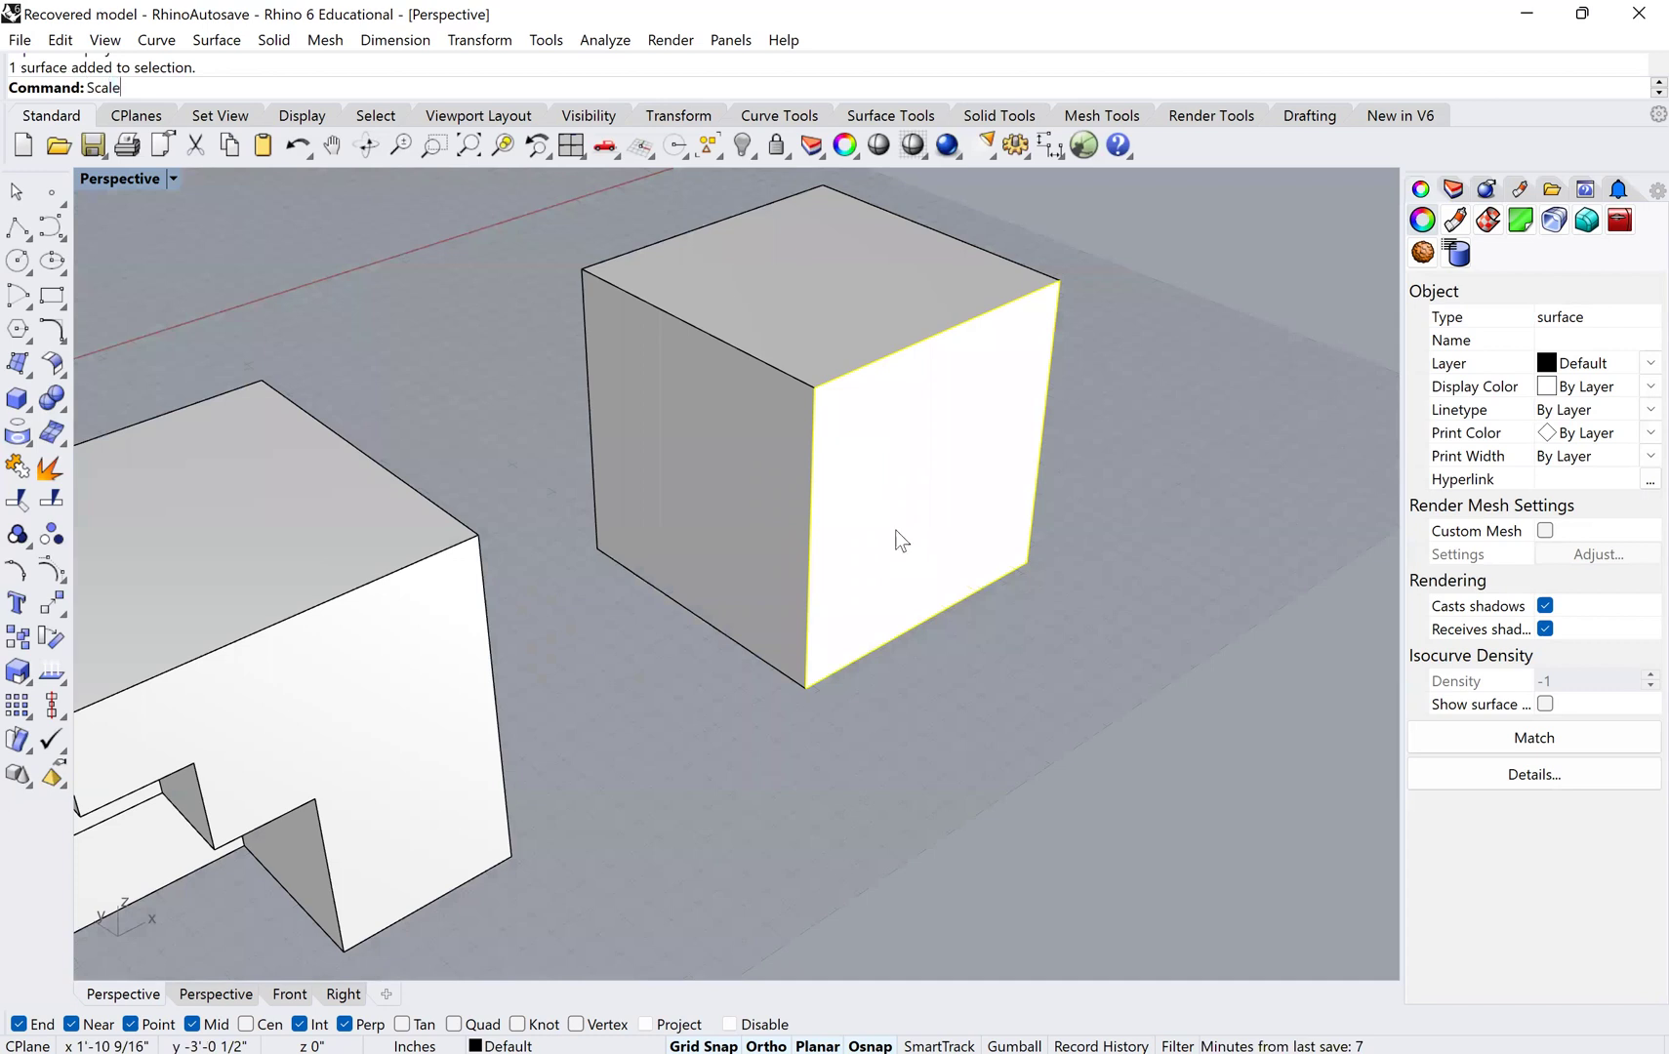
key("Return")
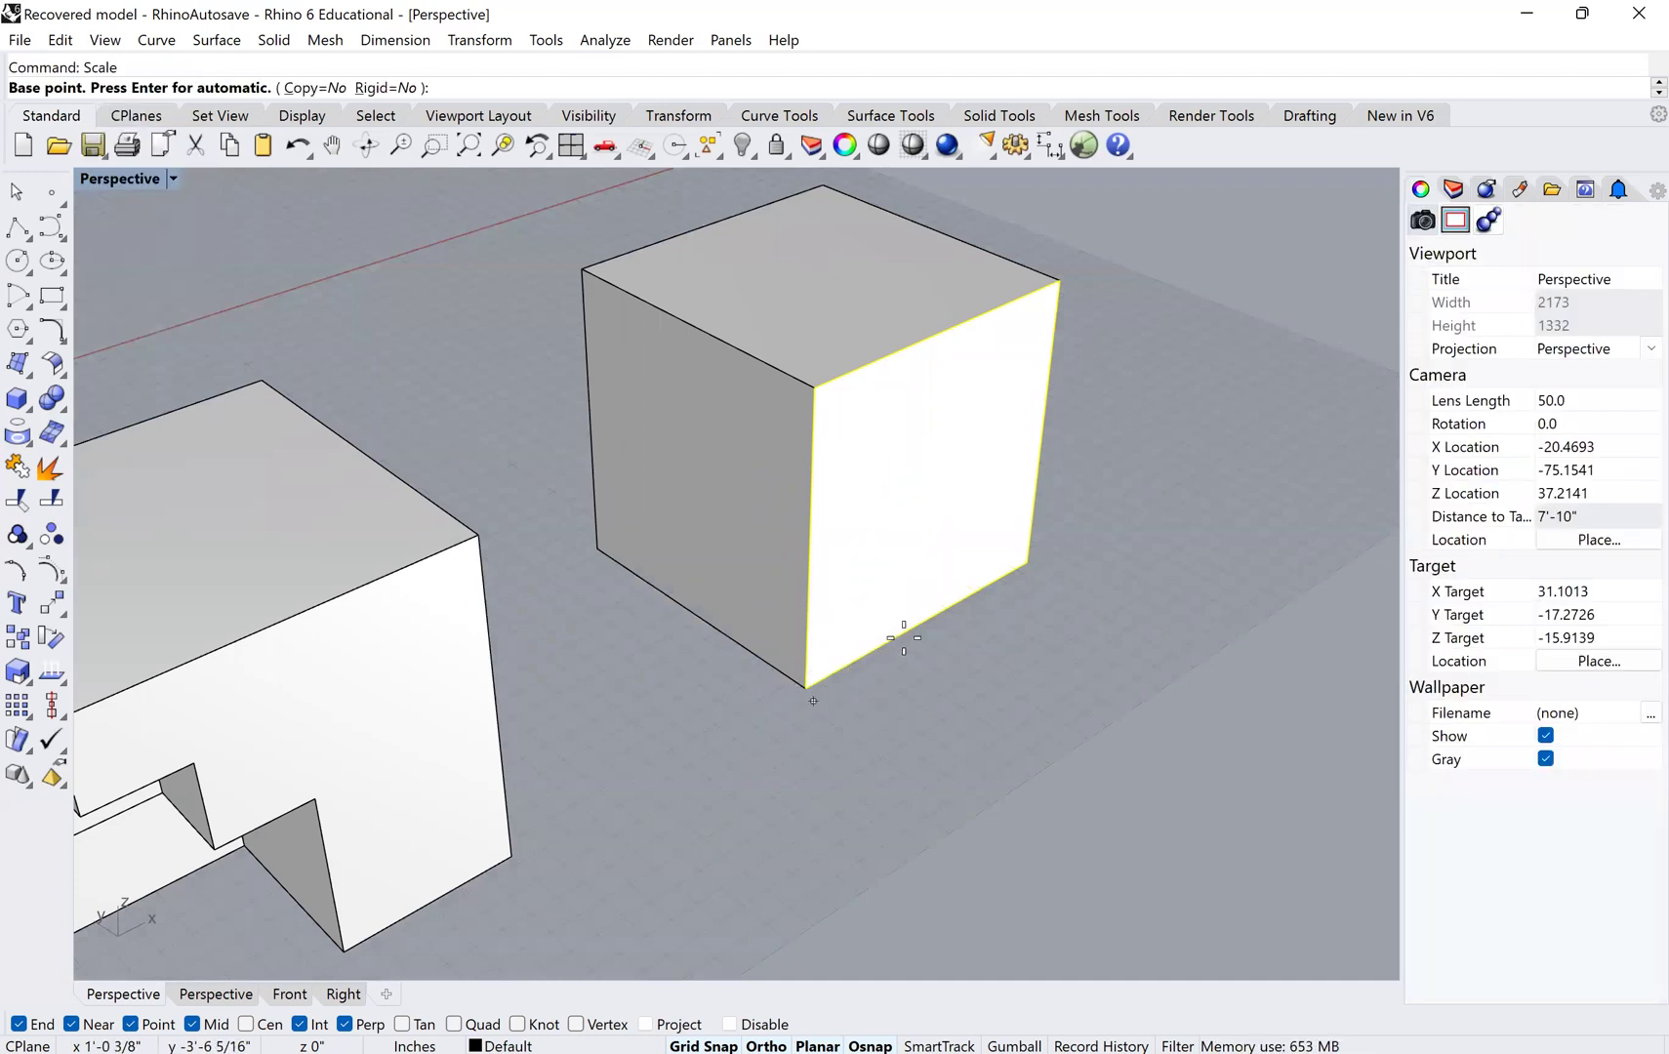
left_click(894, 510)
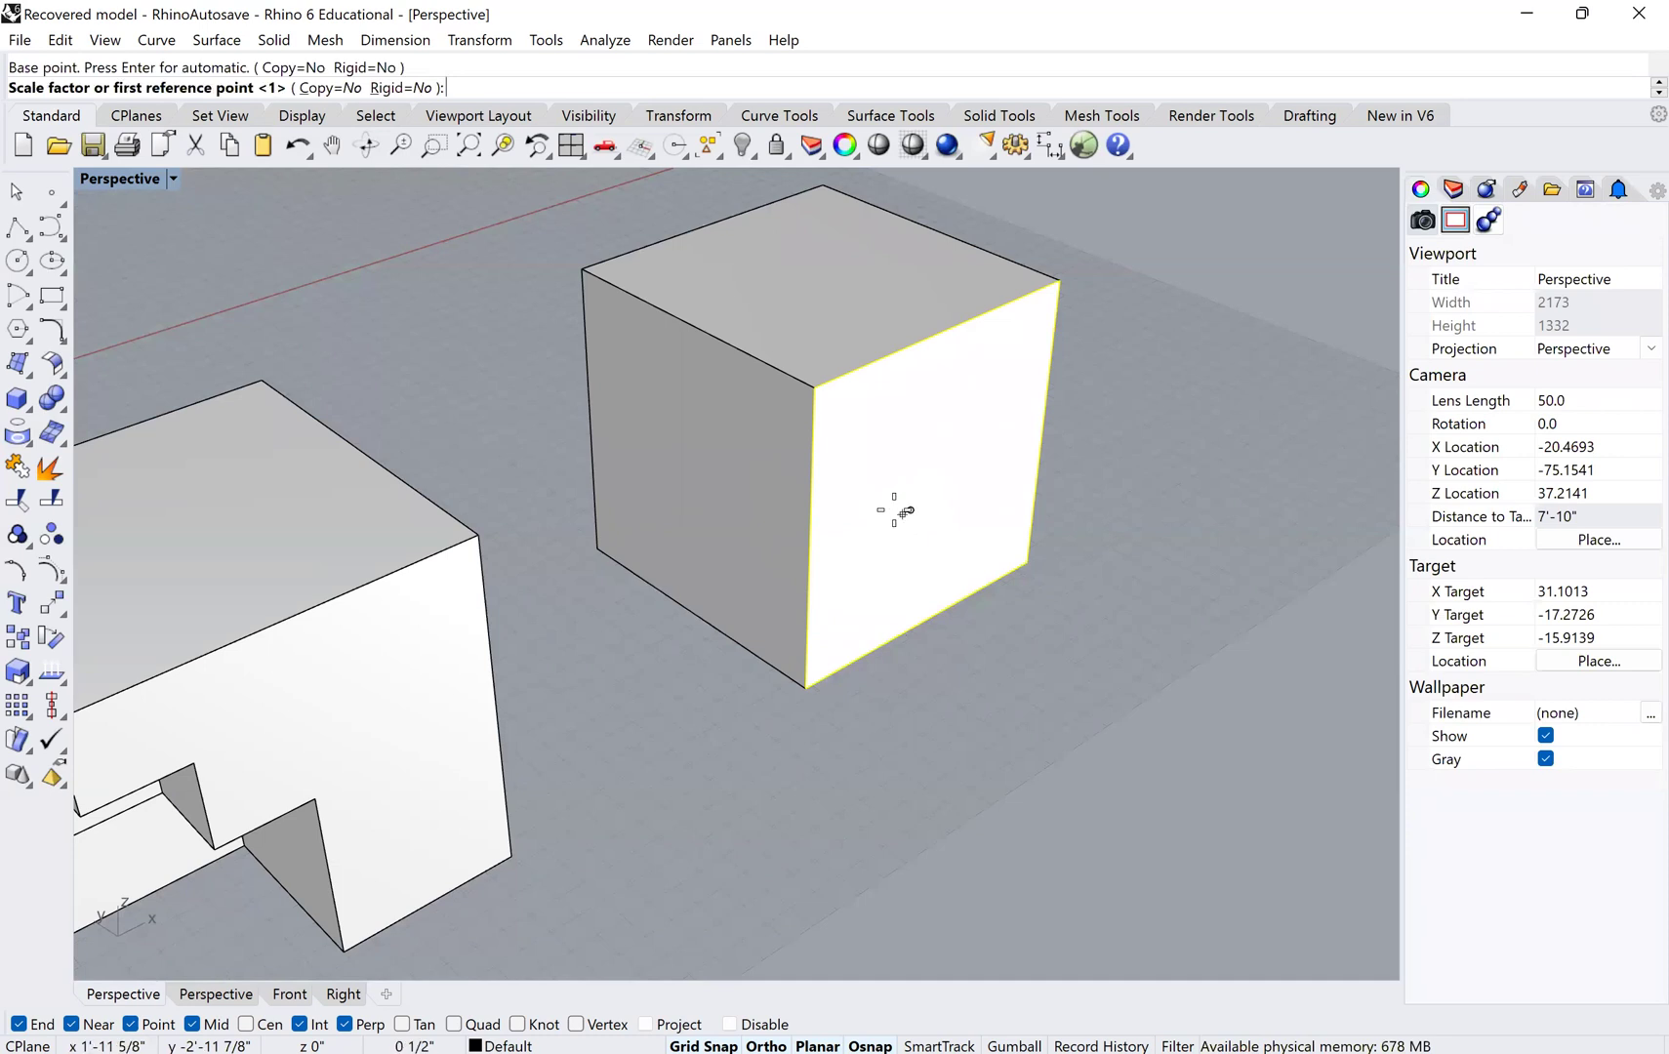
left_click(894, 510)
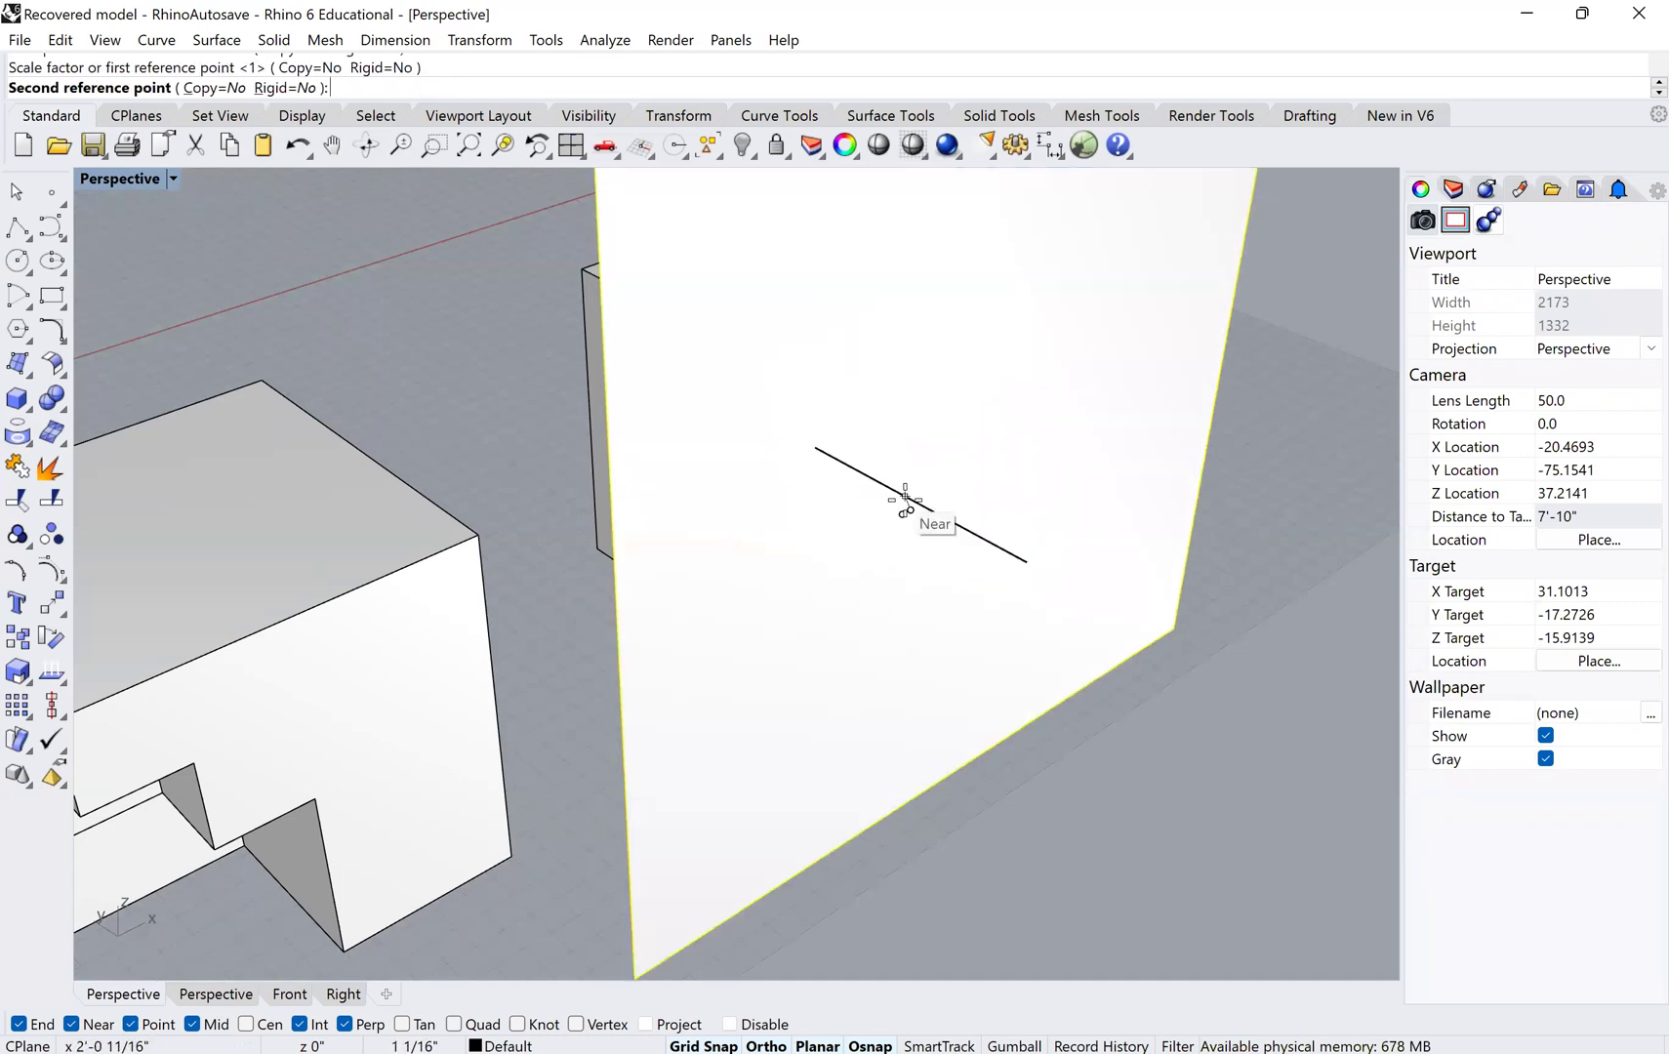
scroll(903, 509, "down", 2)
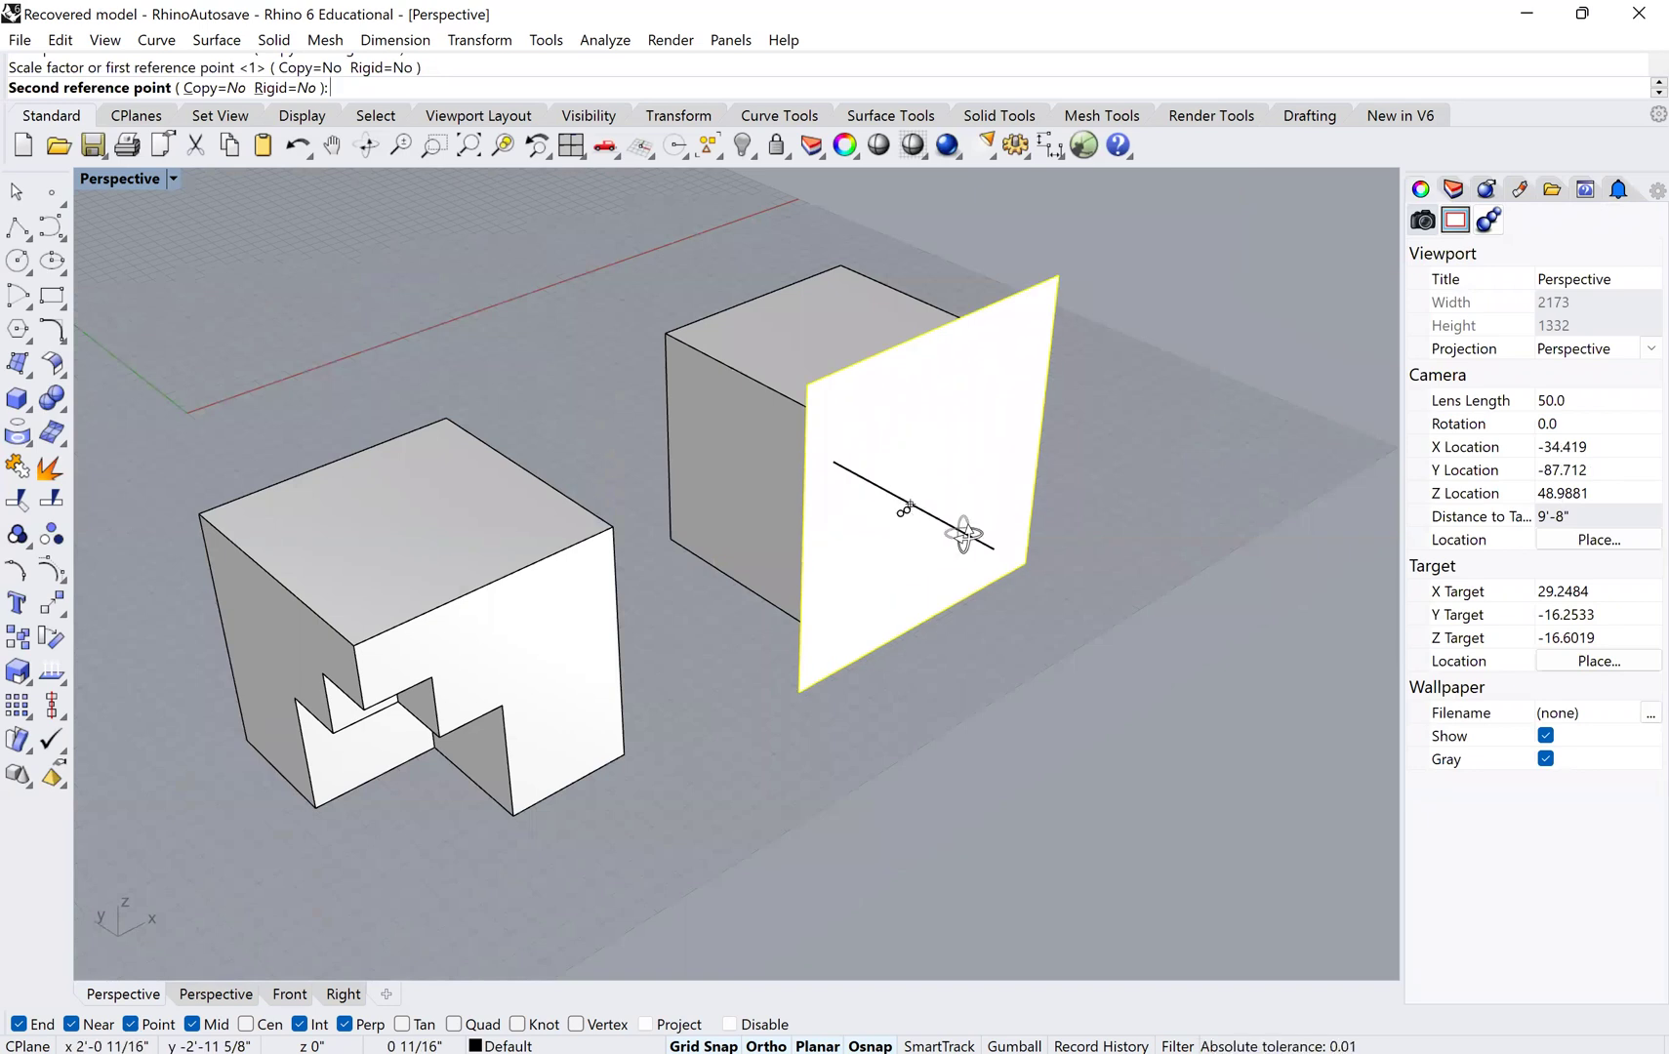
right_click_drag(982, 540, 1060, 478)
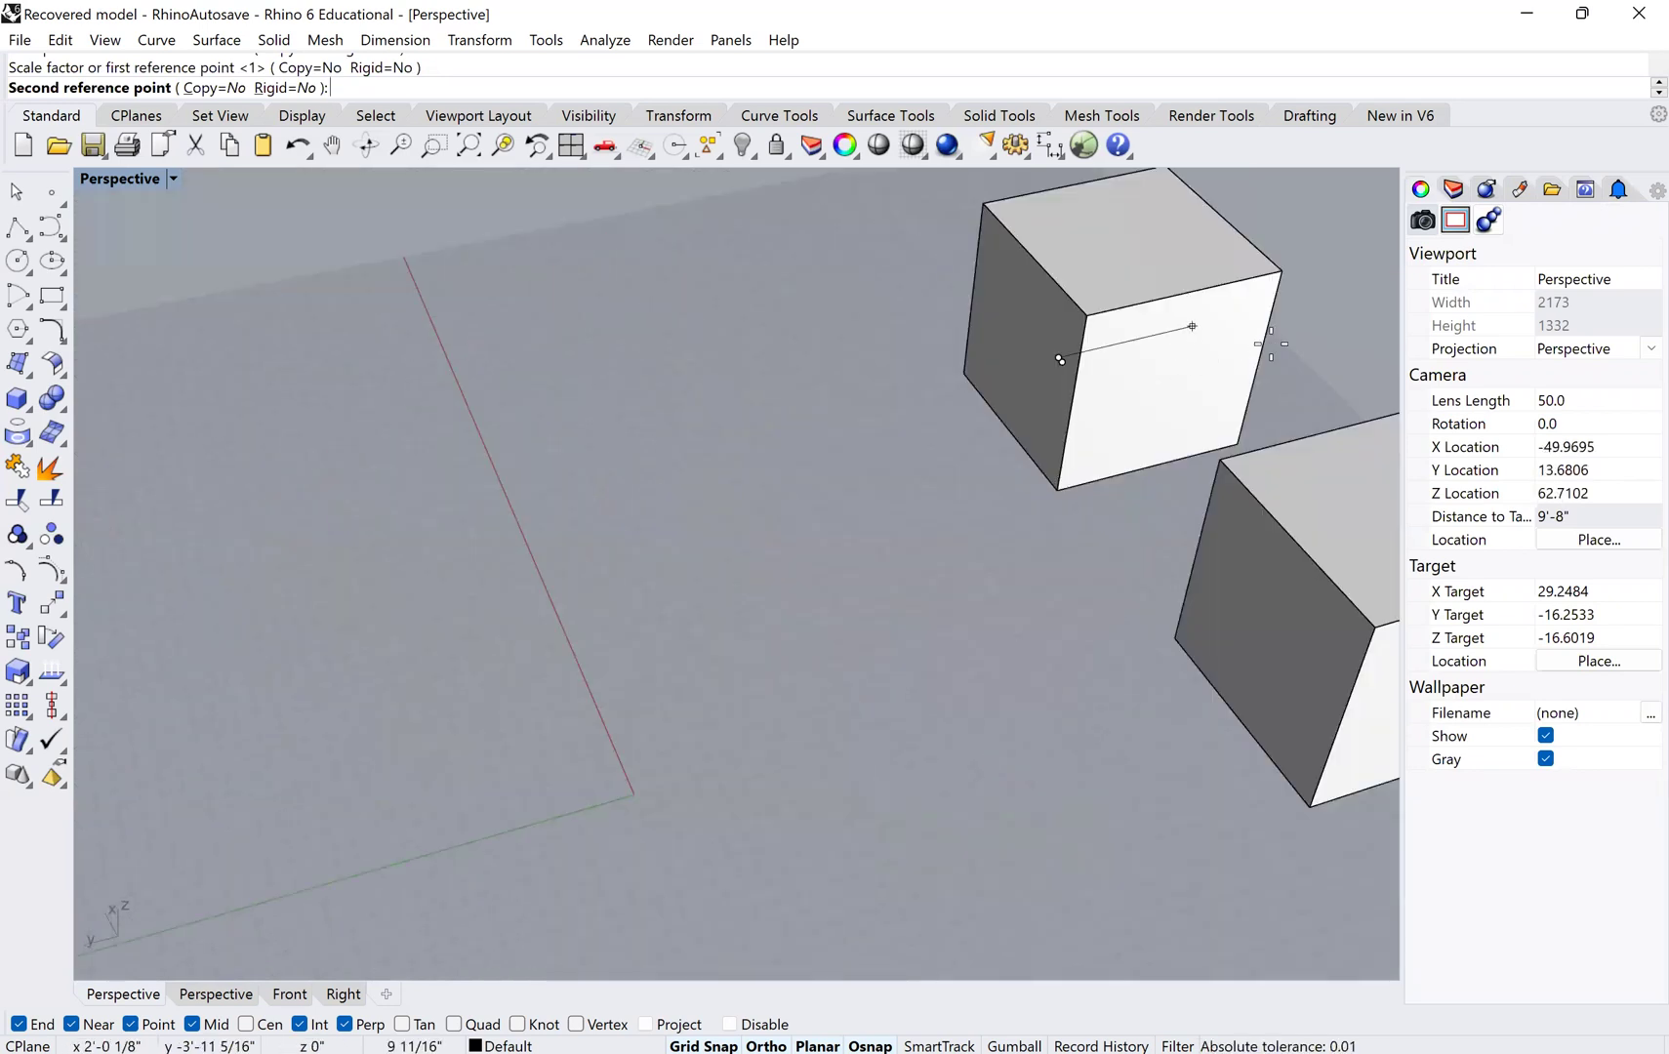
right_click_drag(1230, 361, 812, 465)
left_click(826, 476)
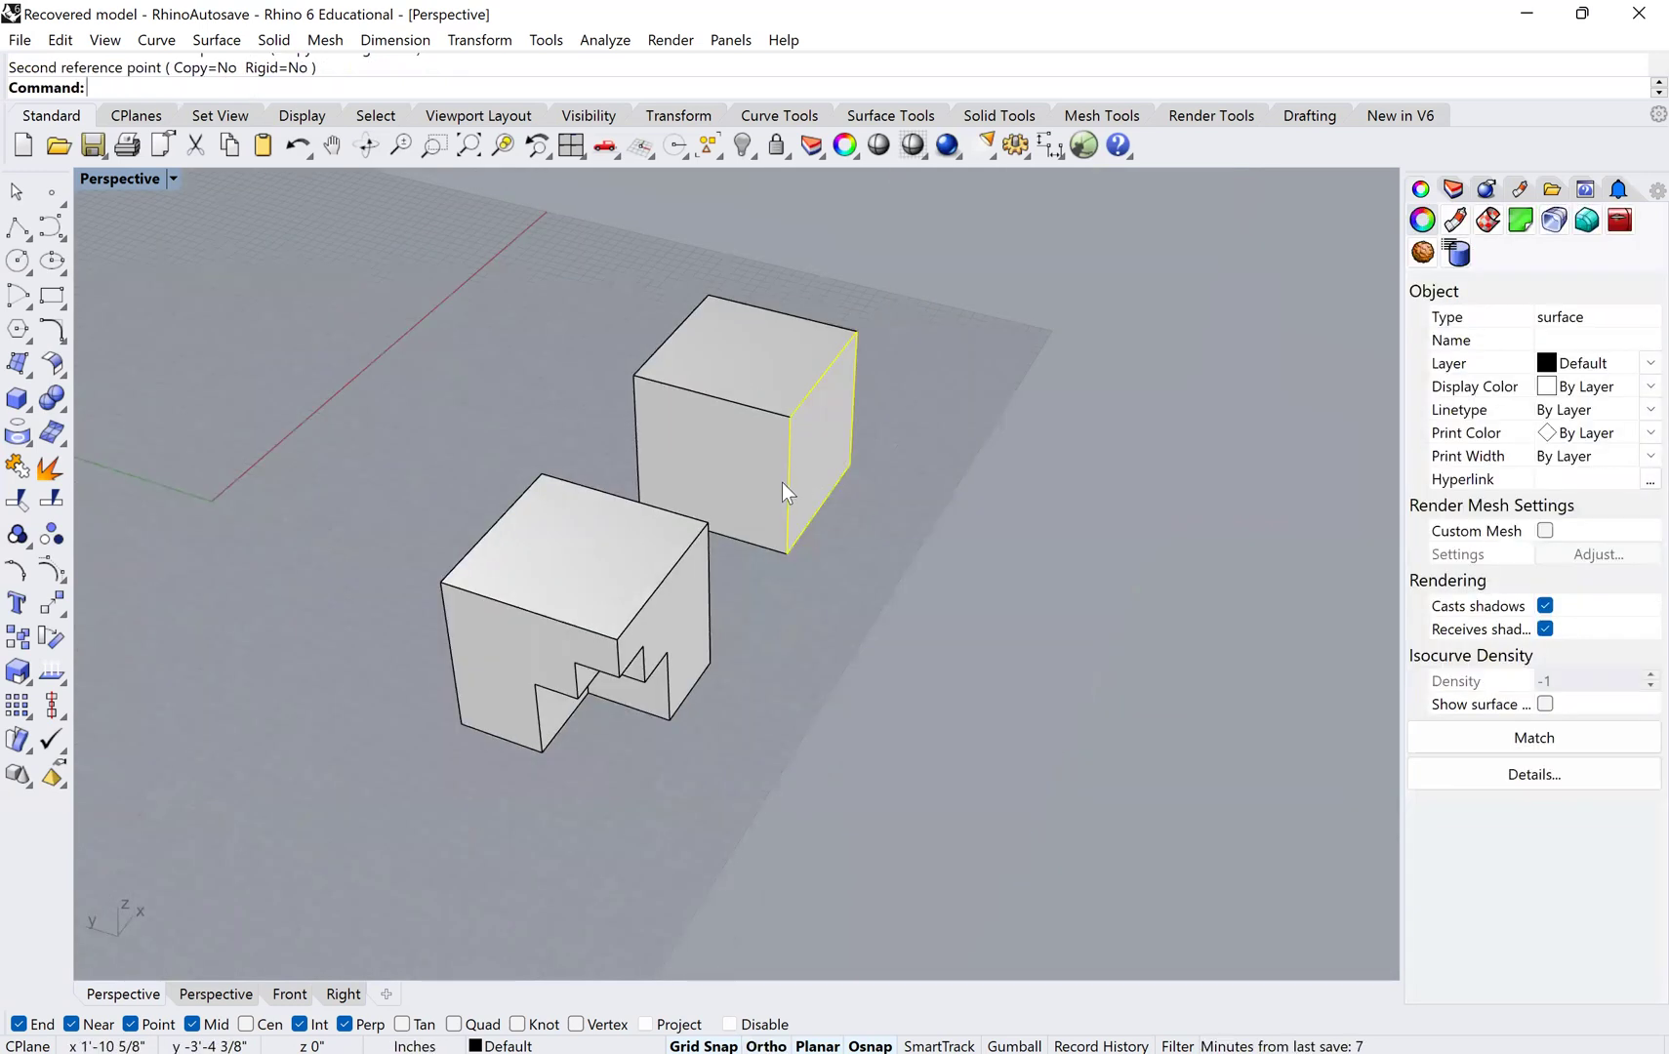
scroll(783, 483, "up", 3)
- Scale the face again from its bottom edge to the bottom corner
type("Scale")
key("Return")
left_click(814, 576)
scroll(680, 711, "up", 5)
left_click(709, 687)
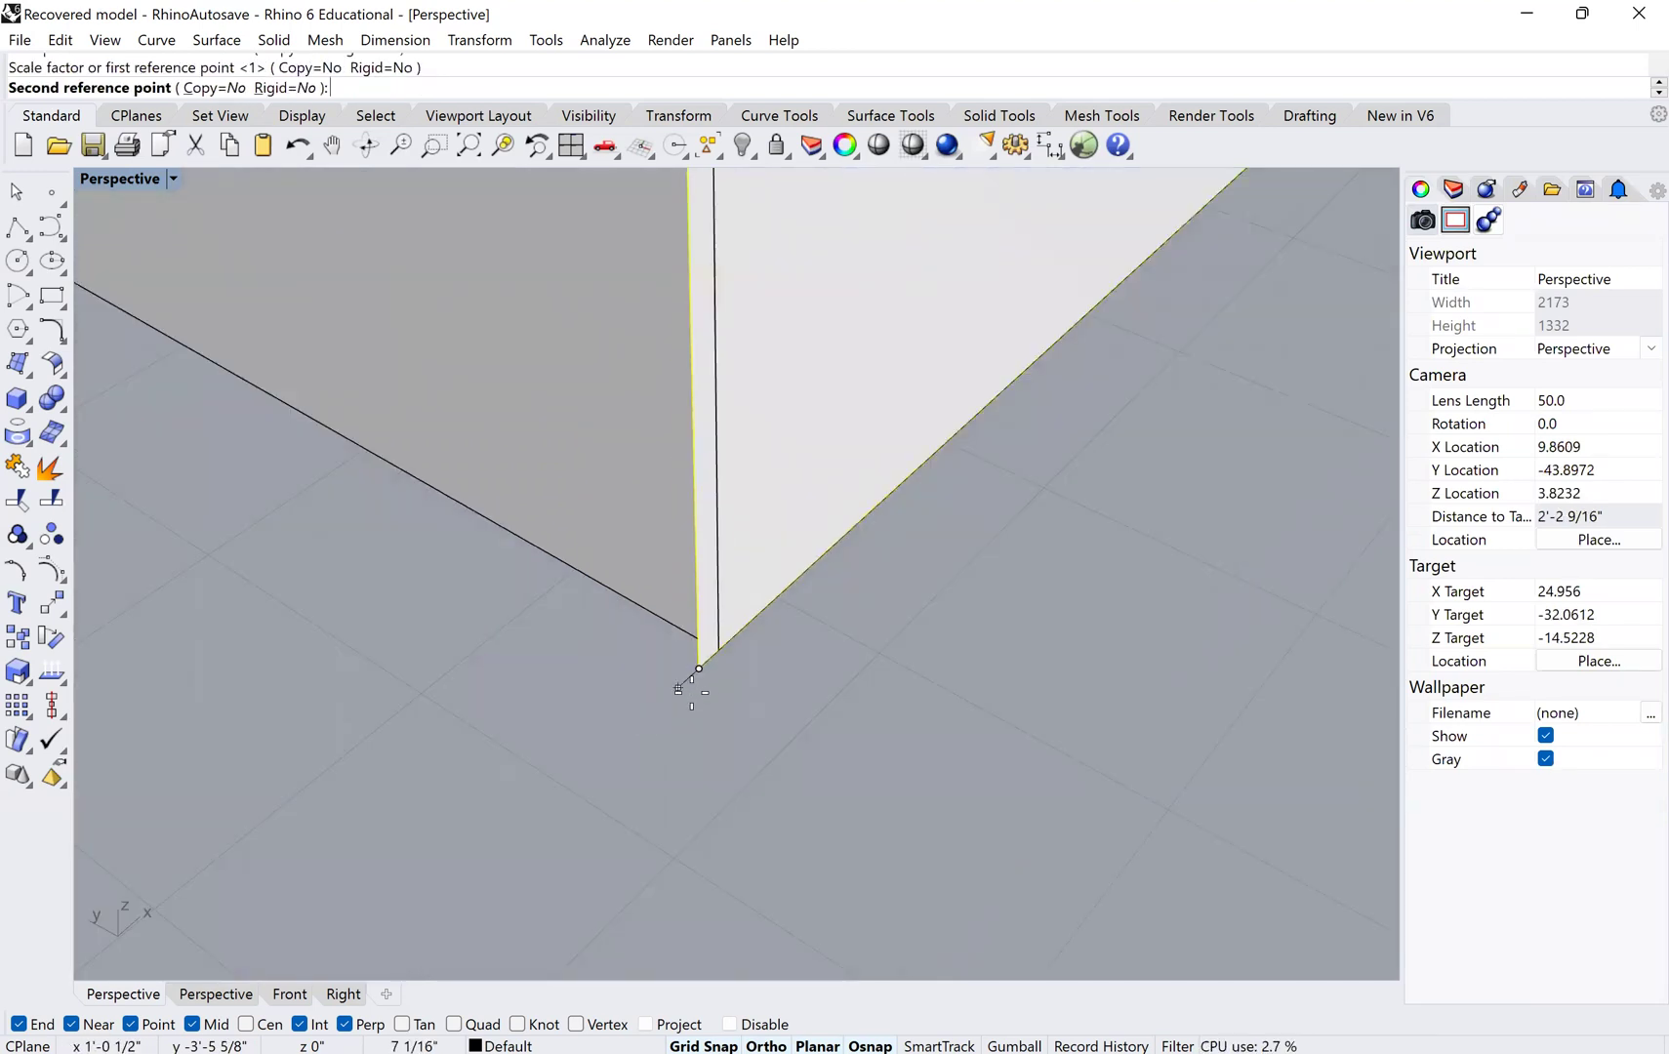
left_click(690, 690)
scroll(718, 709, "down", 8)
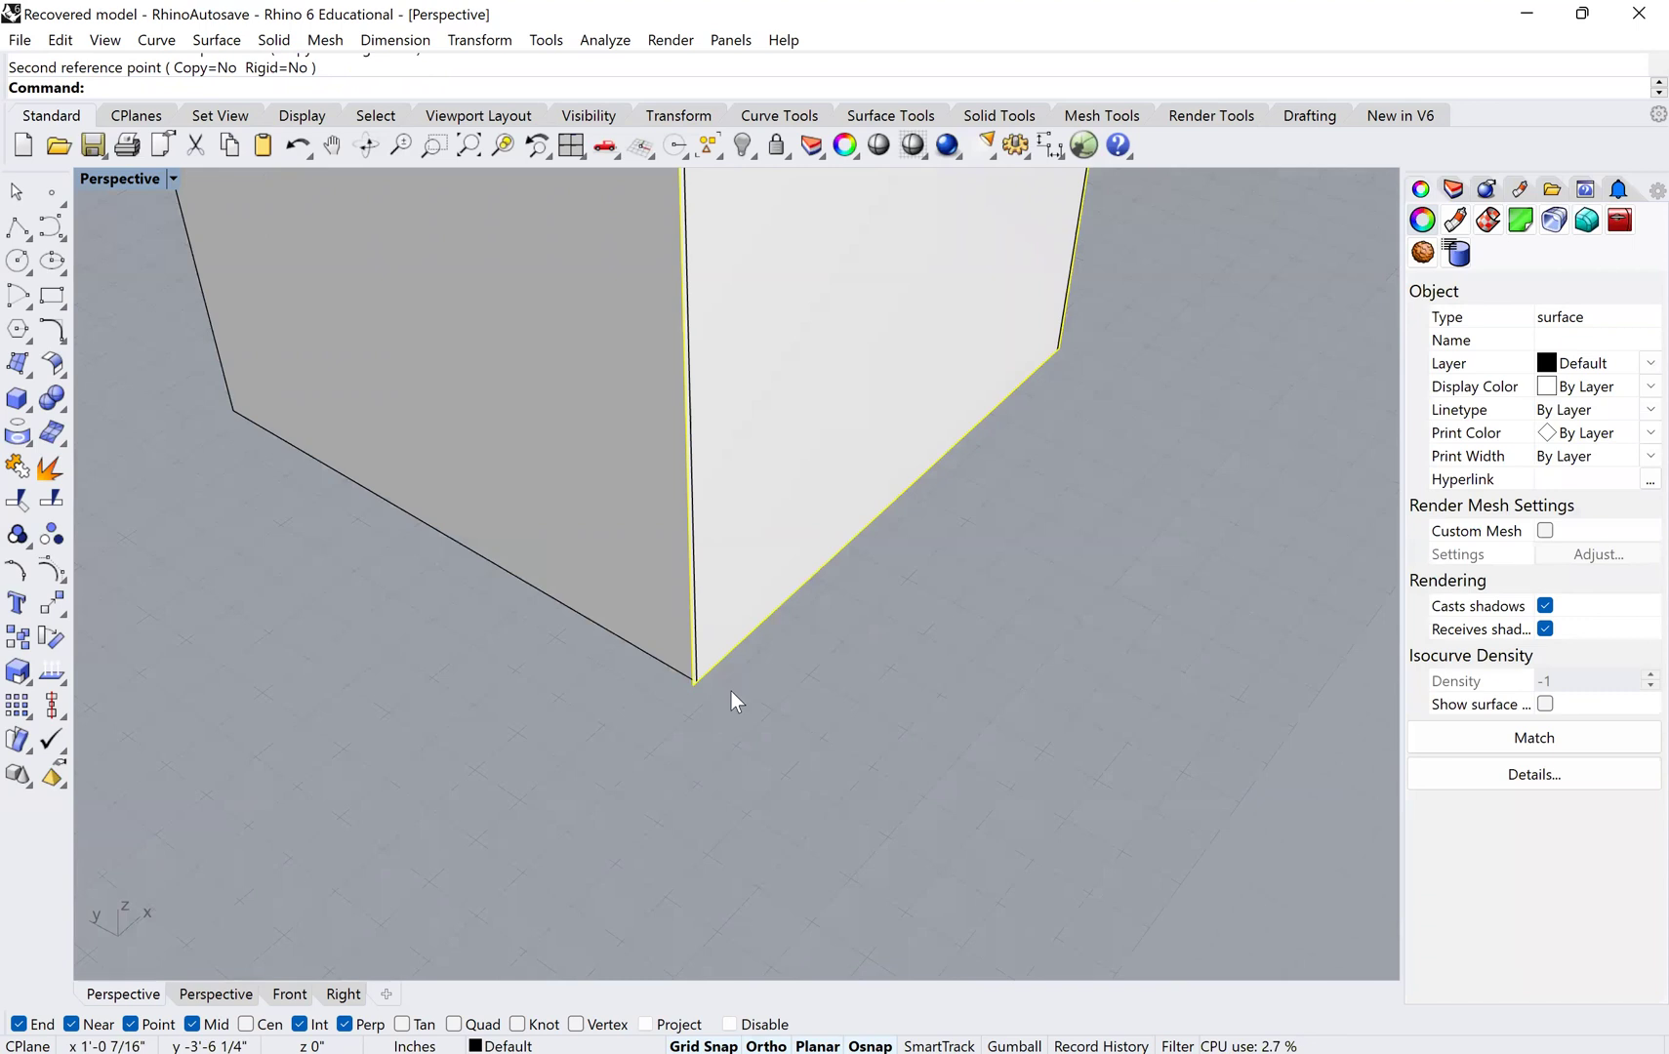
key("Escape")
- Move one cube face surface slightly, setting it down near its start
right_click_drag(793, 447, 916, 547)
right_click_drag(889, 343, 938, 373)
scroll(1032, 445, "up", 8)
left_click(1069, 470)
scroll(1002, 489, "up", 5)
type("m")
key("Return")
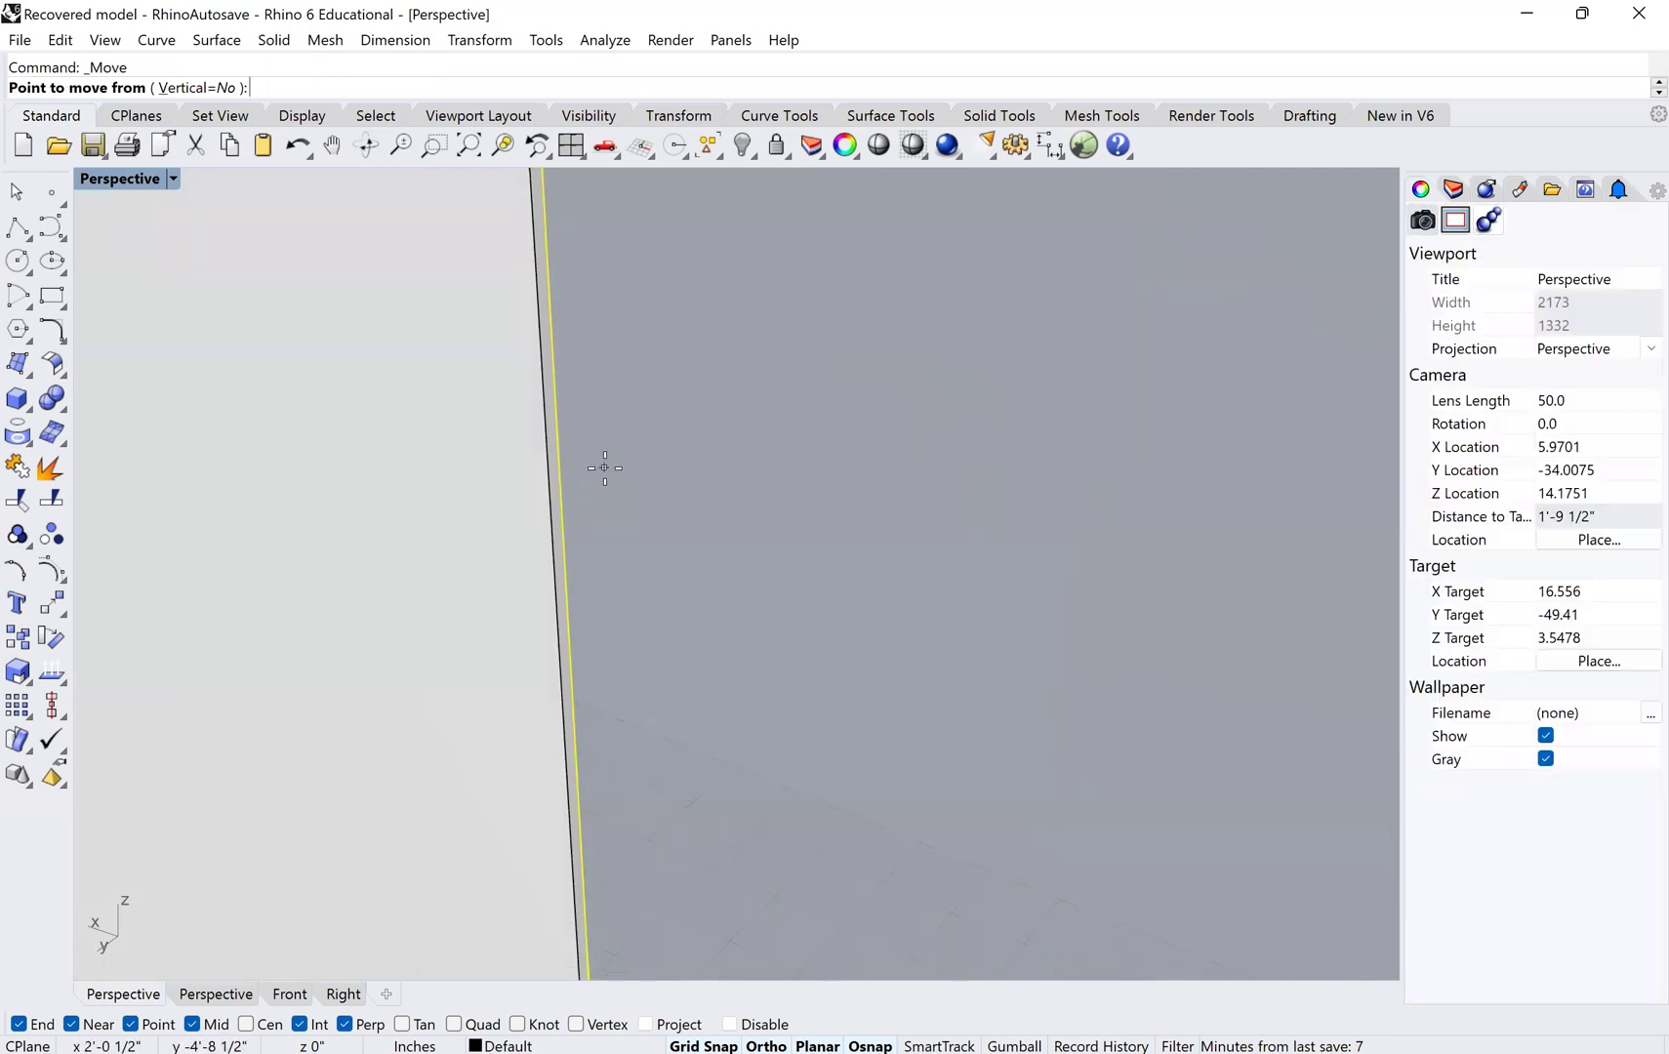
left_click(559, 469)
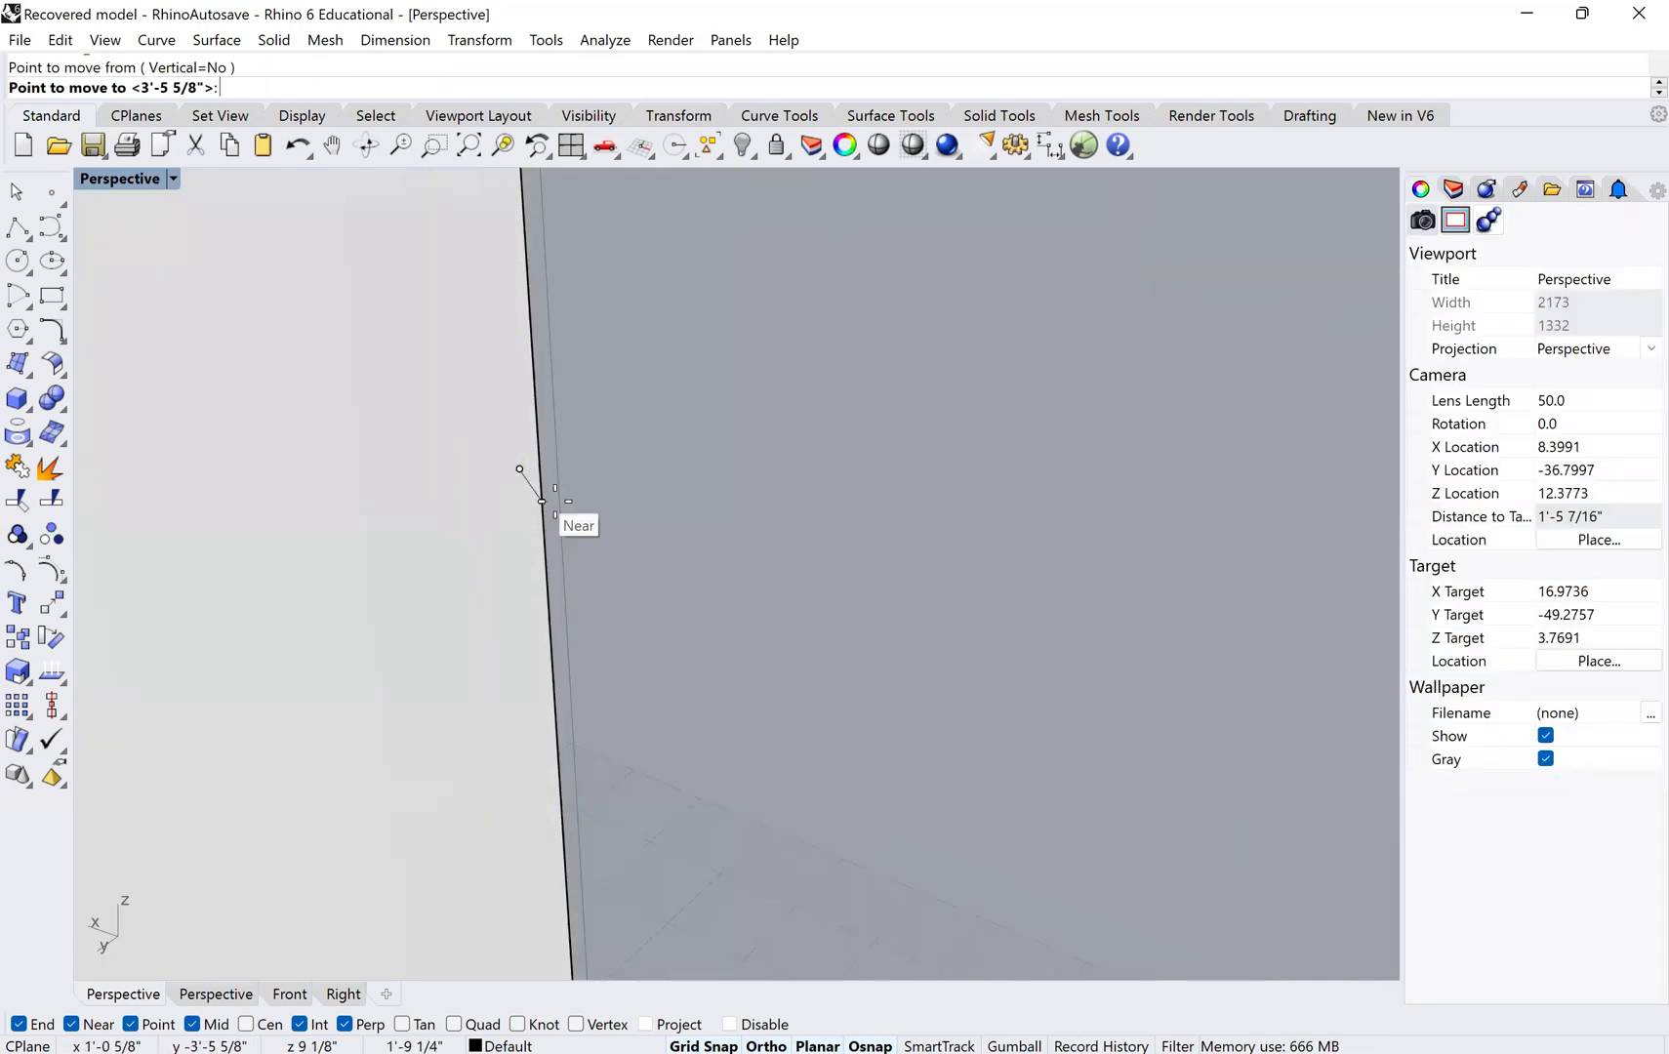
left_click(554, 493)
scroll(564, 501, "down", 5)
right_click_drag(574, 517, 569, 837)
scroll(783, 857, "up", 4)
key("Escape")
- Select all six surfaces and join them into one polysurface, then inspect it
scroll(641, 786, "down", 3)
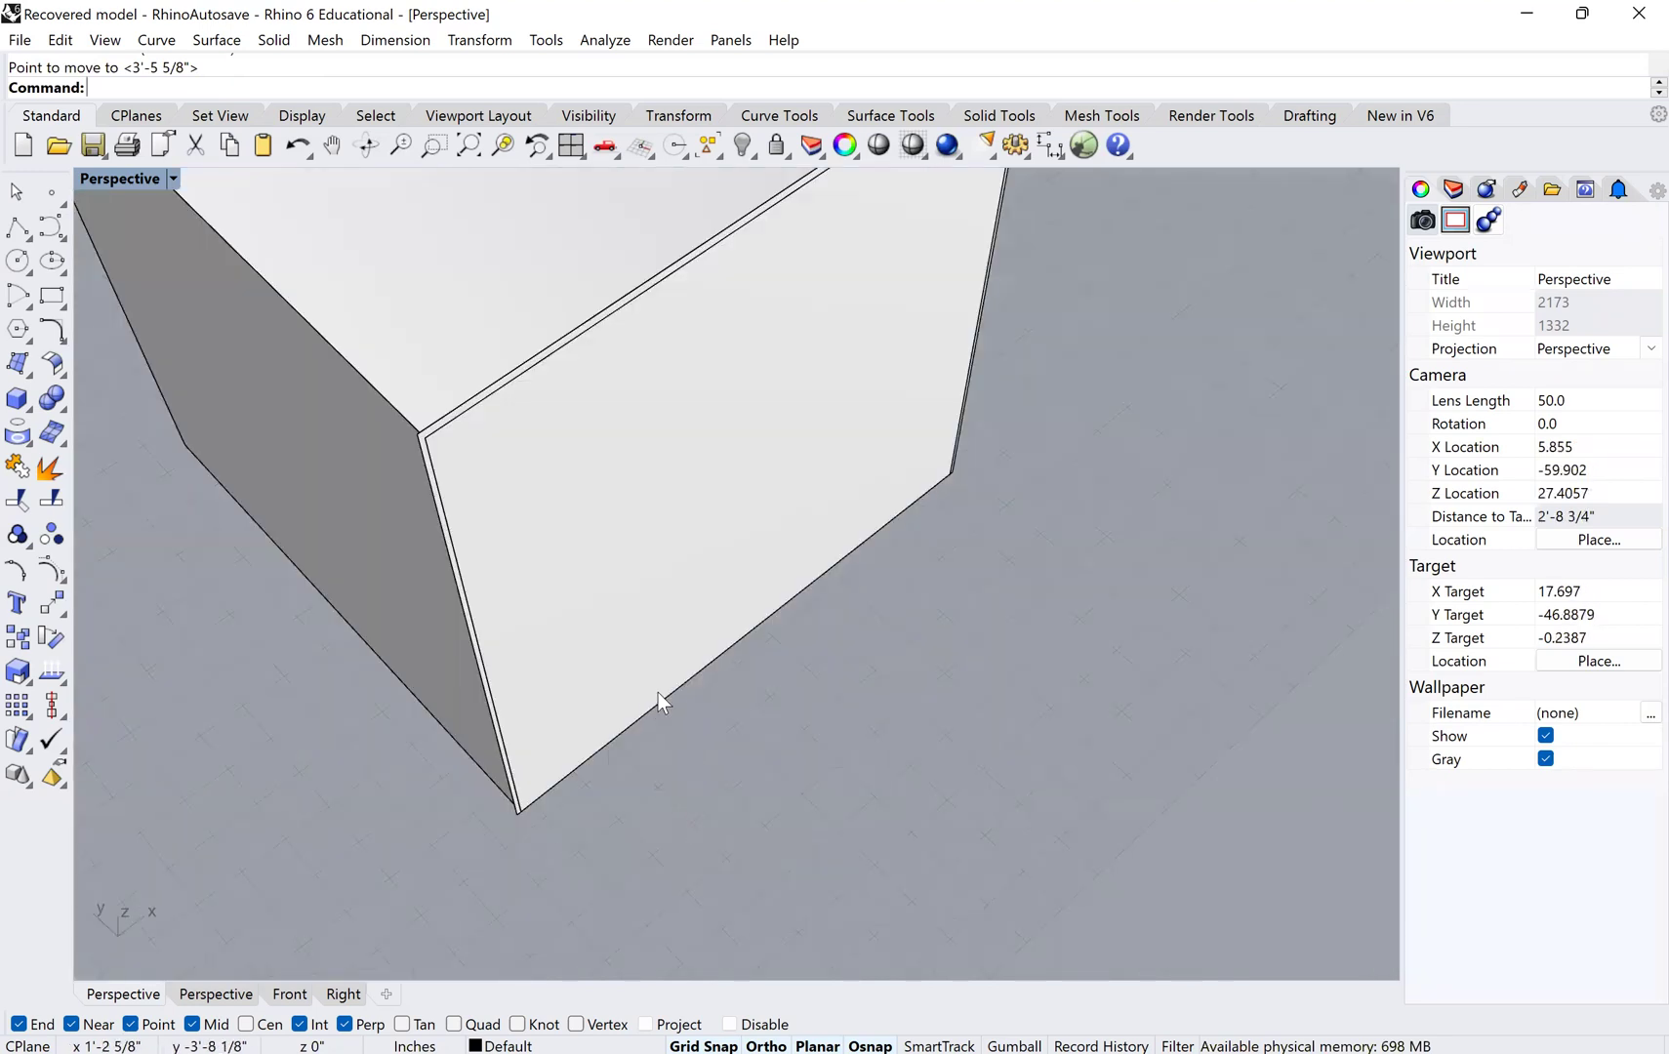
scroll(409, 354, "down", 4)
key("ctrl+a")
key("ctrl+j")
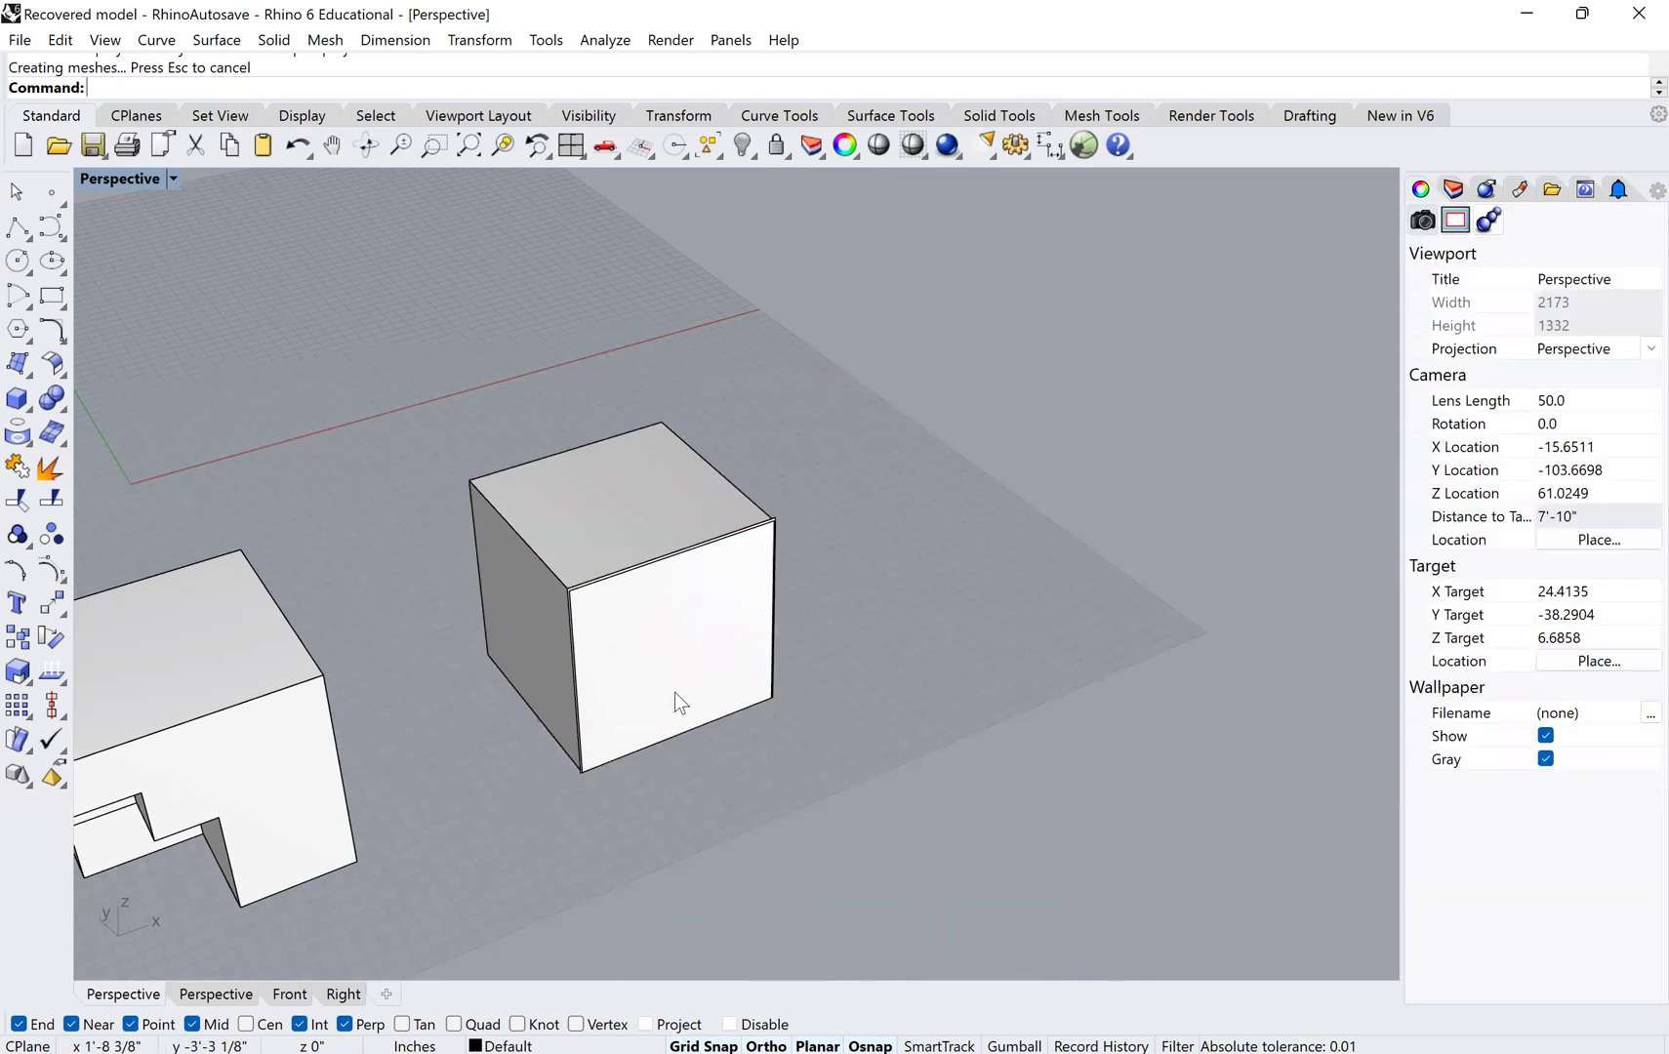
left_click(675, 692)
left_click(643, 775)
right_click_drag(726, 745, 723, 614)
scroll(723, 614, "up", 5)
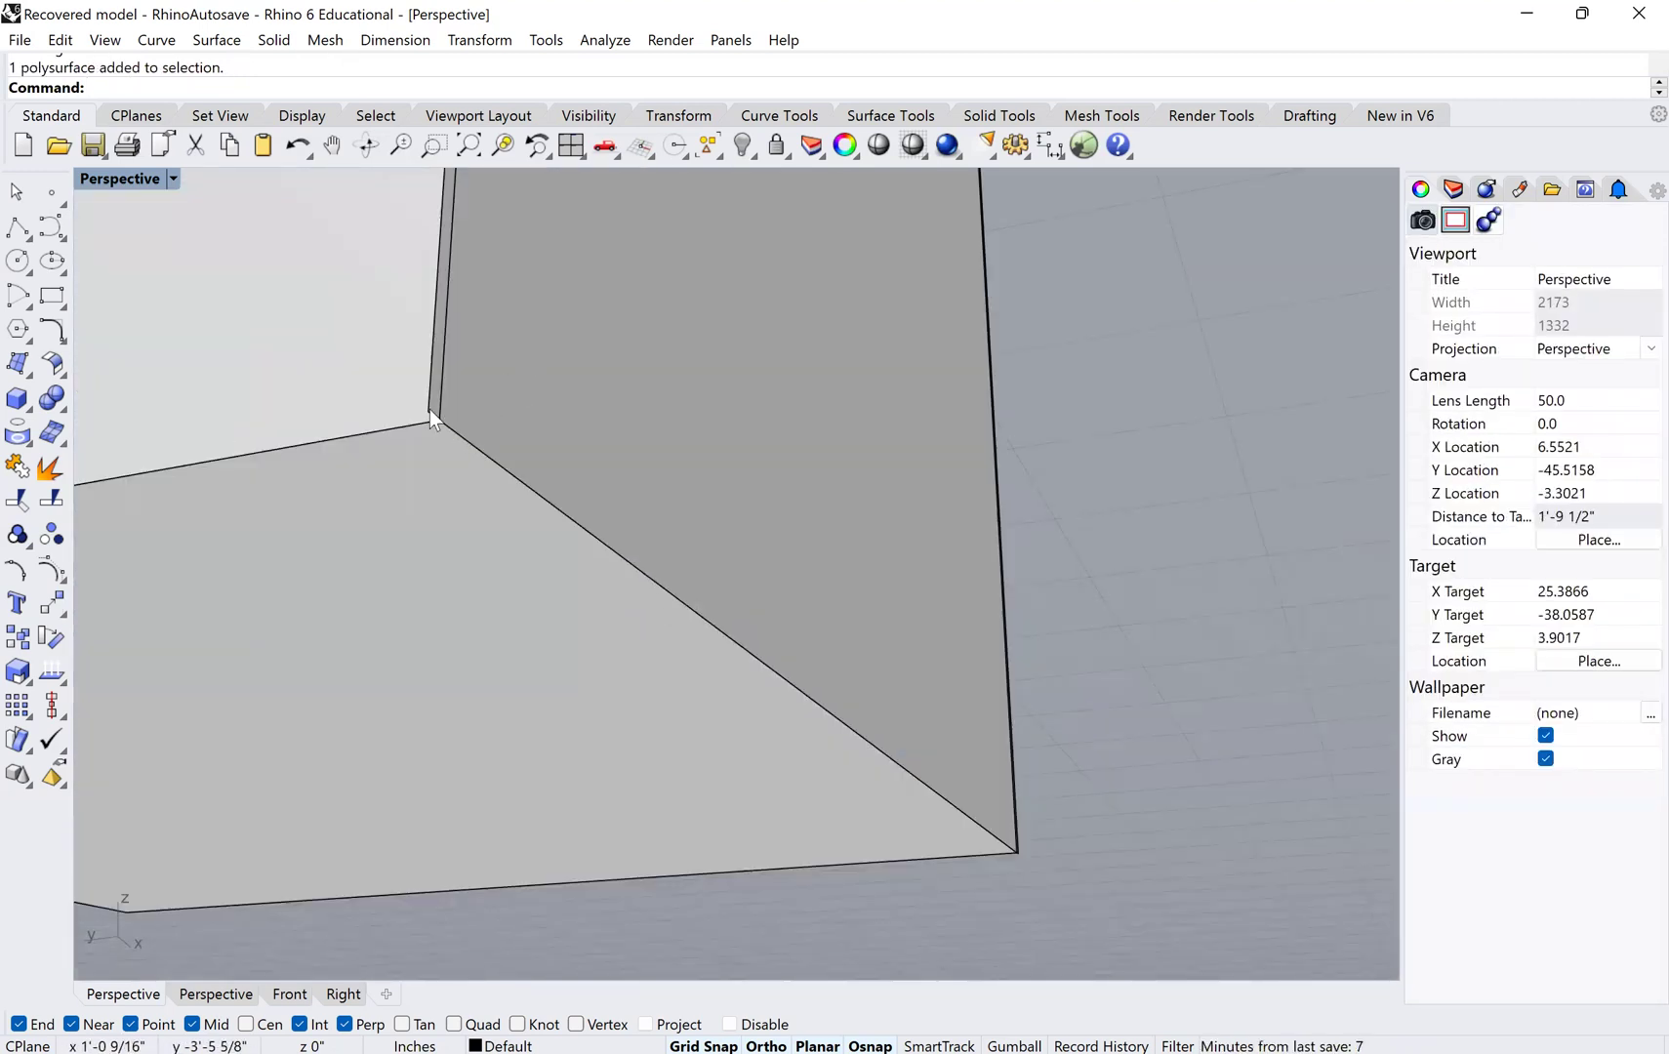
scroll(896, 533, "down", 3)
right_click_drag(857, 622, 807, 729)
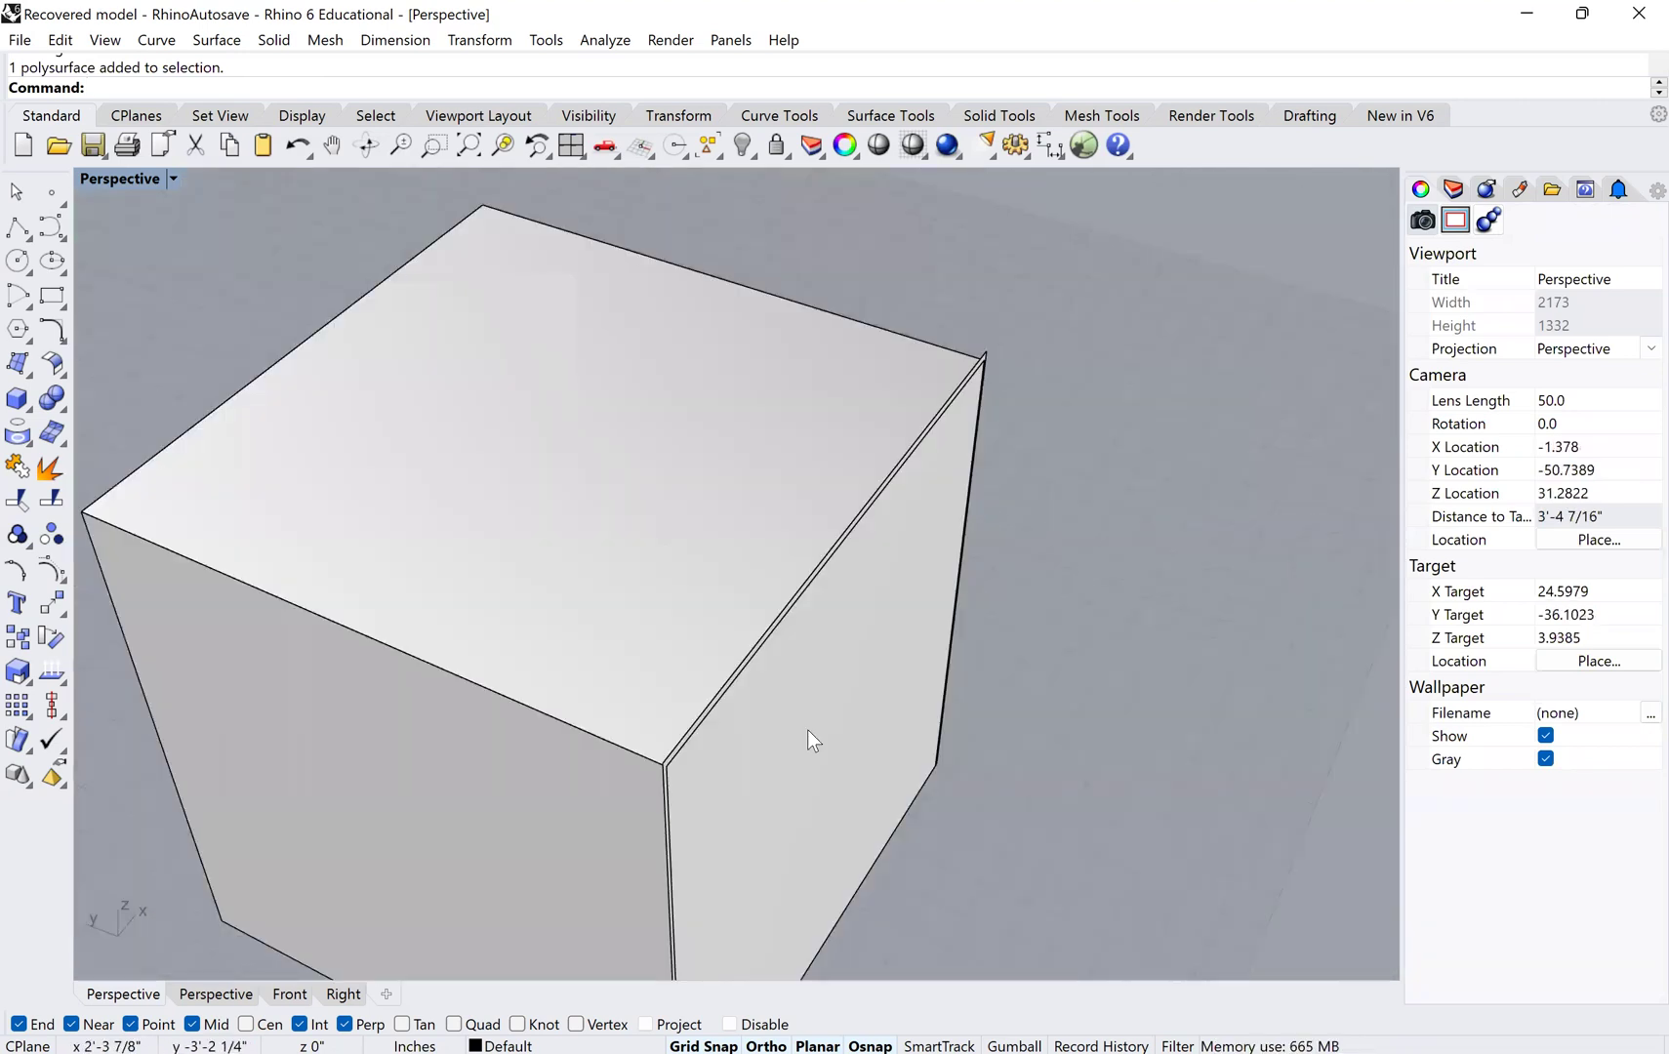
- Explode the cube into six separate faces
left_click(807, 729)
type("explode")
key("Return")
key("Escape")
right_click_drag(1122, 616, 942, 550)
scroll(912, 496, "down", 3)
- Move the cube's right face vertically by 9/16 inch
left_click(831, 521)
type("m")
key("Return")
type("v")
key("Return")
scroll(774, 459, "up", 5)
type("v")
left_click(771, 429)
scroll(761, 415, "up", 5)
scroll(761, 420, "down", 3)
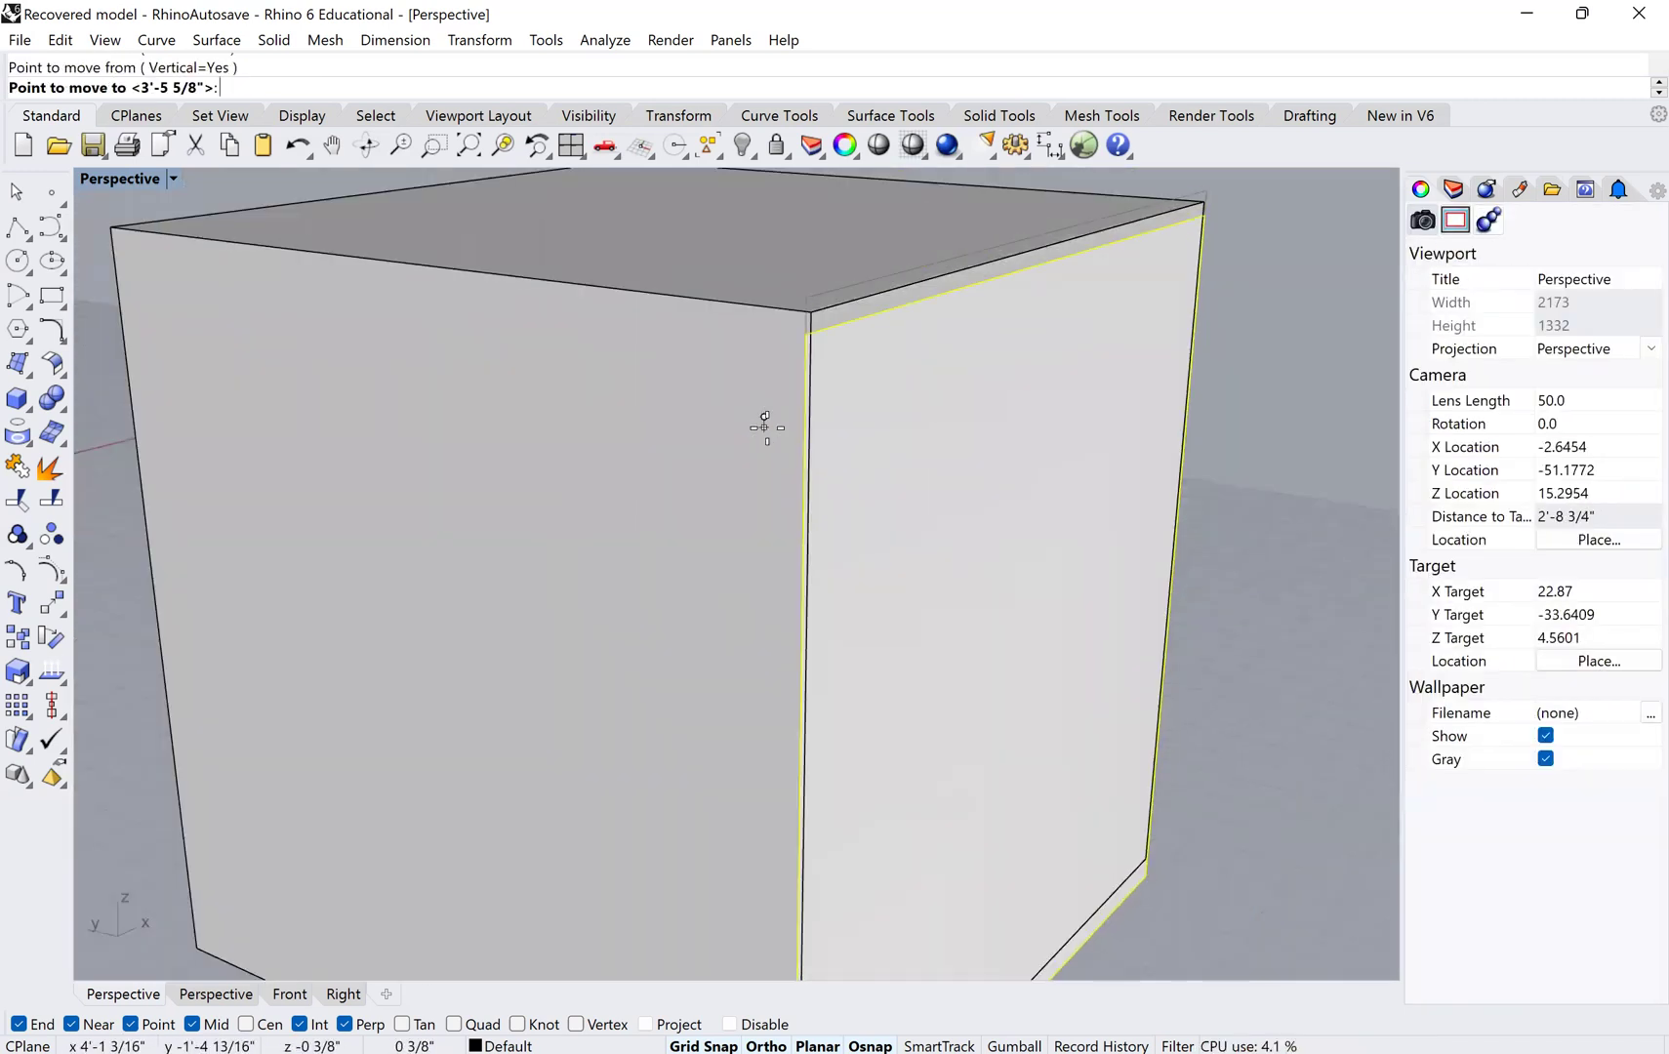
left_click(766, 422)
scroll(1163, 263, "up", 3)
scroll(1152, 378, "down", 8)
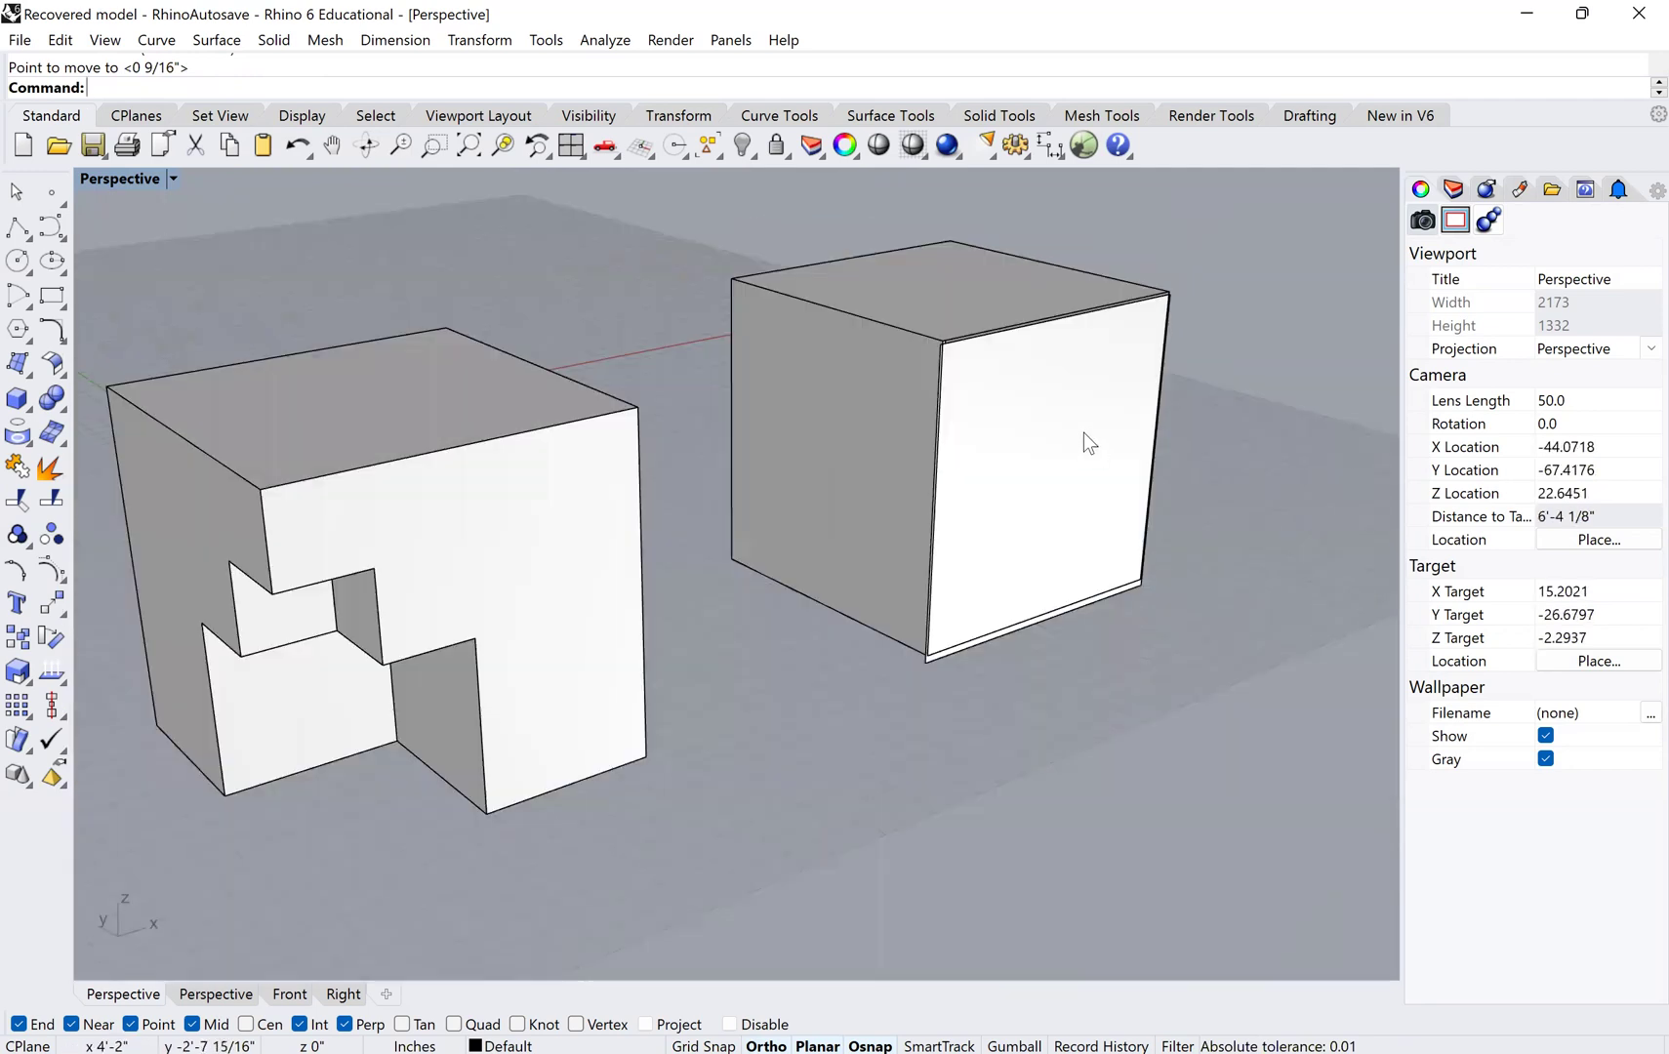
- Window-select the right cube's faces, then pick out the box's front face
right_click_drag(1062, 465, 583, 242)
left_click_drag(574, 222, 1284, 830)
key("Escape")
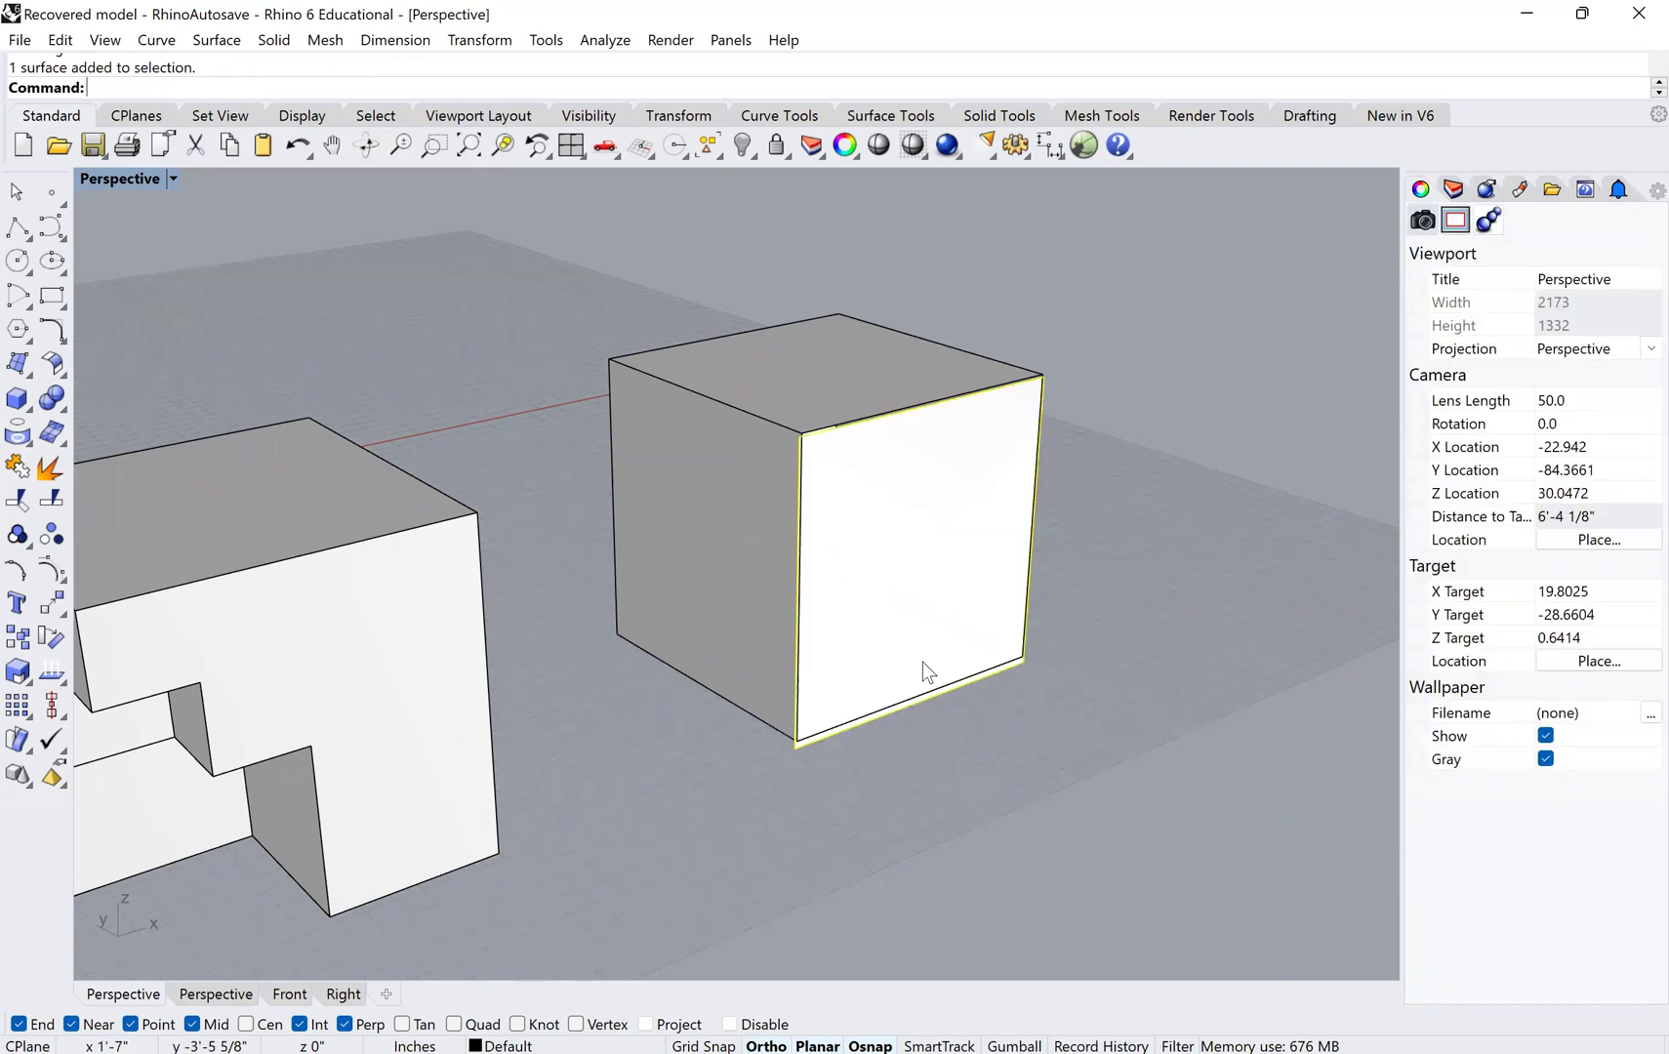
left_click(881, 629)
left_click(881, 629, "ctrl+shift")
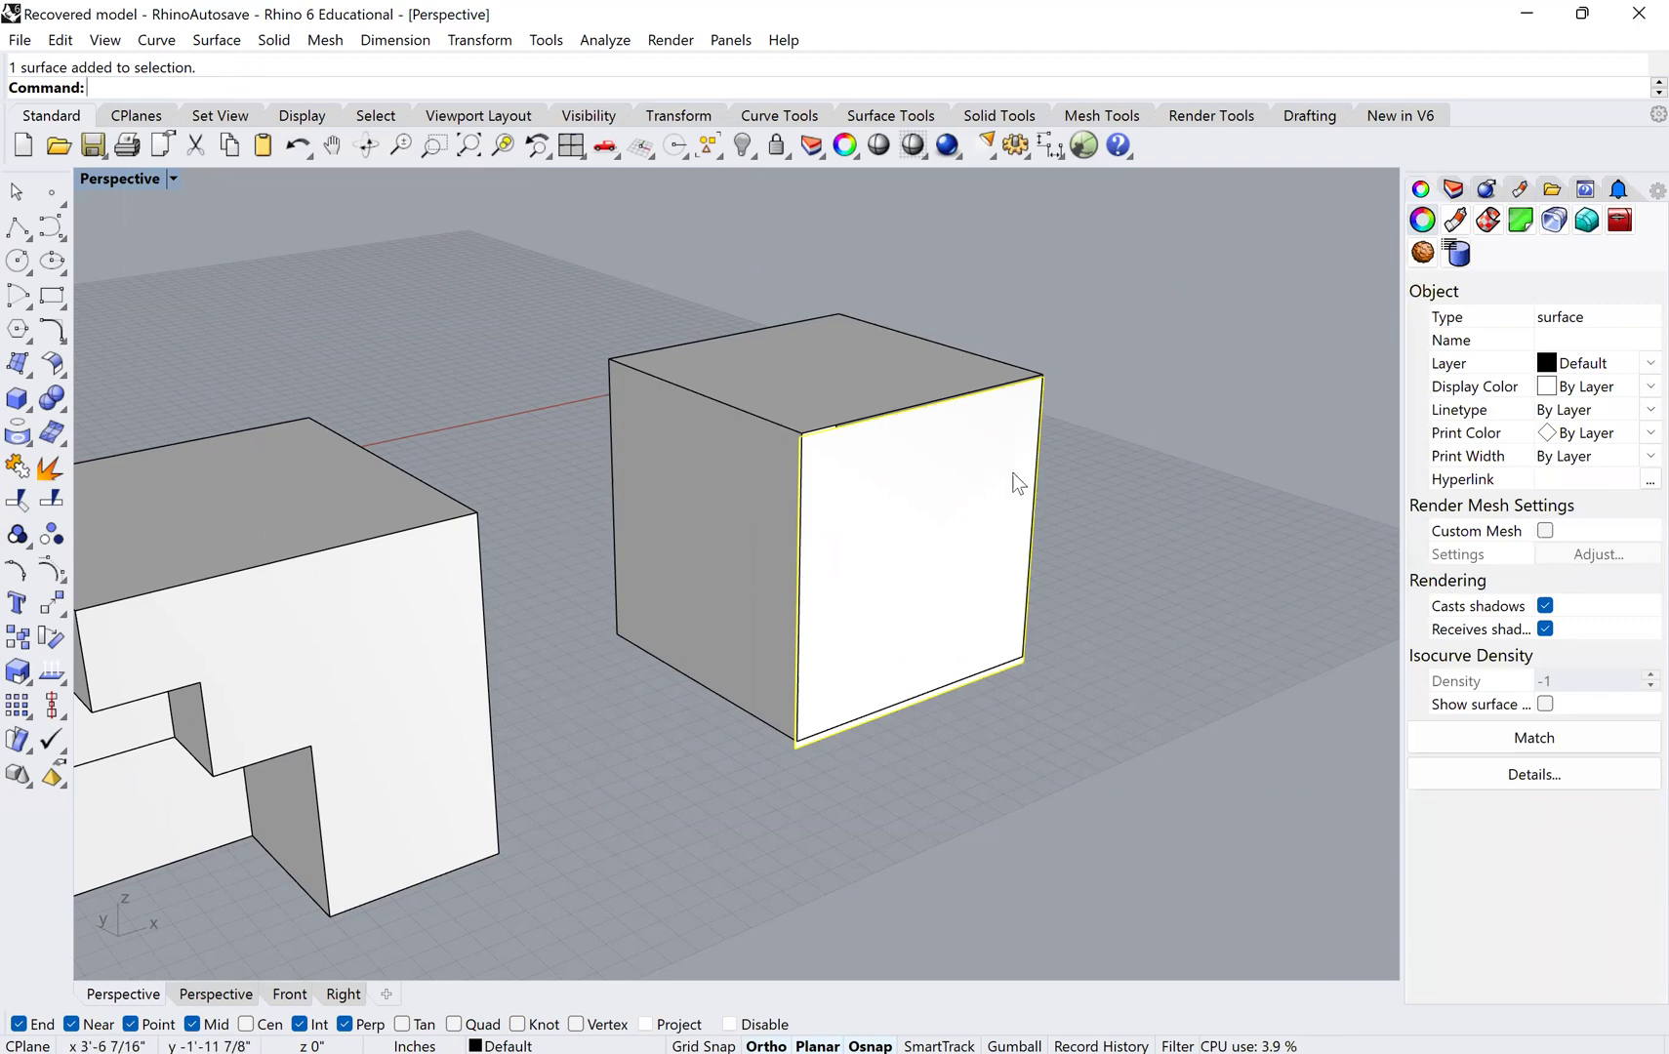
scroll(1010, 484, "down", 2)
left_click(810, 729)
- Delete the box's front face and select the open box for Cap
scroll(849, 438, "up", 3)
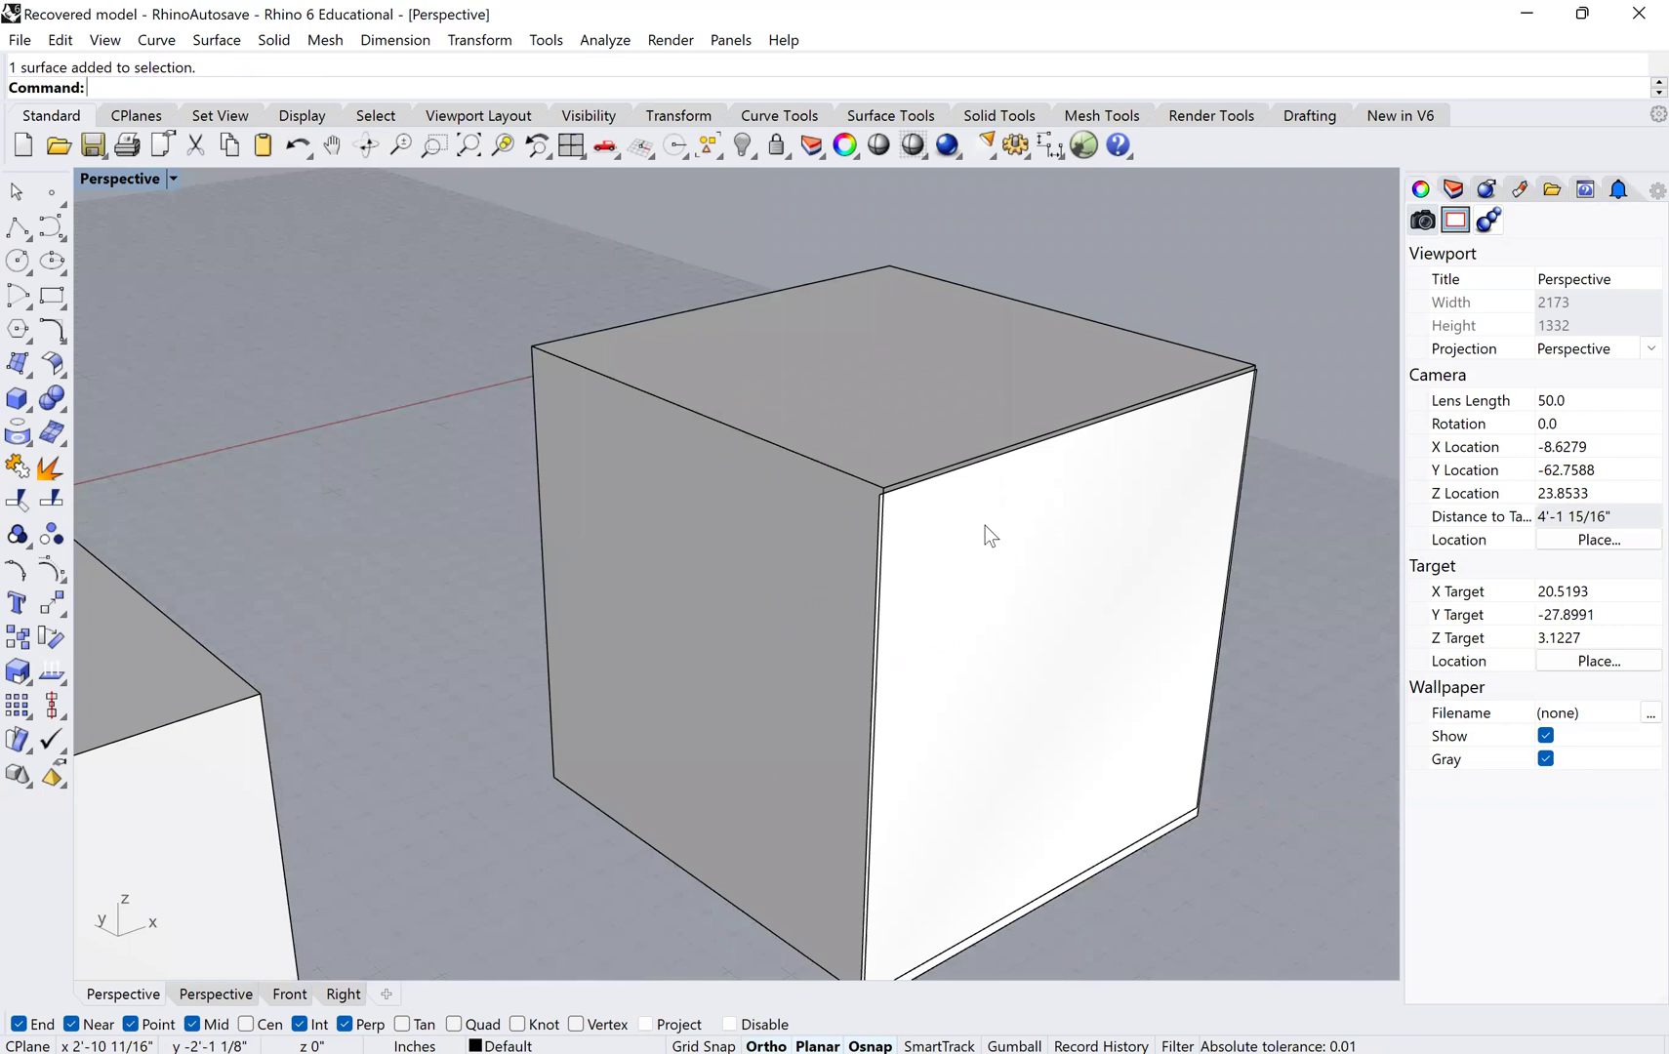
left_click(985, 525, "ctrl+shift")
scroll(985, 525, "down", 1)
key("Delete")
left_click(859, 581)
type("cap")
key("Return")
left_click(563, 429)
scroll(677, 532, "down", 4)
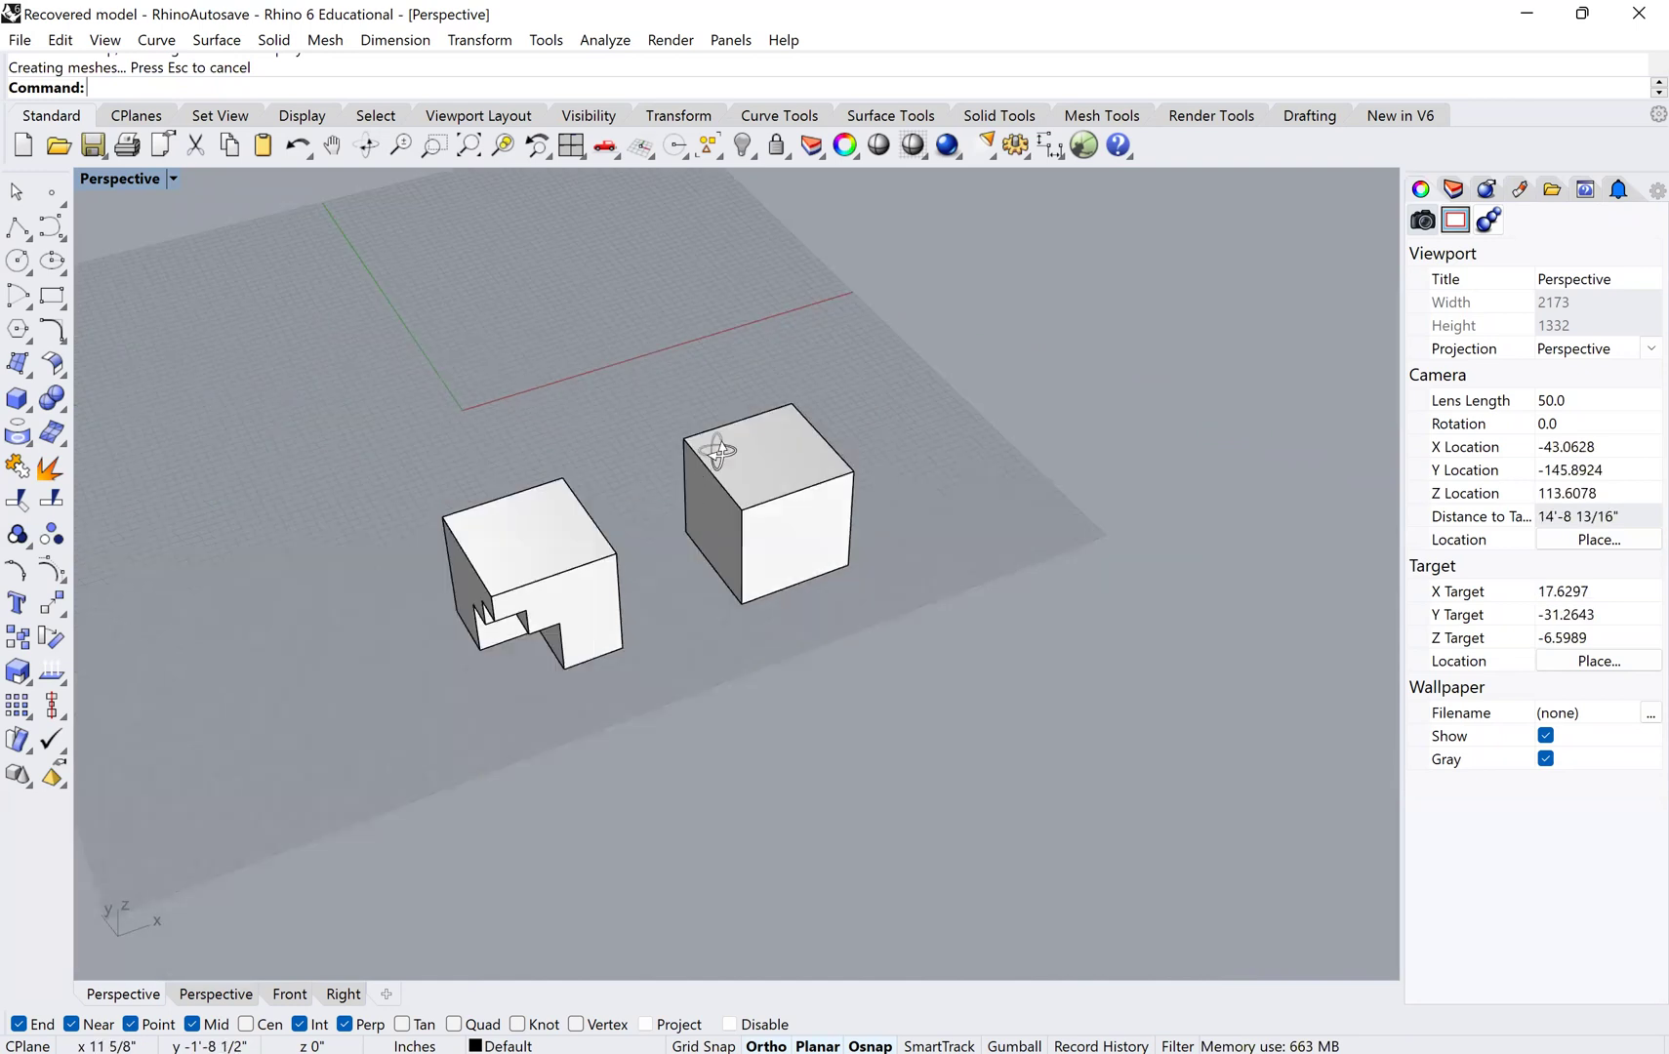
scroll(838, 609, "up", 3)
left_click(839, 609)
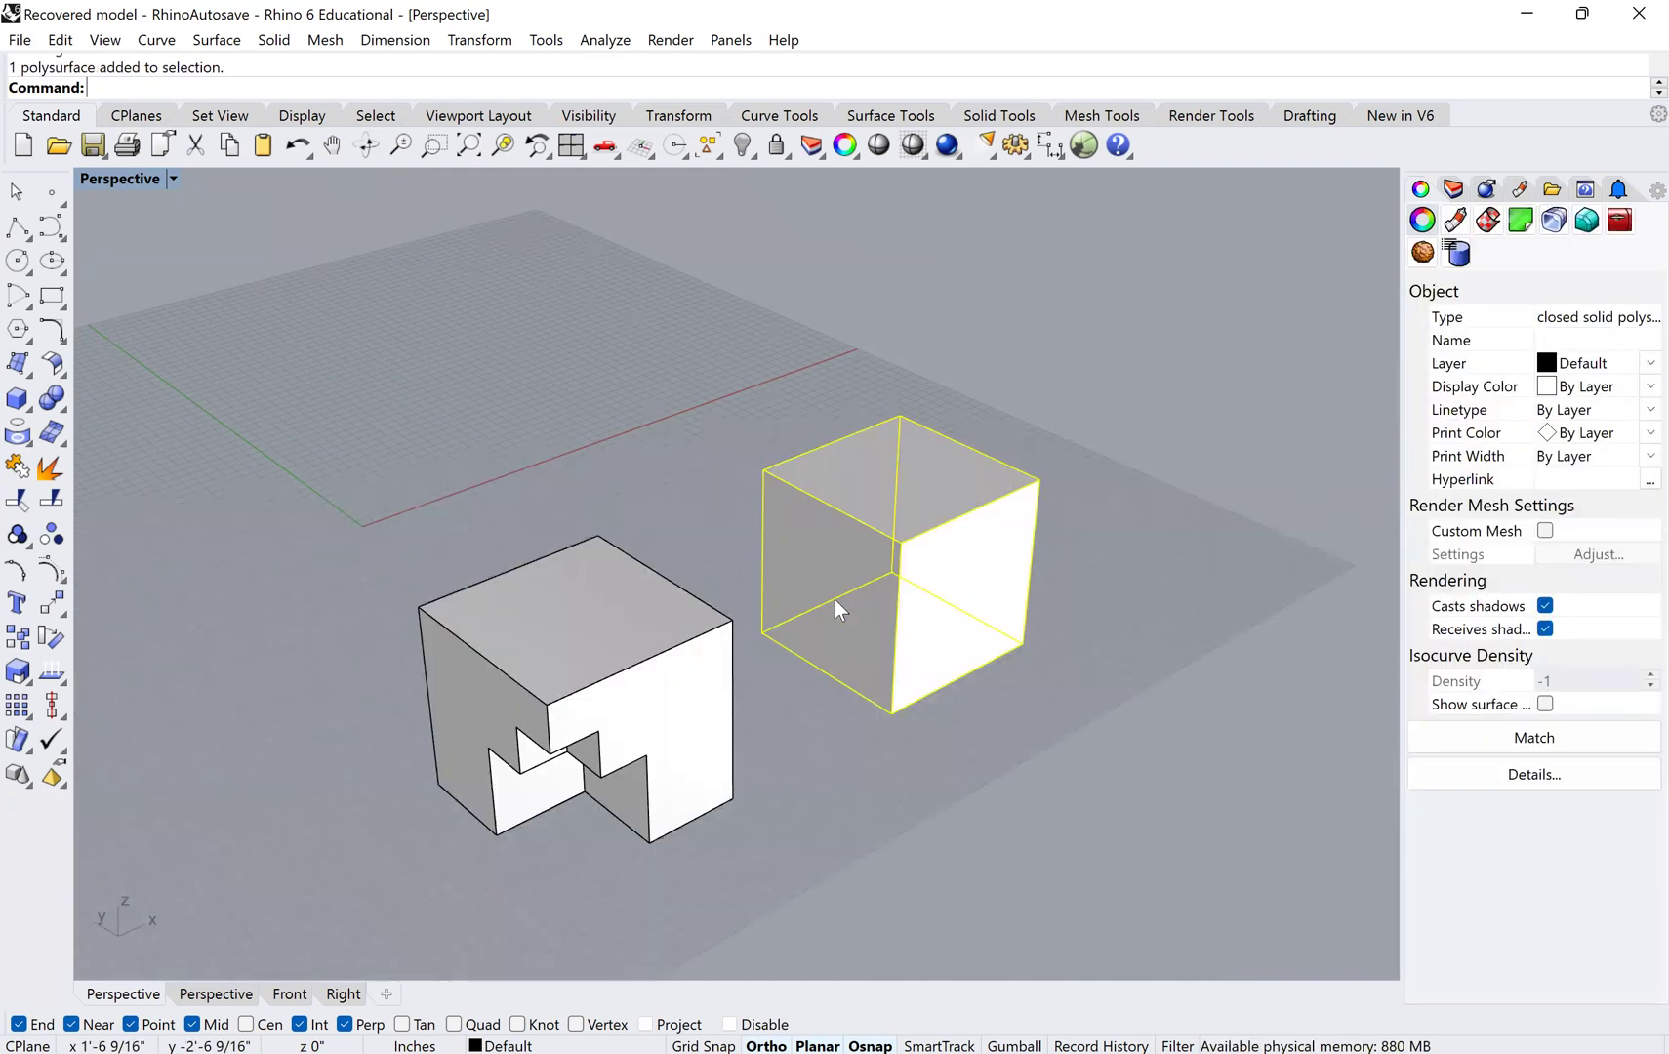
key("Down")
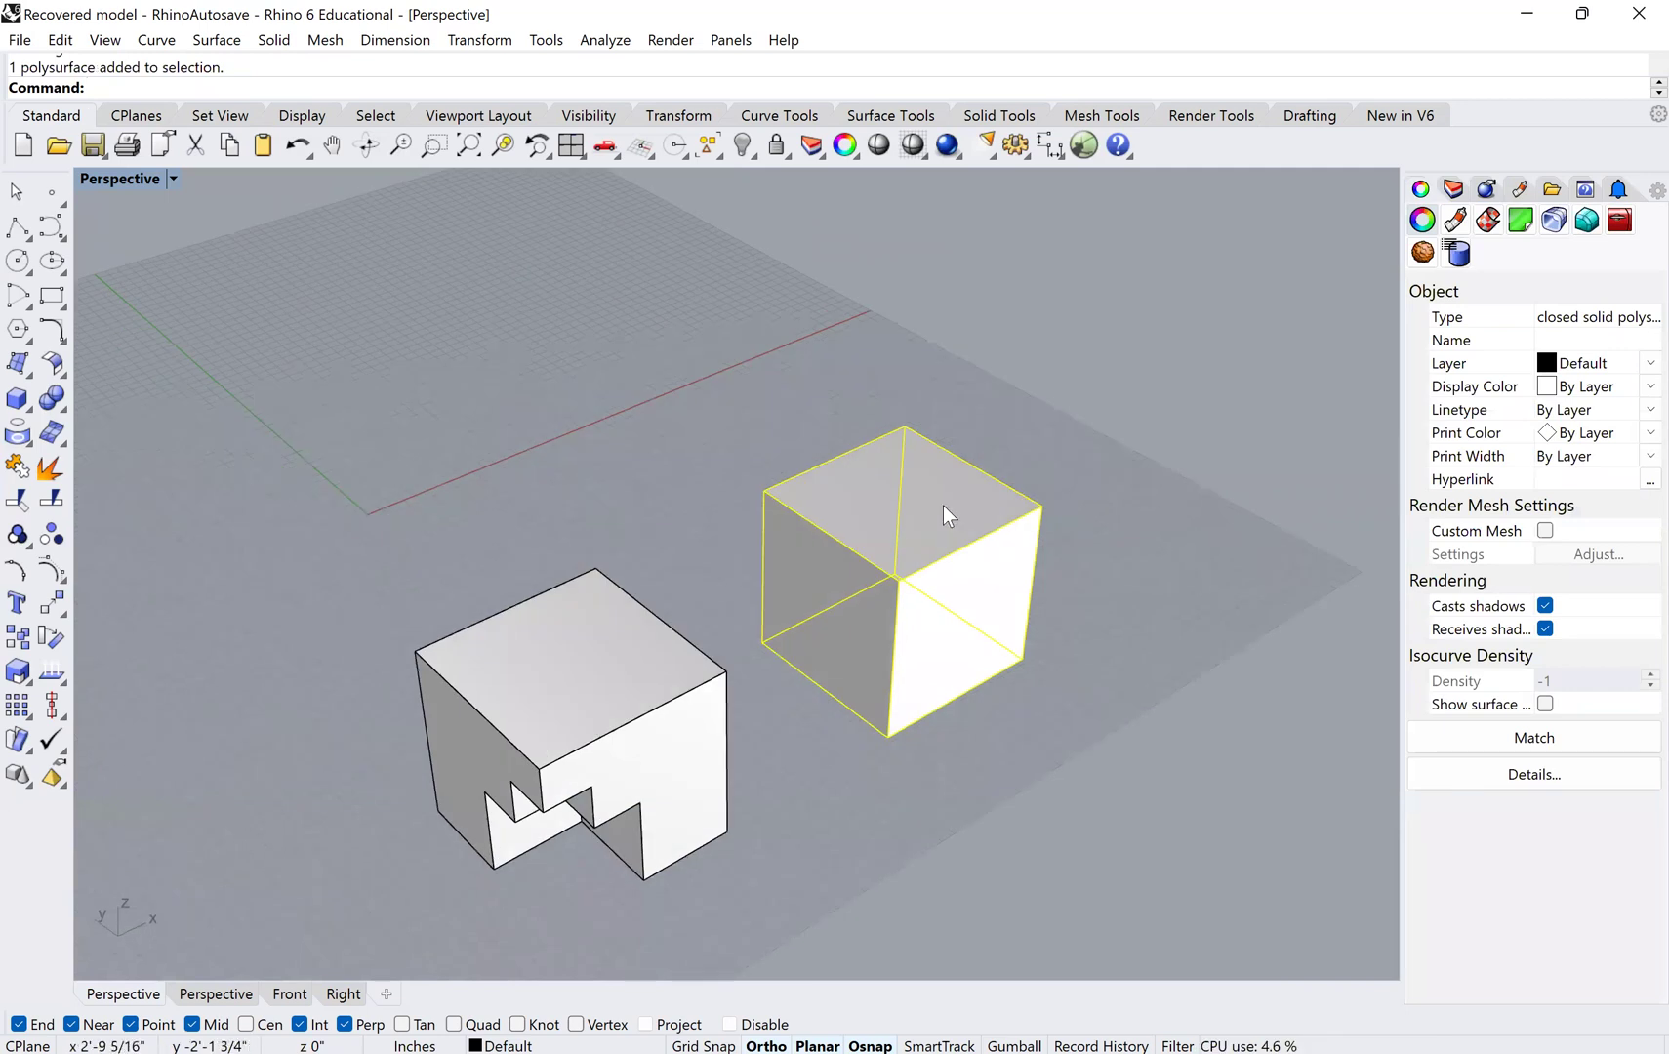
scroll(798, 396, "down", 2)
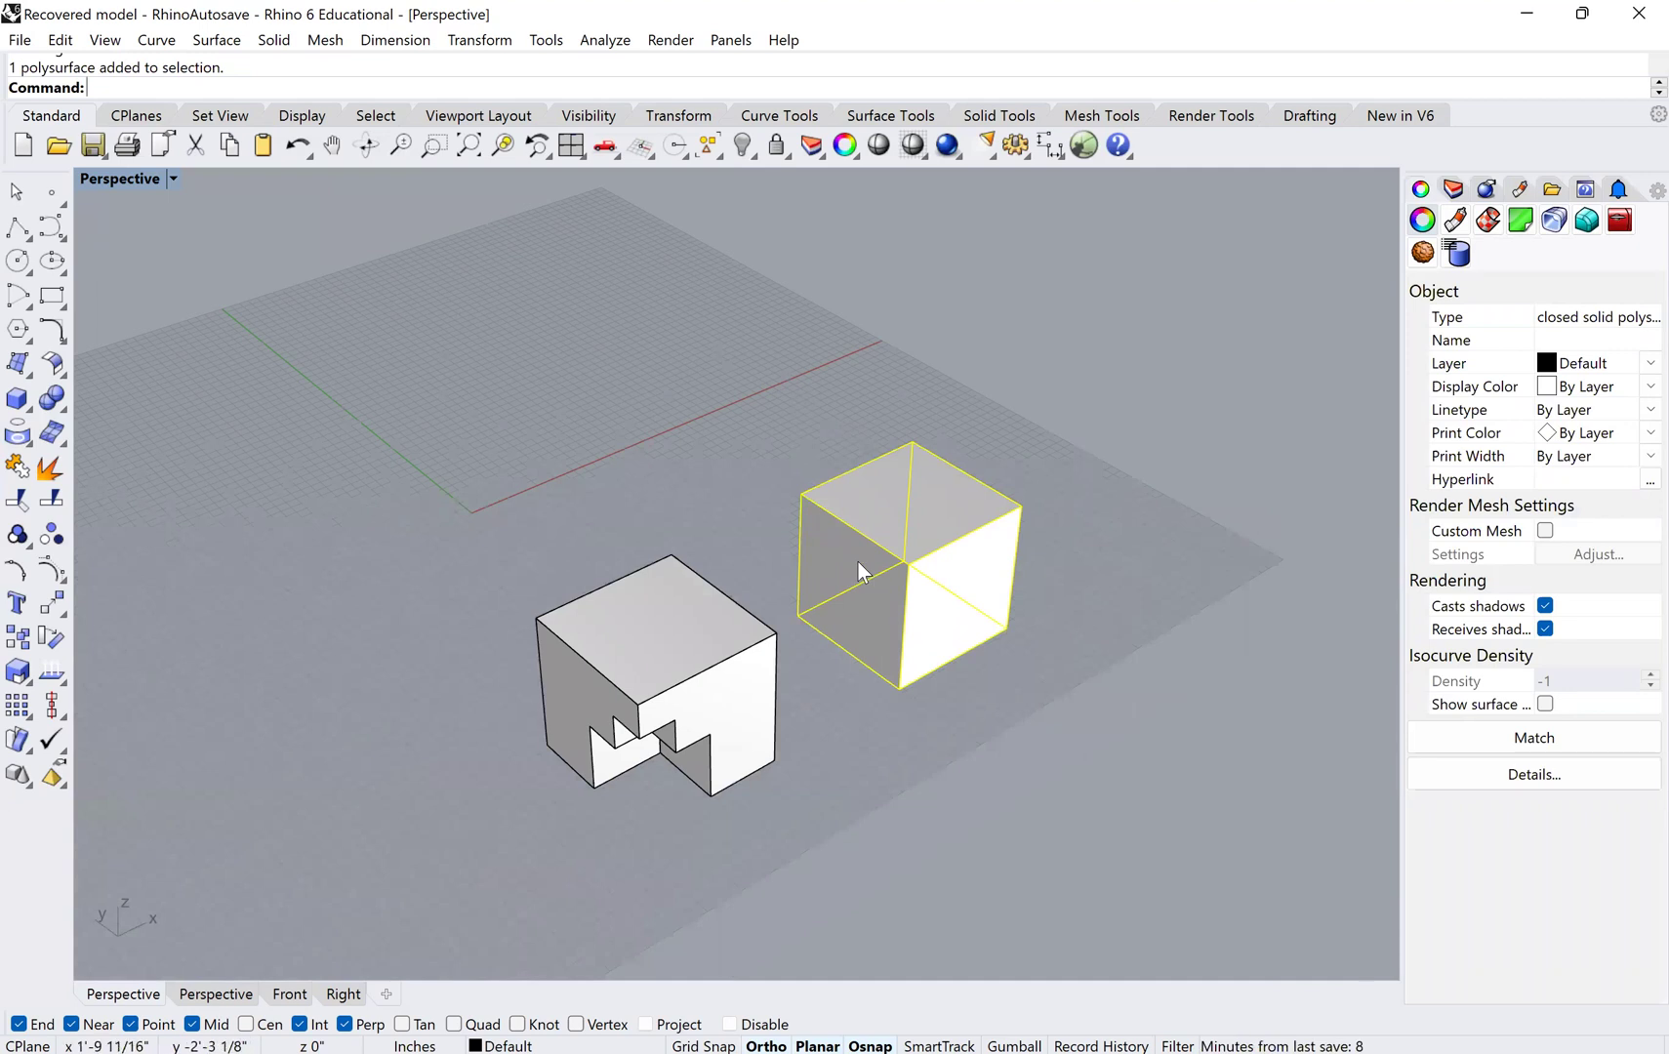
- Unroll the right cube with Explode=No so the six faces stay joined
type("UnrollSrf")
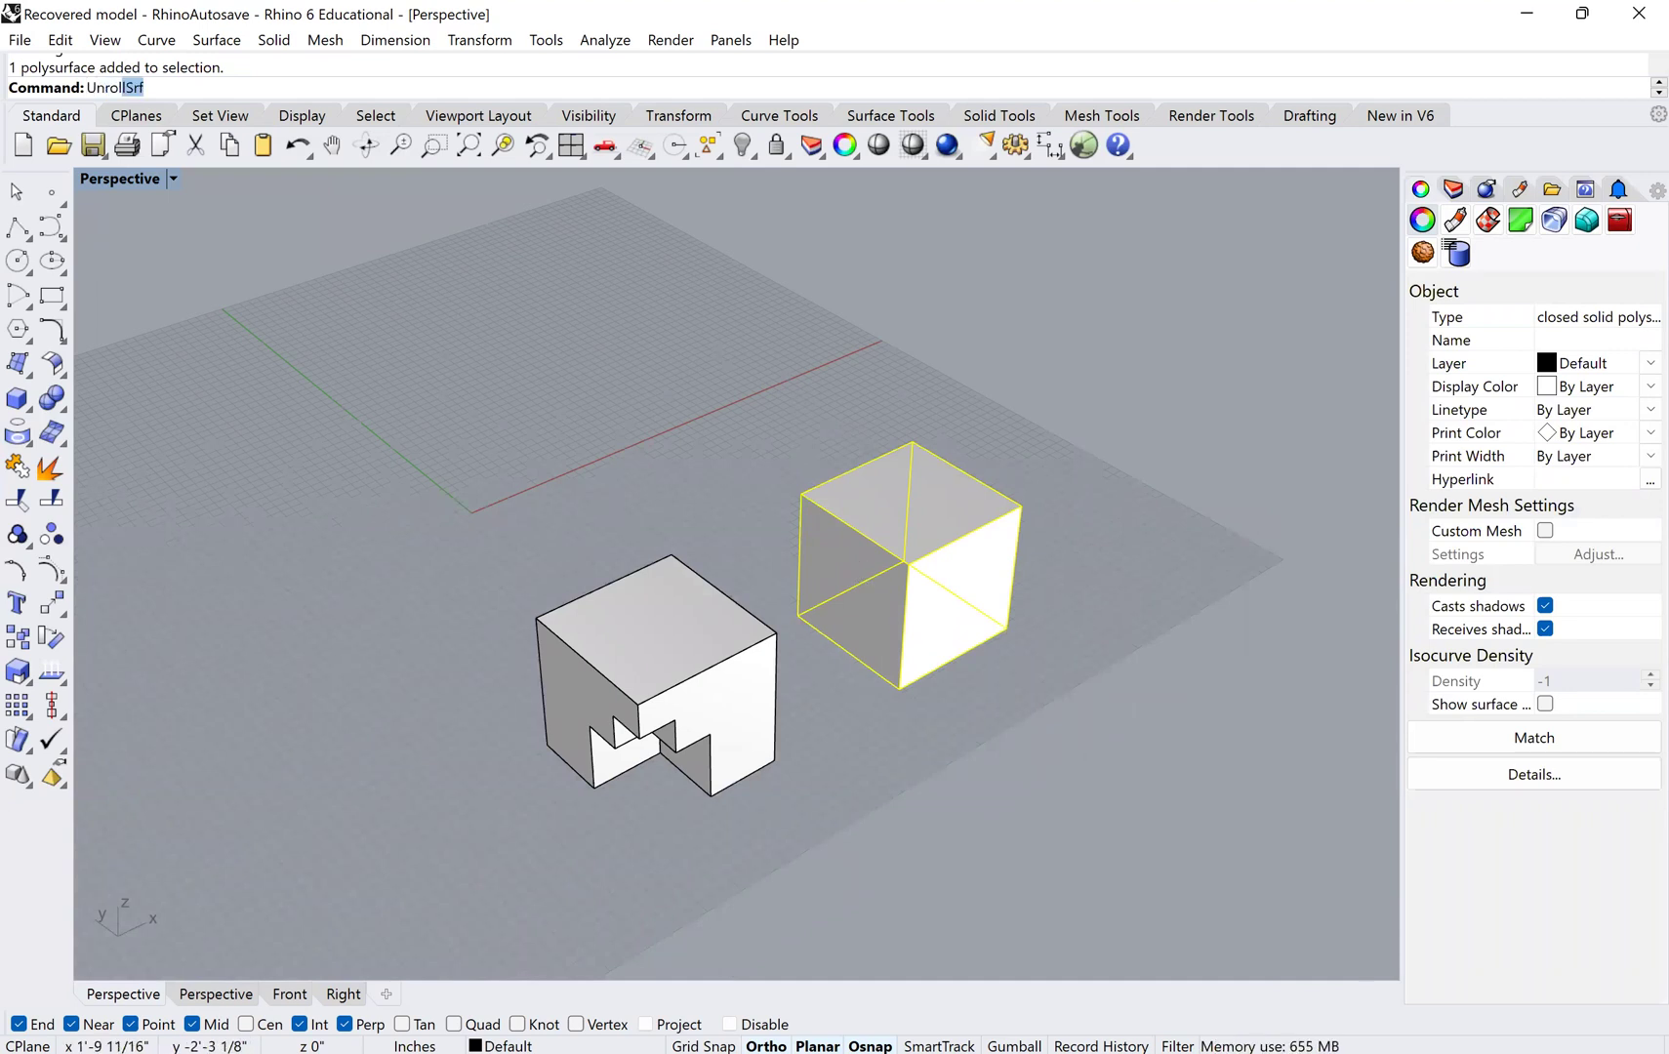
key("Return")
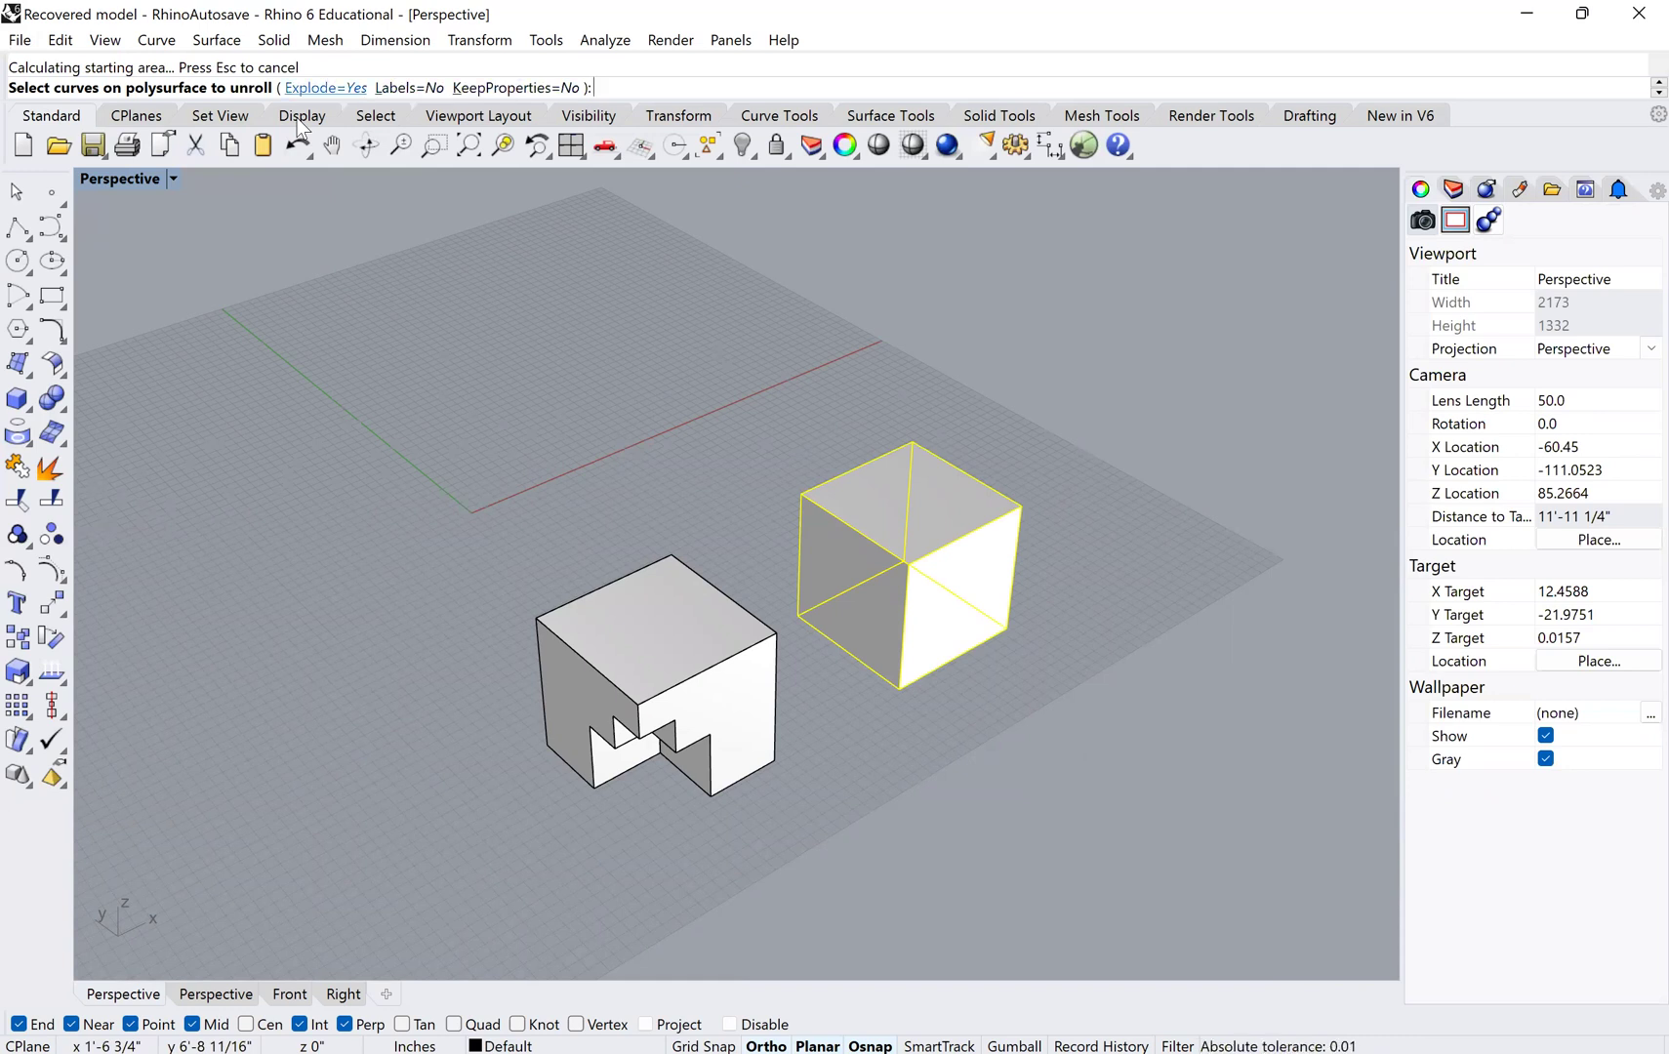
key("Return")
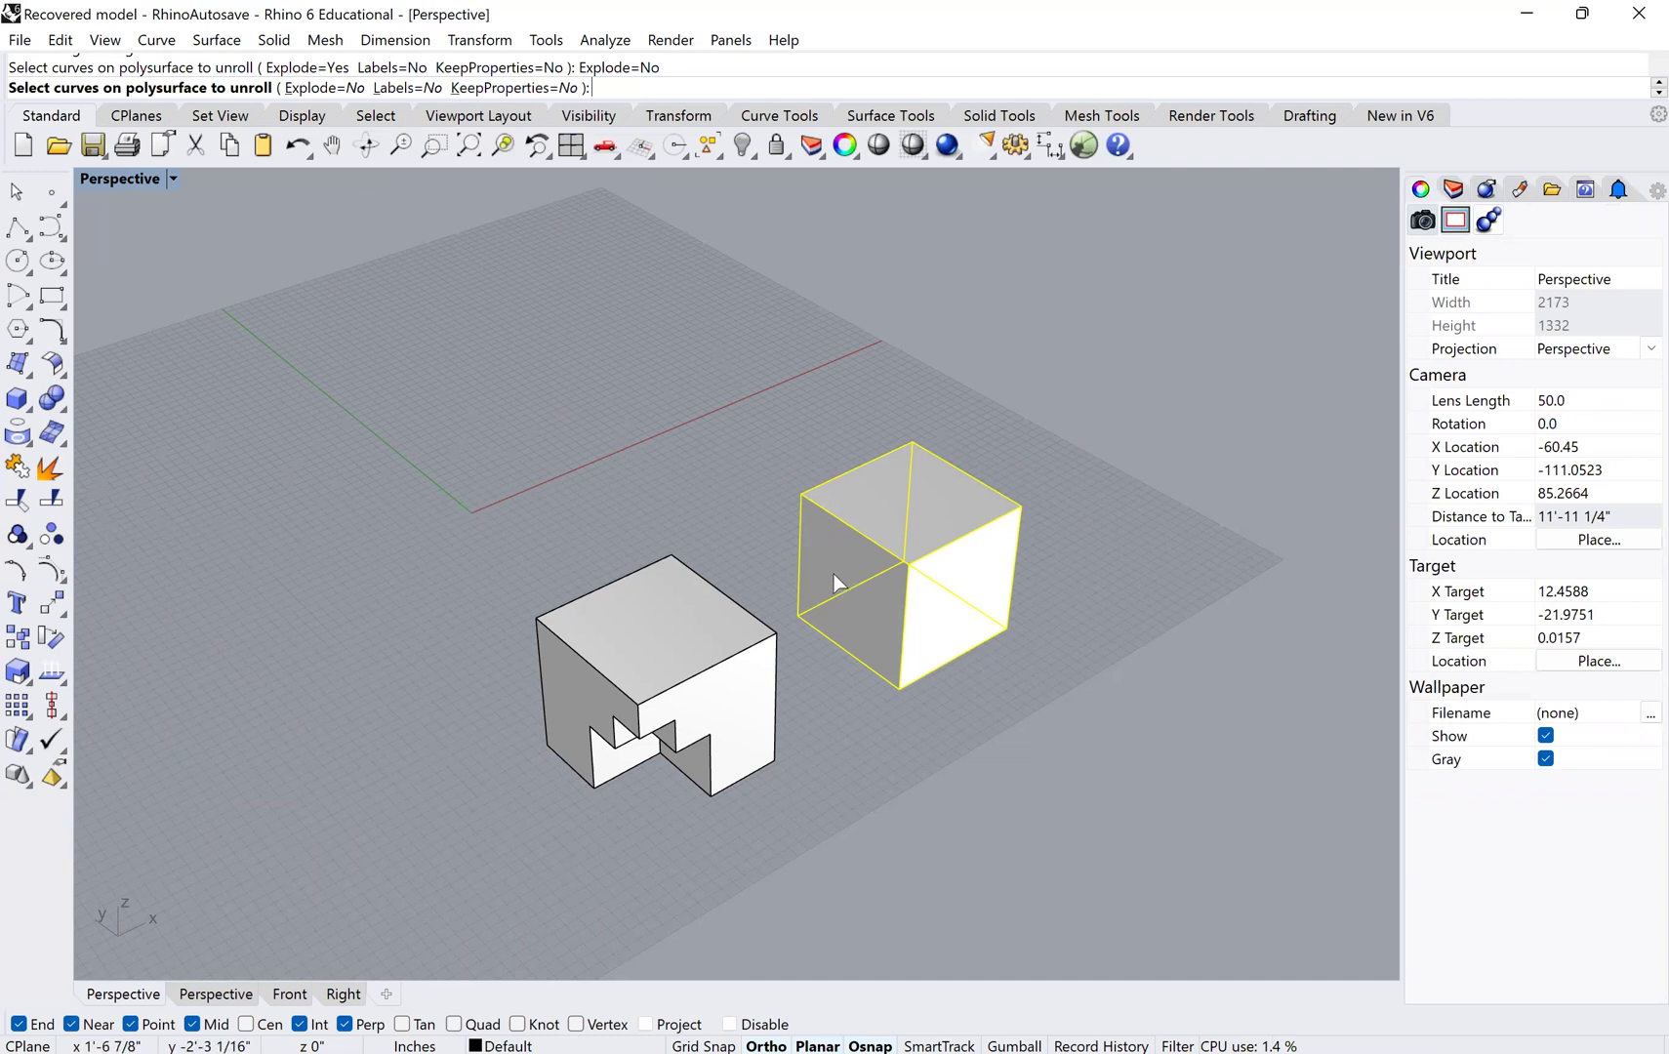
key("Return")
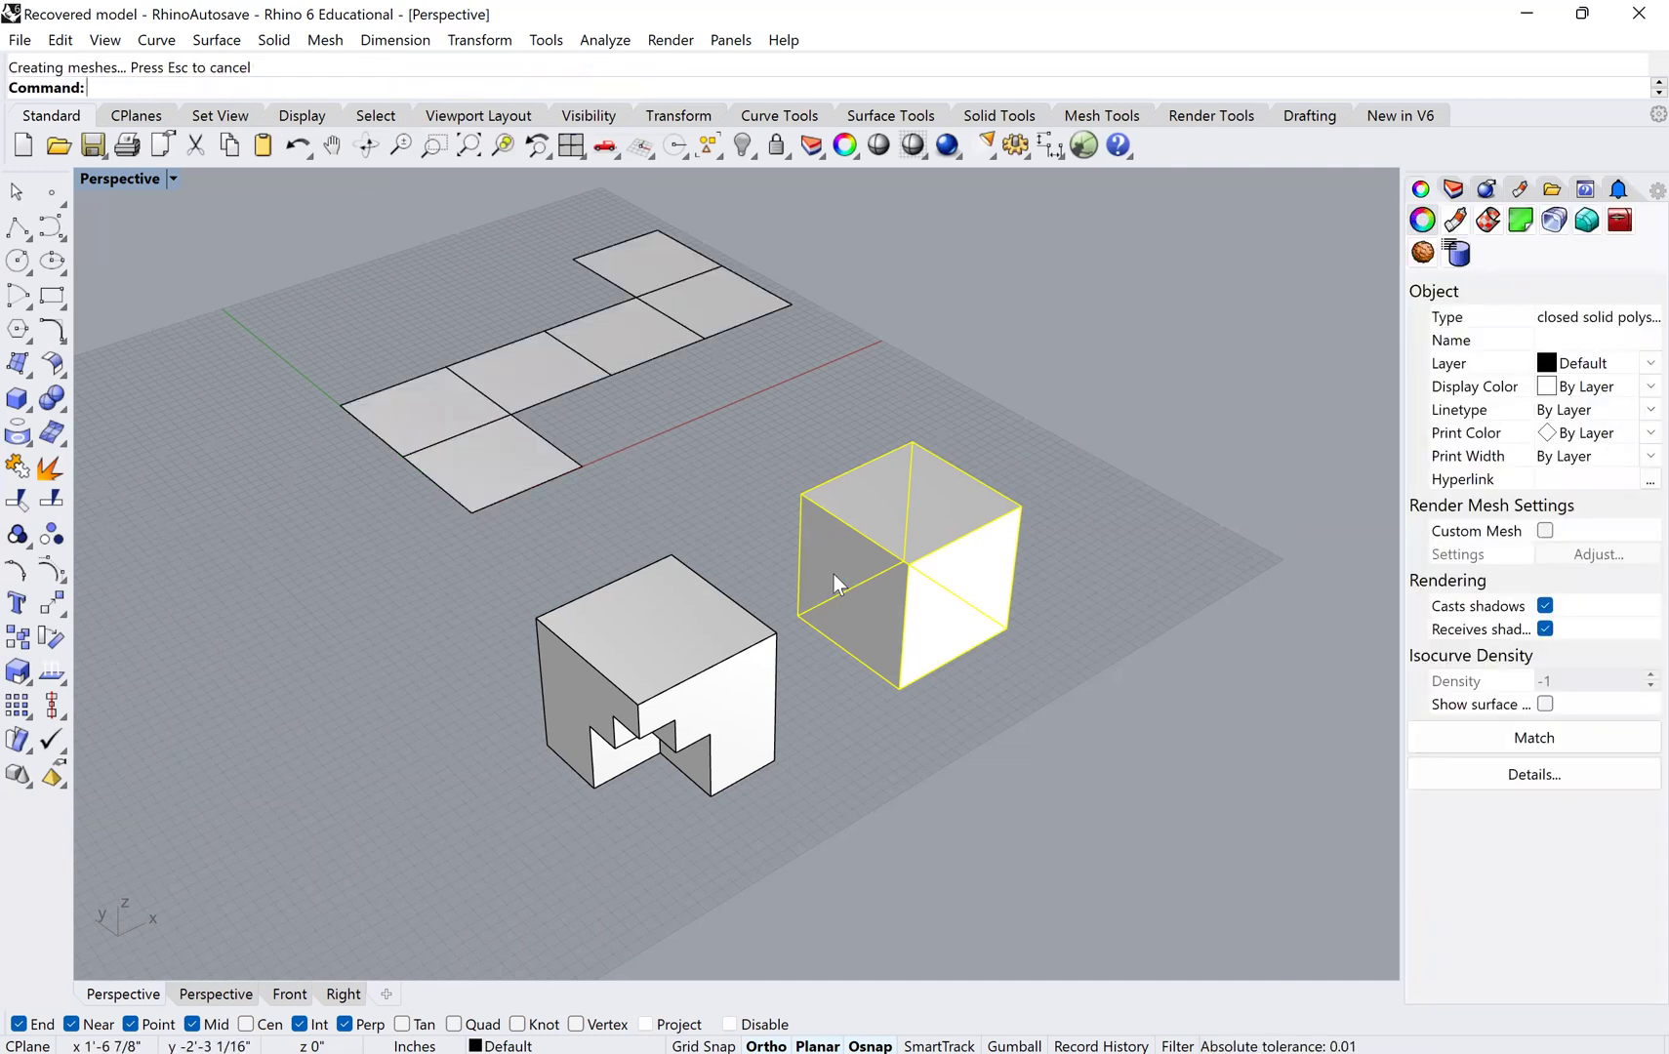
scroll(592, 524, "down", 2)
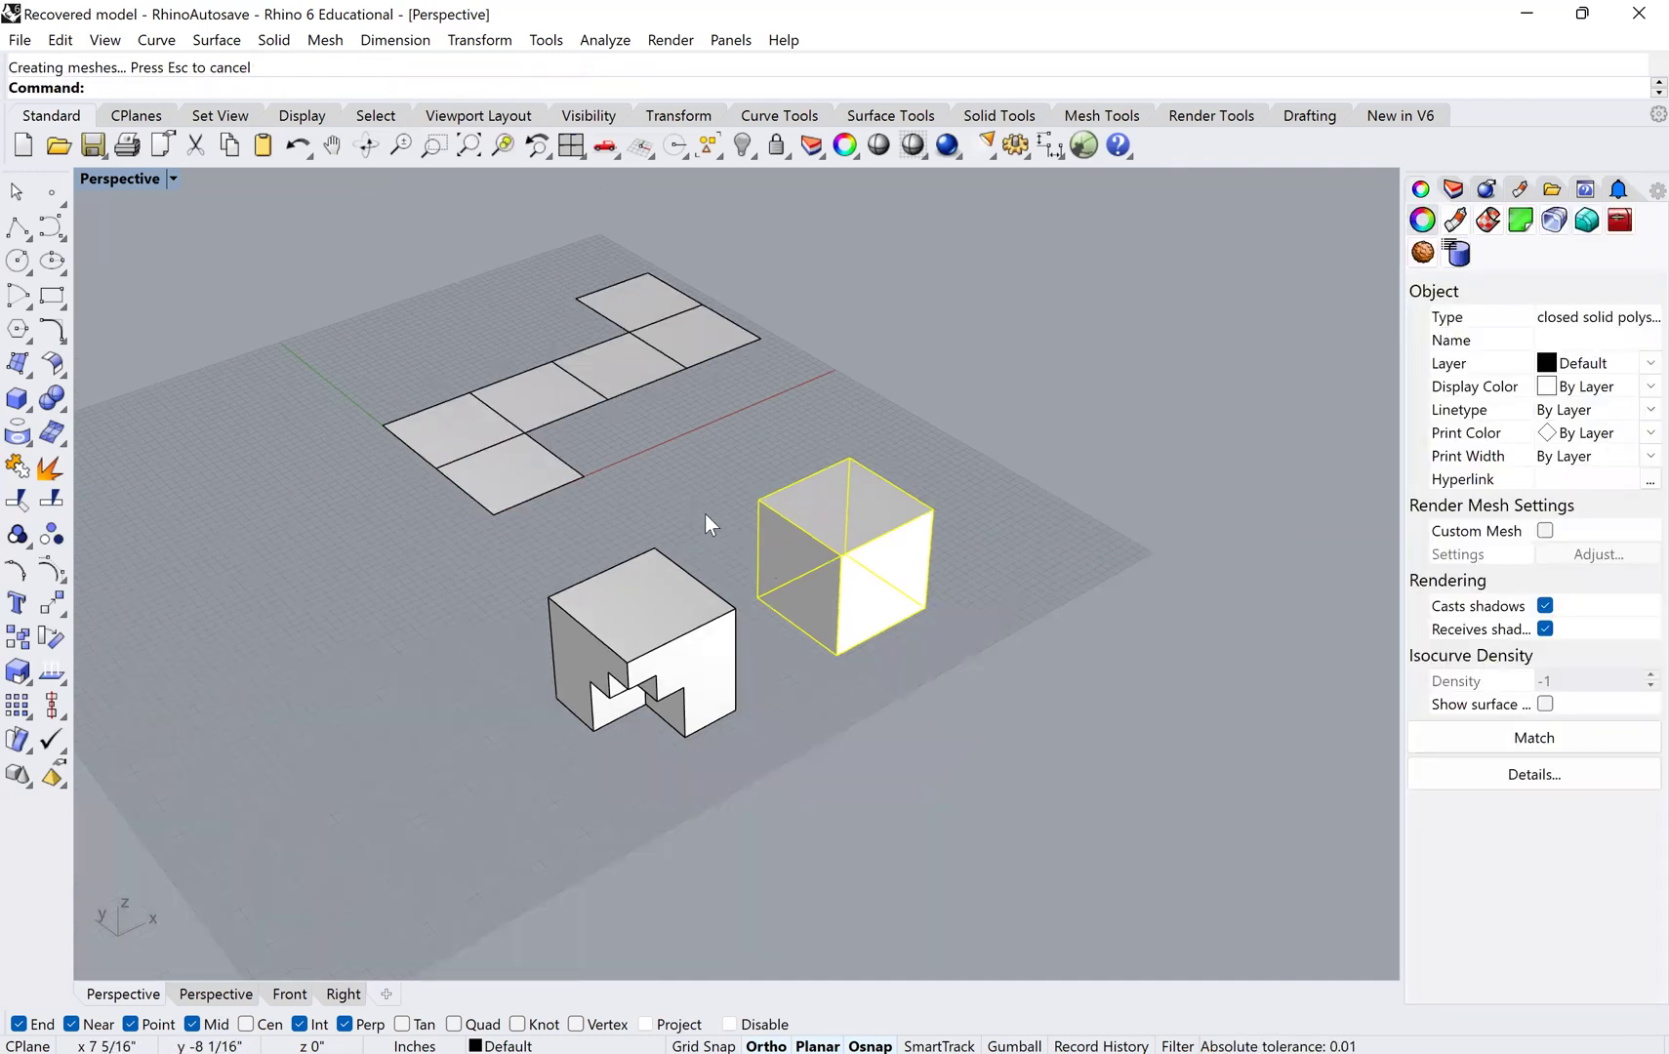
left_click(675, 539)
right_click_drag(674, 539, 433, 469)
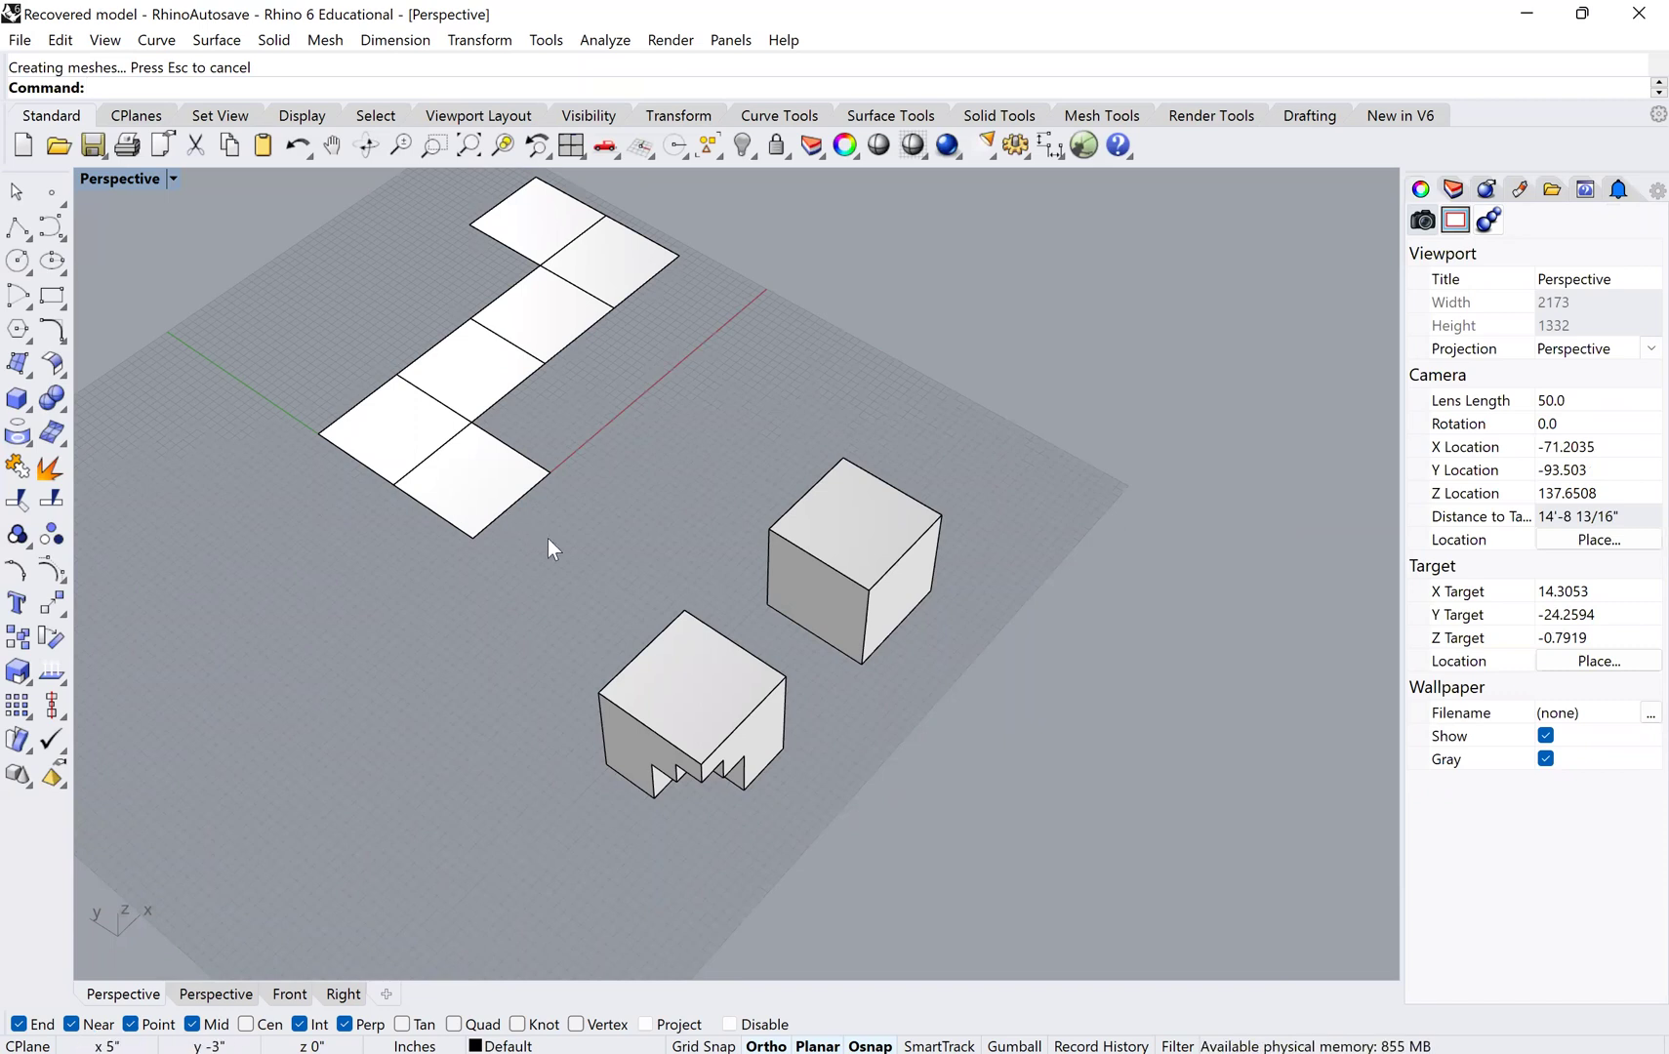
right_click_drag(576, 557, 556, 526)
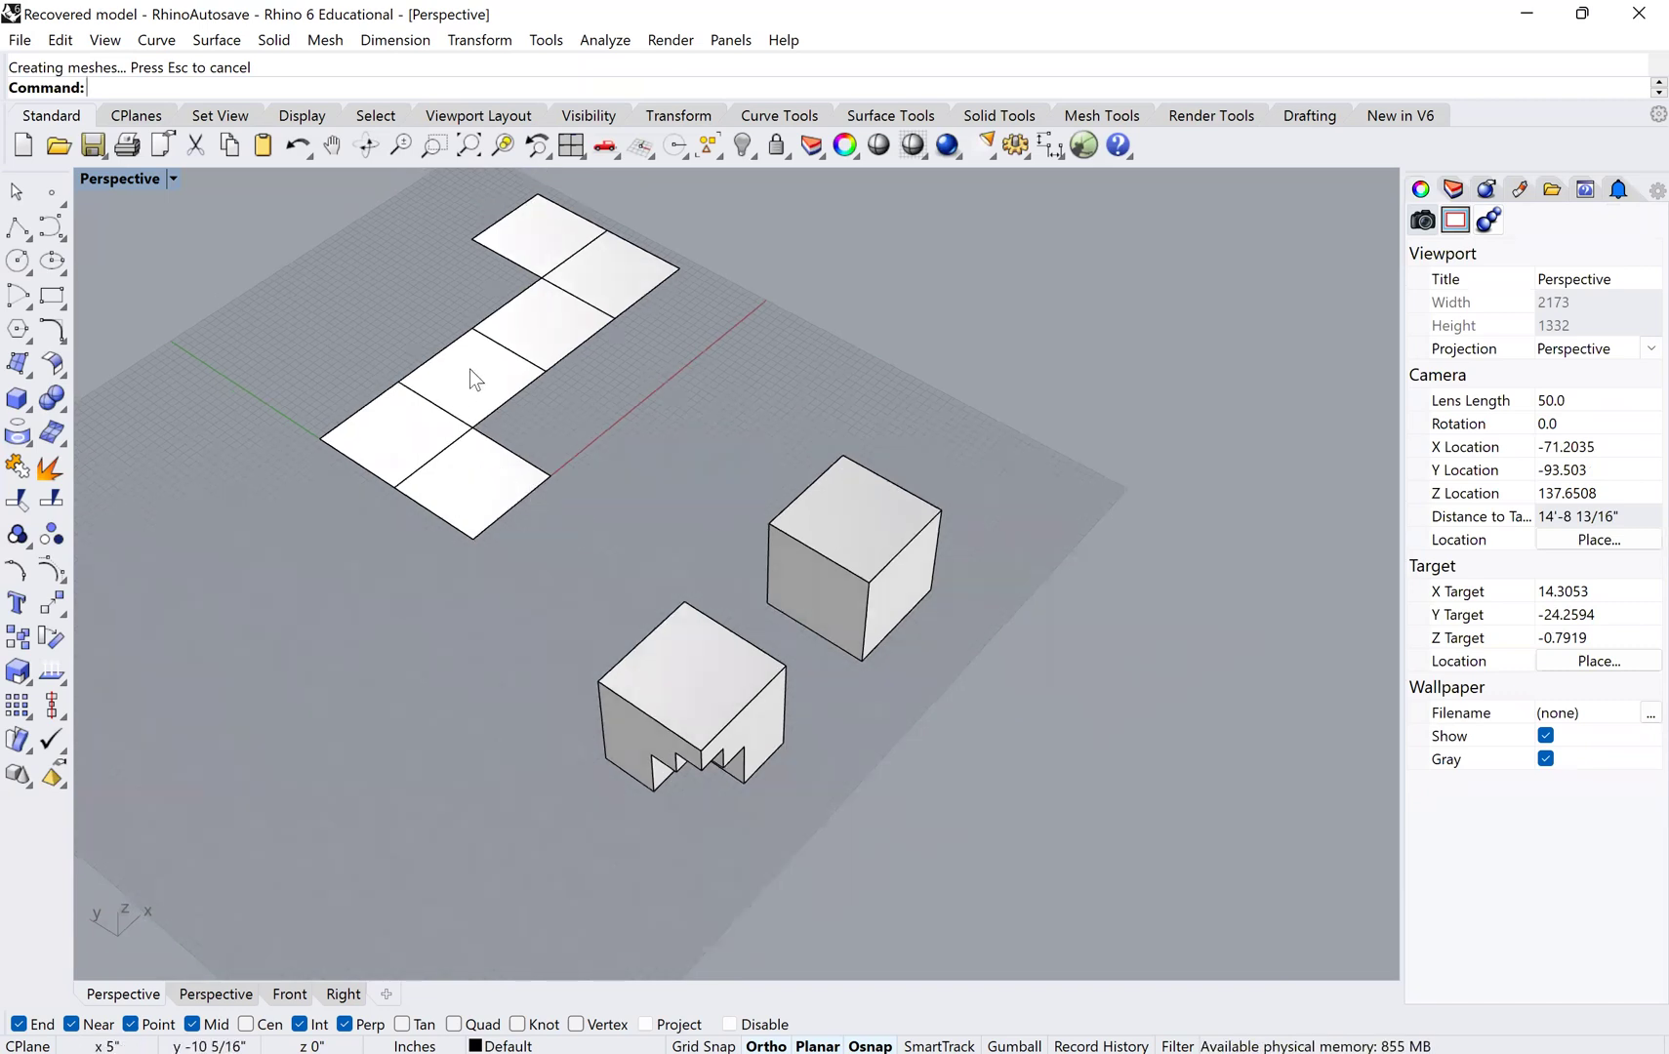
right_click_drag(533, 353, 550, 262)
left_click(551, 258)
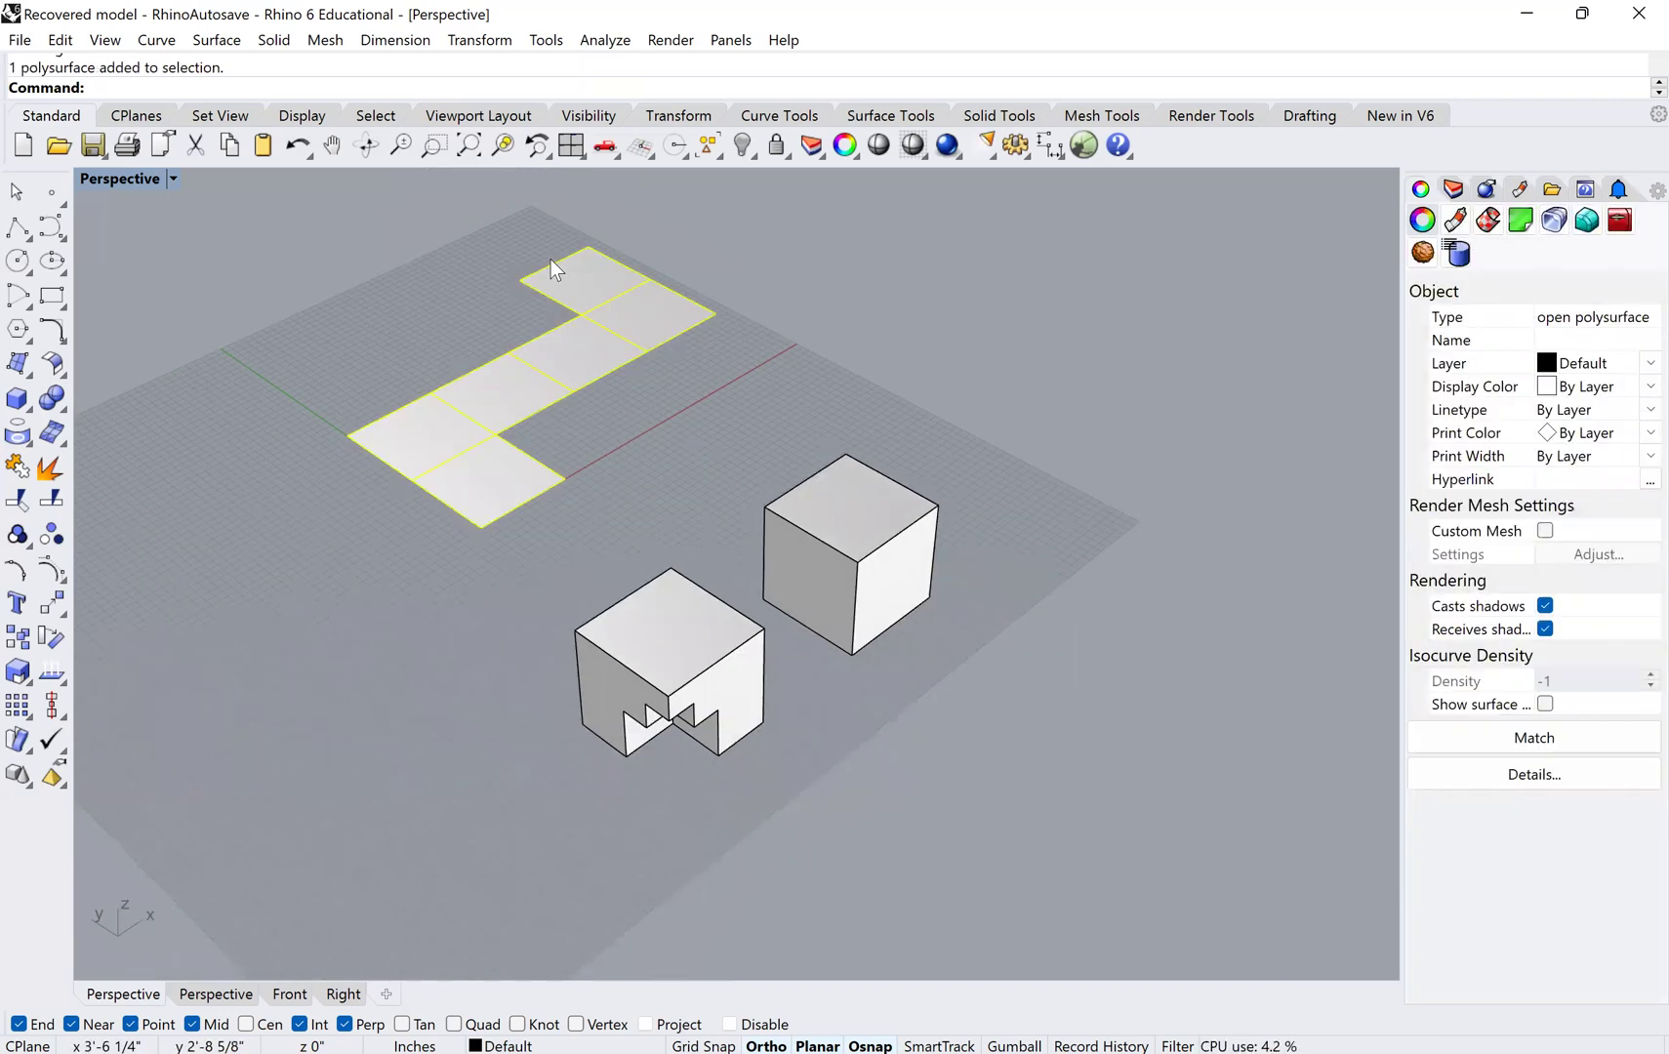
left_click(775, 549)
key("Escape")
right_click_drag(872, 635, 820, 568)
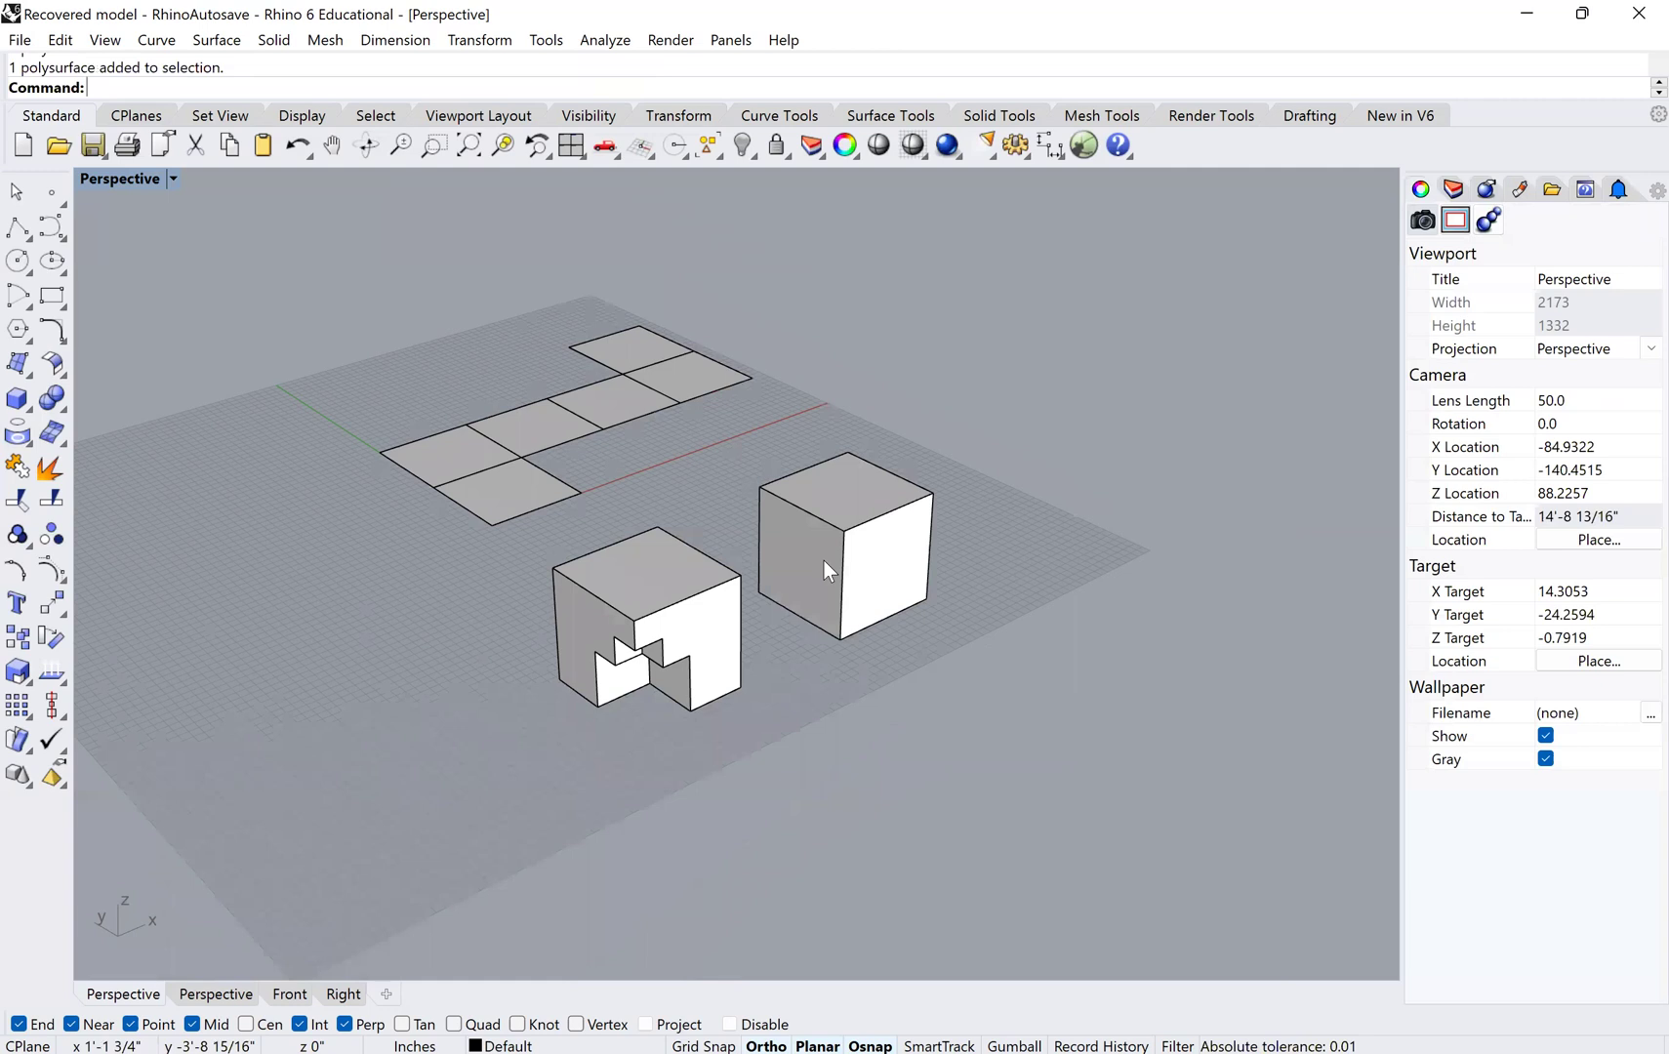
left_click(824, 560)
scroll(824, 560, "up", 1)
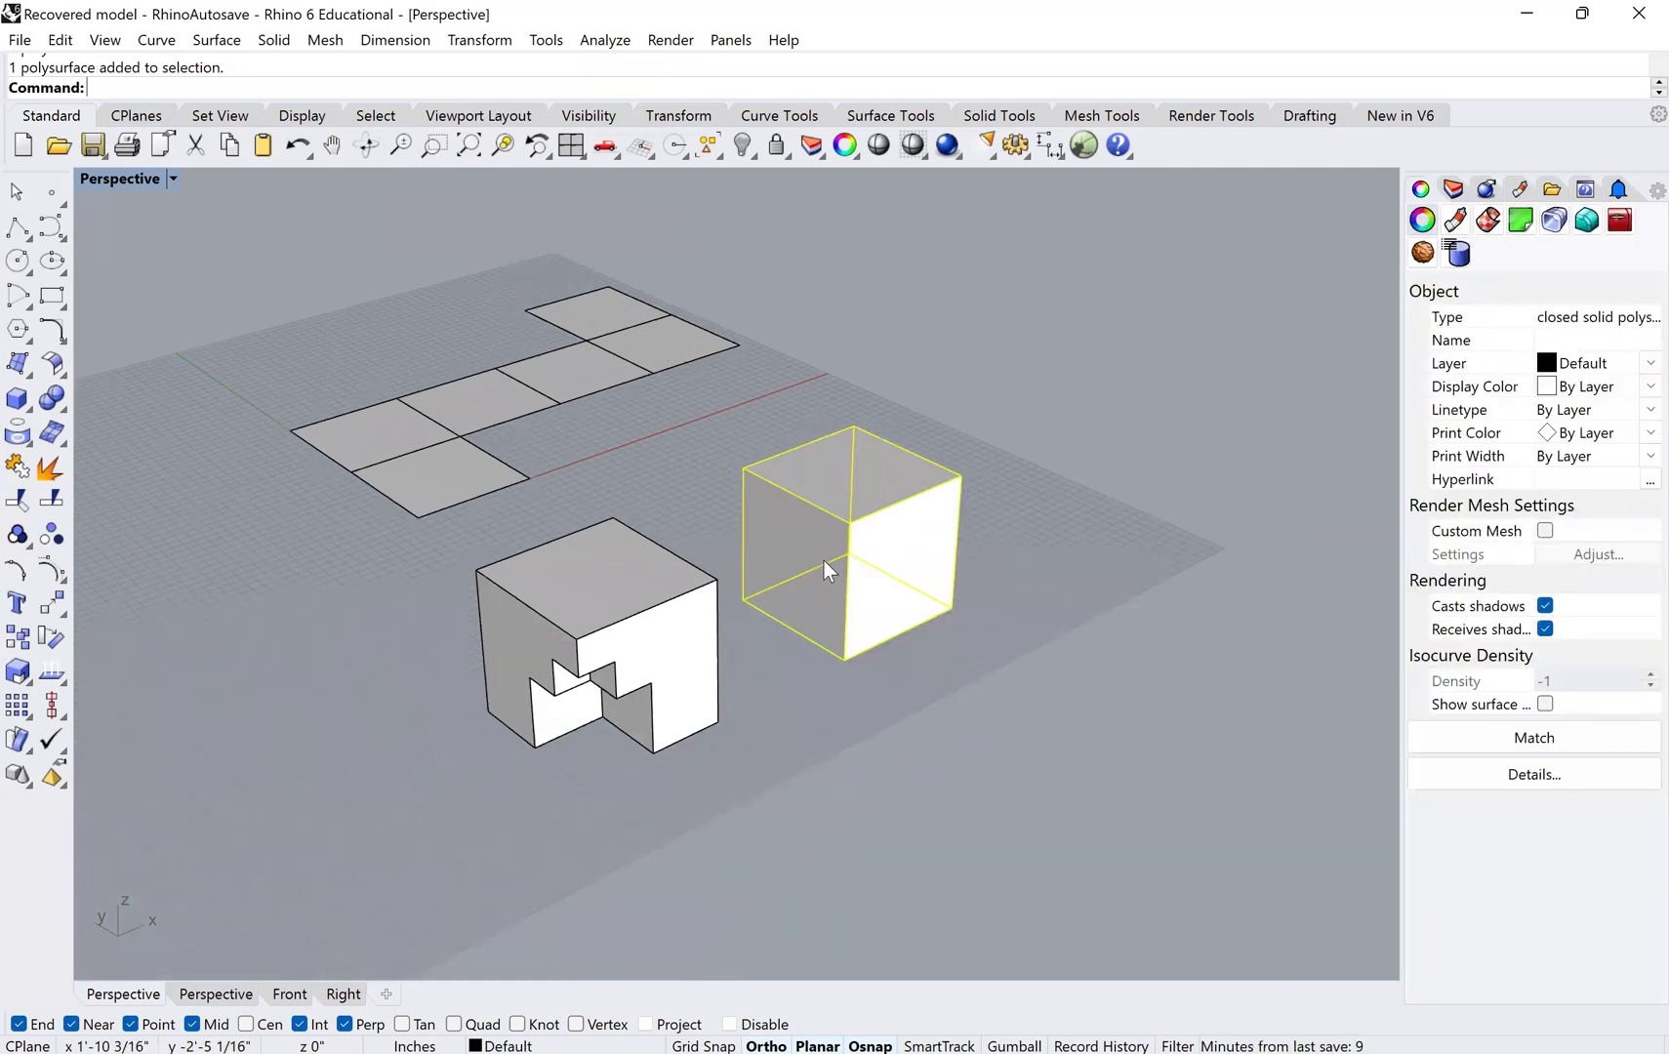
- Explode the cube and begin a 3D rotation of its front-left face
type("Explode")
key("Return")
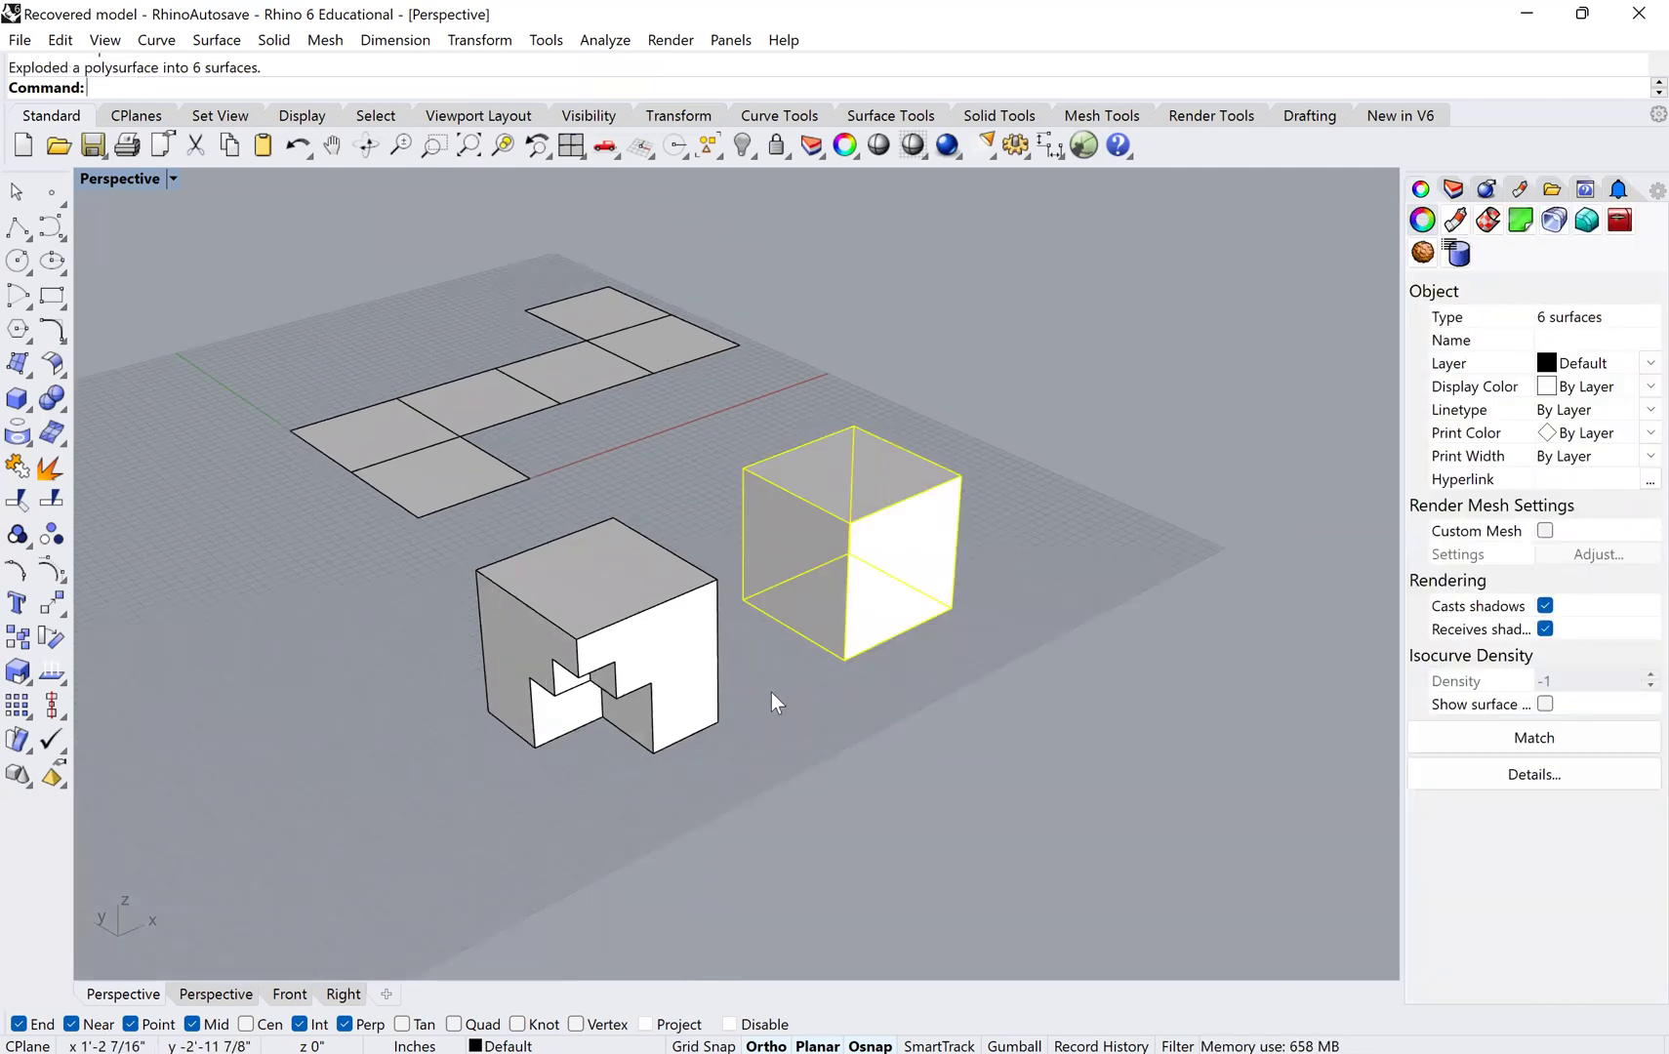
left_click(806, 582)
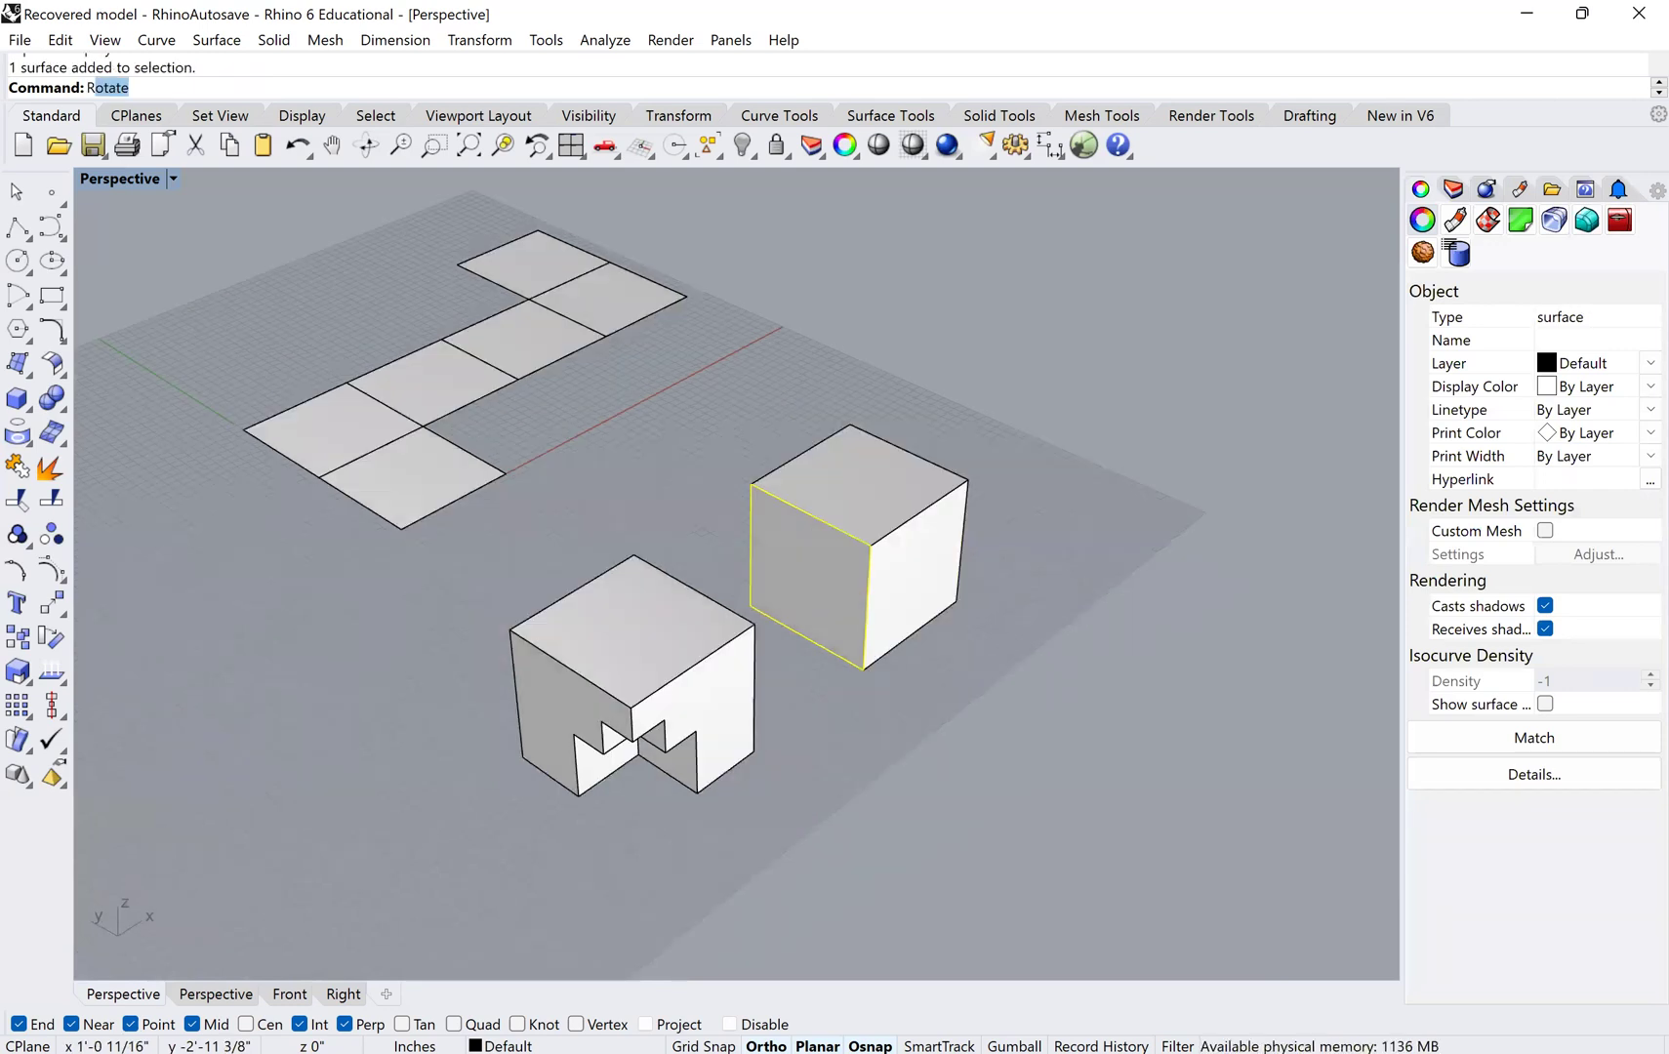
type("3D")
key("Return")
left_click(863, 670)
left_click(737, 613)
key("Escape")
- Rotate the face 90 degrees down flat about its bottom edge
key("Return")
left_click(862, 670)
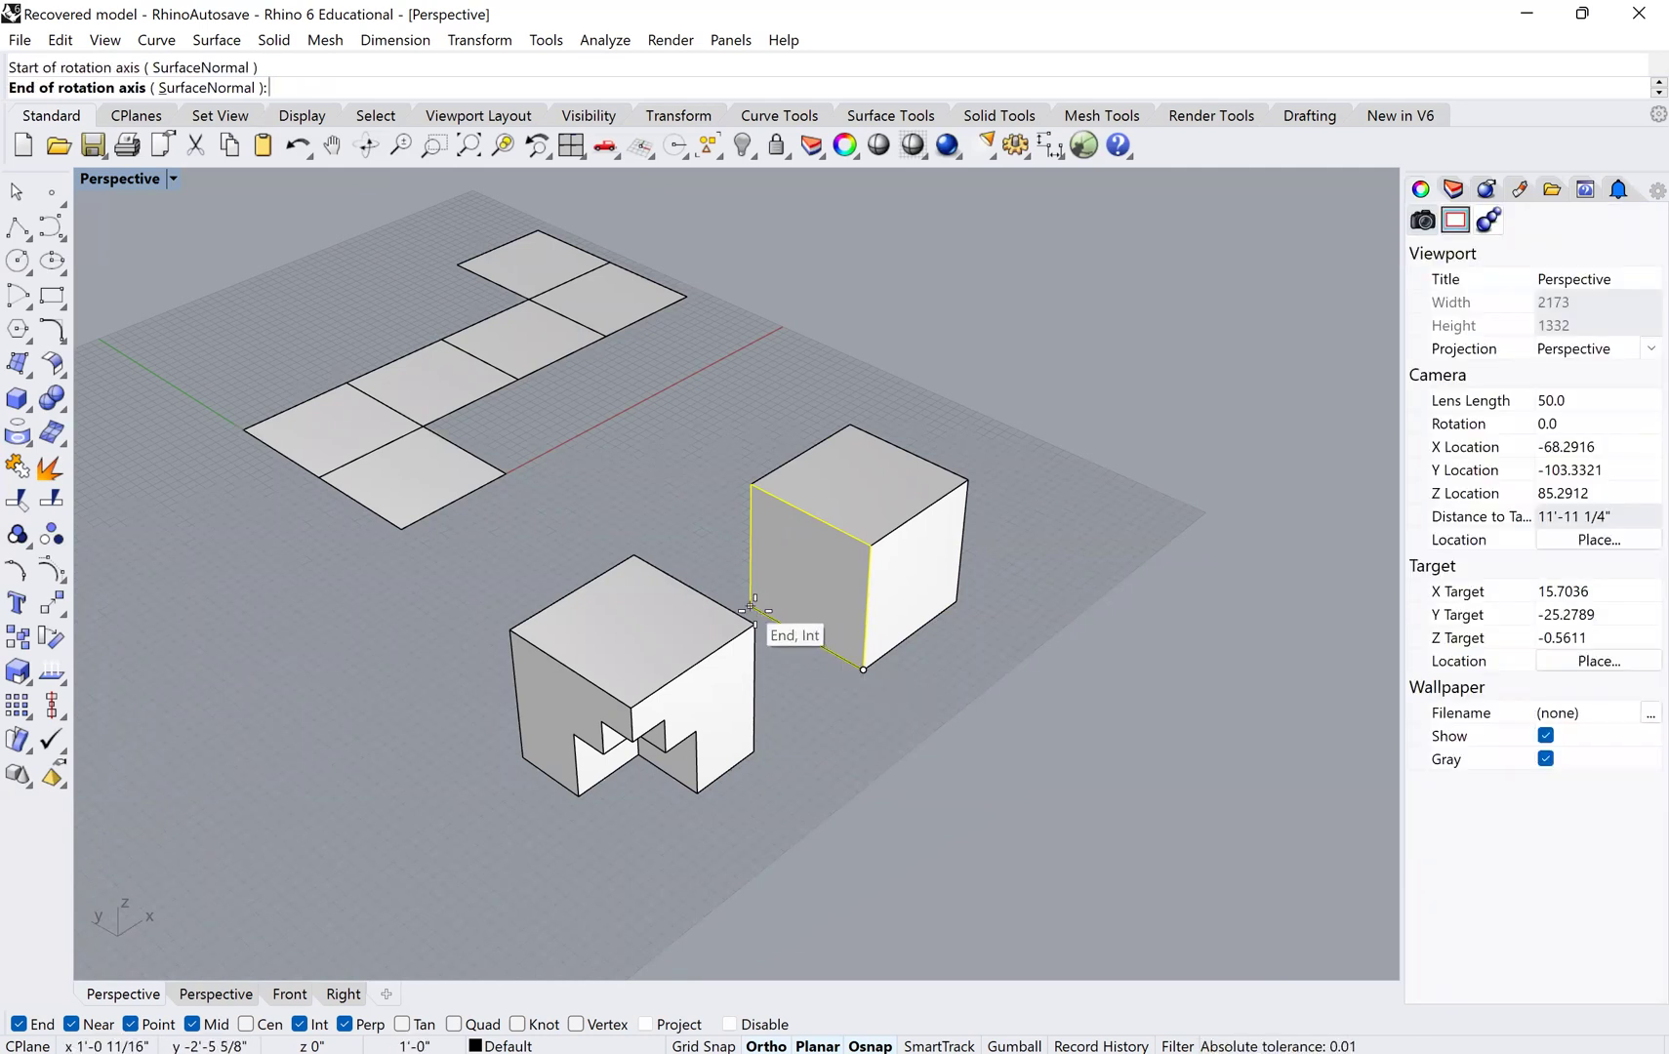
left_click(750, 606)
left_click(870, 545)
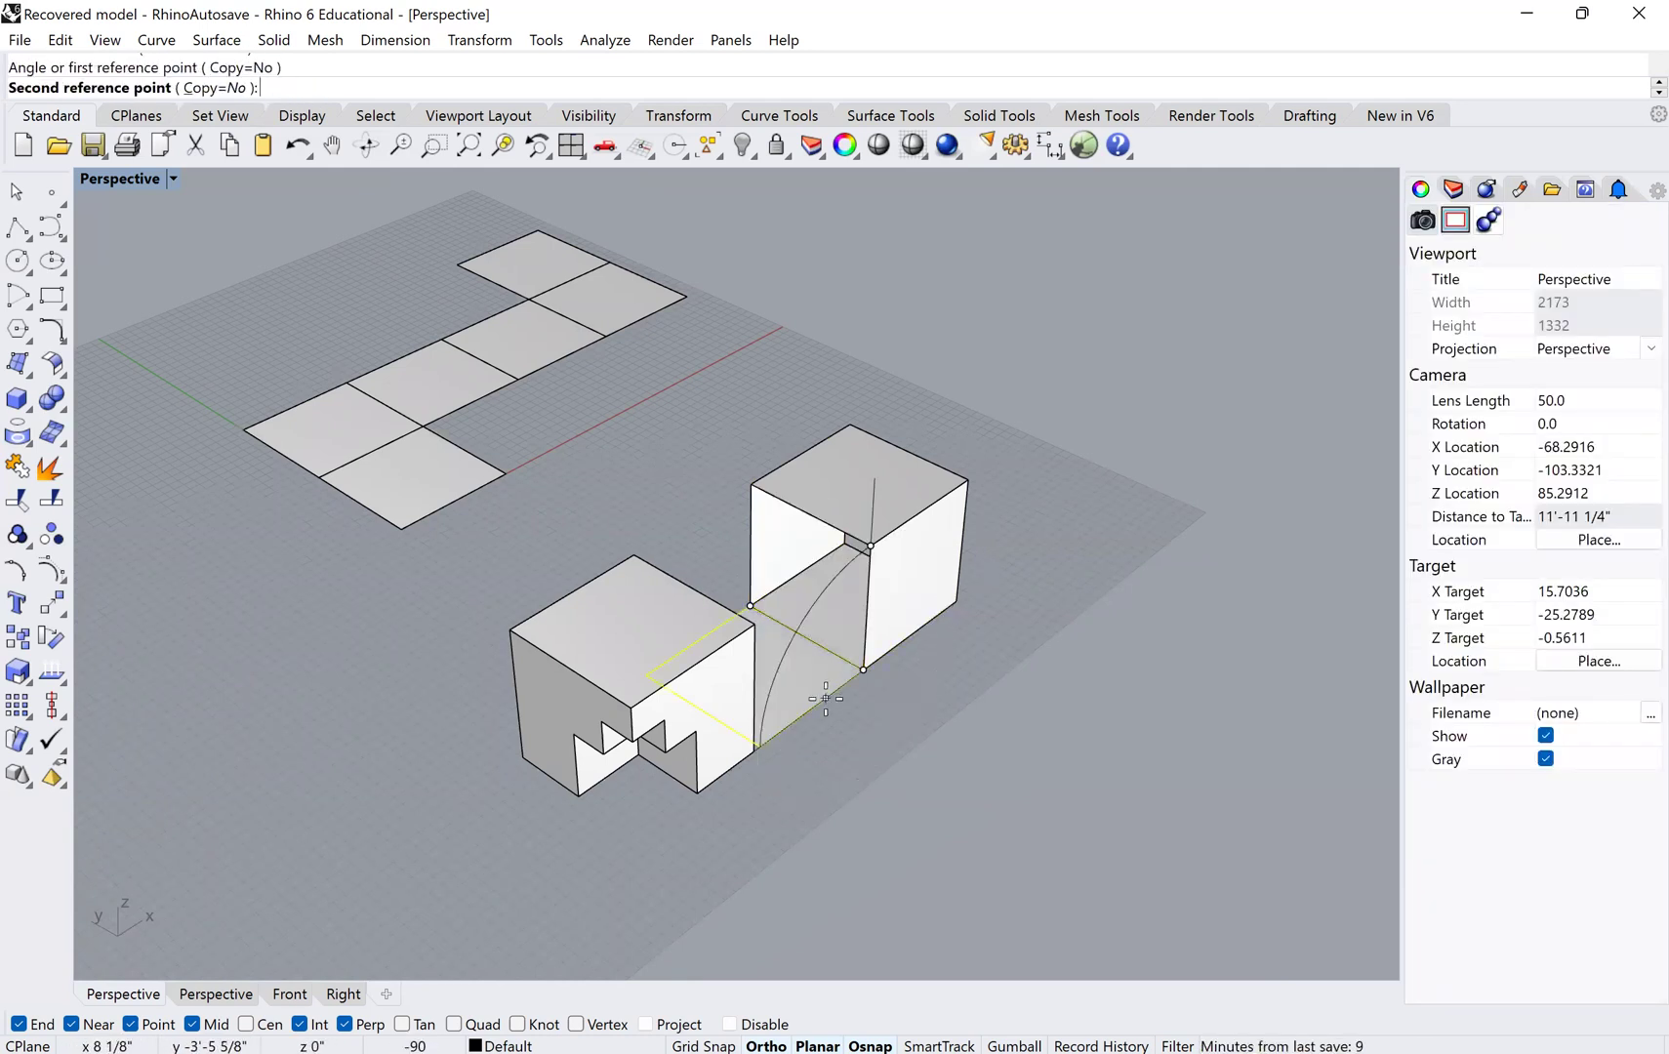
left_click(859, 737)
key("Left")
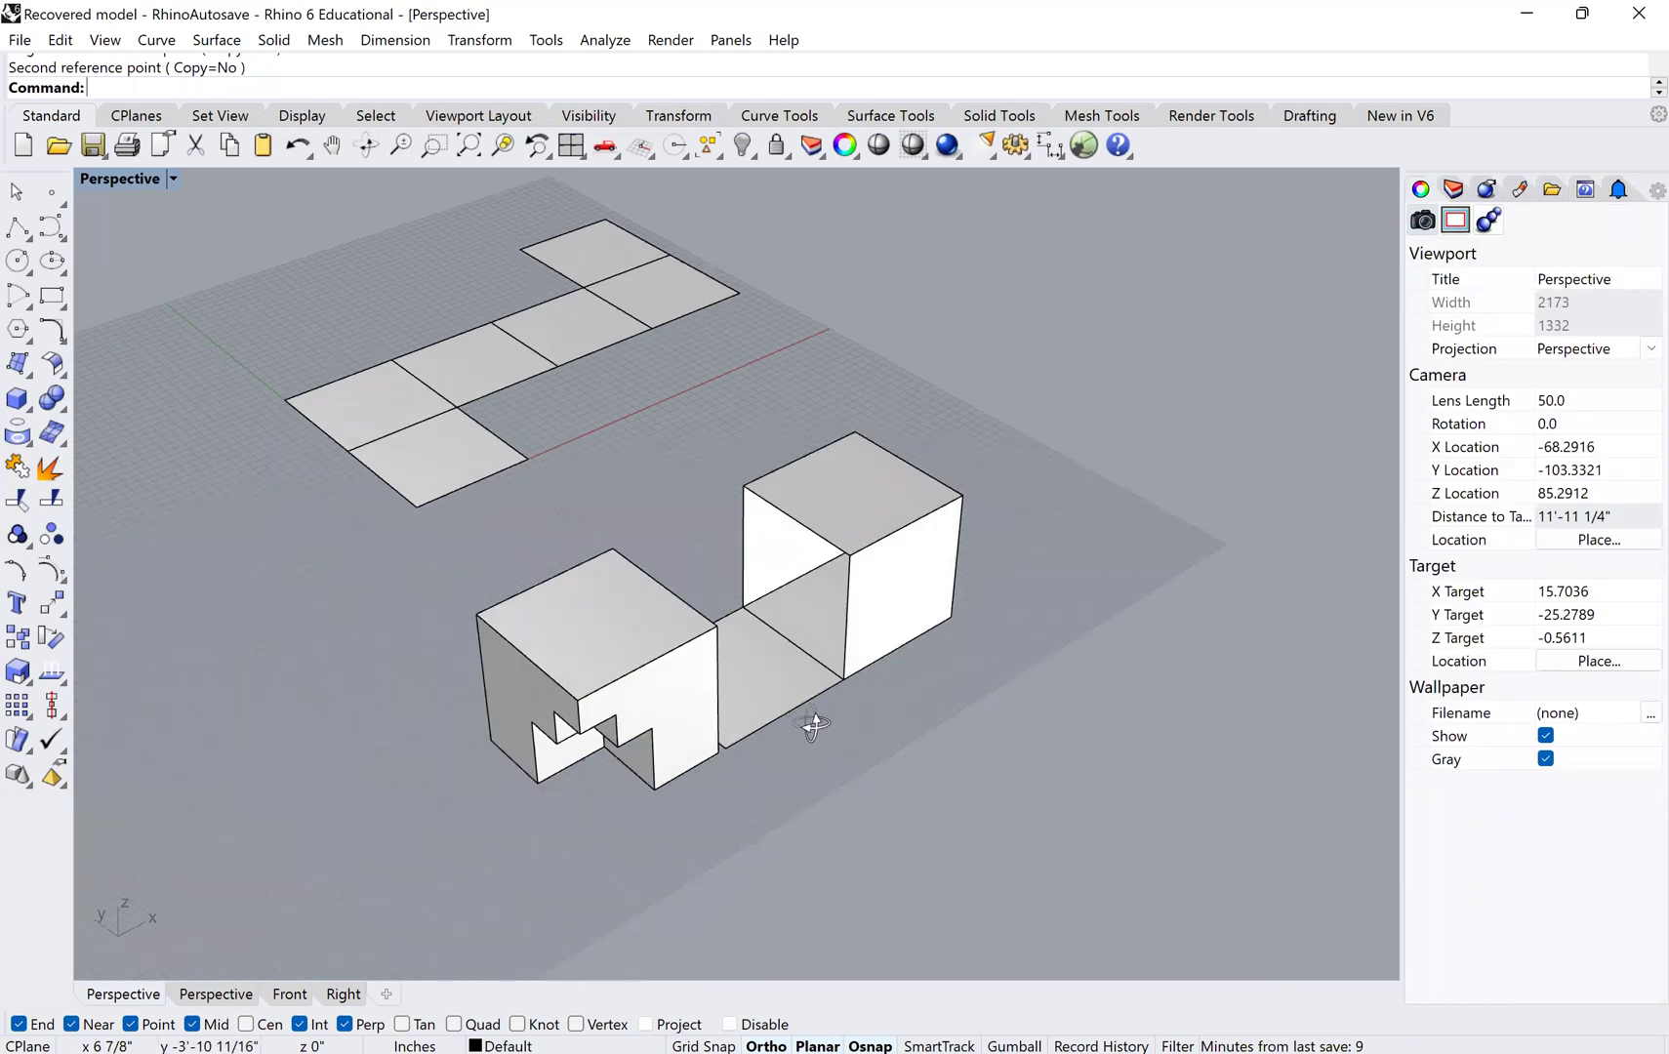
right_click_drag(735, 604, 763, 572)
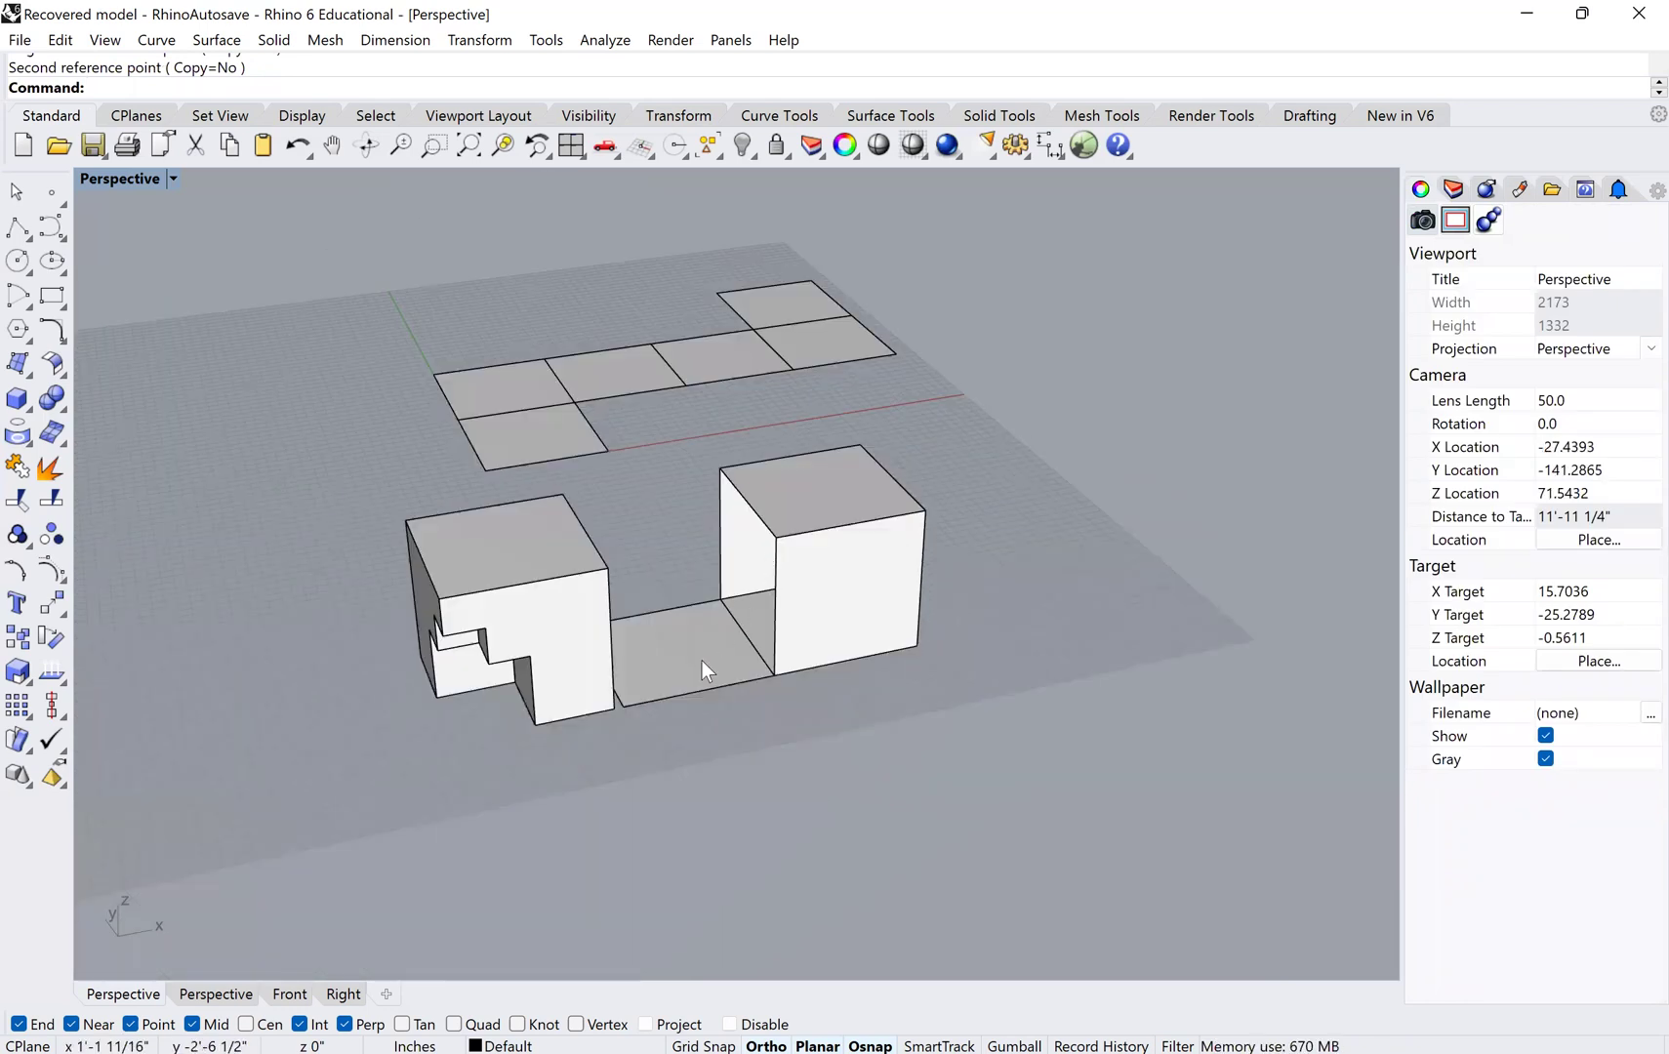
- Undo the 3D rotation and the explode with two Ctrl+Z presses
key("ctrl+z")
right_click_drag(704, 673, 803, 742)
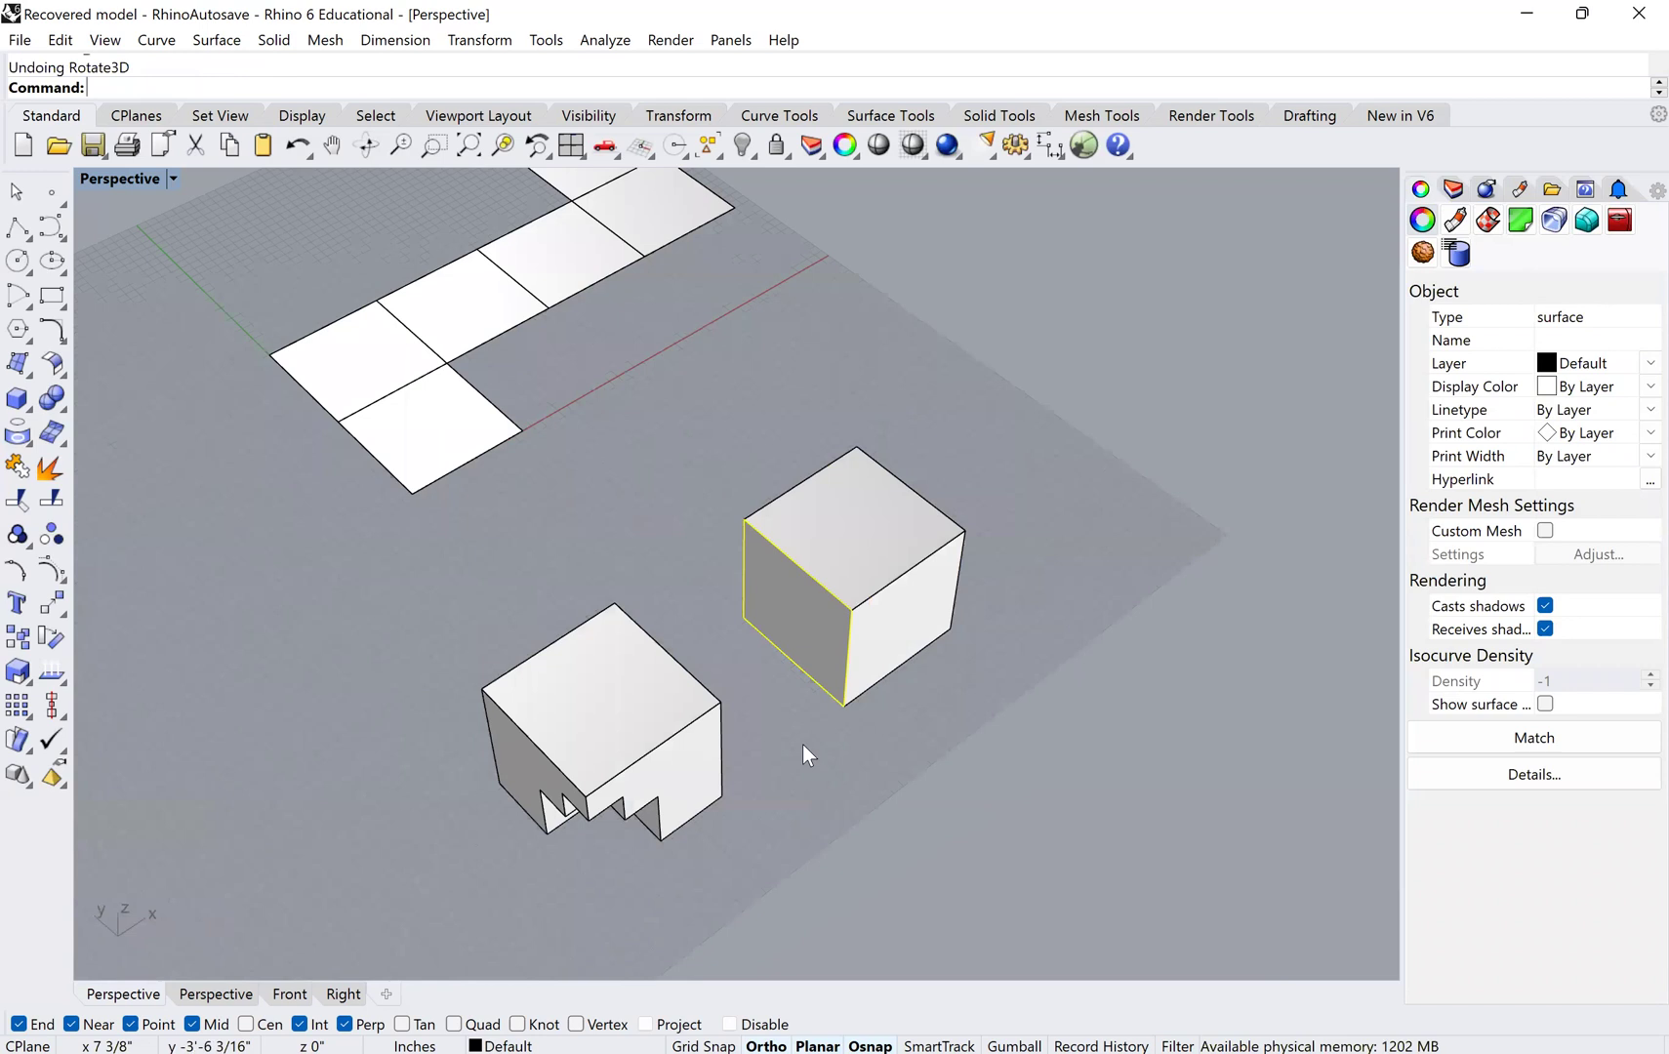
key("ctrl+z")
left_click(814, 590)
right_click_drag(814, 589, 688, 556)
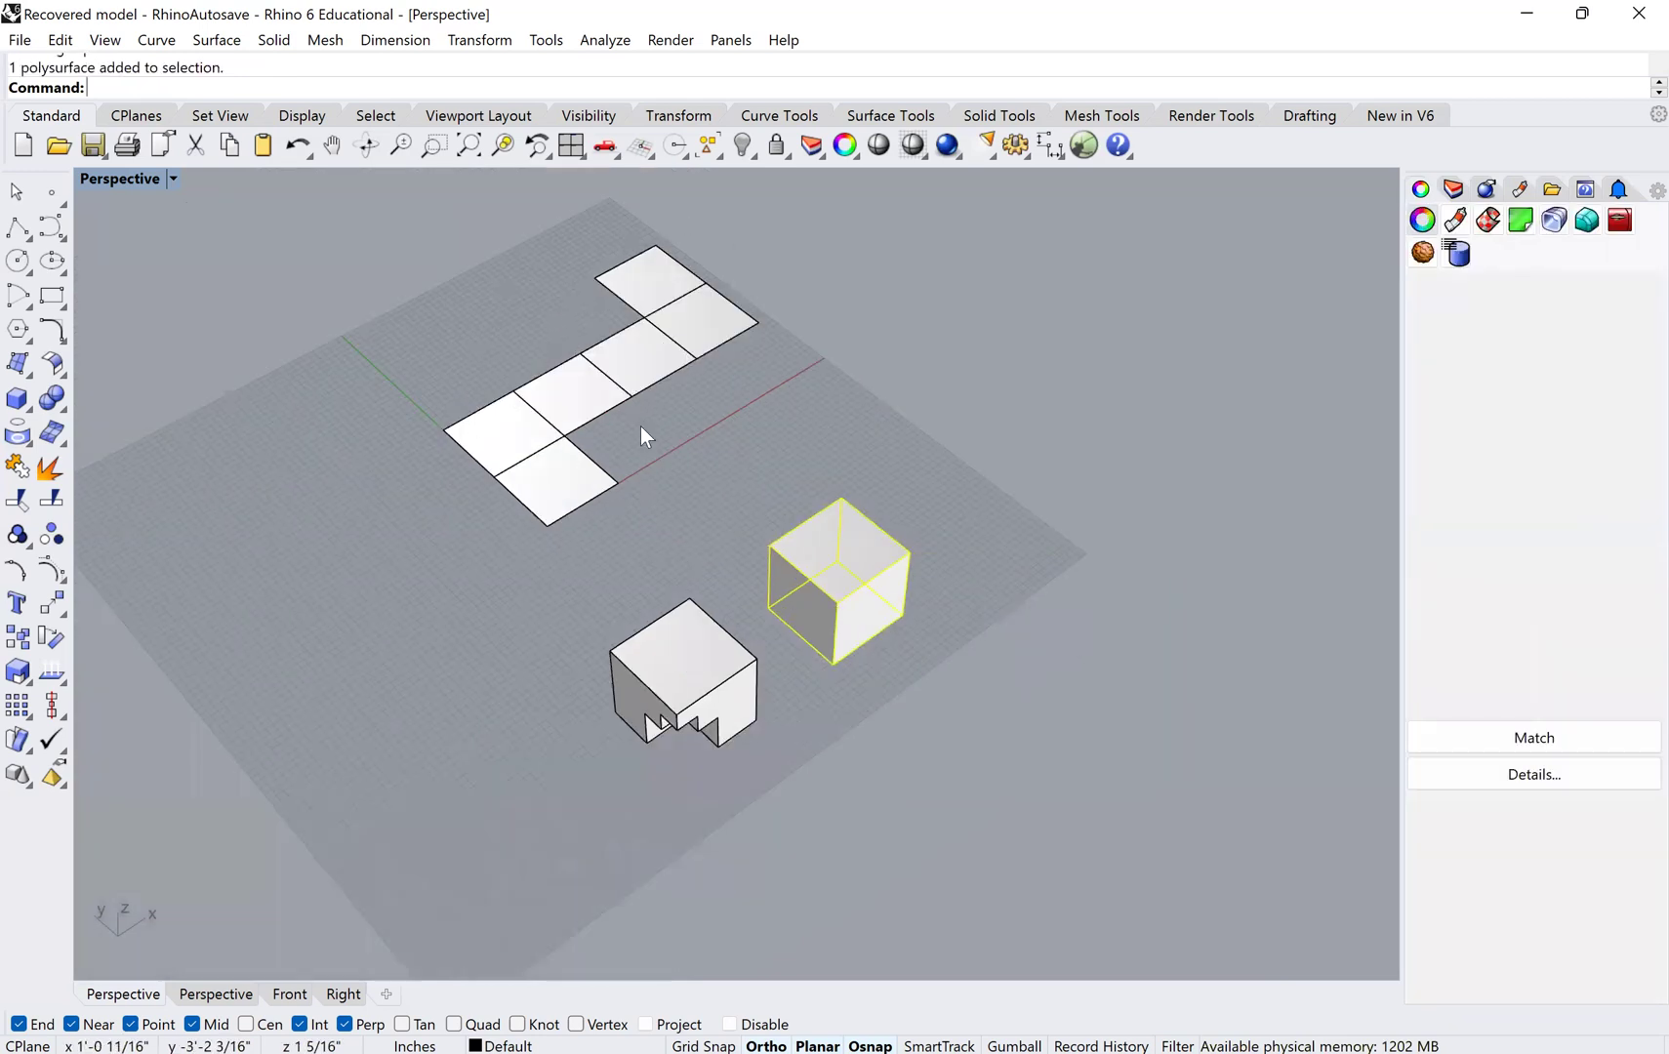
right_click_drag(676, 517, 700, 488)
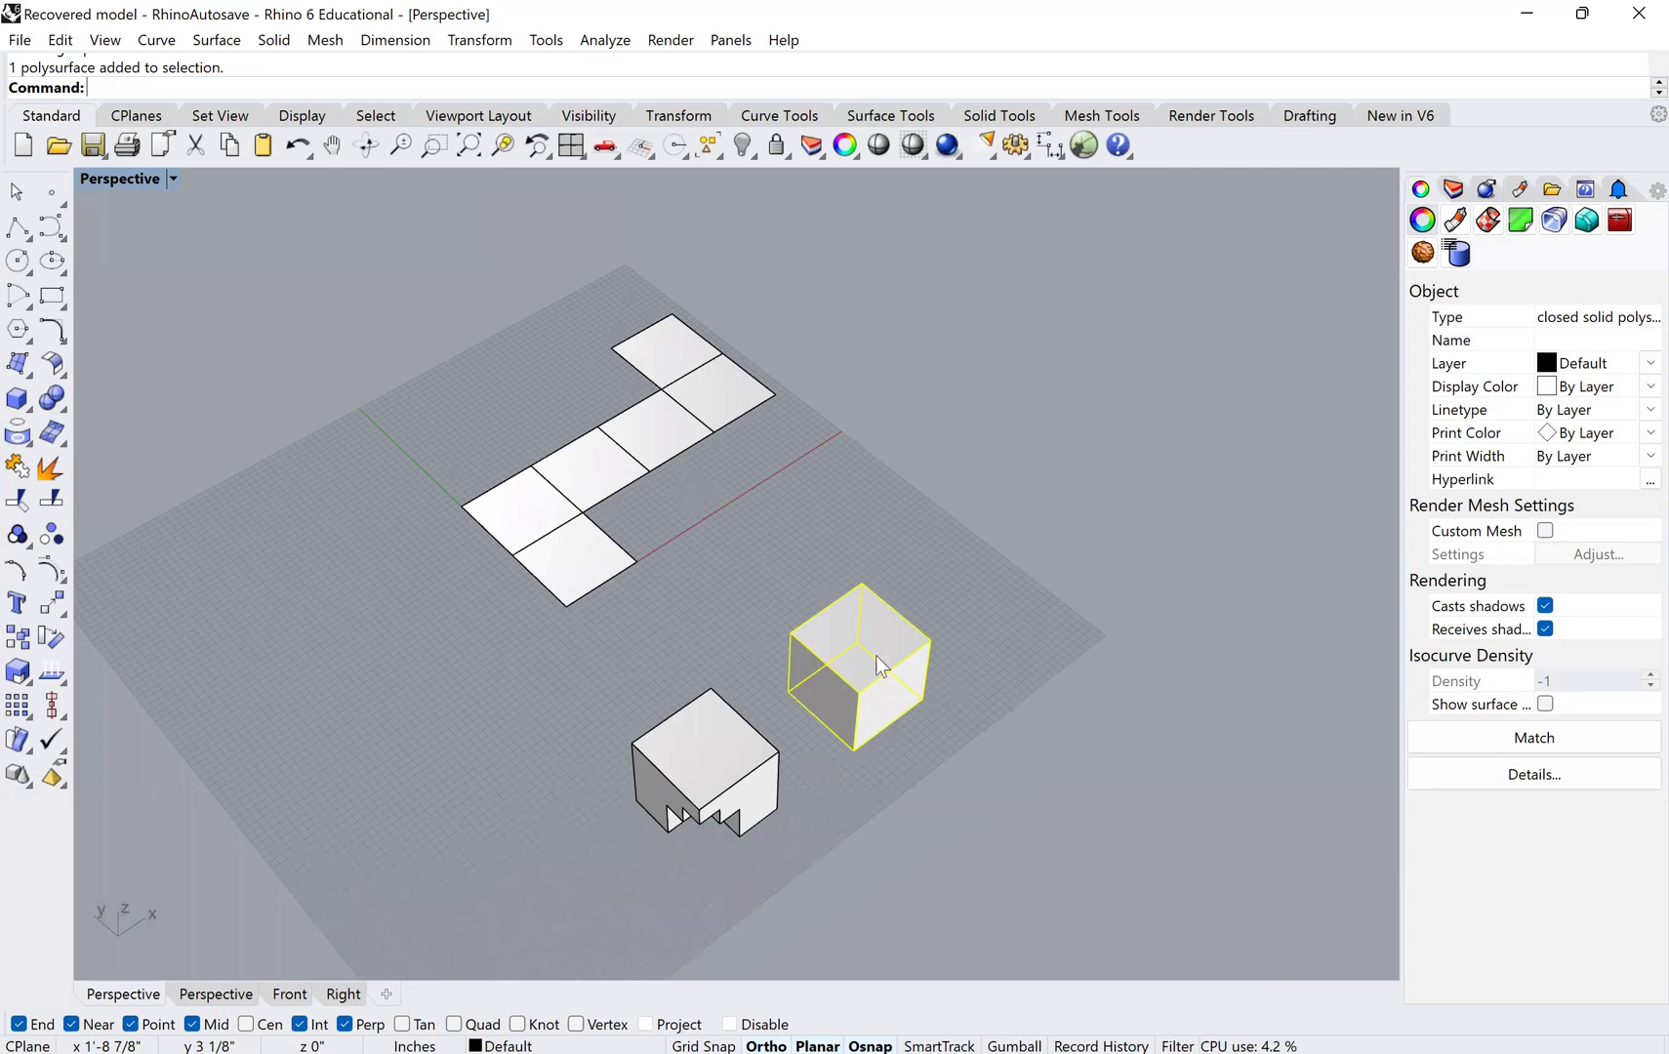
right_click_drag(749, 665, 592, 402)
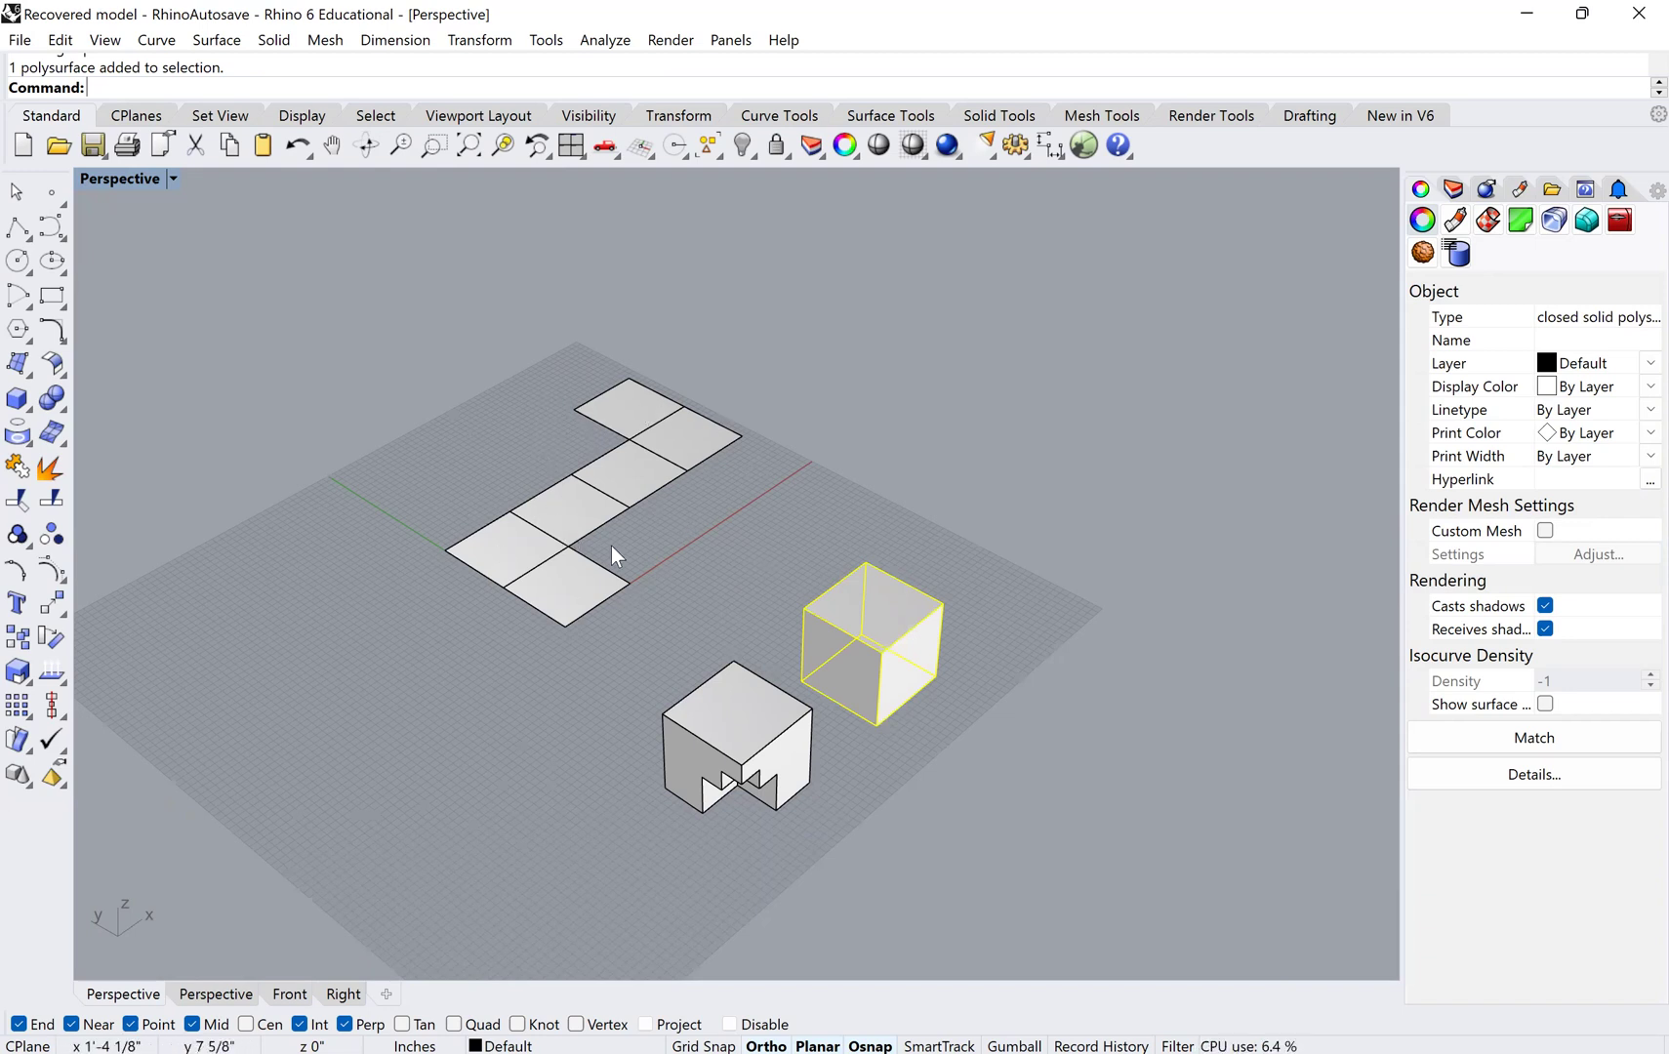
right_click_drag(614, 598, 570, 556)
left_click(570, 556)
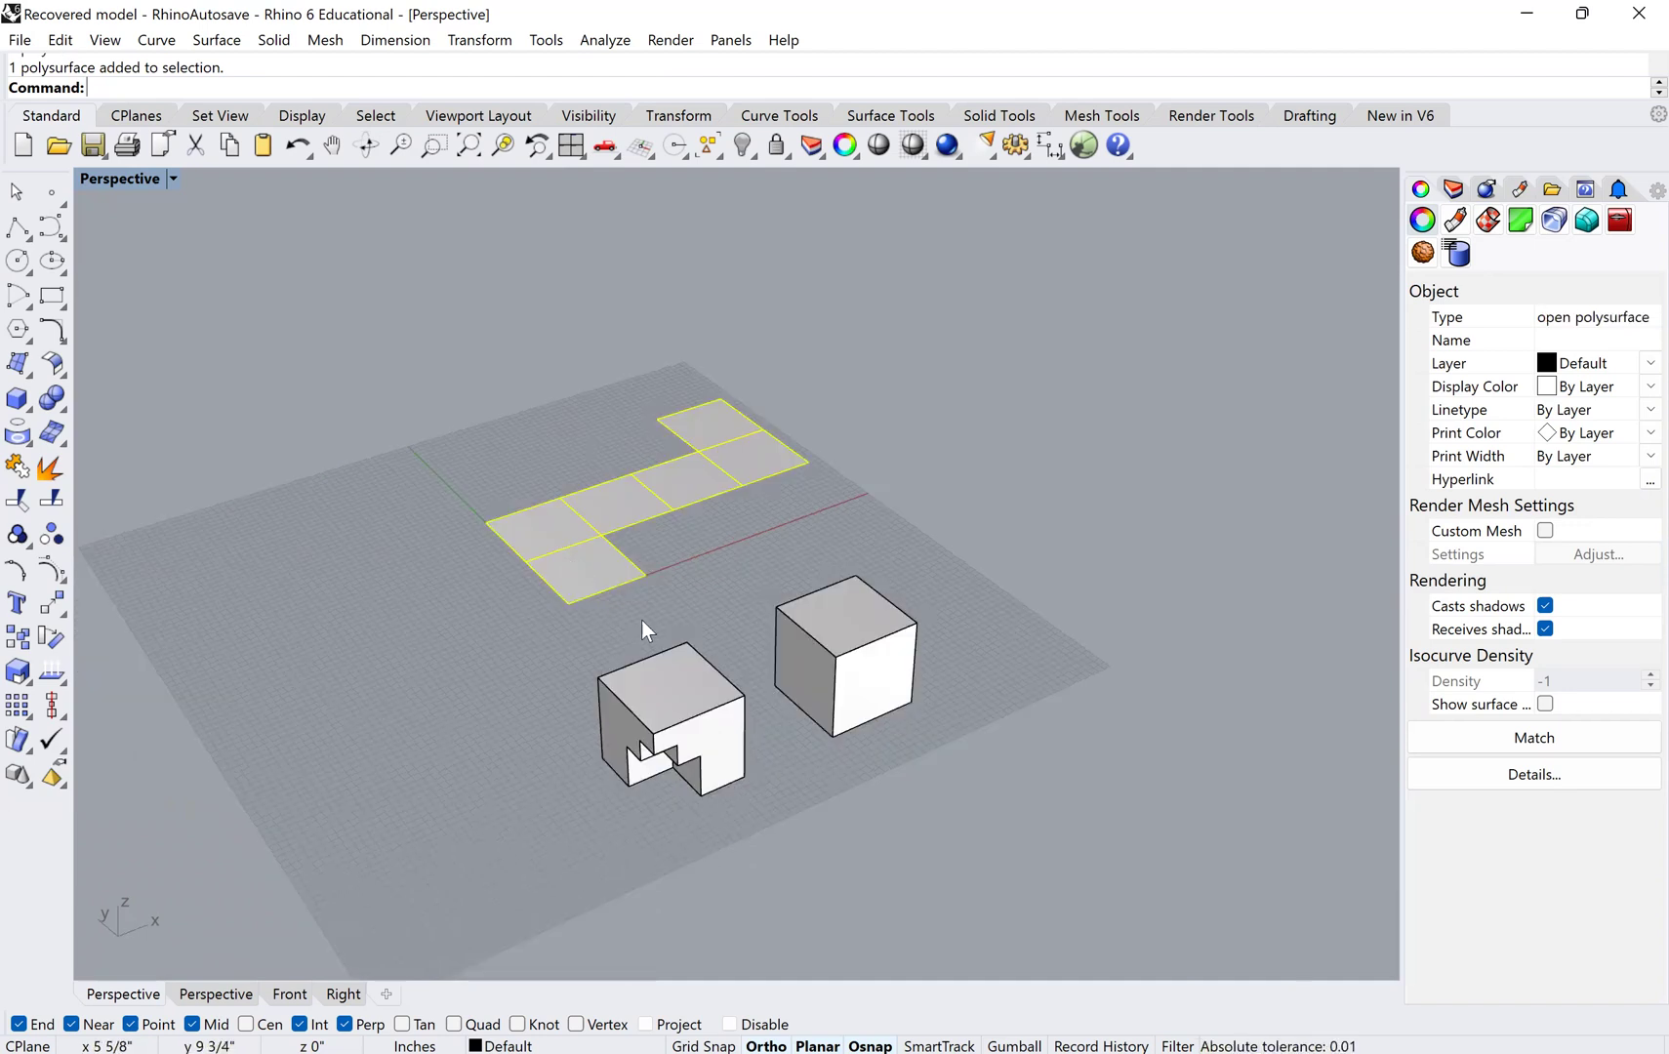
right_click_drag(591, 577, 580, 564)
key("Left")
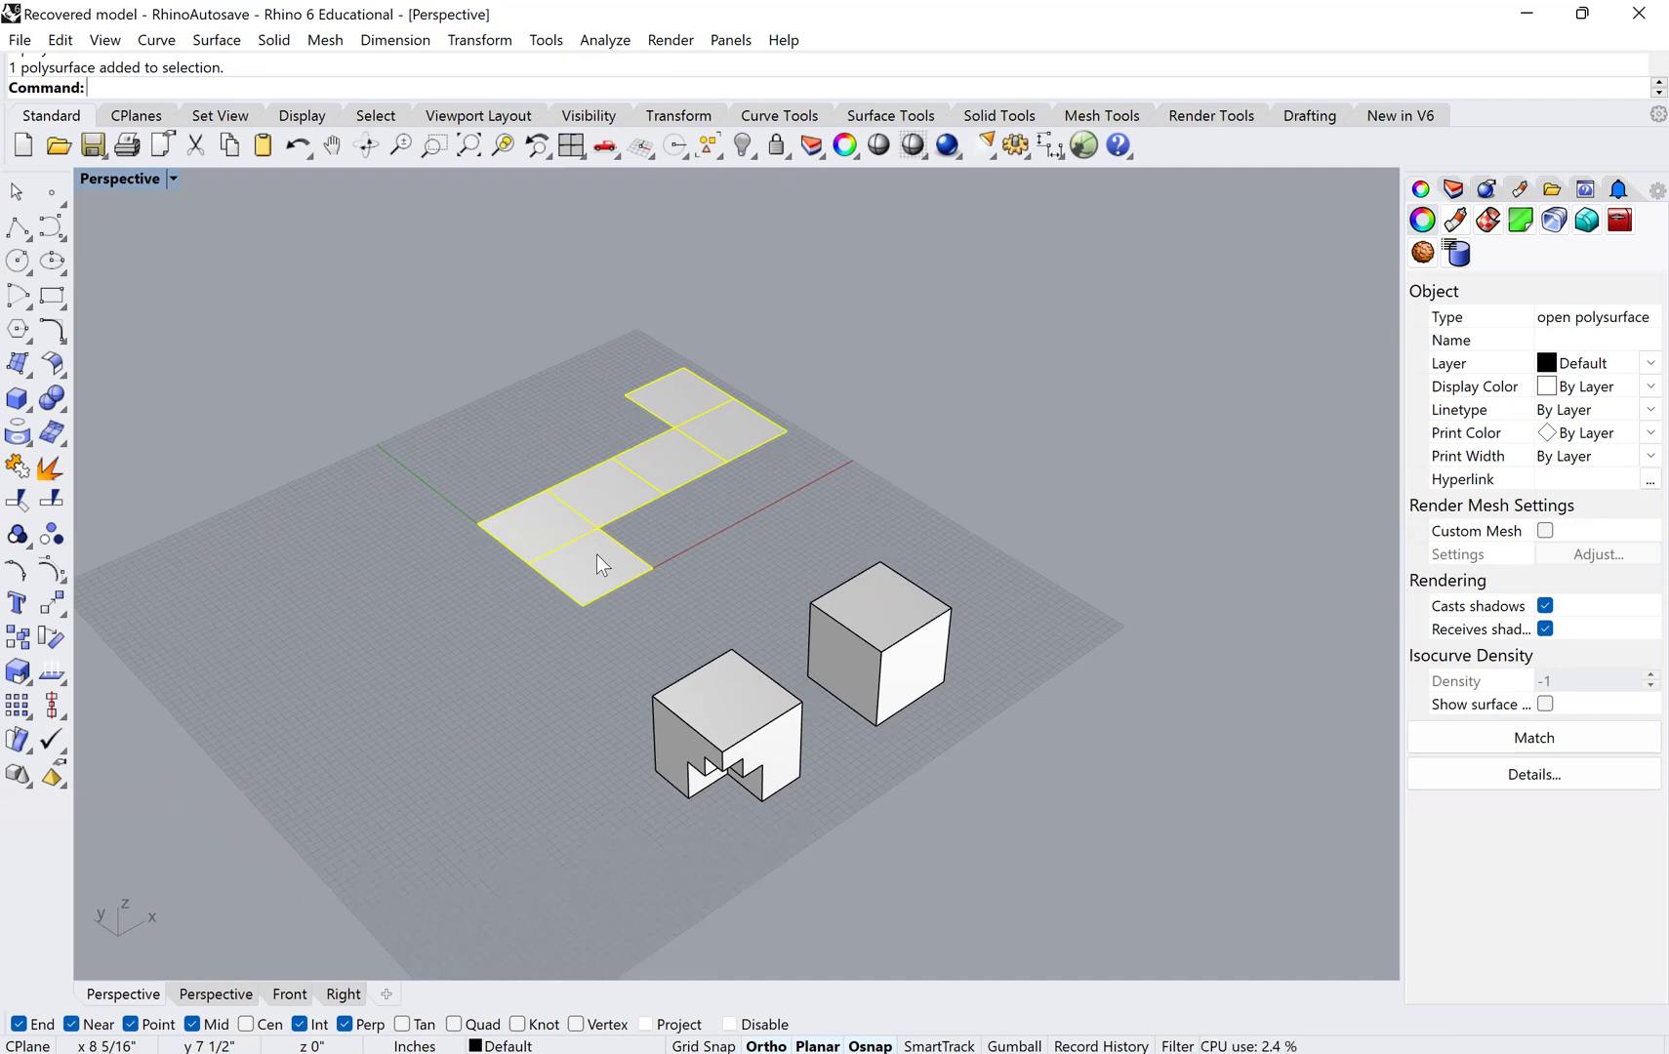
key("ctrl+Left")
key("ctrl+Left")
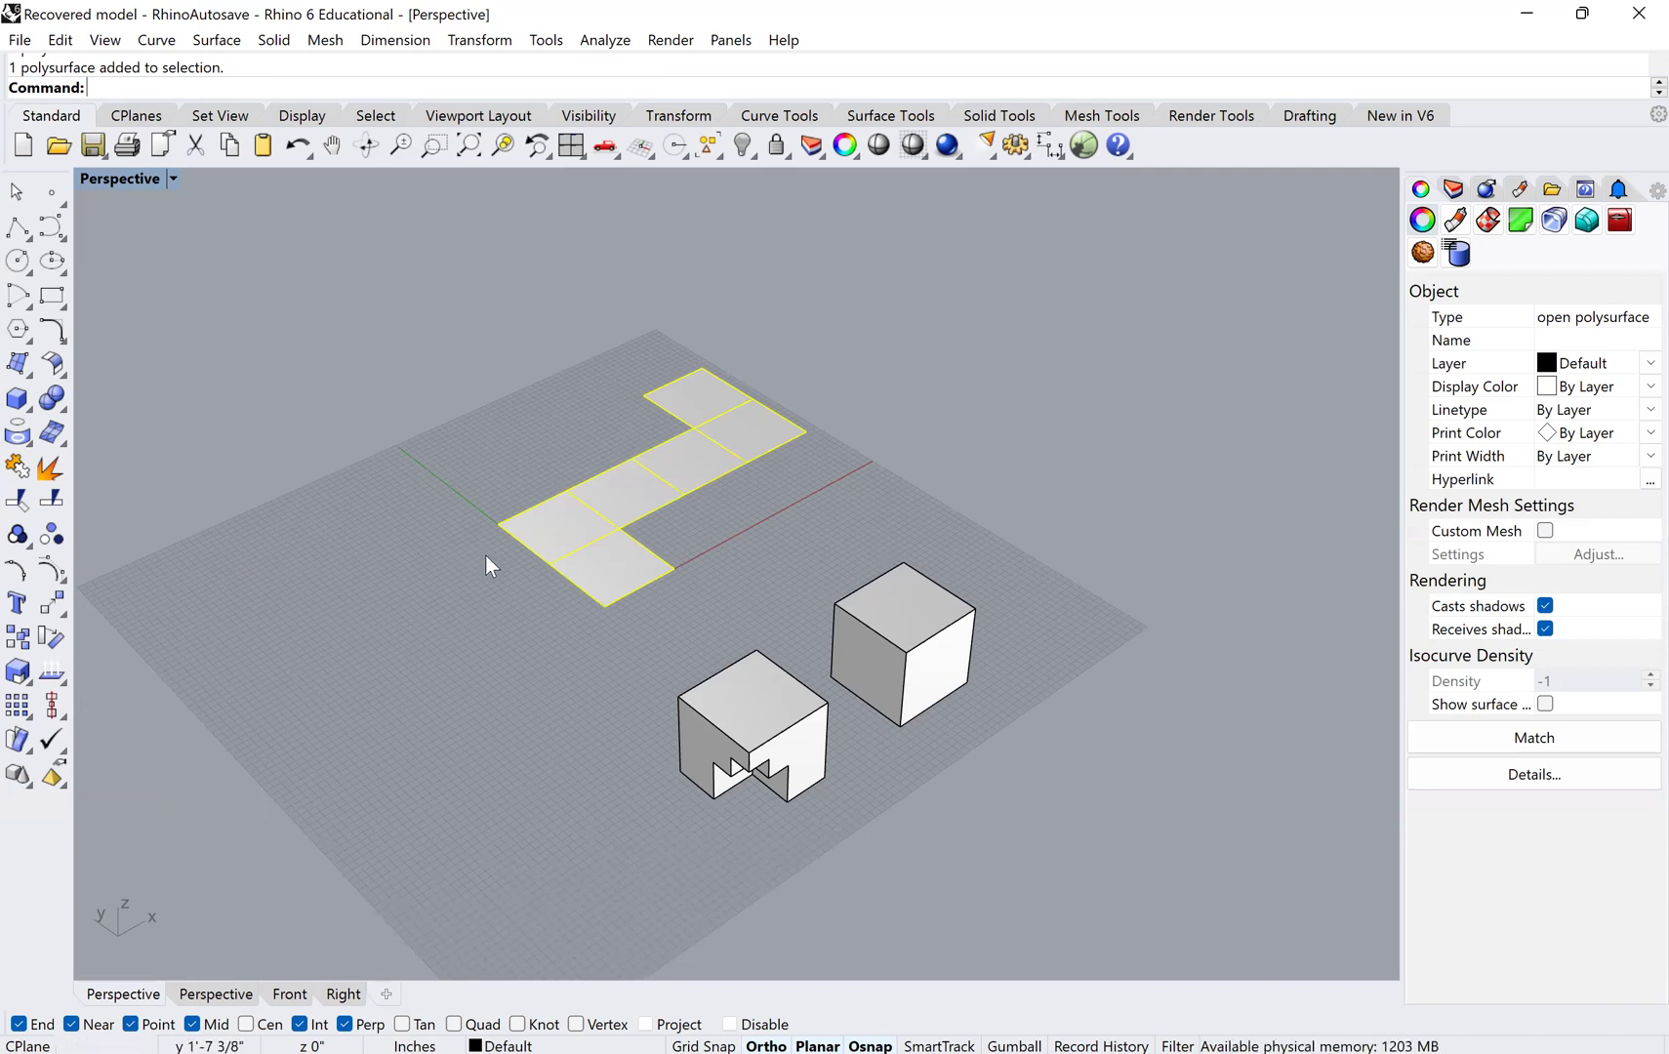
- Move the plain cube's L-shaped net up-left, off the grid
type("m")
key("Return")
scroll(562, 637, "down", 2)
left_click(410, 565)
left_click(268, 451)
- Unroll the notched cube into a flat net with the default UnrollSrf options
scroll(585, 625, "up", 1)
scroll(639, 609, "up", 1)
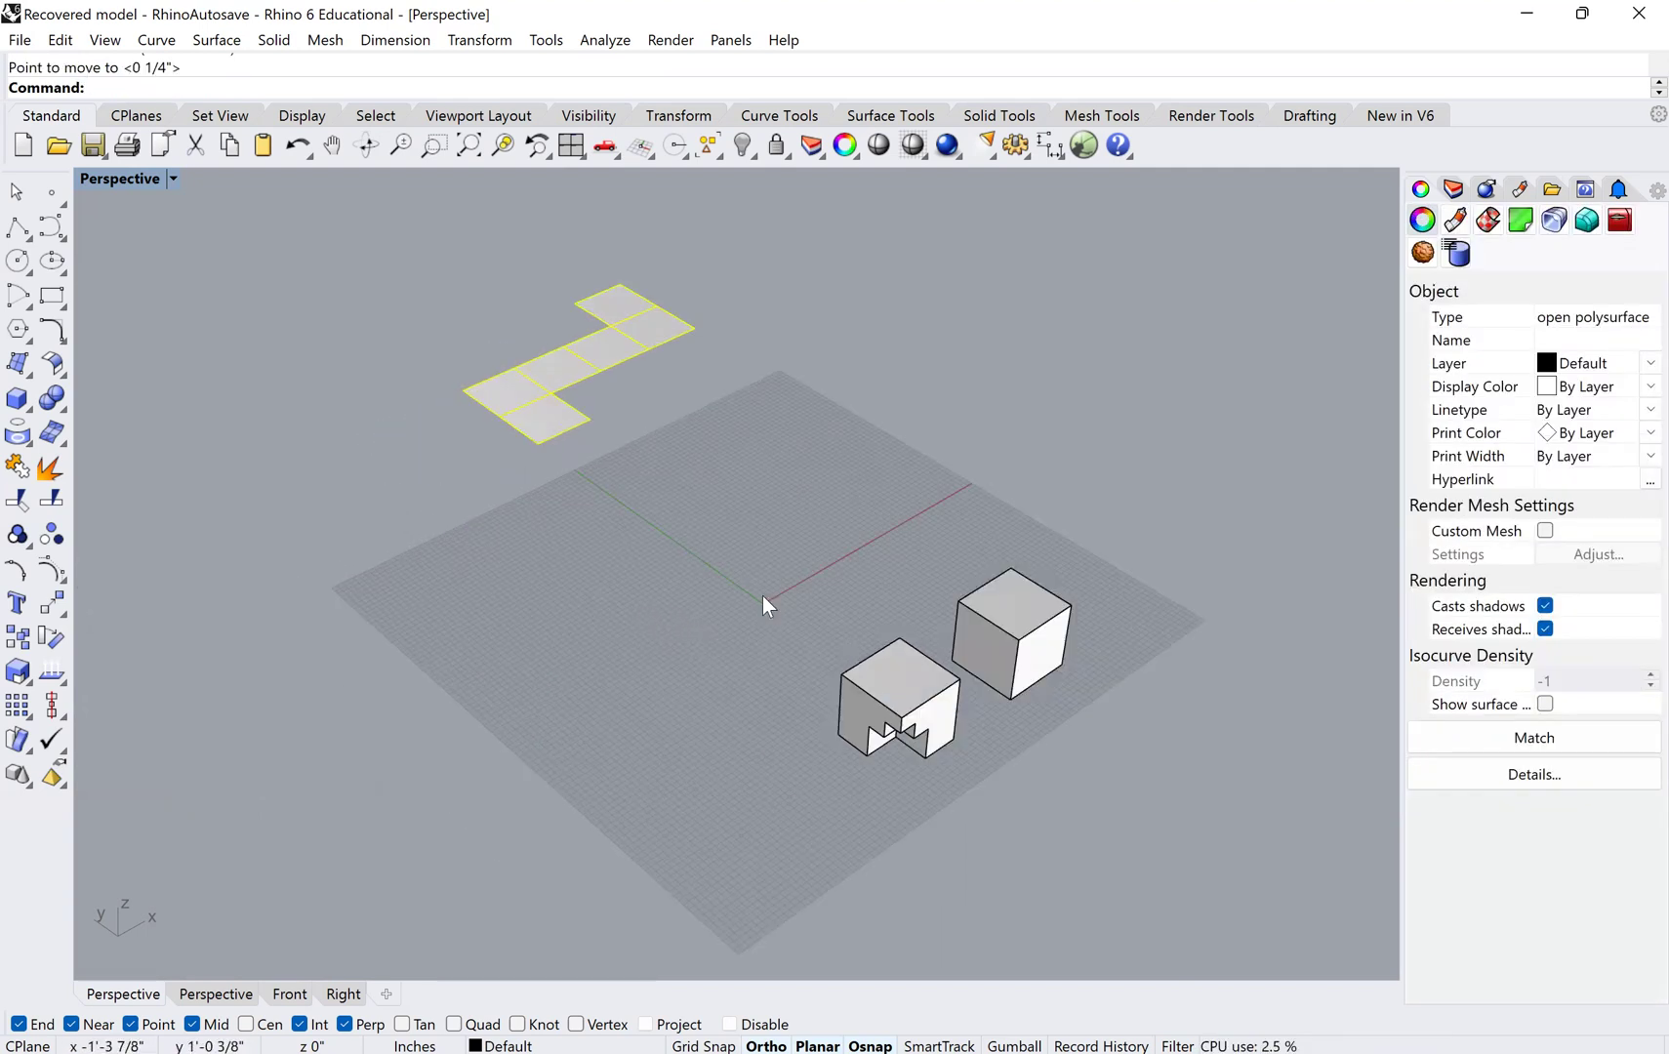
scroll(923, 666, "up", 1)
left_click(924, 666)
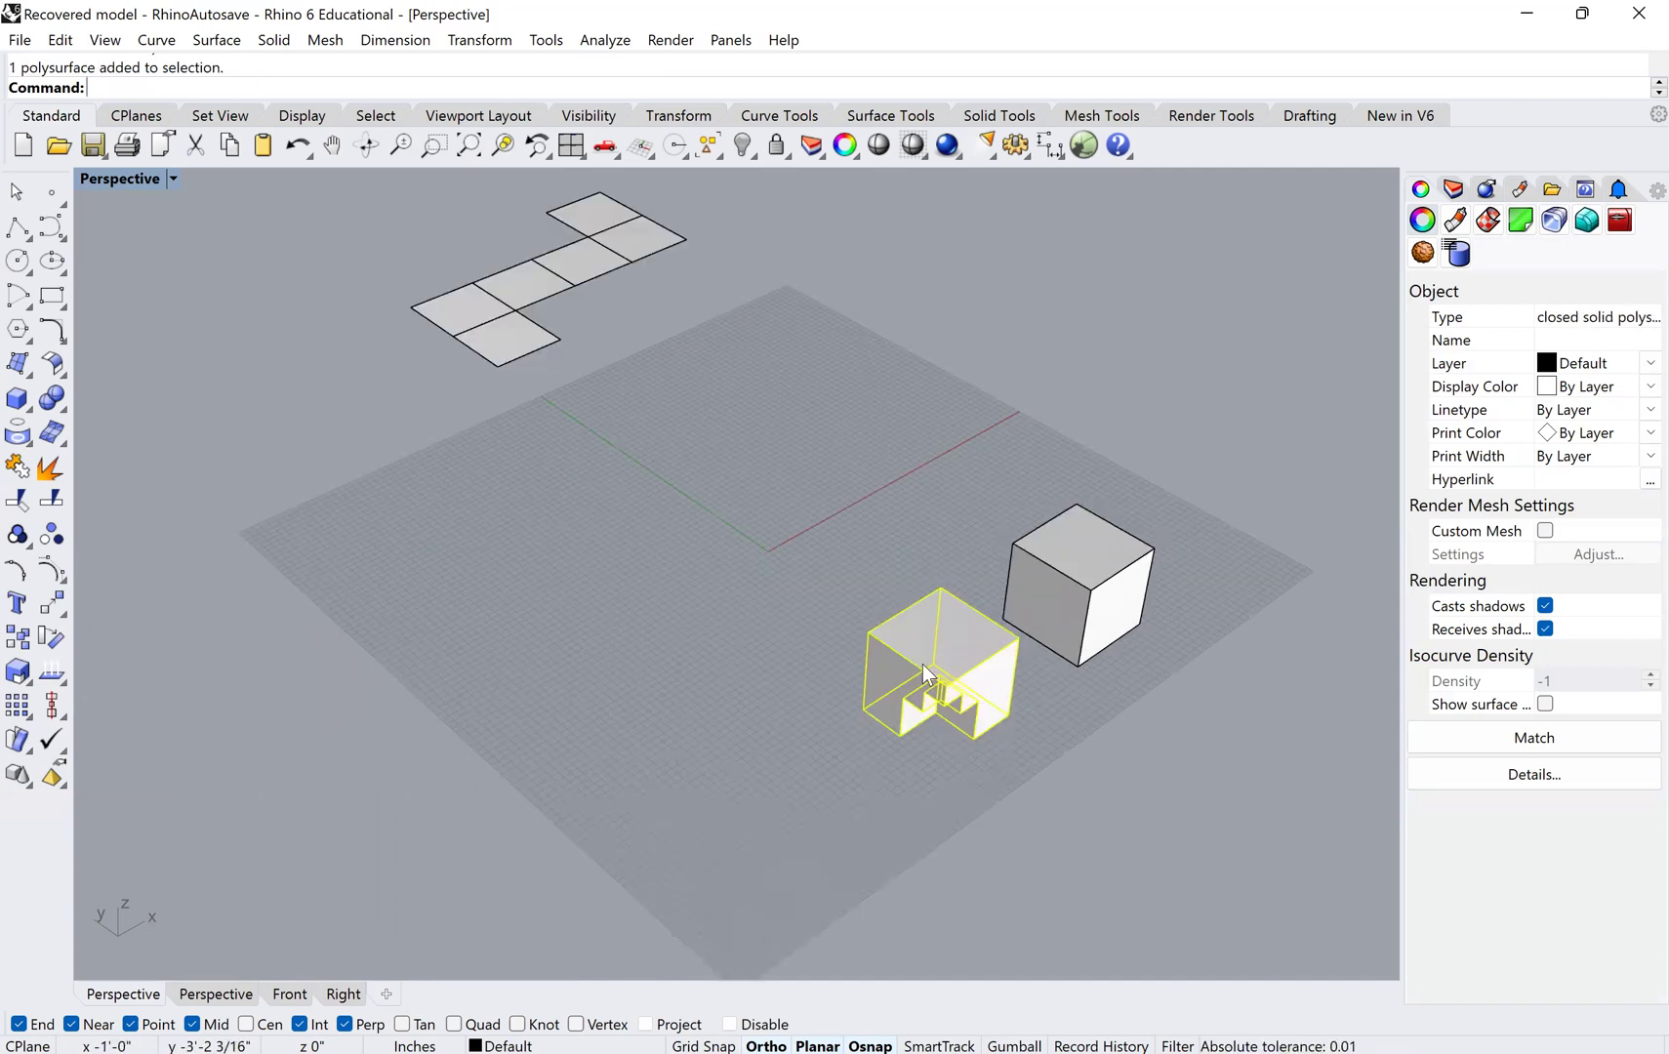
key("Return")
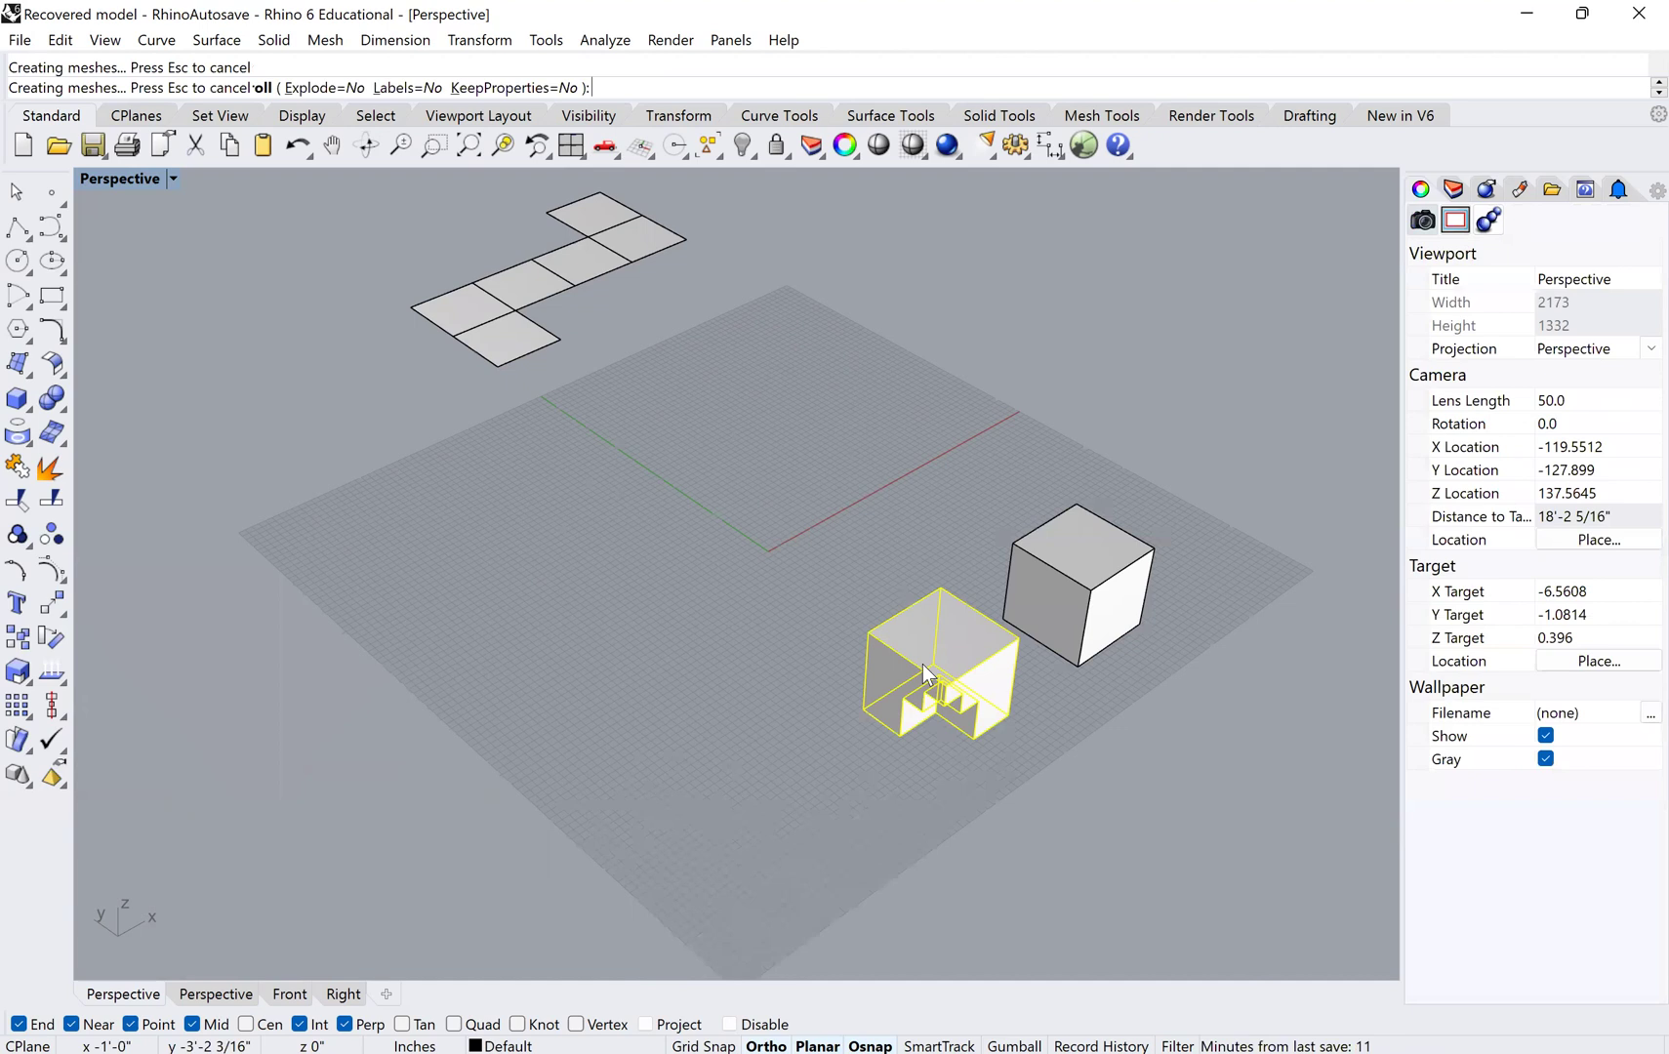
key("Return")
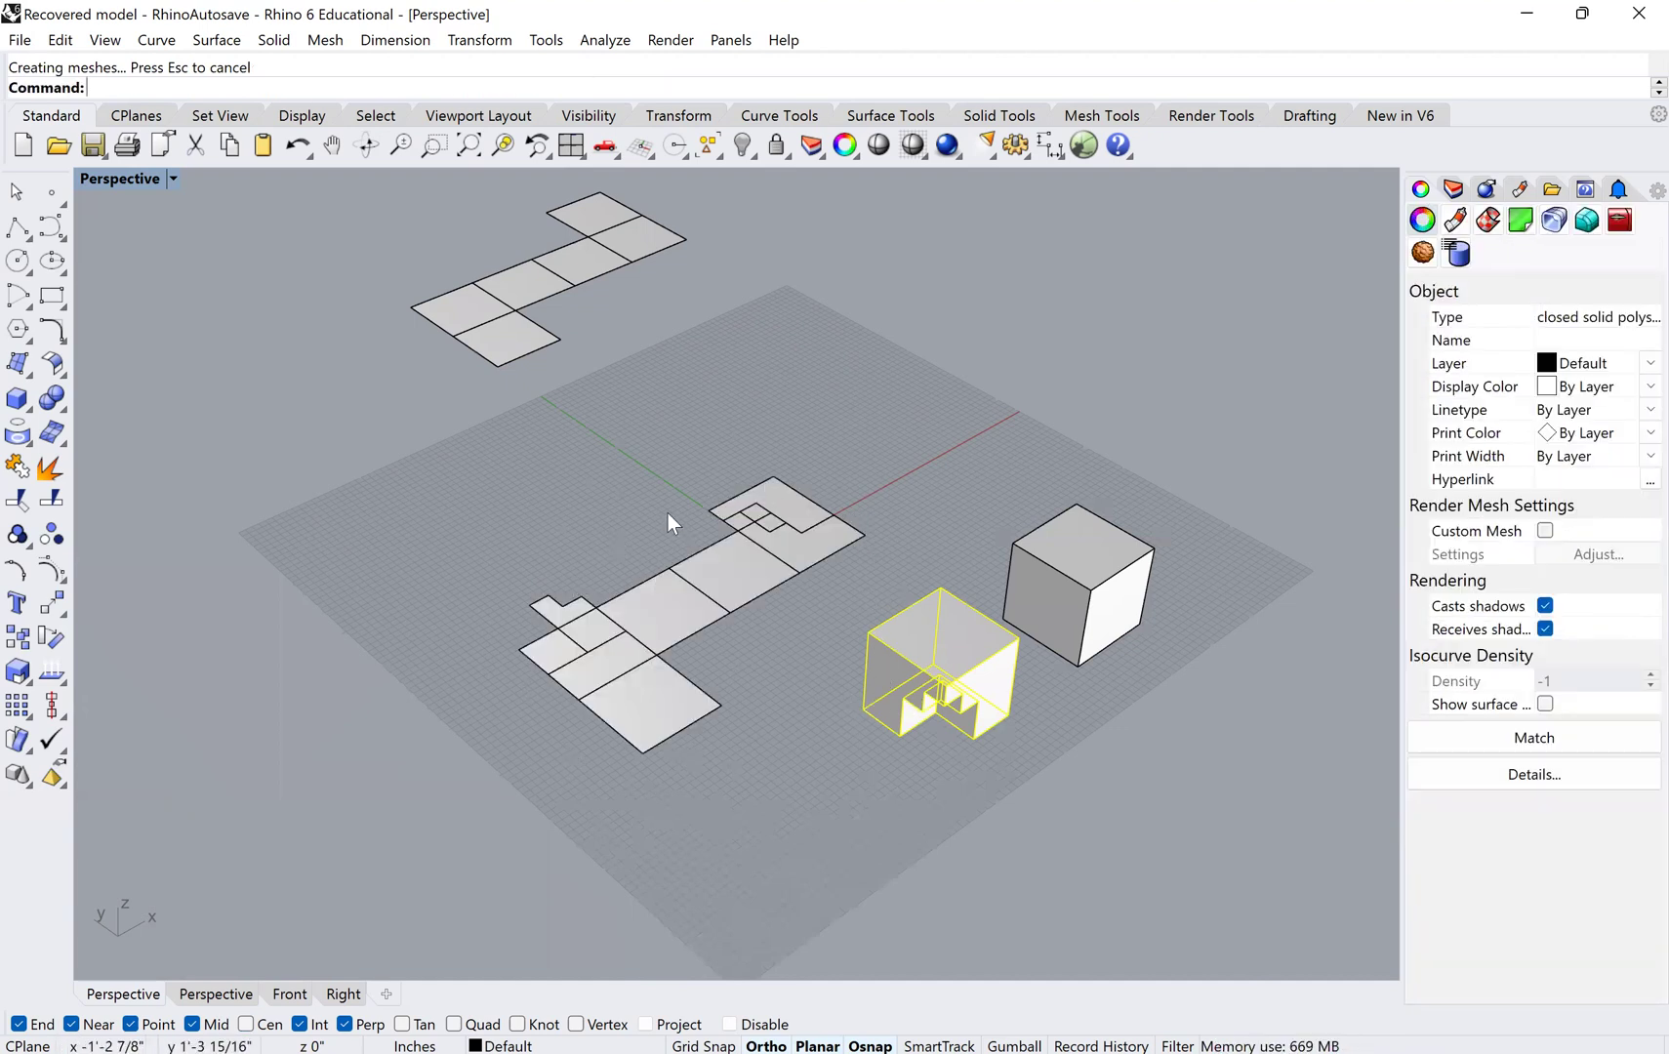
left_click(822, 643)
scroll(822, 643, "down", 1)
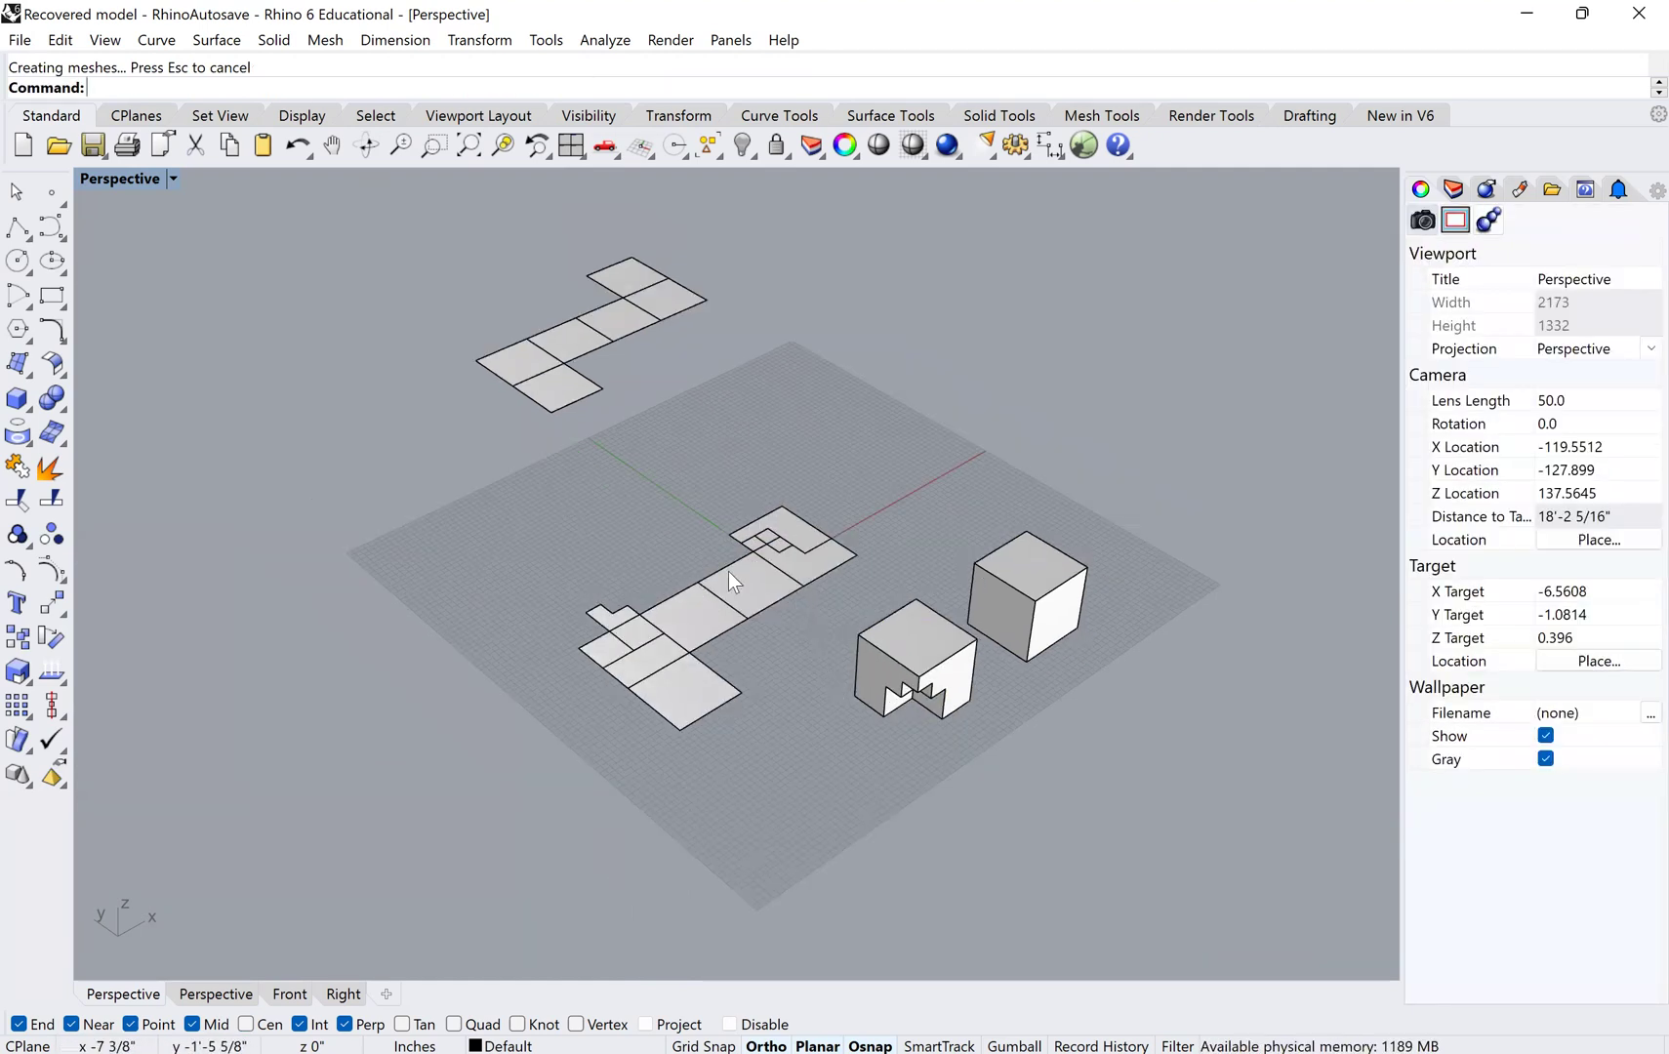
right_click_drag(858, 564, 726, 422, "shift")
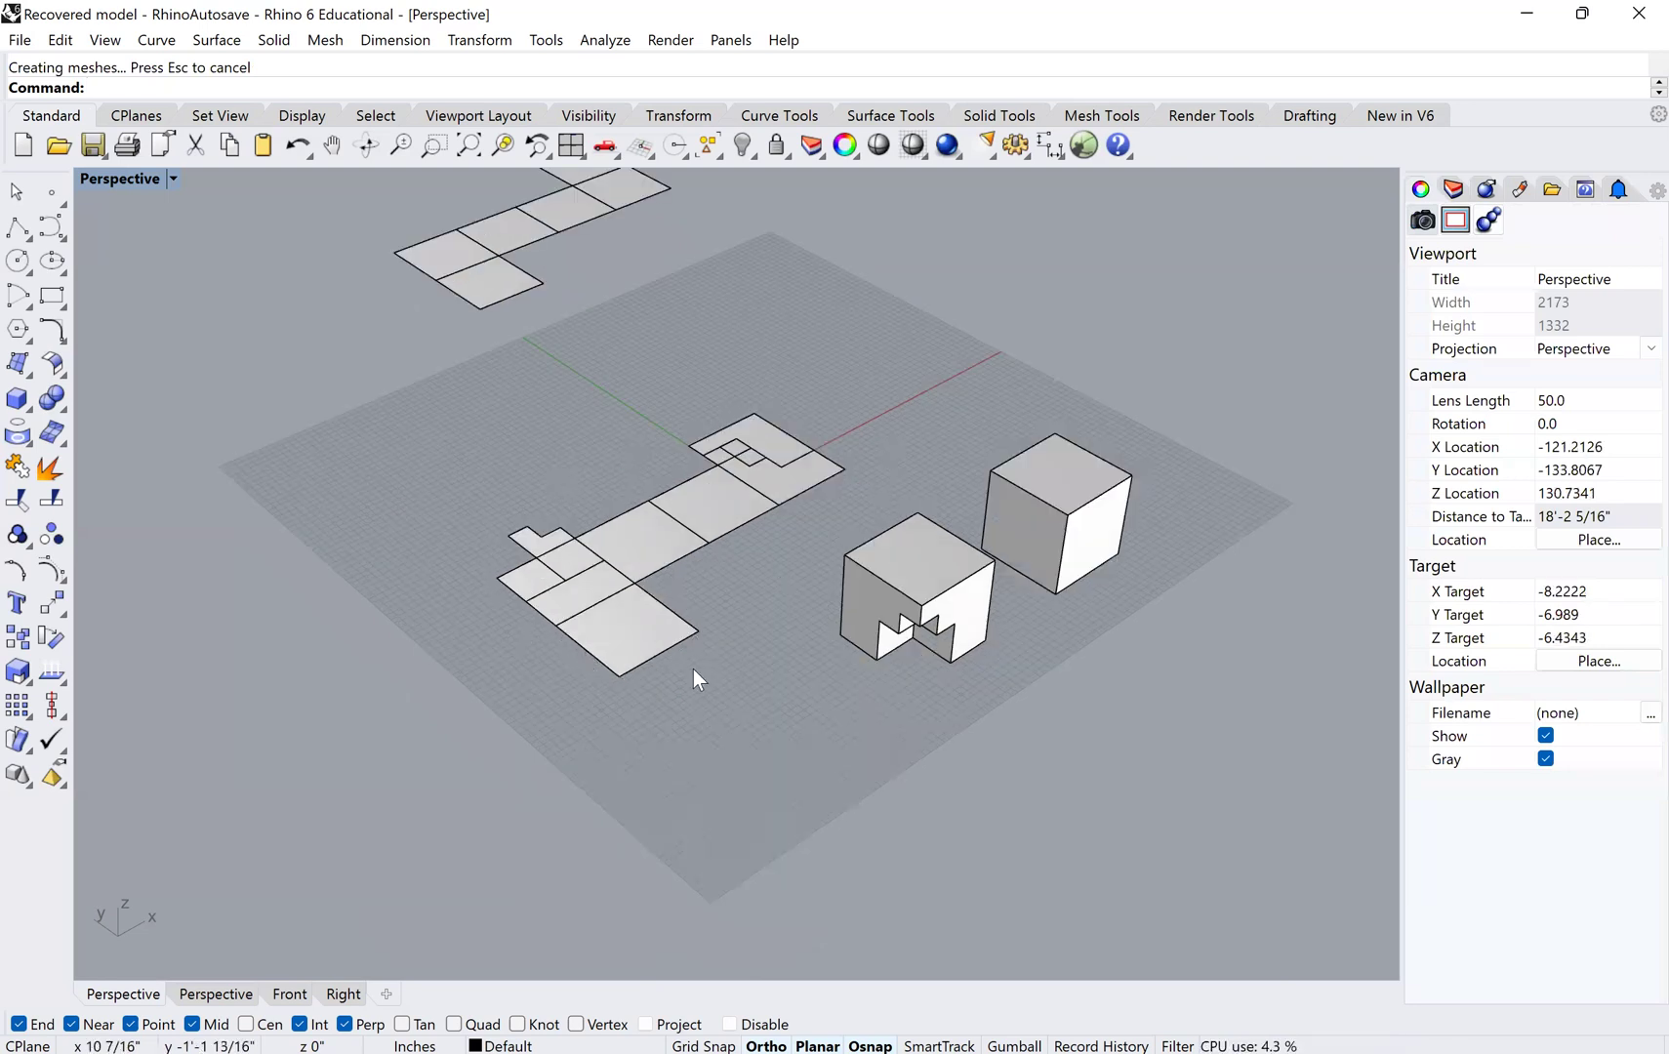
right_click_drag(696, 667, 781, 388)
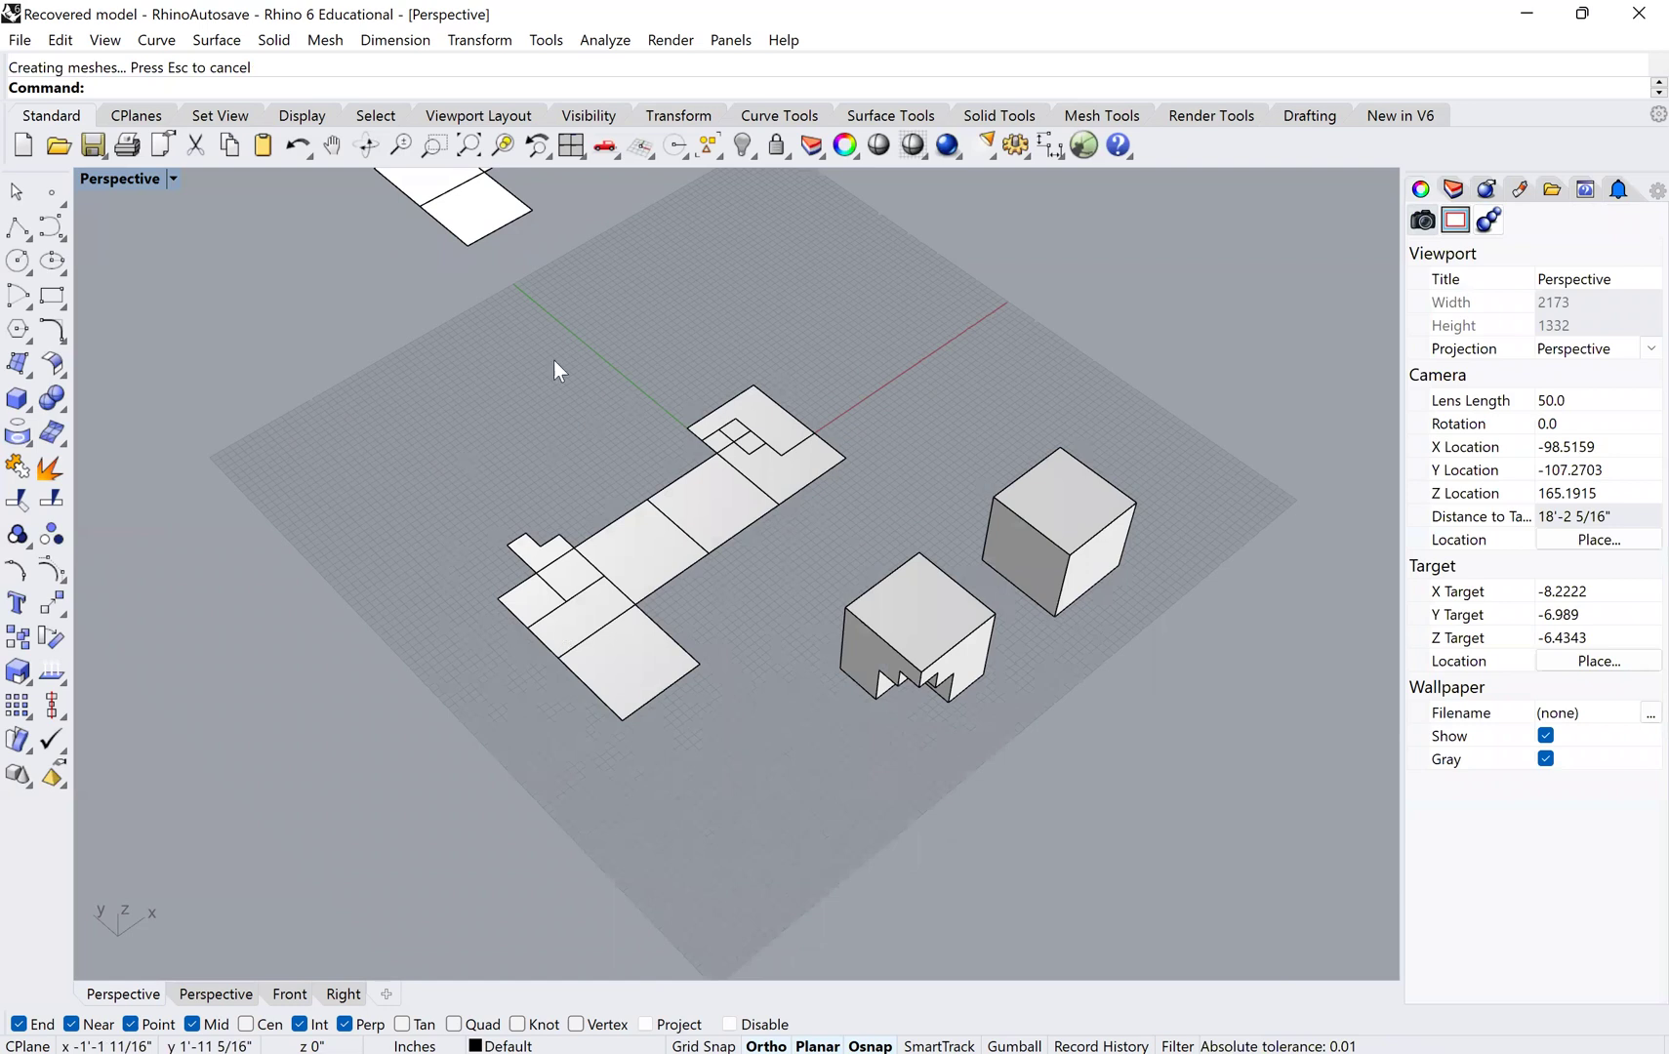
right_click_drag(778, 609, 783, 576)
scroll(948, 521, "up", 3)
left_click(863, 663)
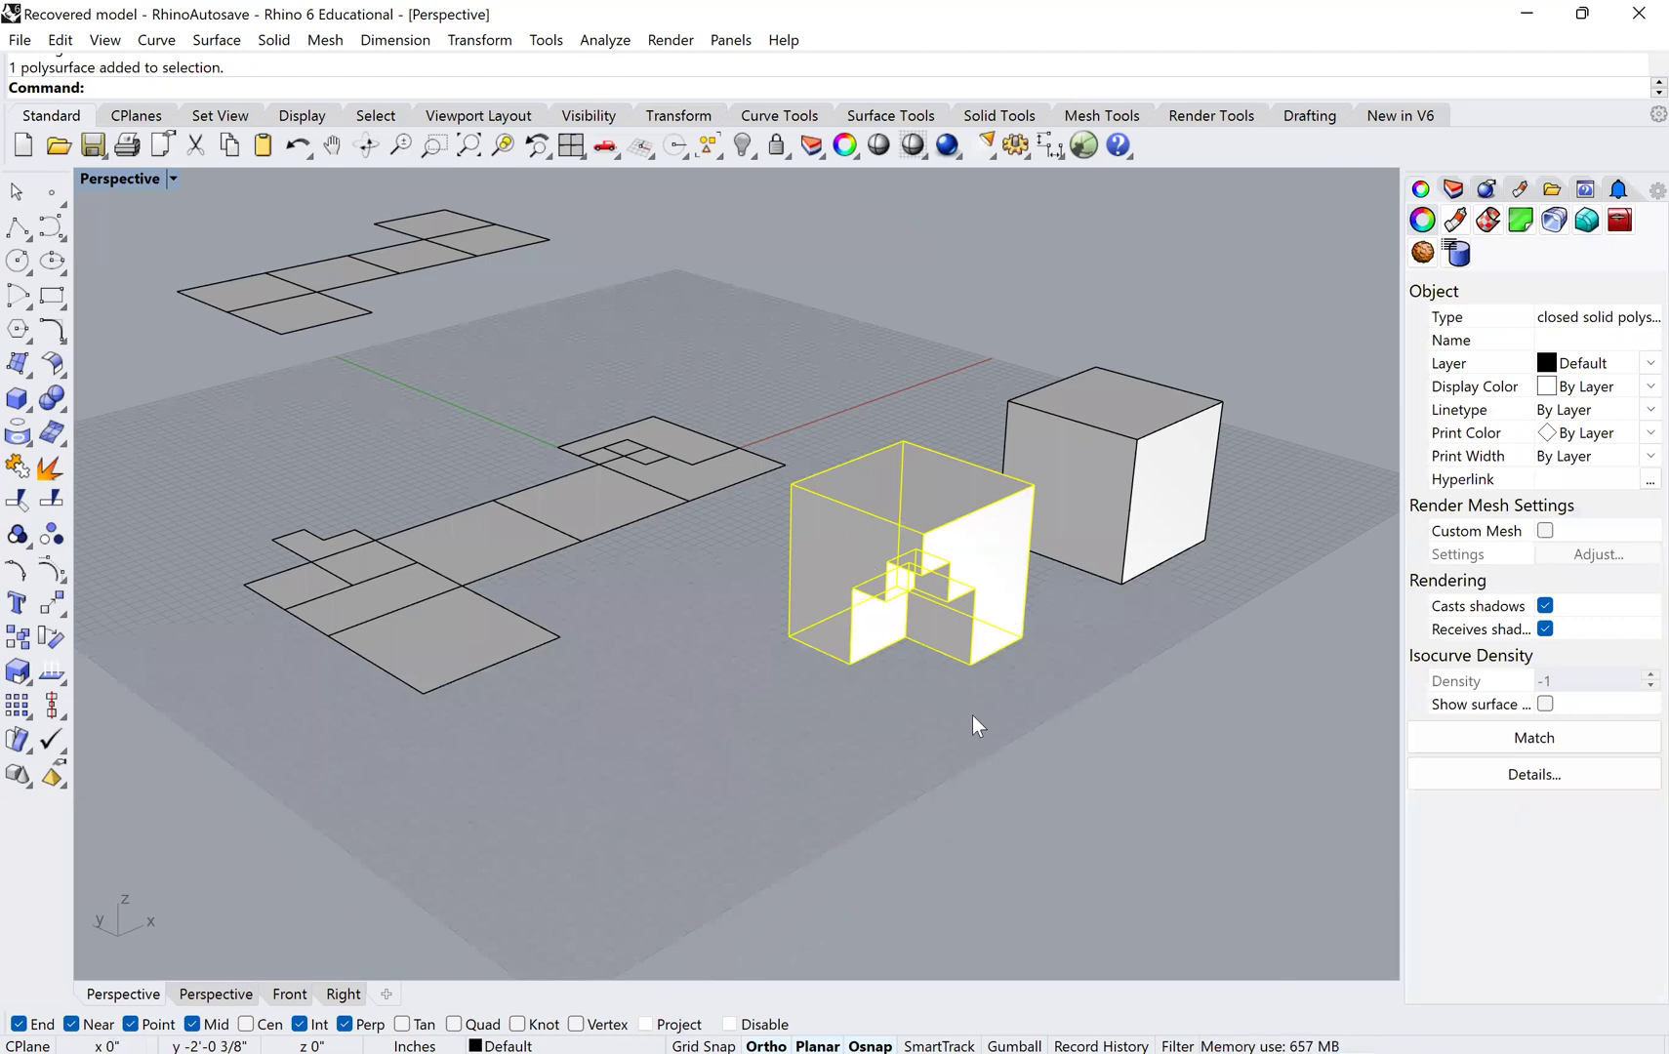
right_click_drag(906, 690, 962, 699)
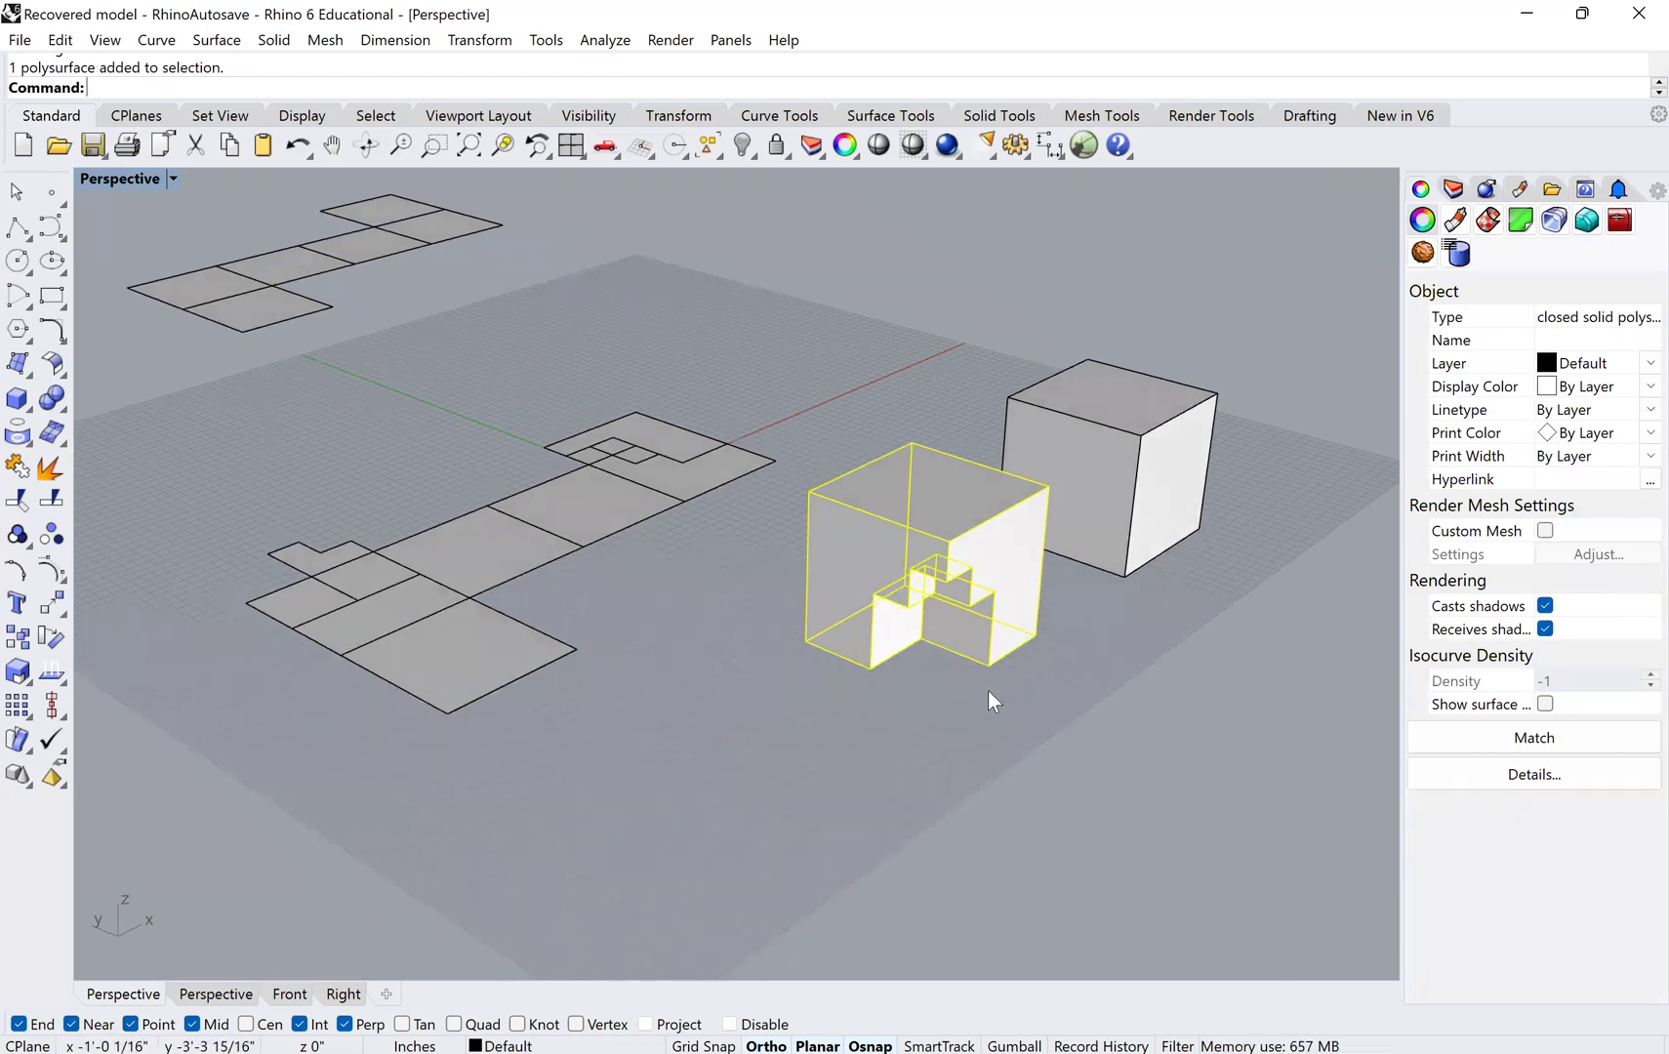
right_click_drag(927, 636, 922, 609)
key("Escape")
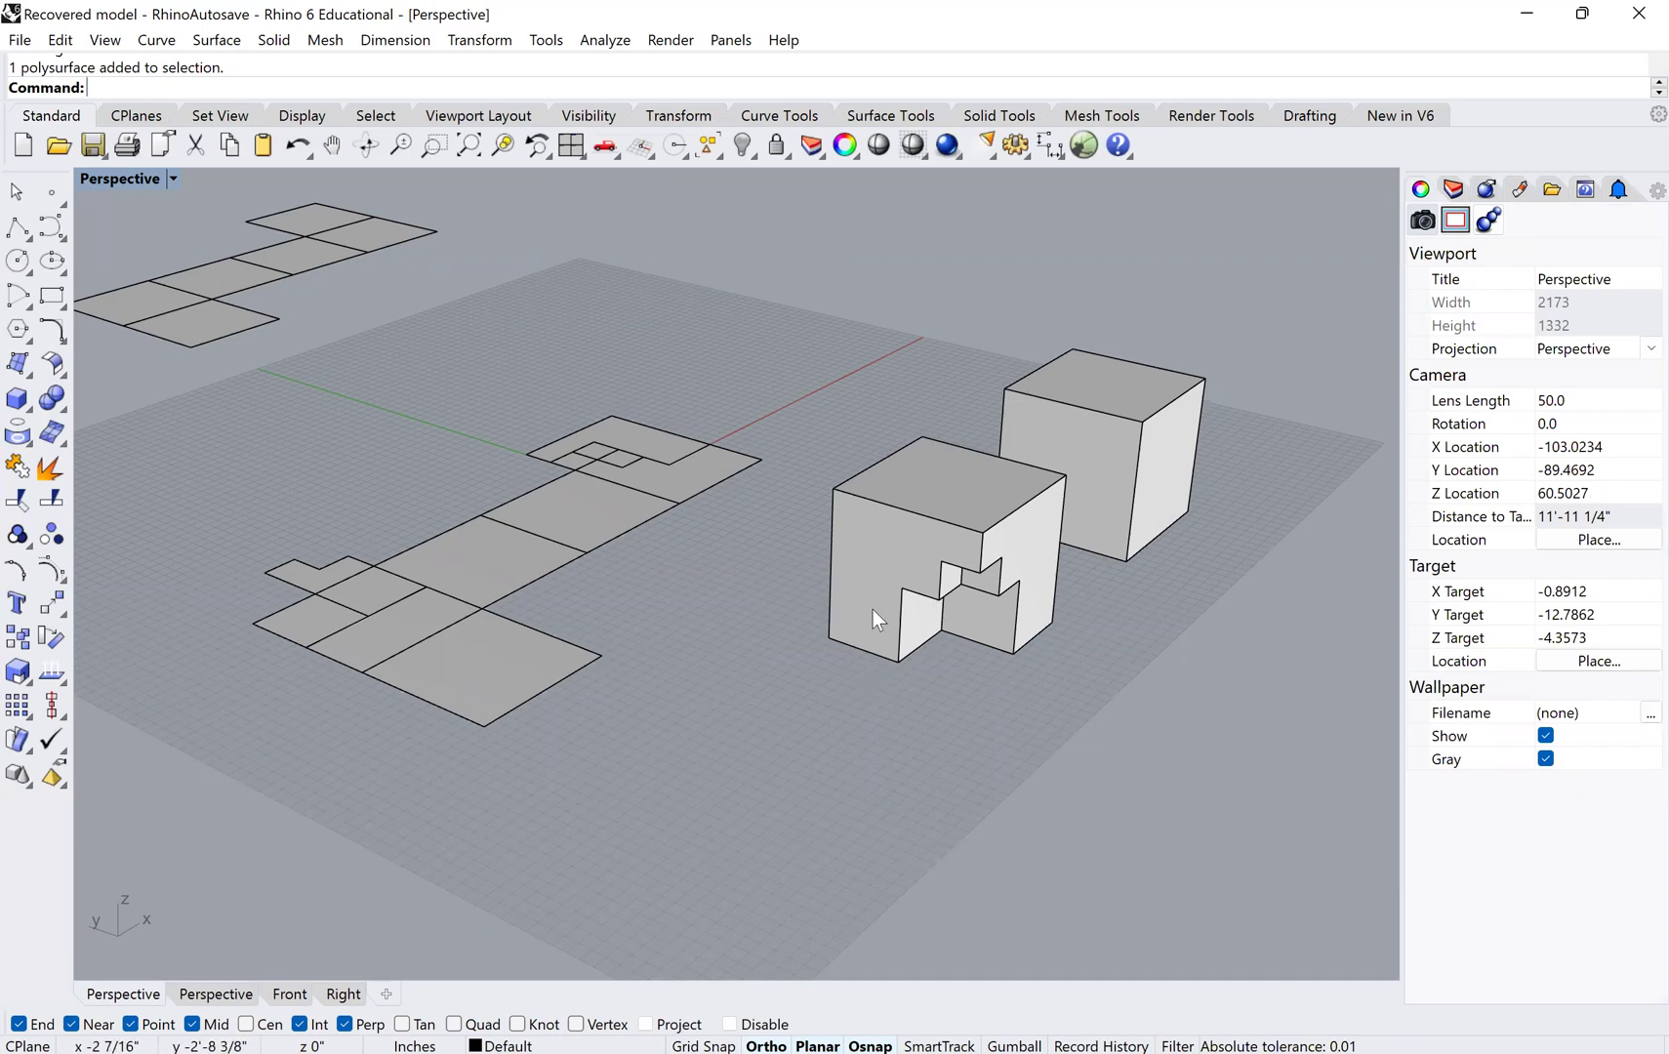
scroll(914, 516, "down", 1)
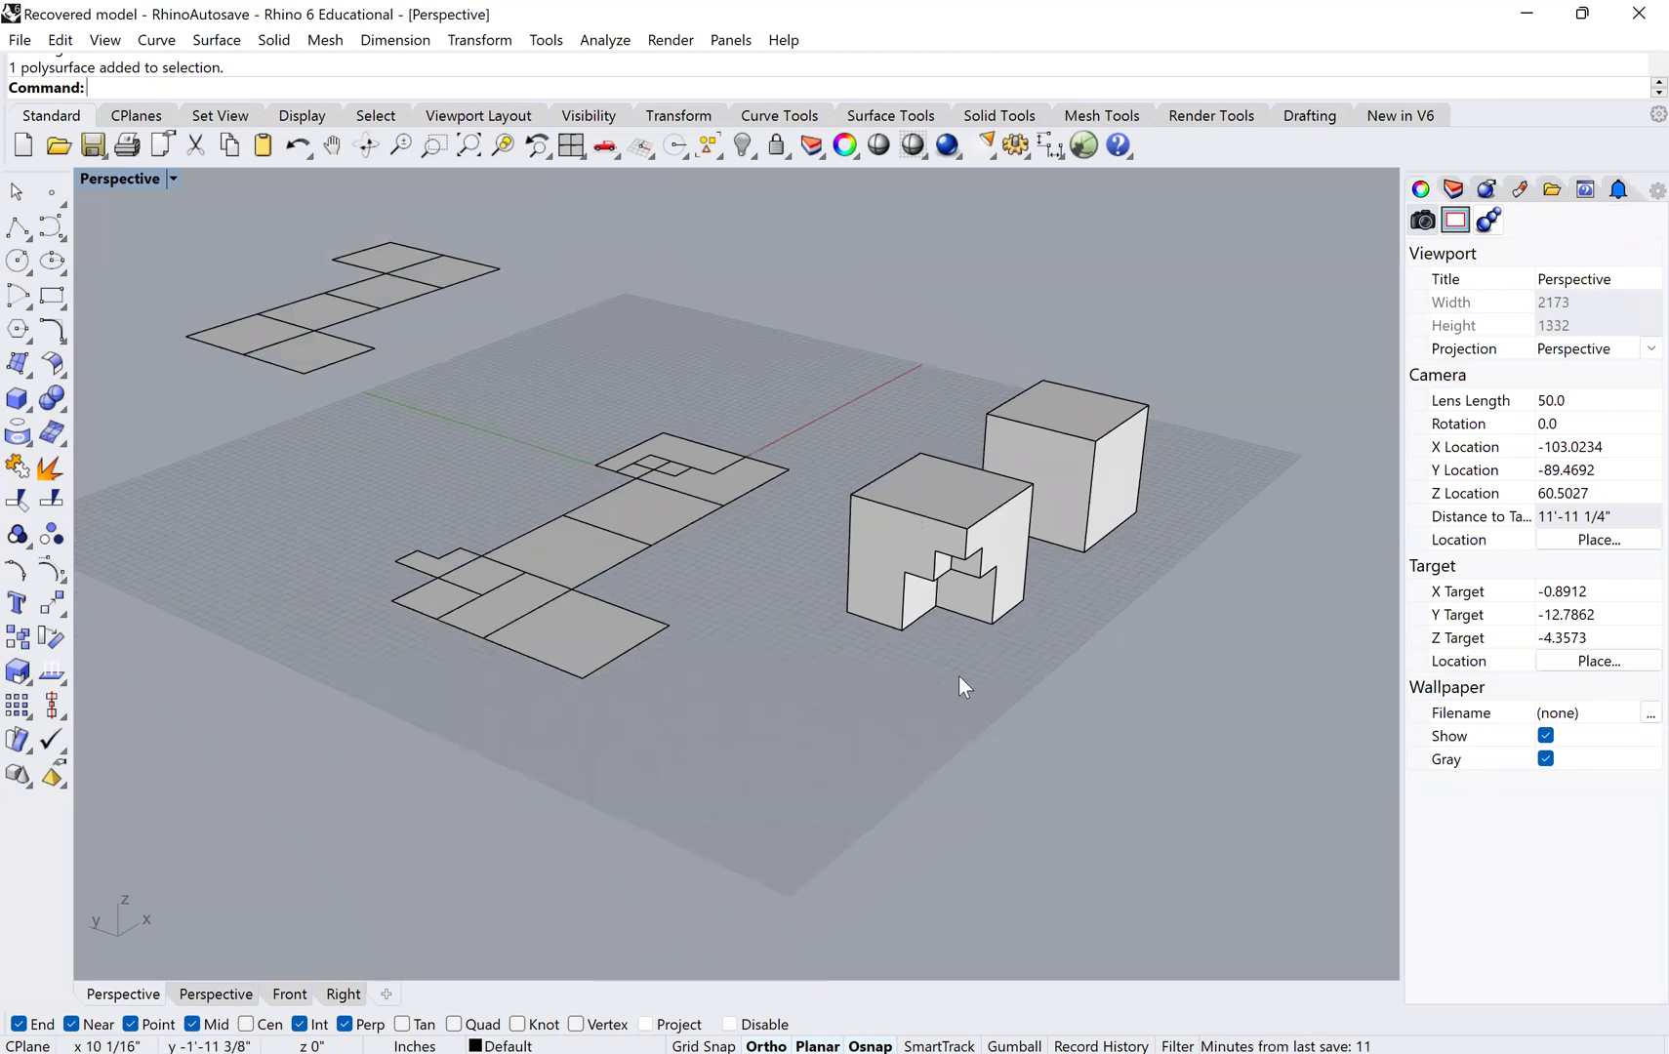
right_click_drag(928, 664, 961, 671)
right_click_drag(829, 670, 820, 531)
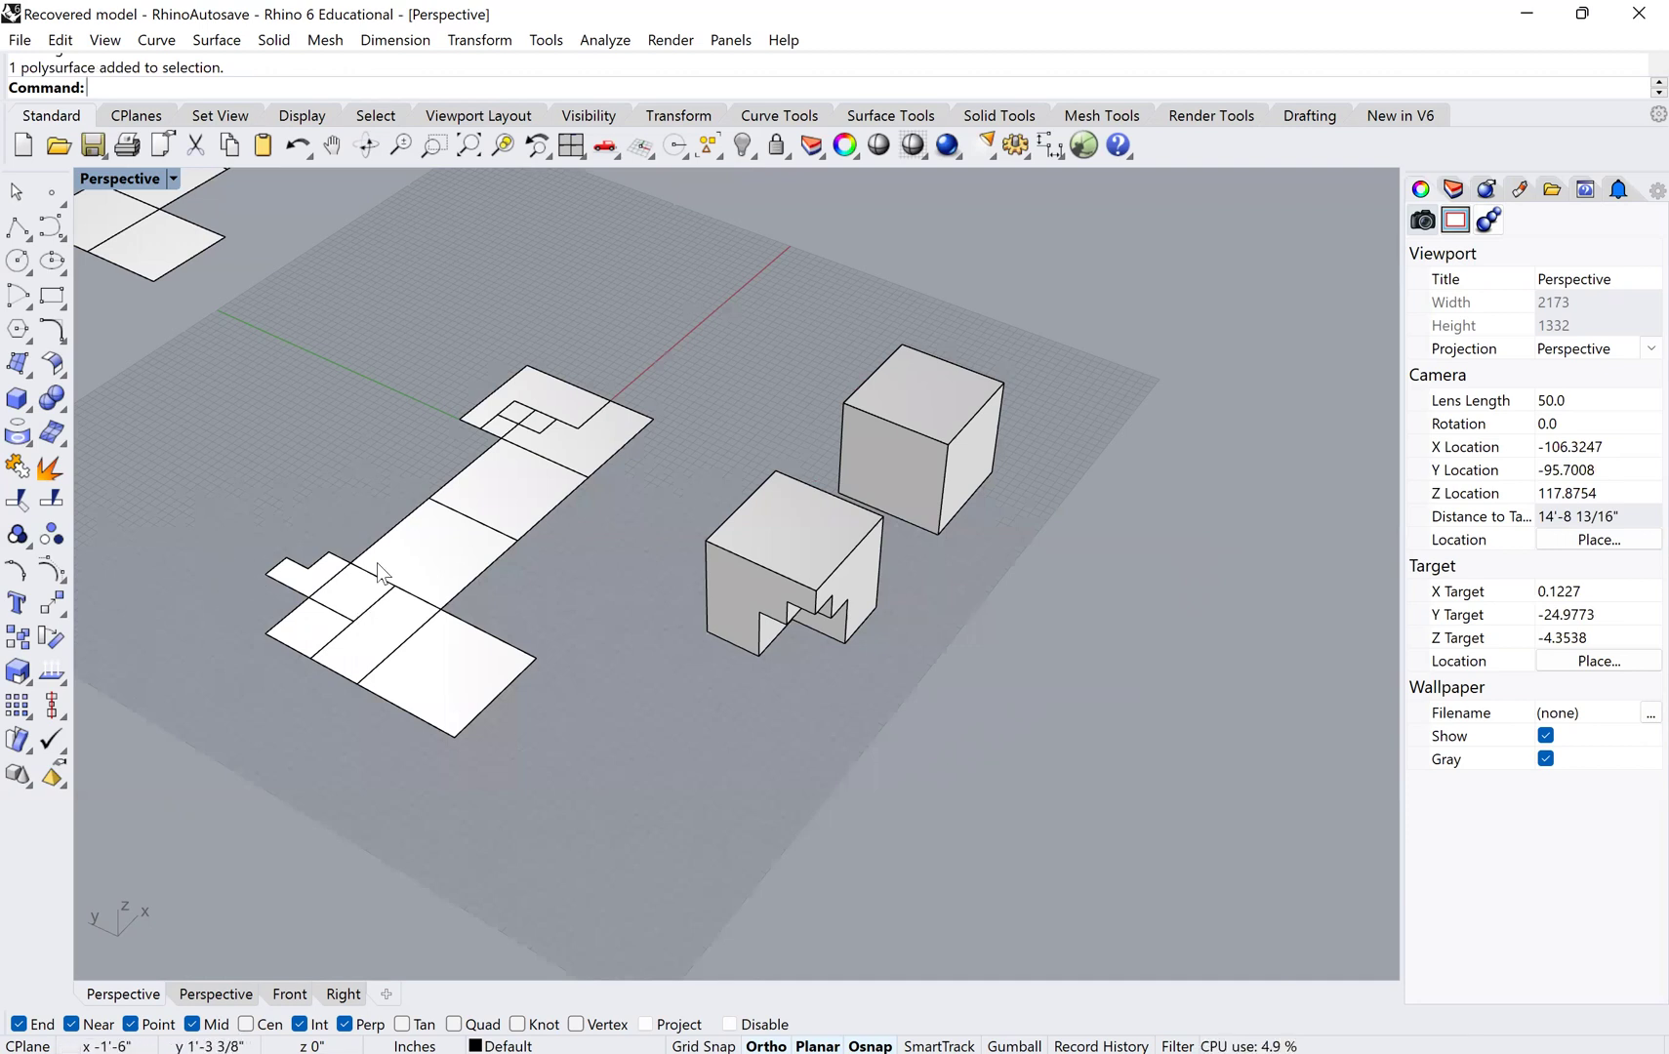
scroll(444, 507, "up", 1)
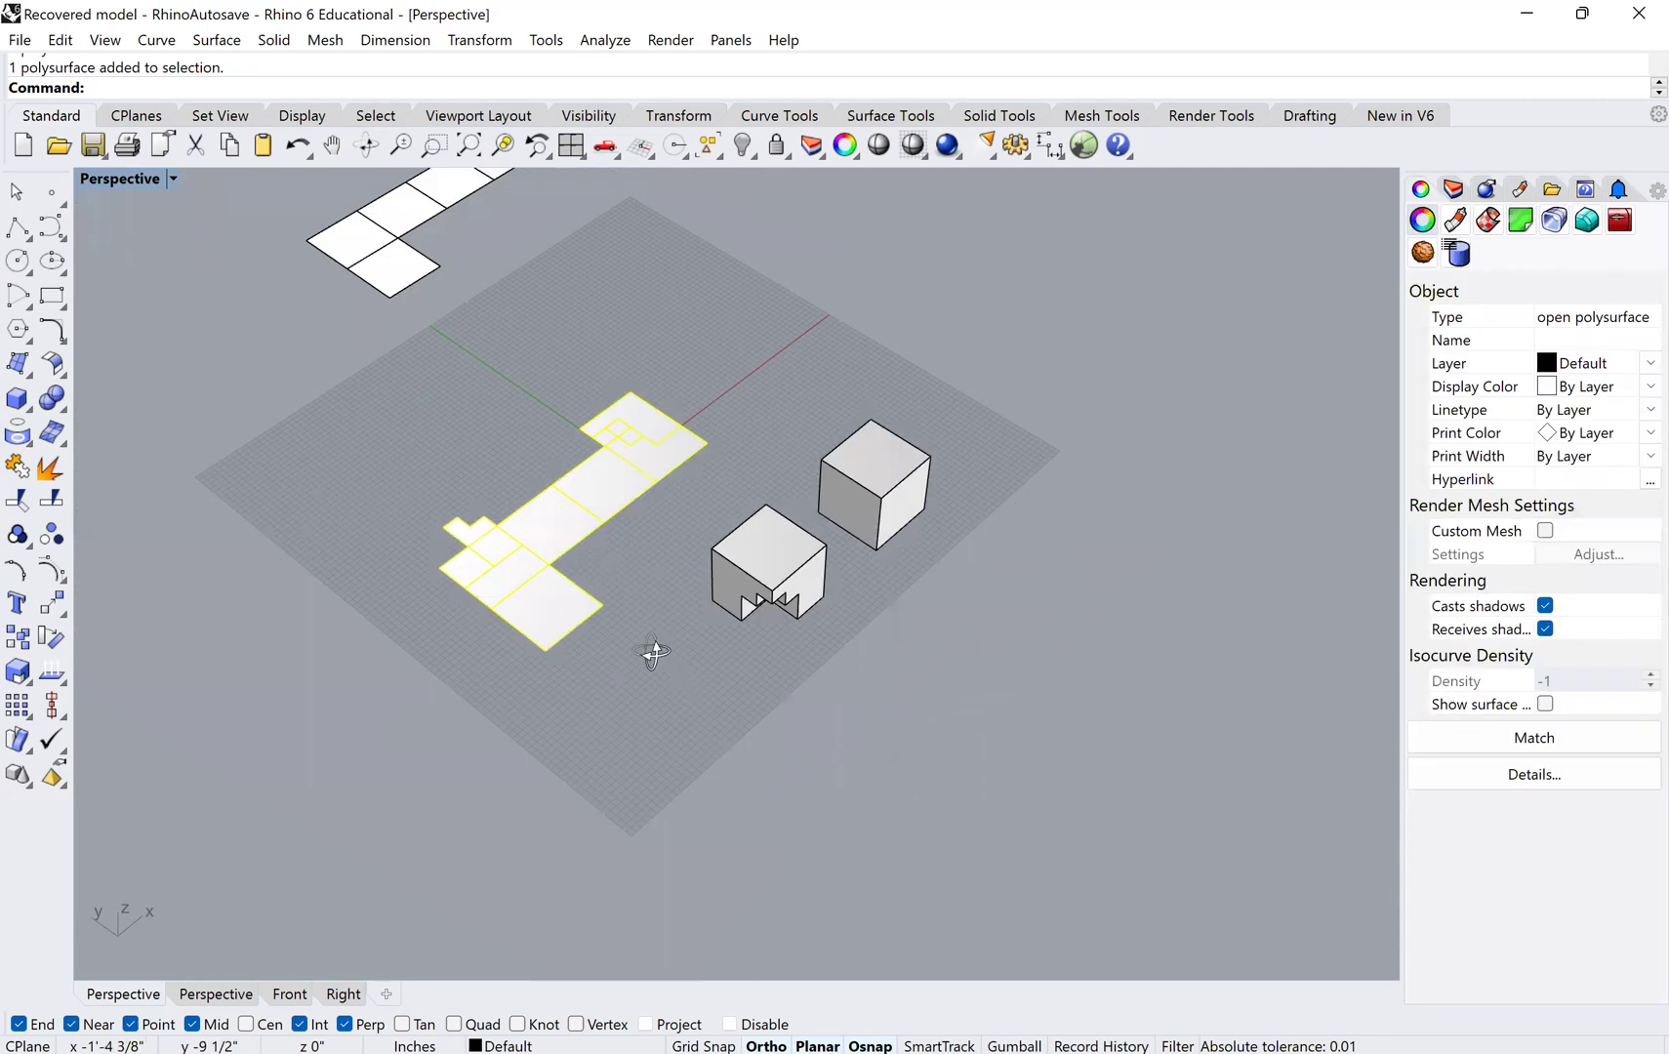
right_click_drag(600, 623, 566, 568)
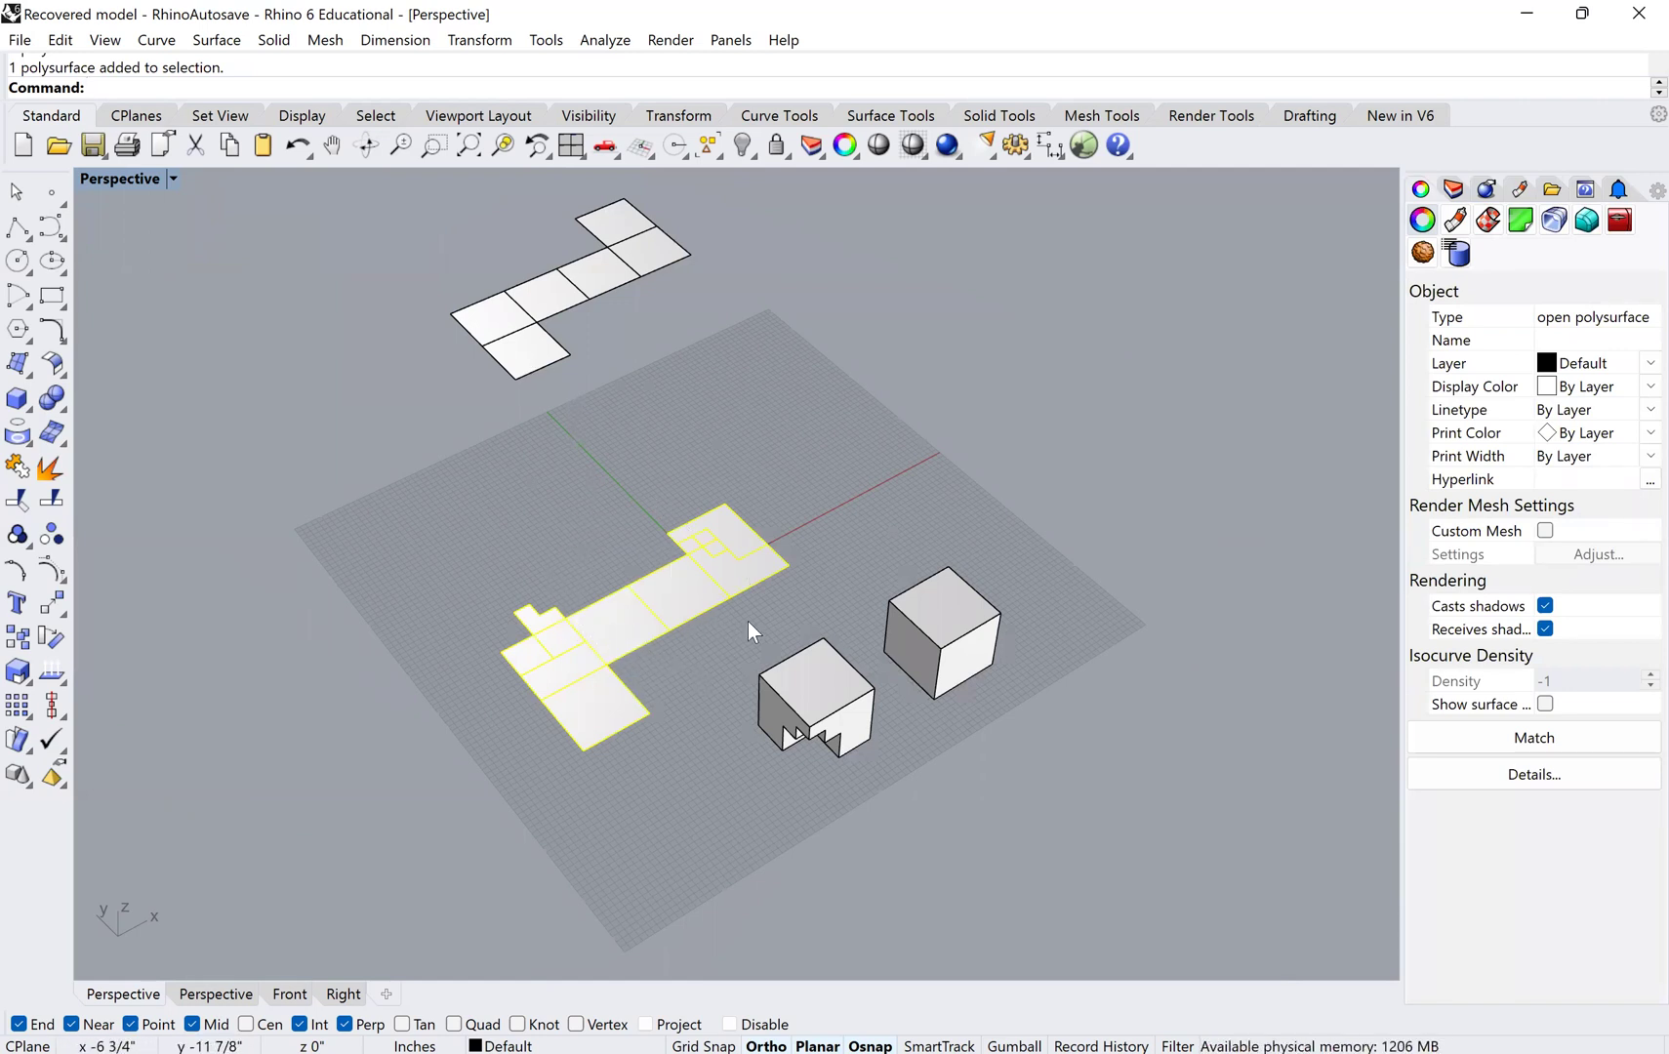
scroll(634, 625, "down", 2)
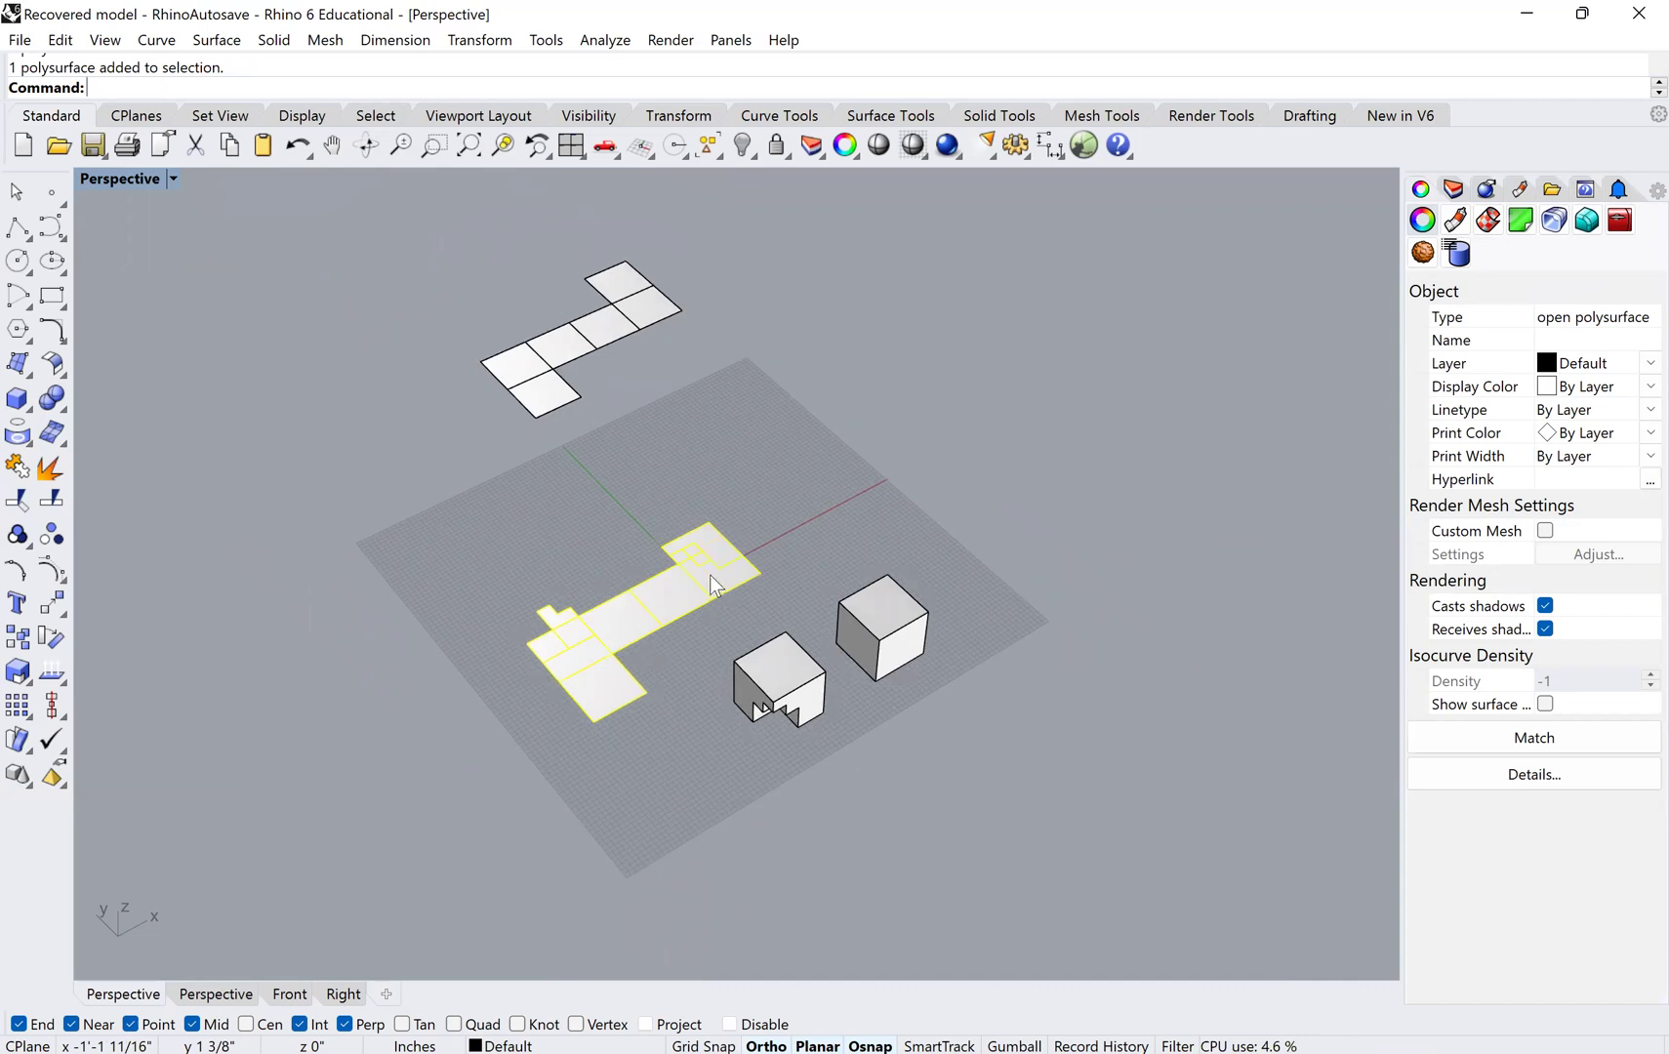
scroll(707, 537, "up", 2)
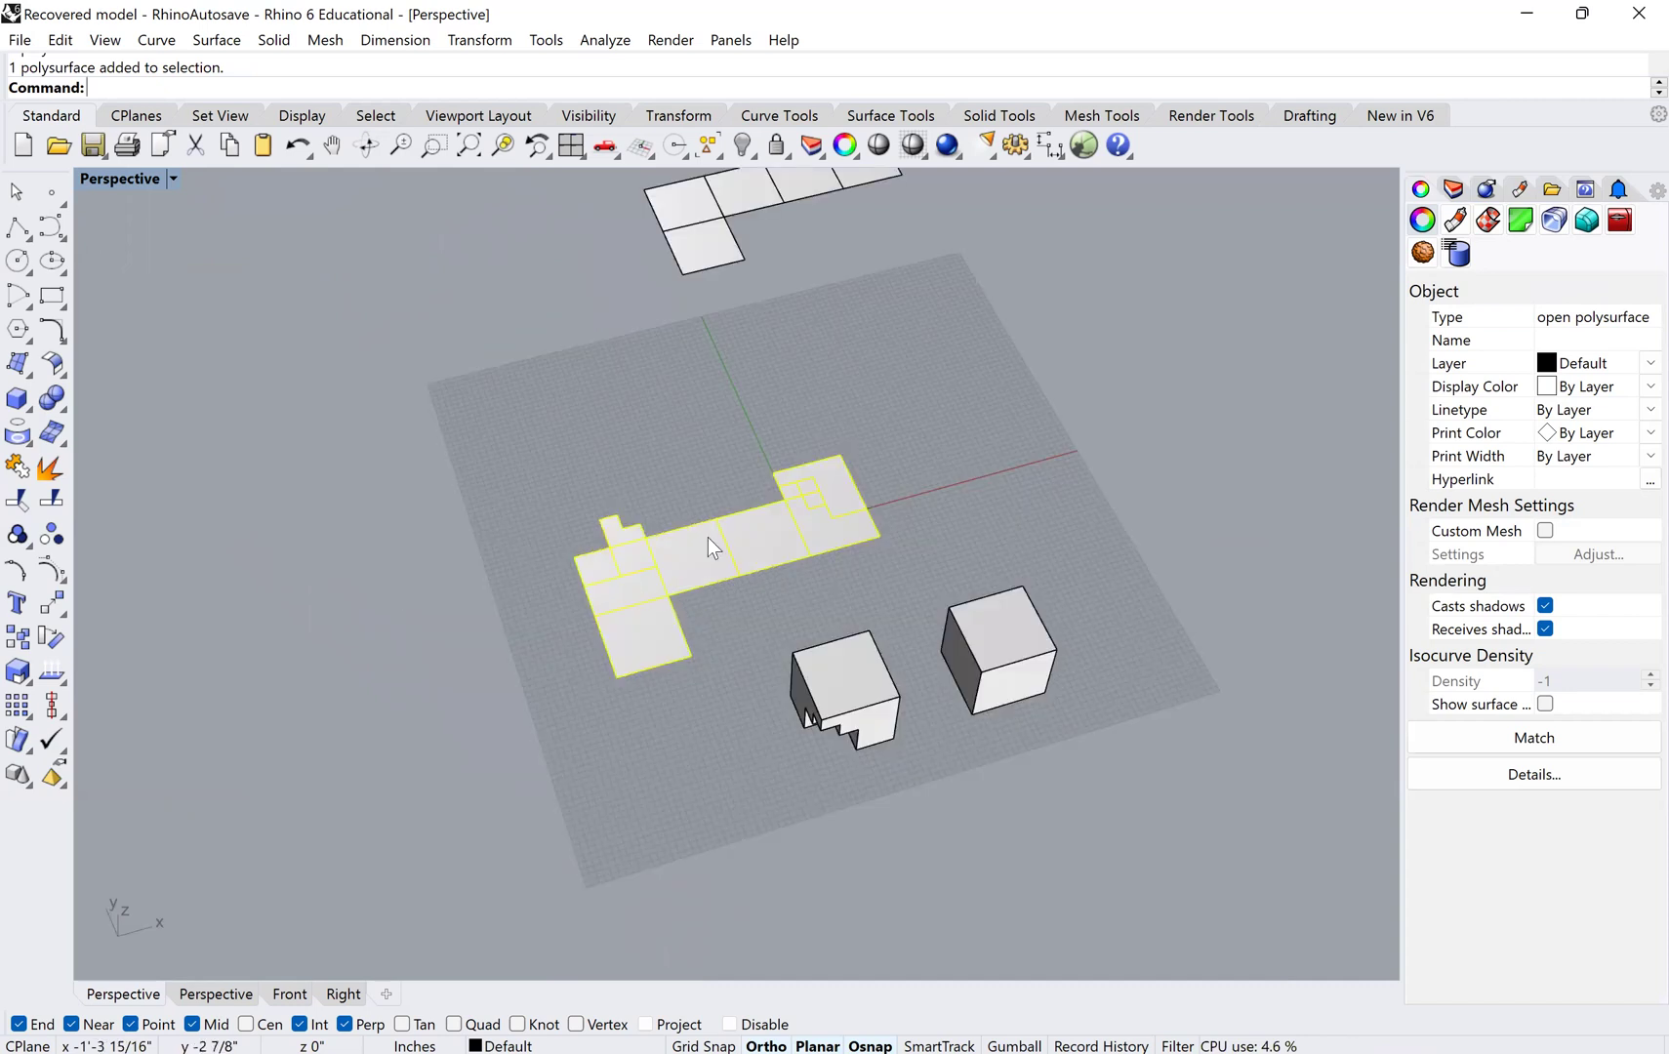
- Explode the notched cube's net into separate surfaces and shift its top-left face
type("explode")
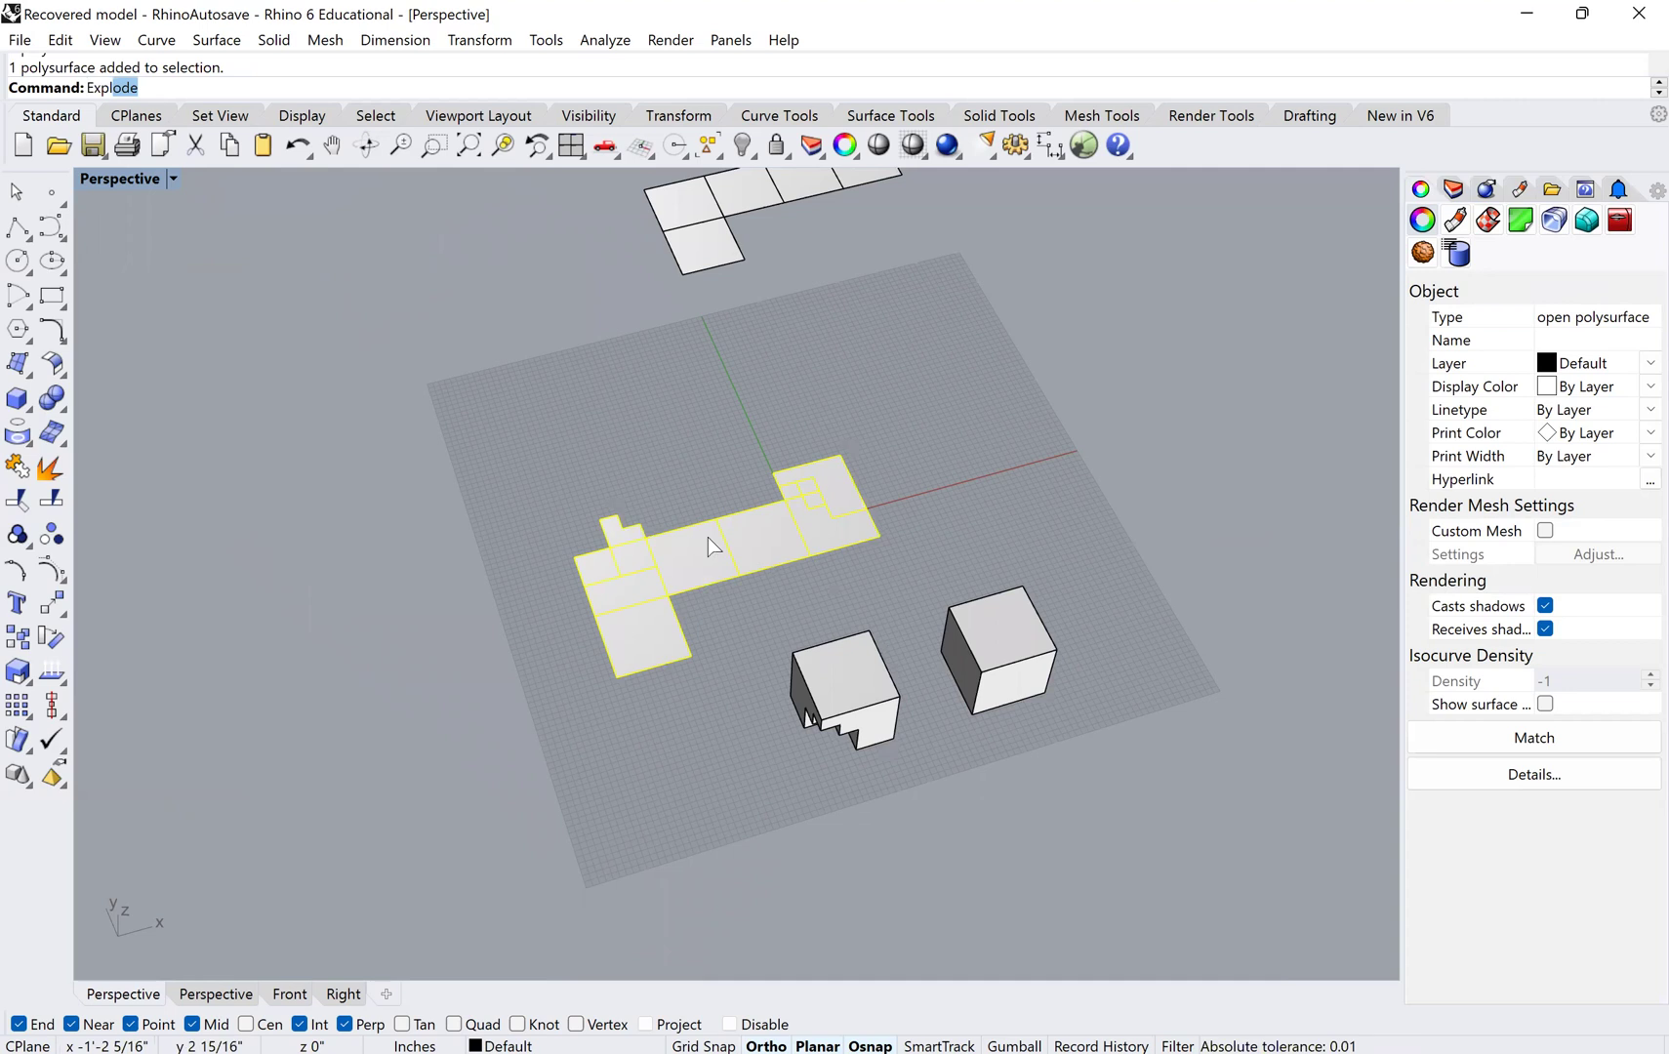
key("Return")
scroll(610, 559, "up", 1)
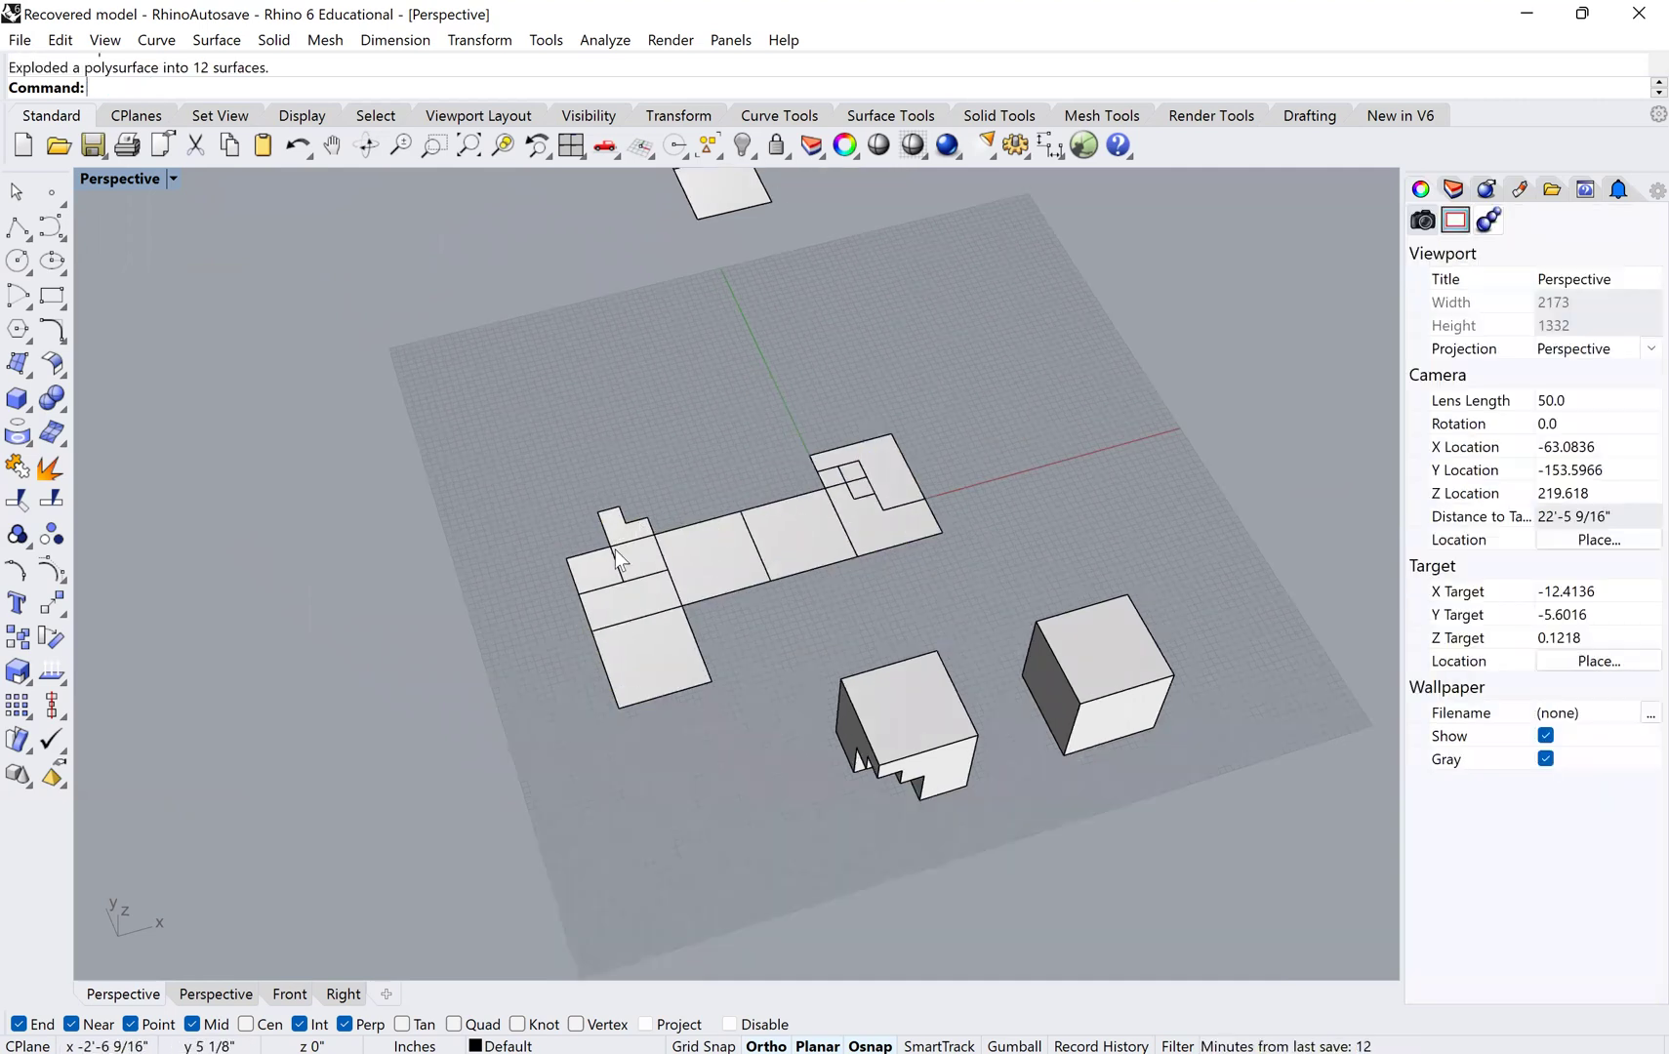
left_click(586, 593)
scroll(583, 596, "up", 2)
type("m")
key("Return")
left_click(549, 635)
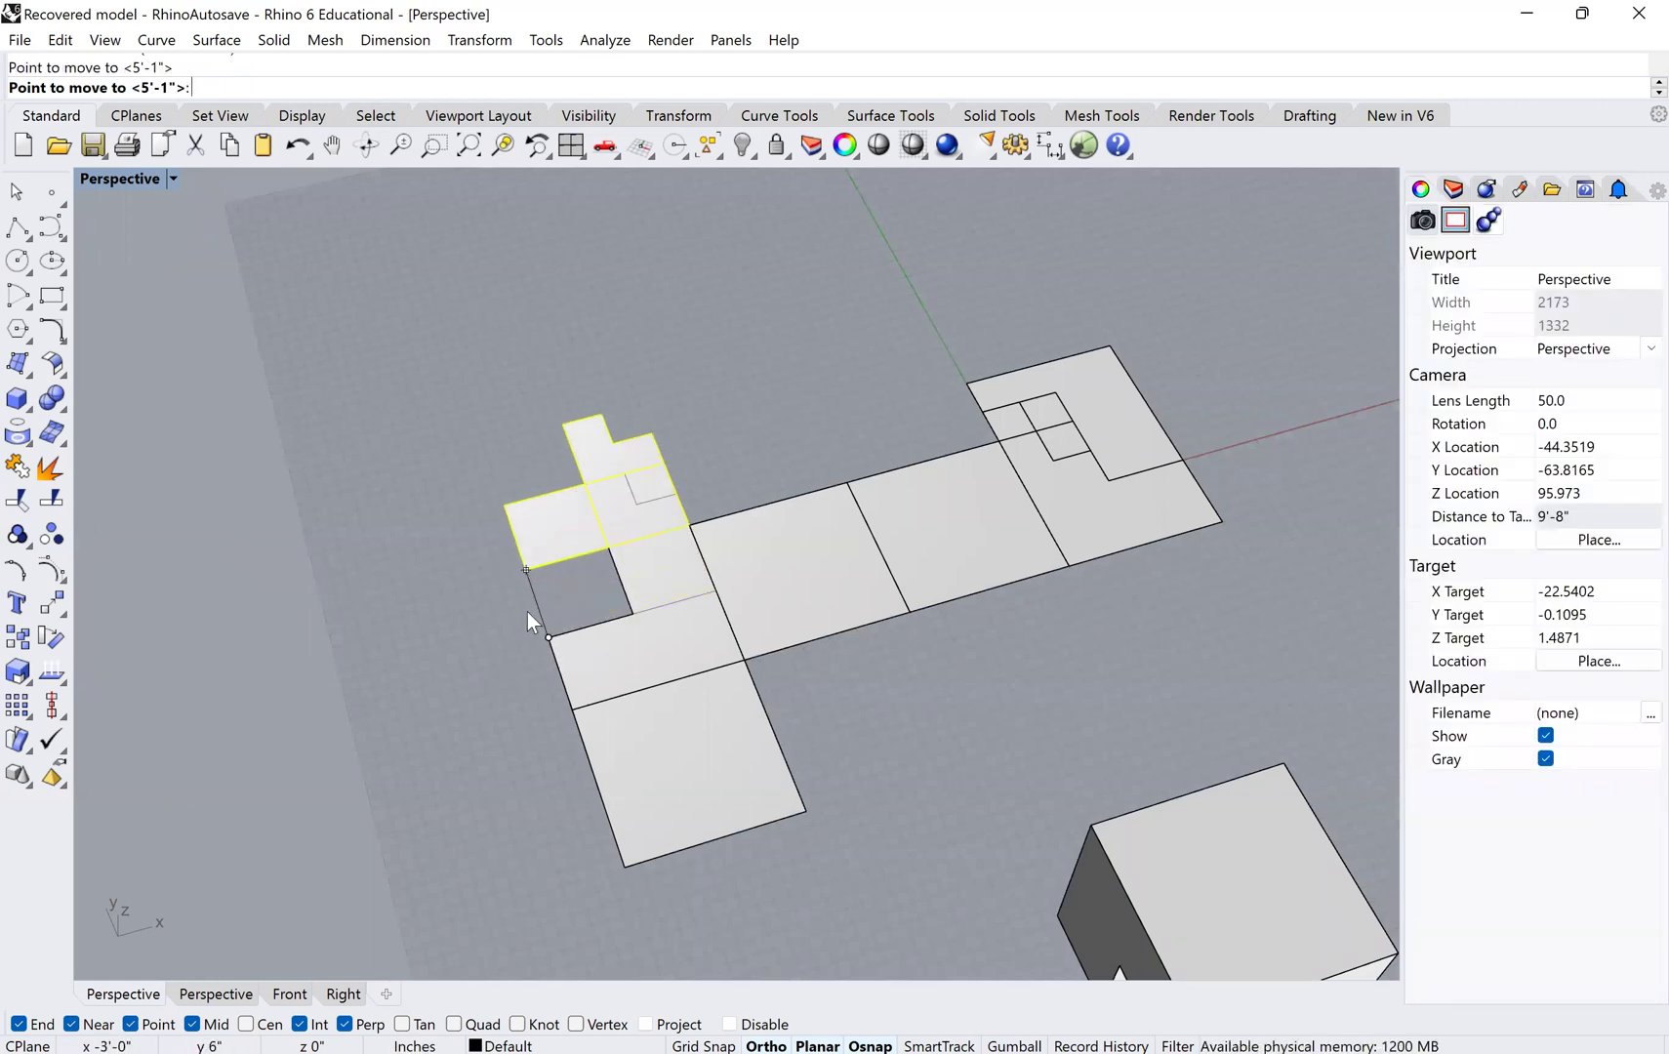
left_click(498, 593)
key("Escape")
- Move the L-shaped surface up-right, off the strip
scroll(576, 604, "down", 2)
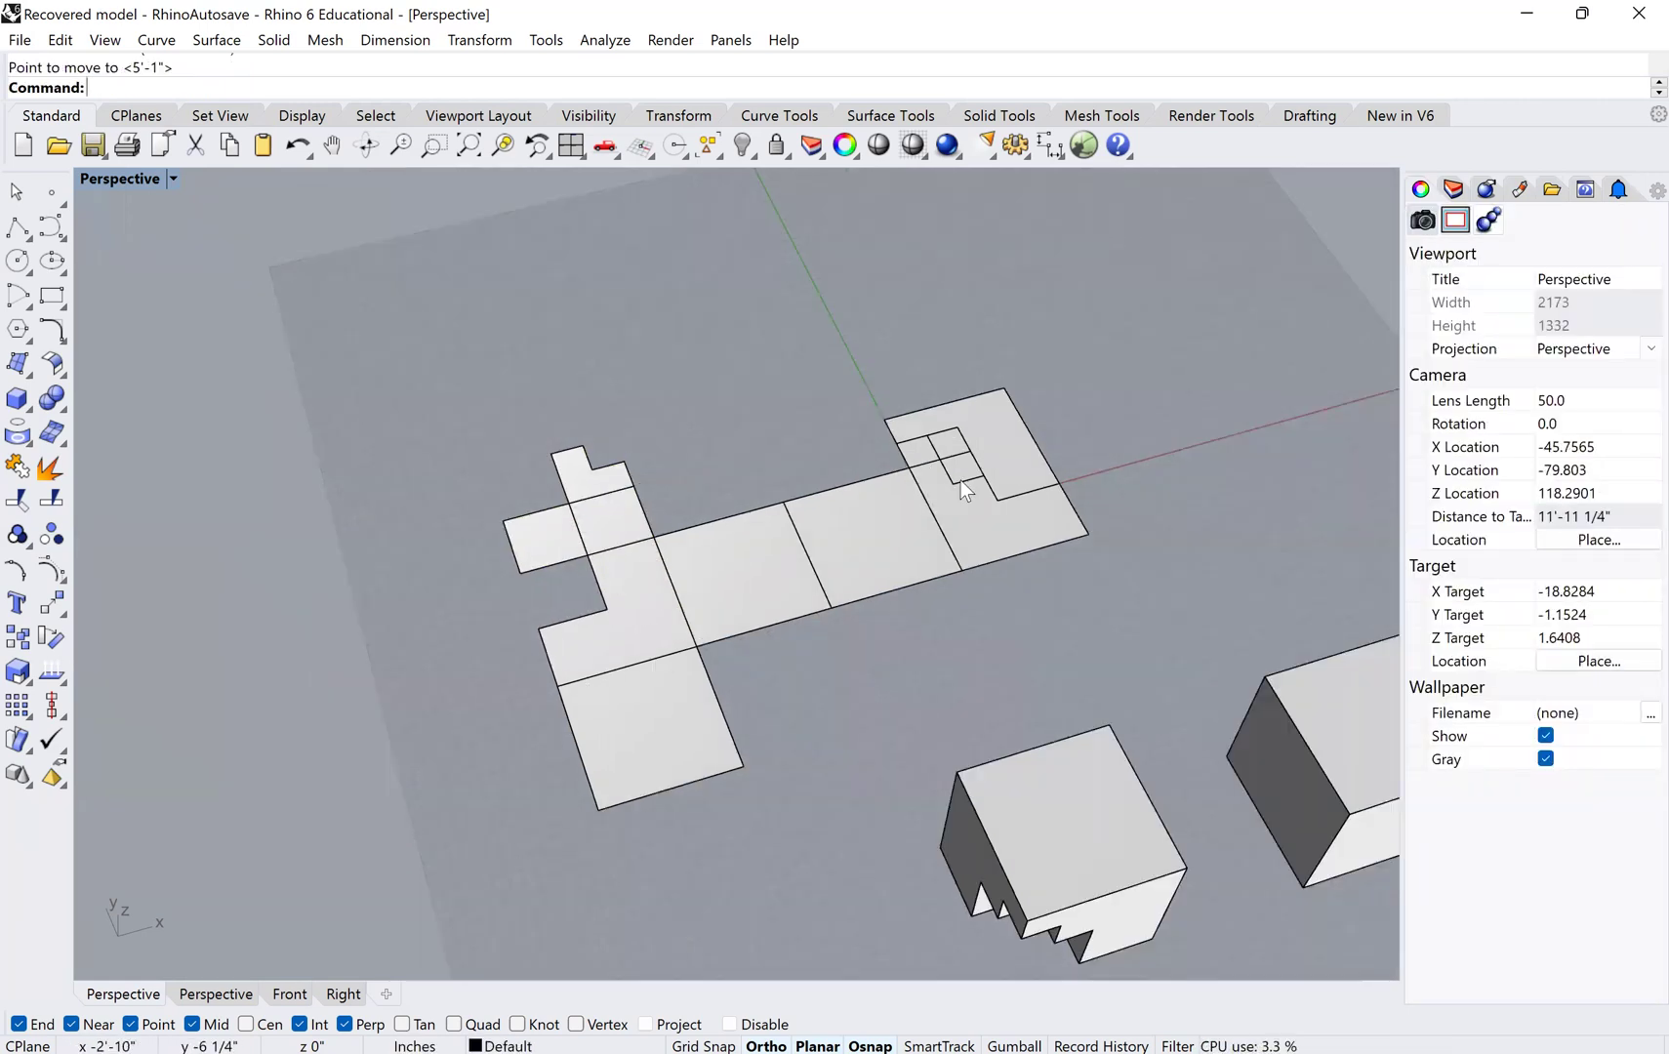
scroll(968, 448, "up", 1)
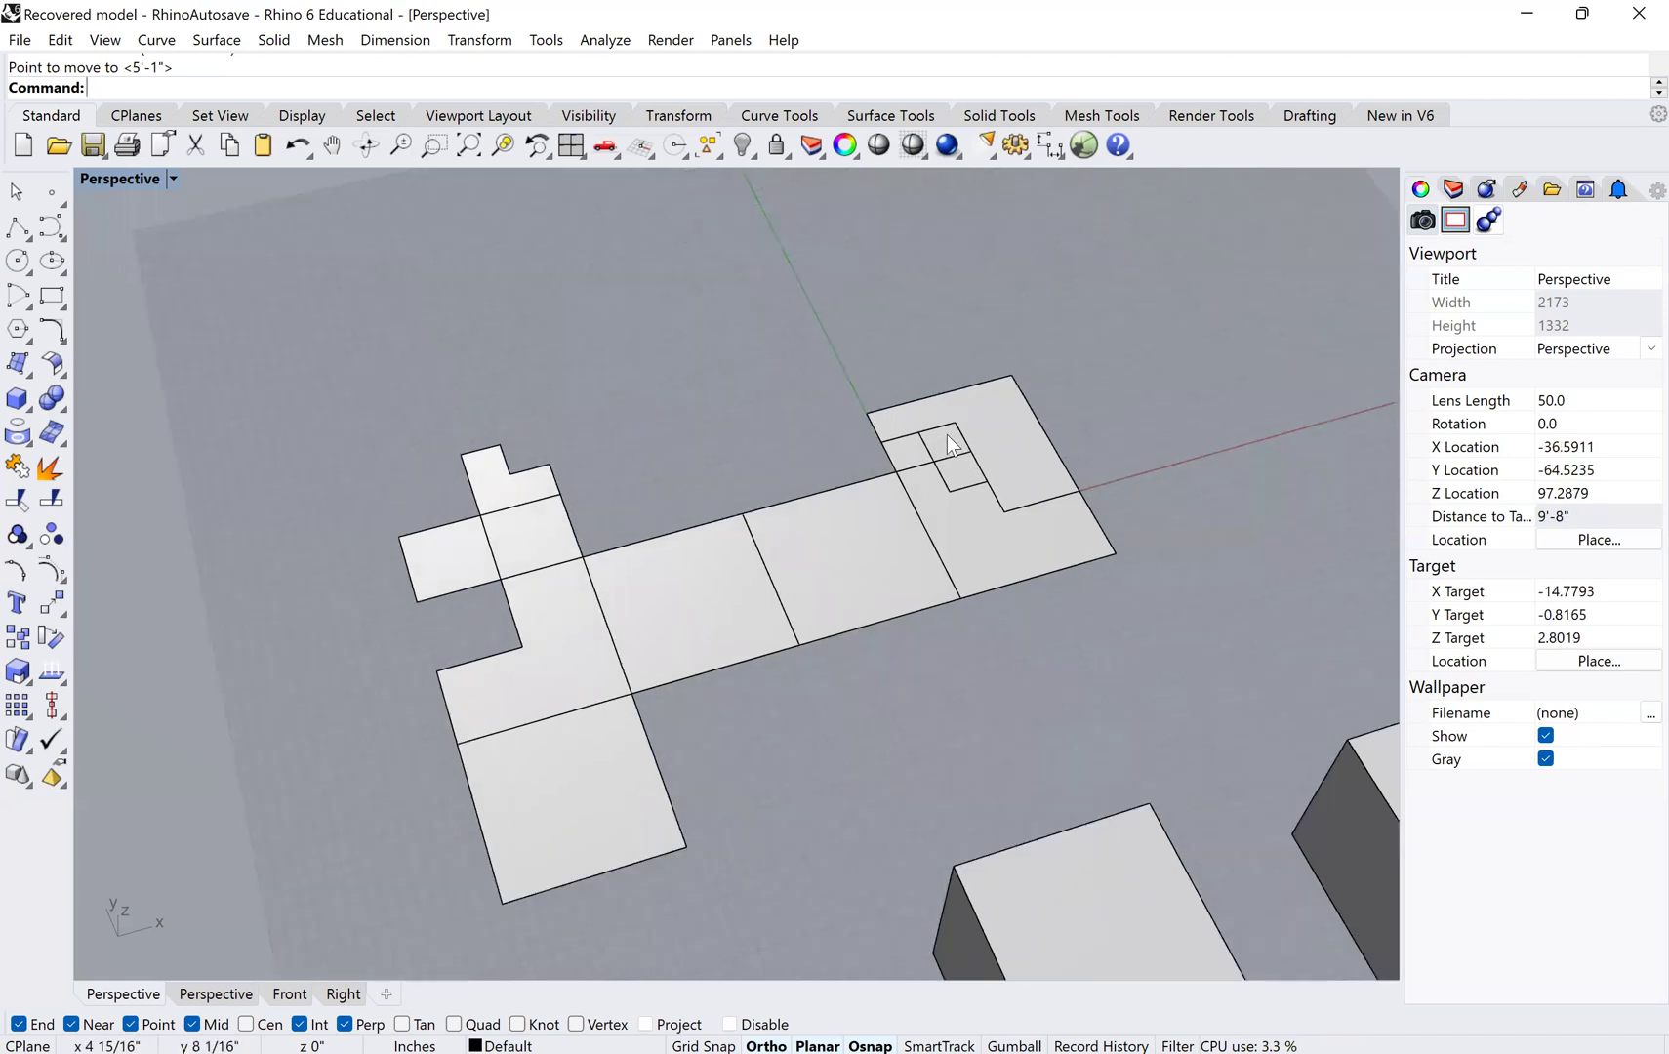
left_click(952, 457)
left_click(1001, 488)
type("m")
key("Return")
left_click(1080, 489)
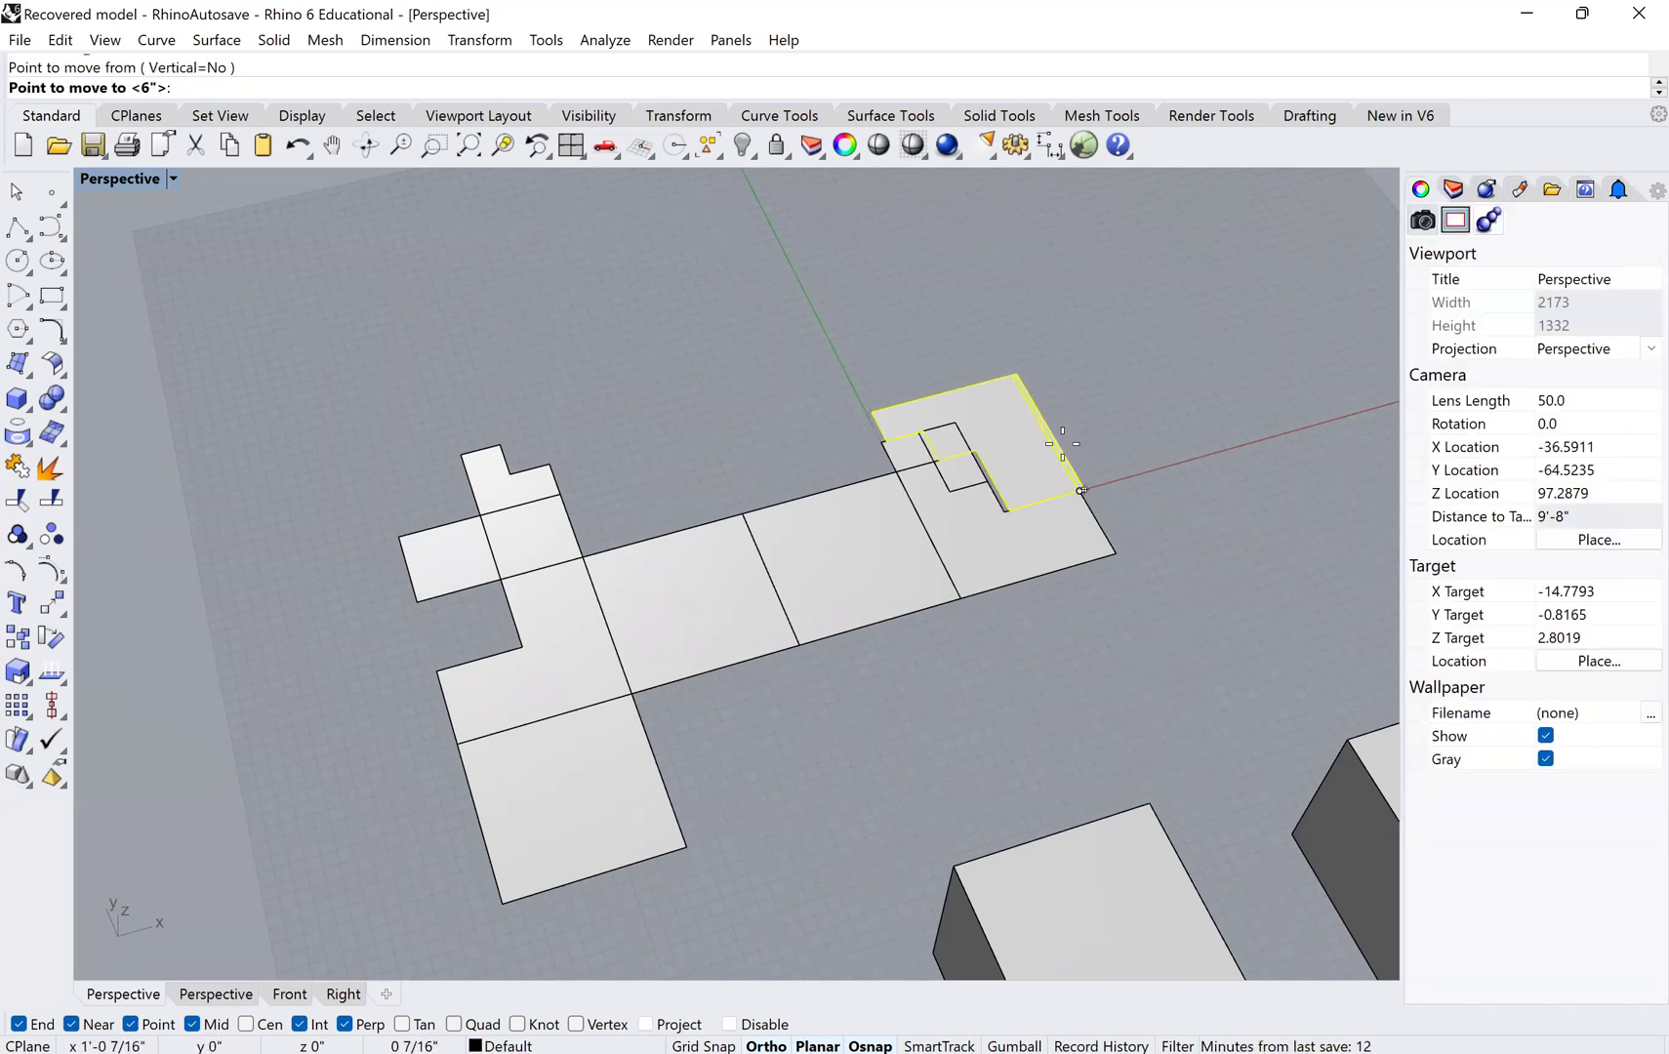
left_click(1161, 420)
- Move the three small square surfaces into the notch, snapping from an edge midpoint
left_click(959, 478)
left_click(924, 474, "shift")
left_click(916, 463, "shift")
type("m")
key("Return")
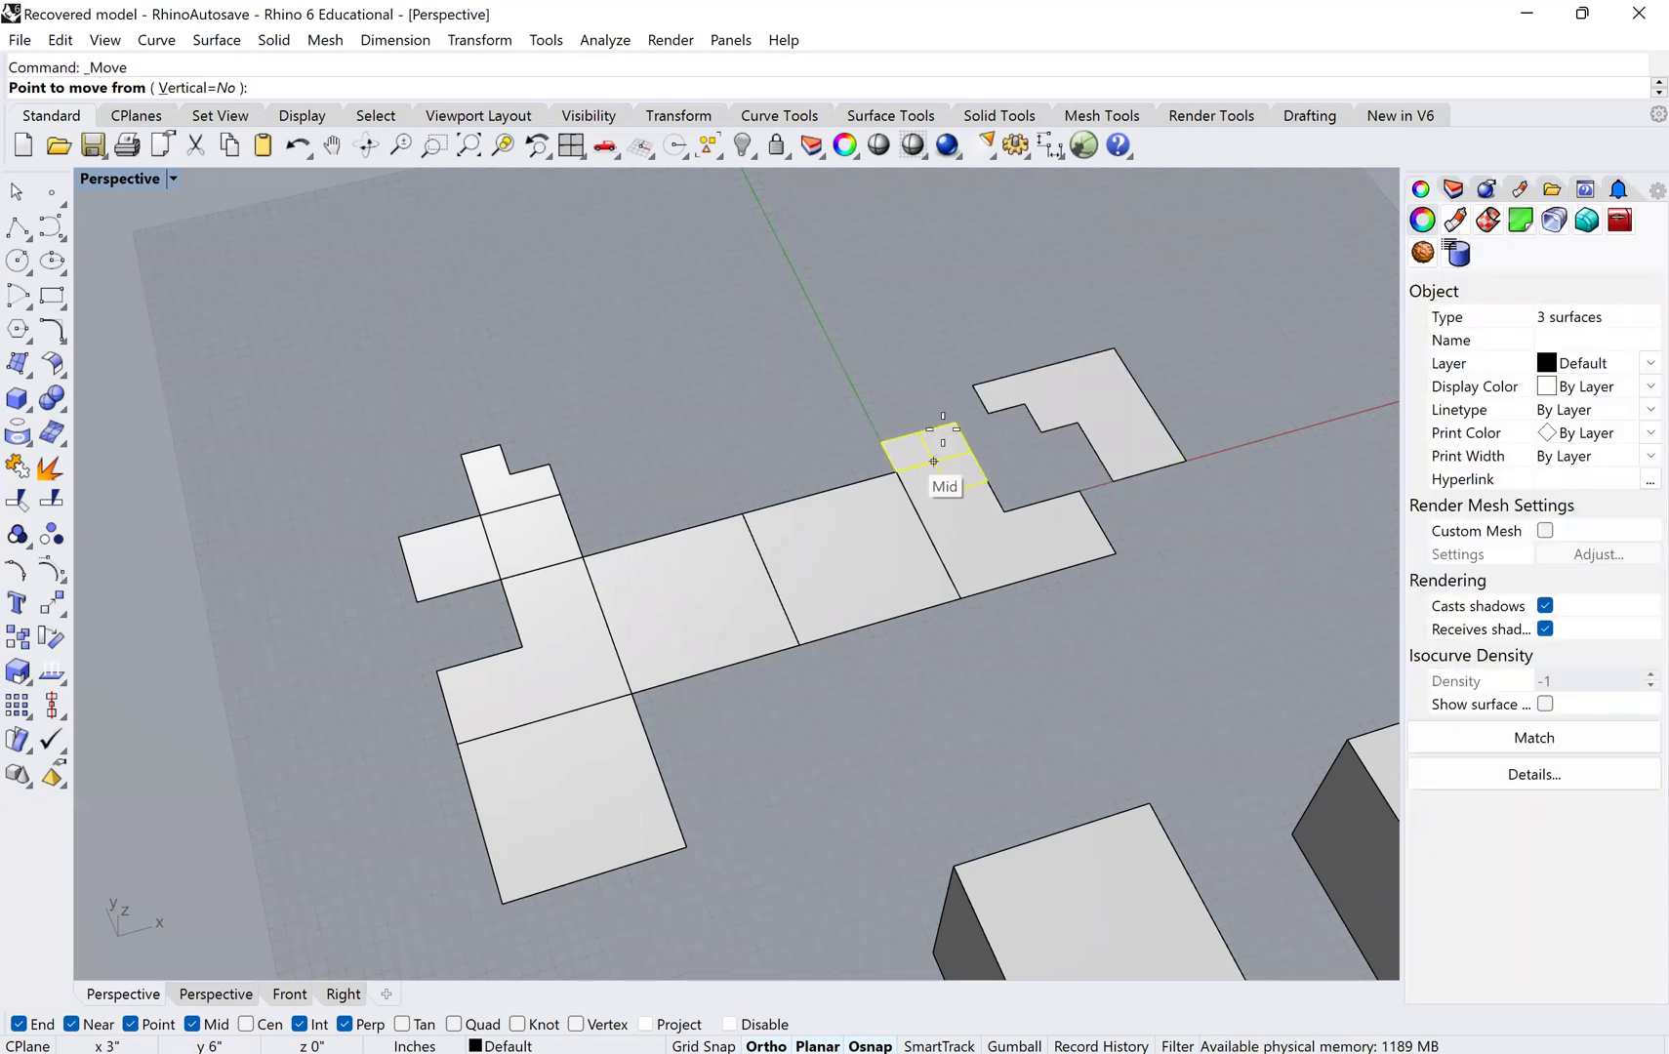
left_click(935, 460)
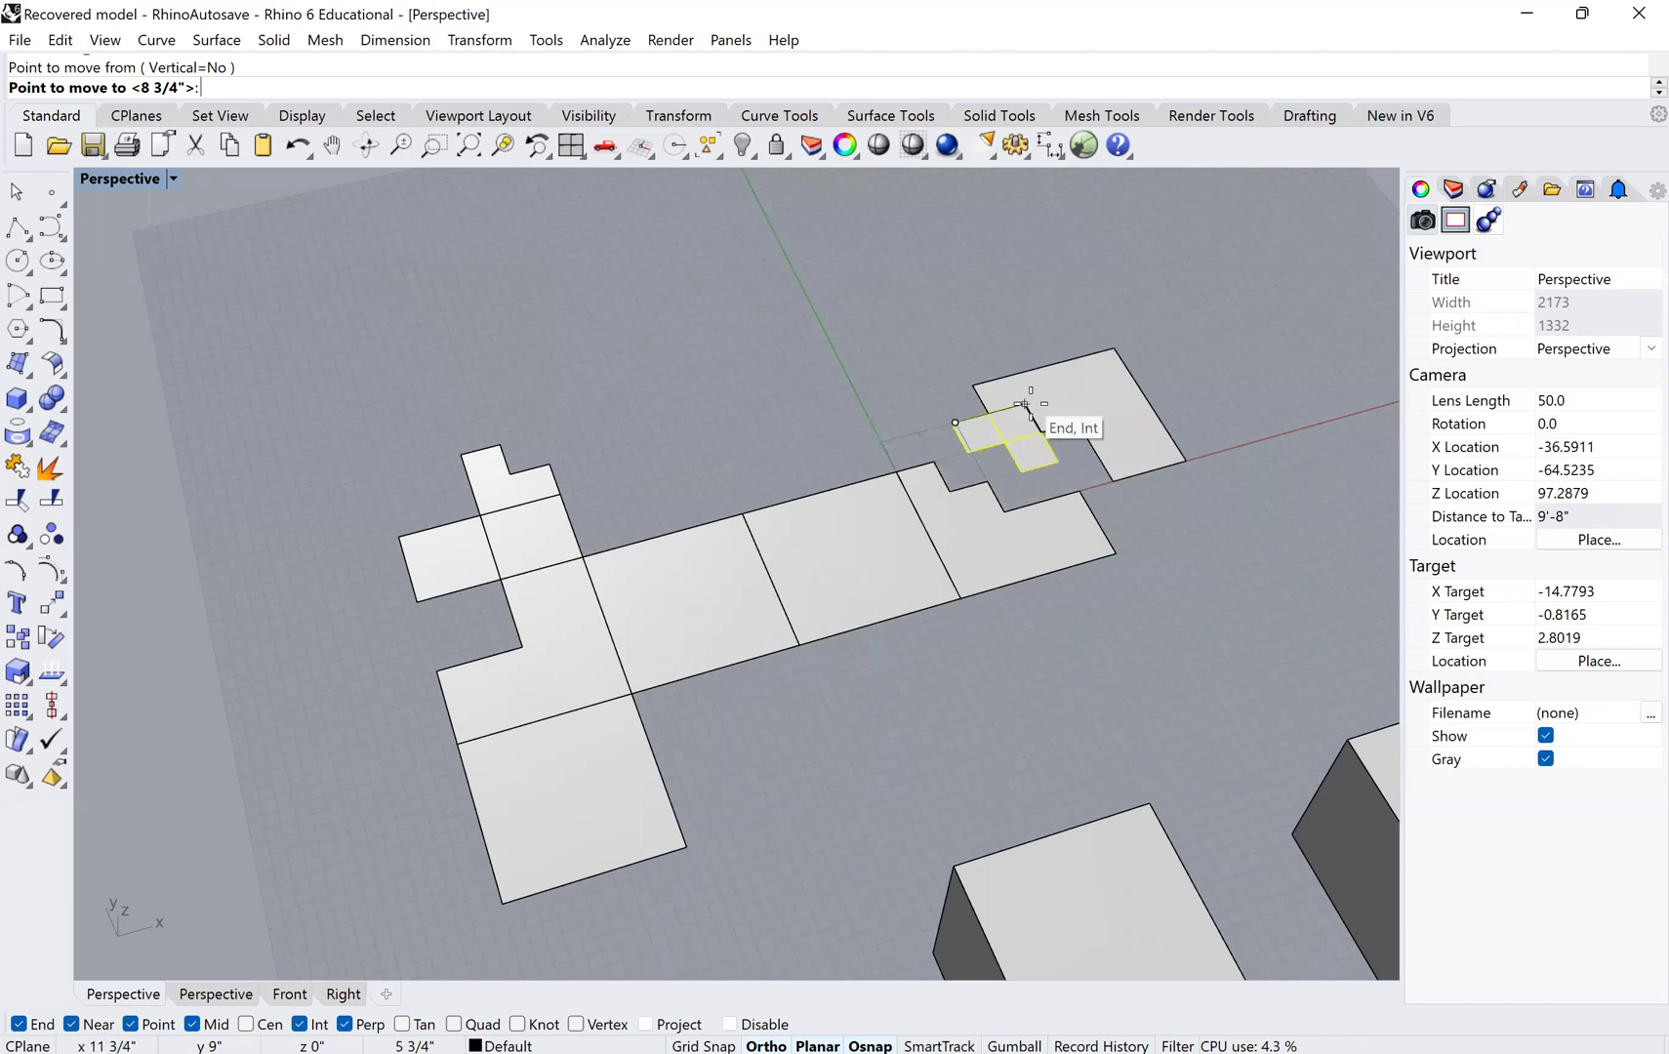
left_click(1011, 445)
left_click(774, 398)
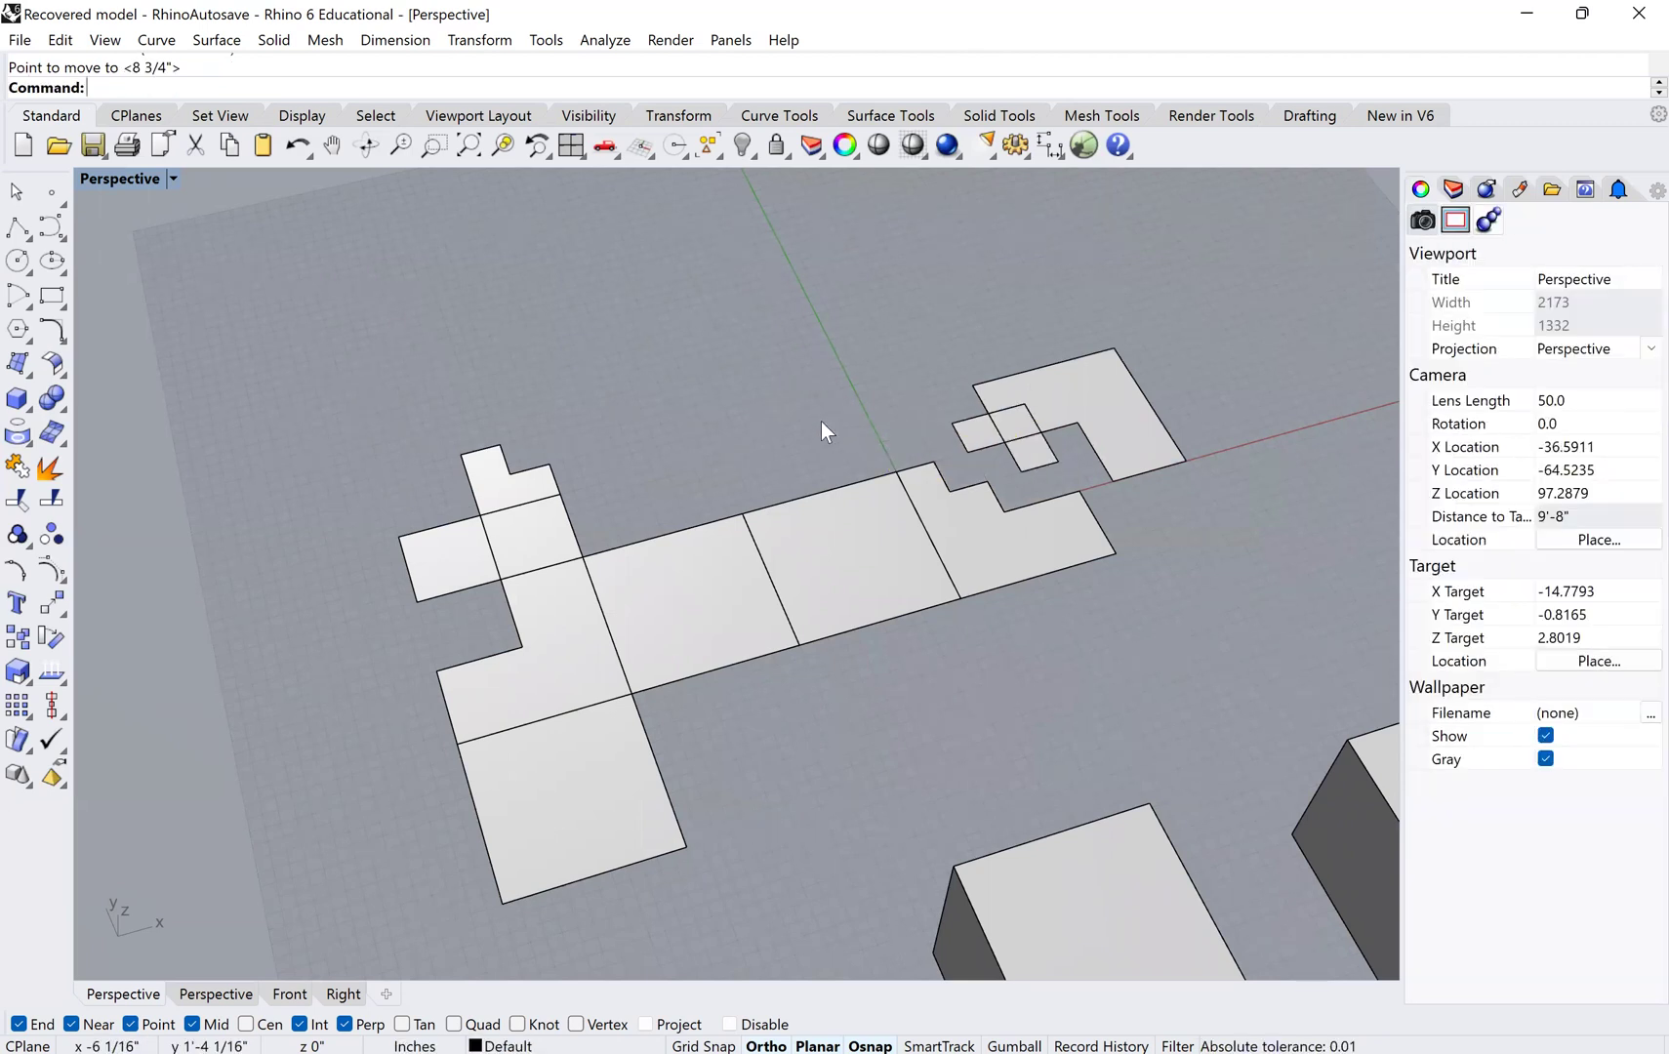
- Nudge two small squares of the upper-left piece into place
scroll(962, 652, "down", 4)
right_click_drag(1121, 515, 1159, 588)
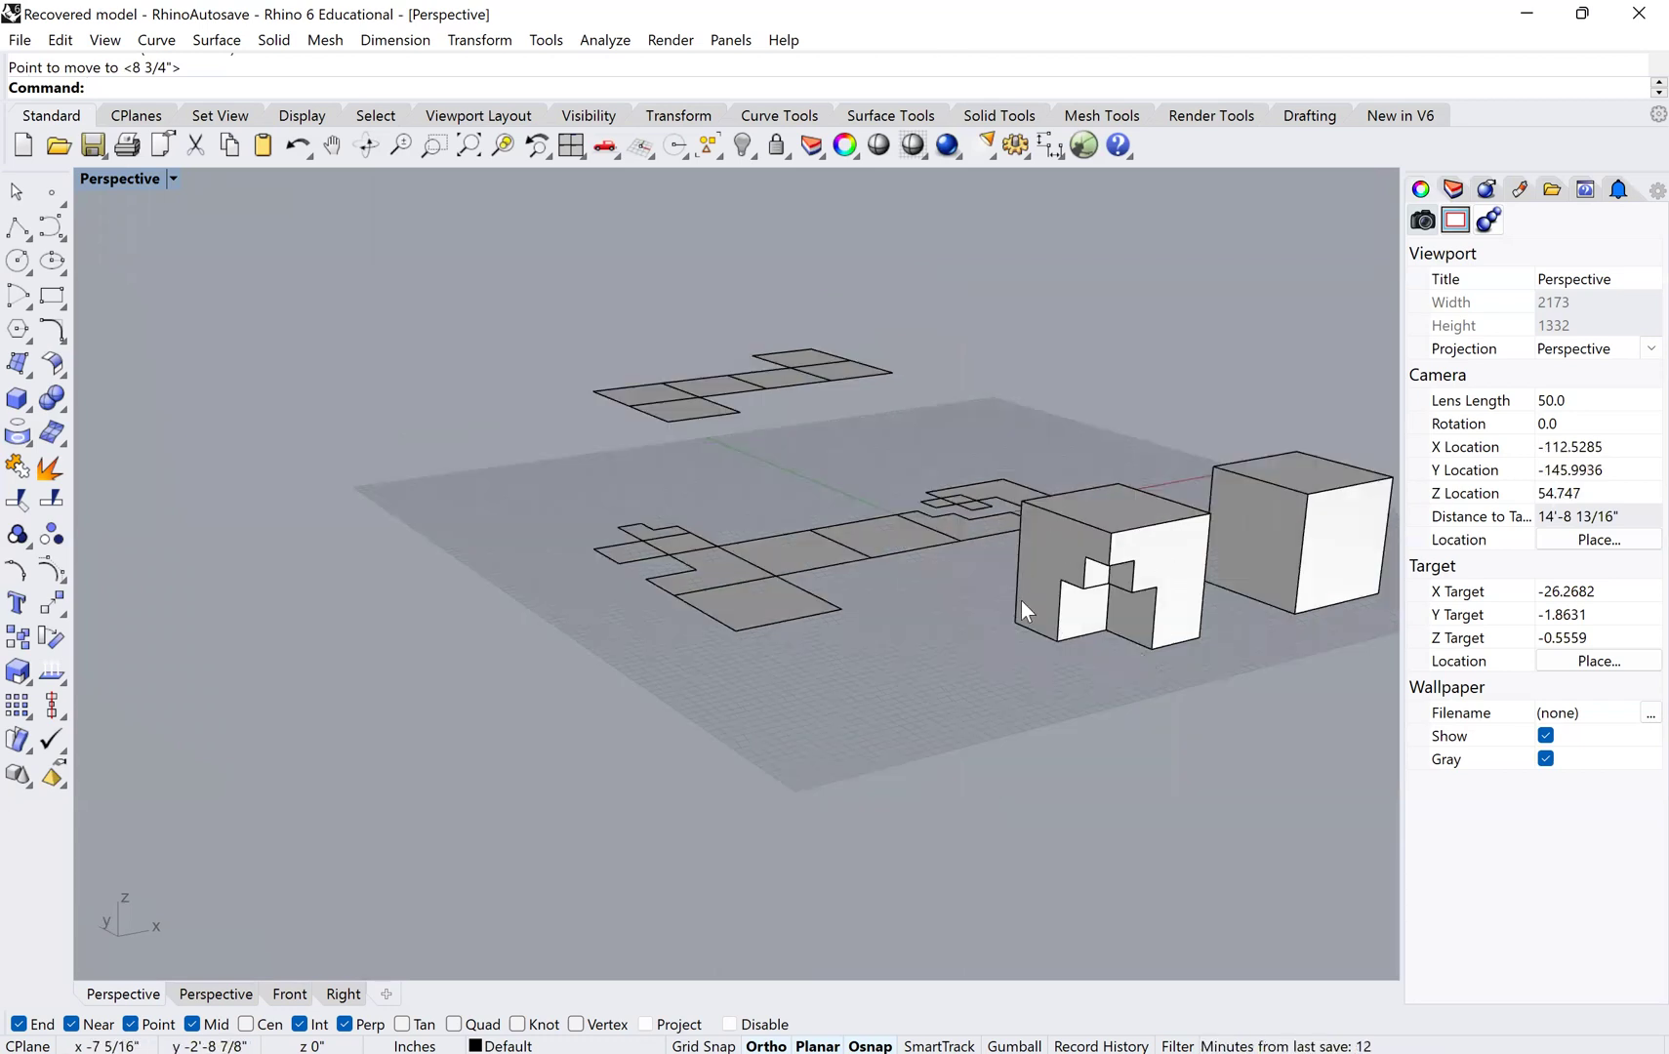
right_click_drag(943, 544, 957, 607)
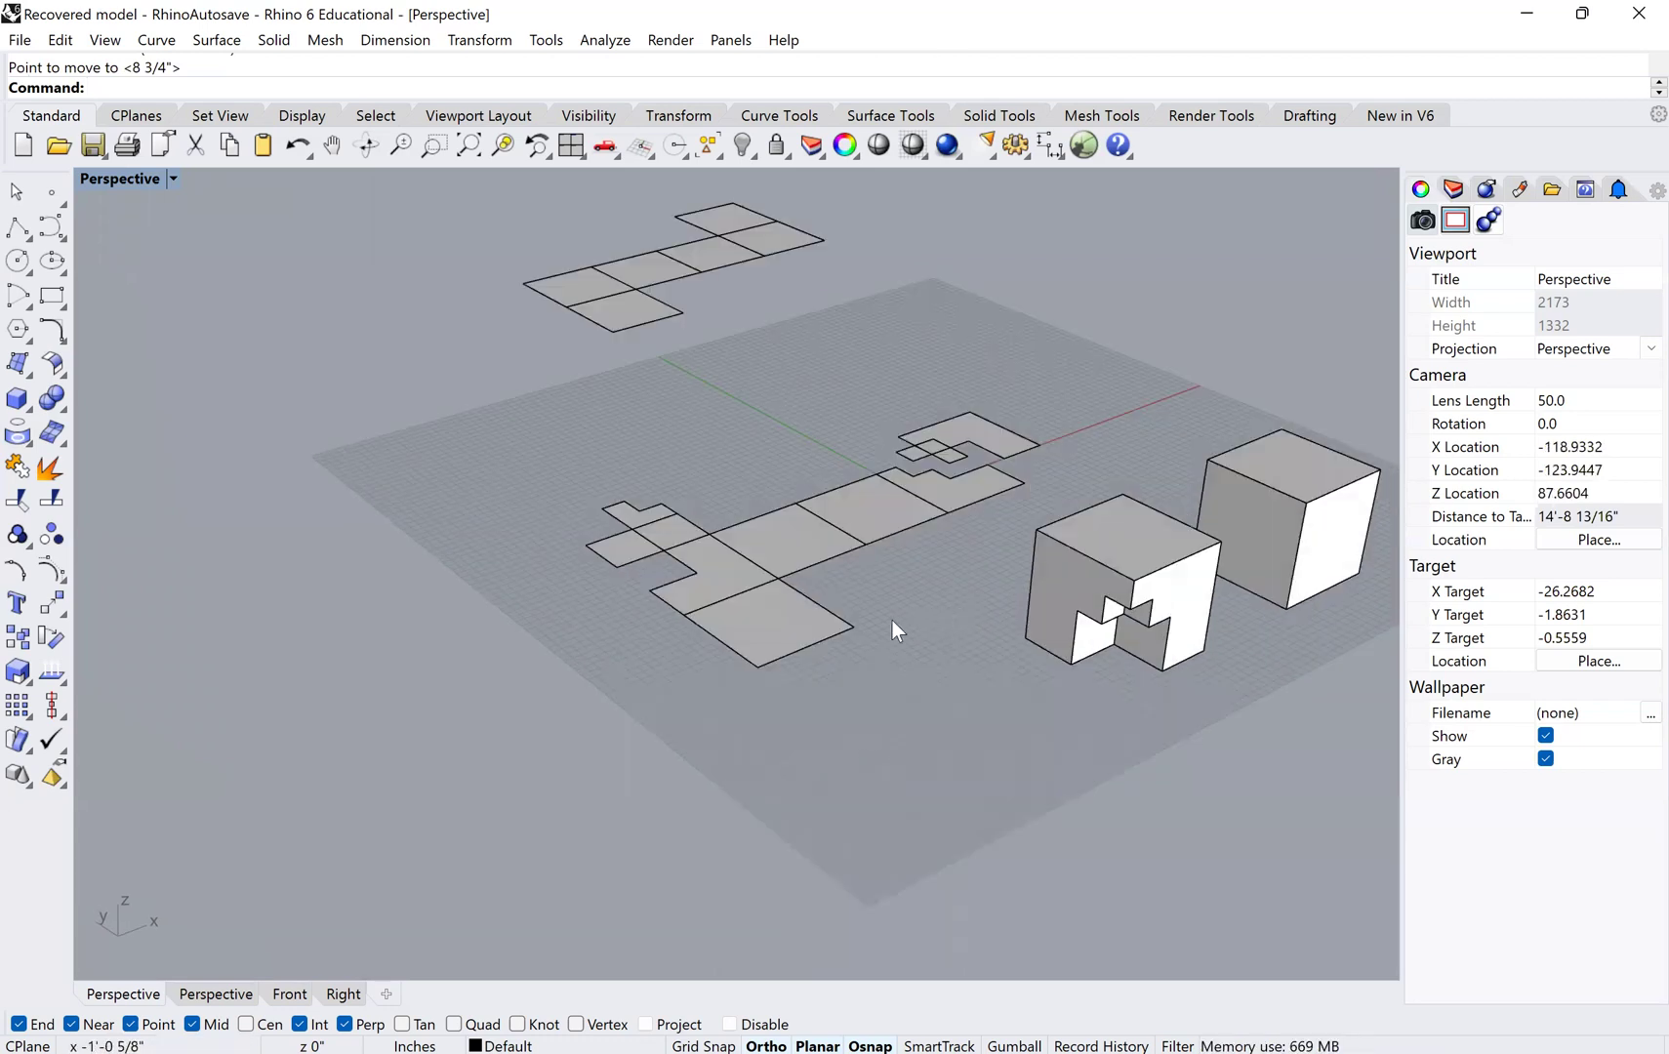
right_click_drag(617, 542, 574, 541)
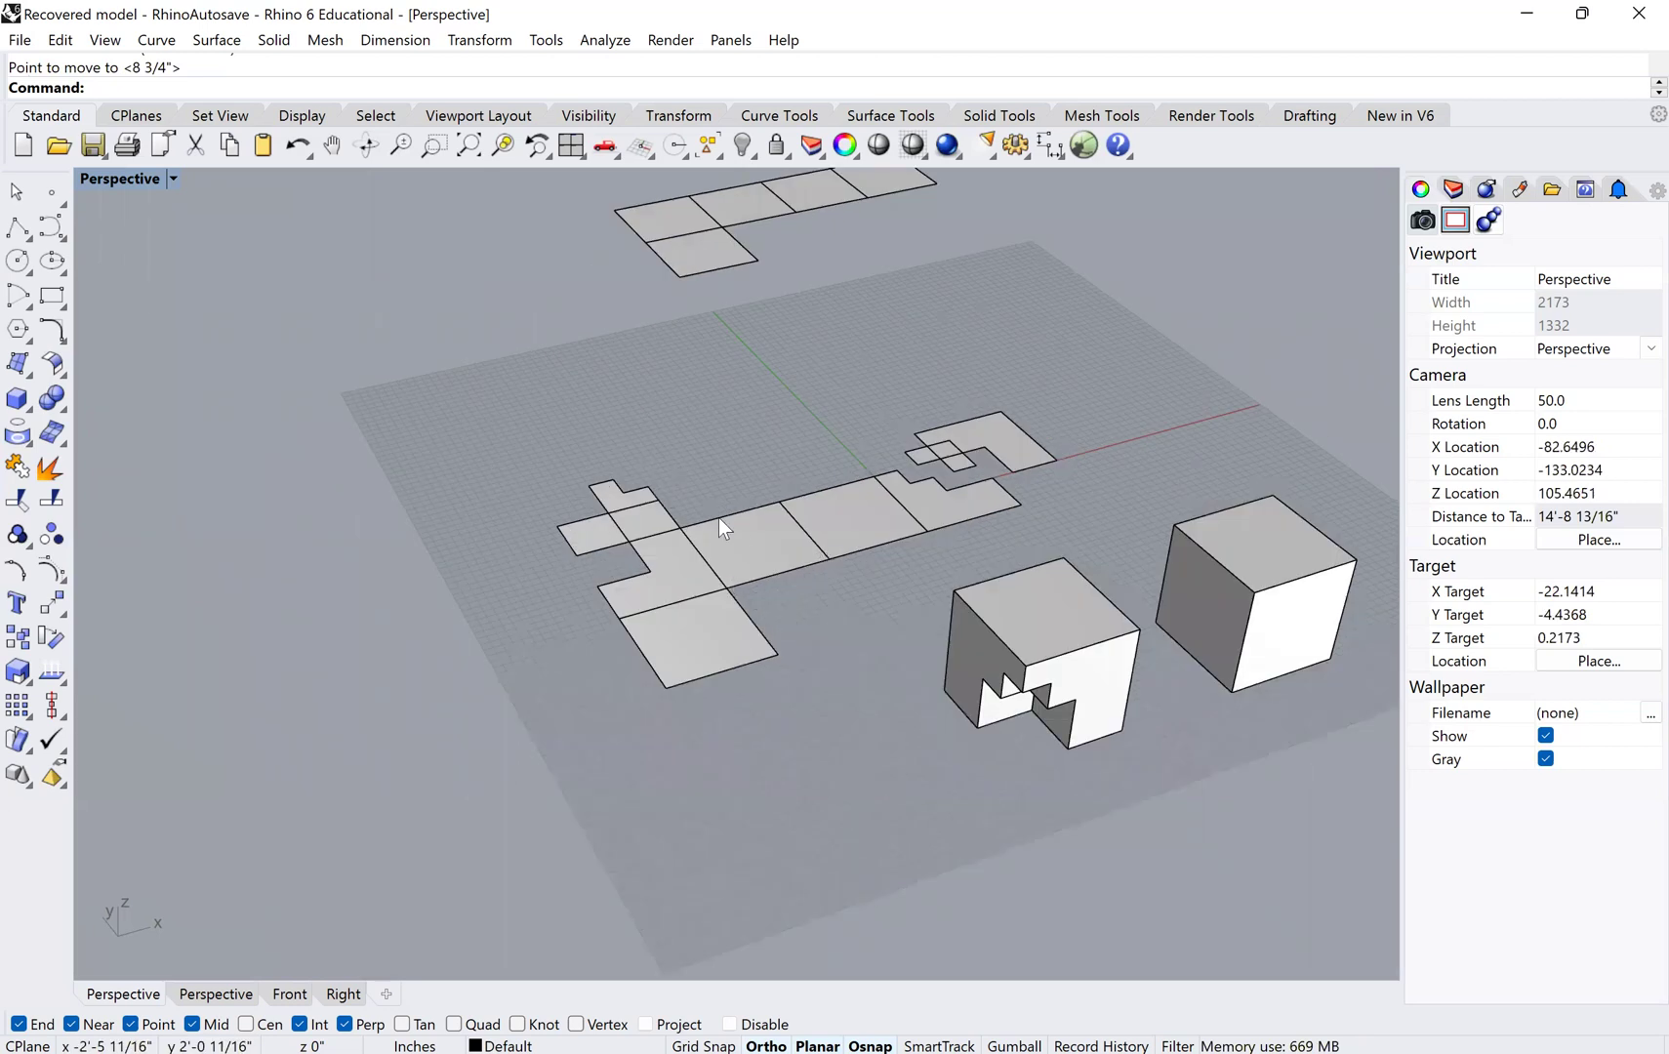
right_click_drag(804, 596, 667, 484)
left_click(678, 473)
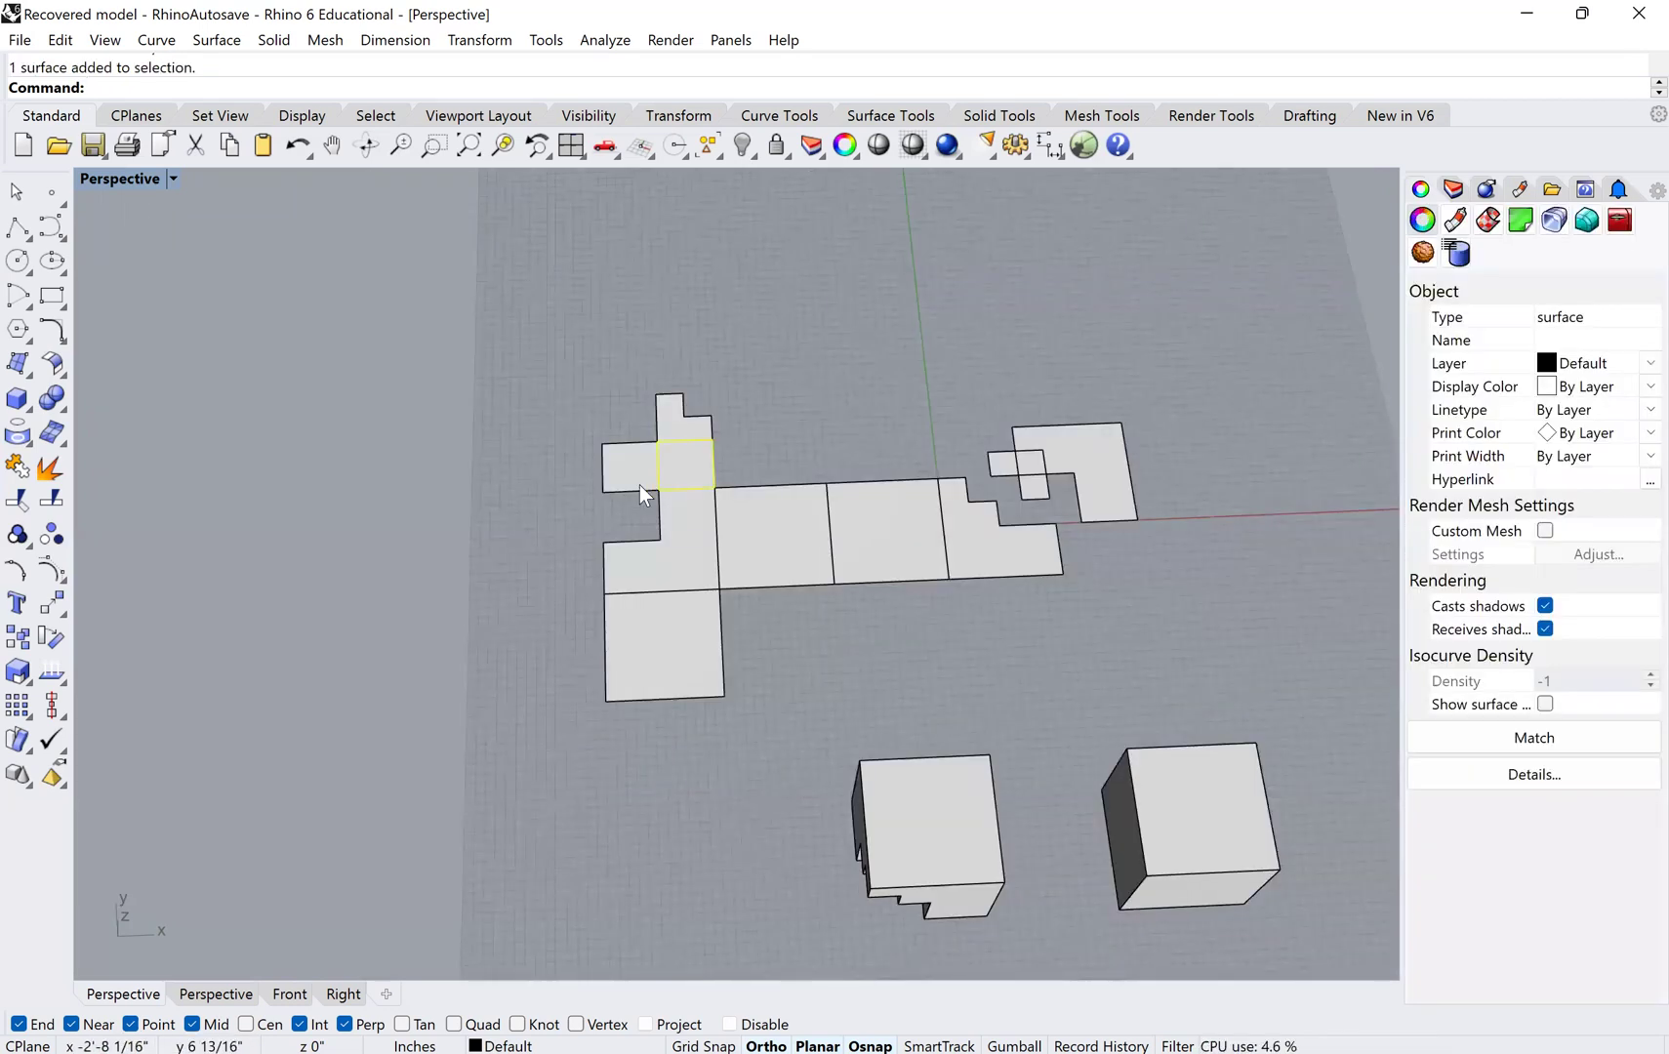
left_click(639, 485, "shift")
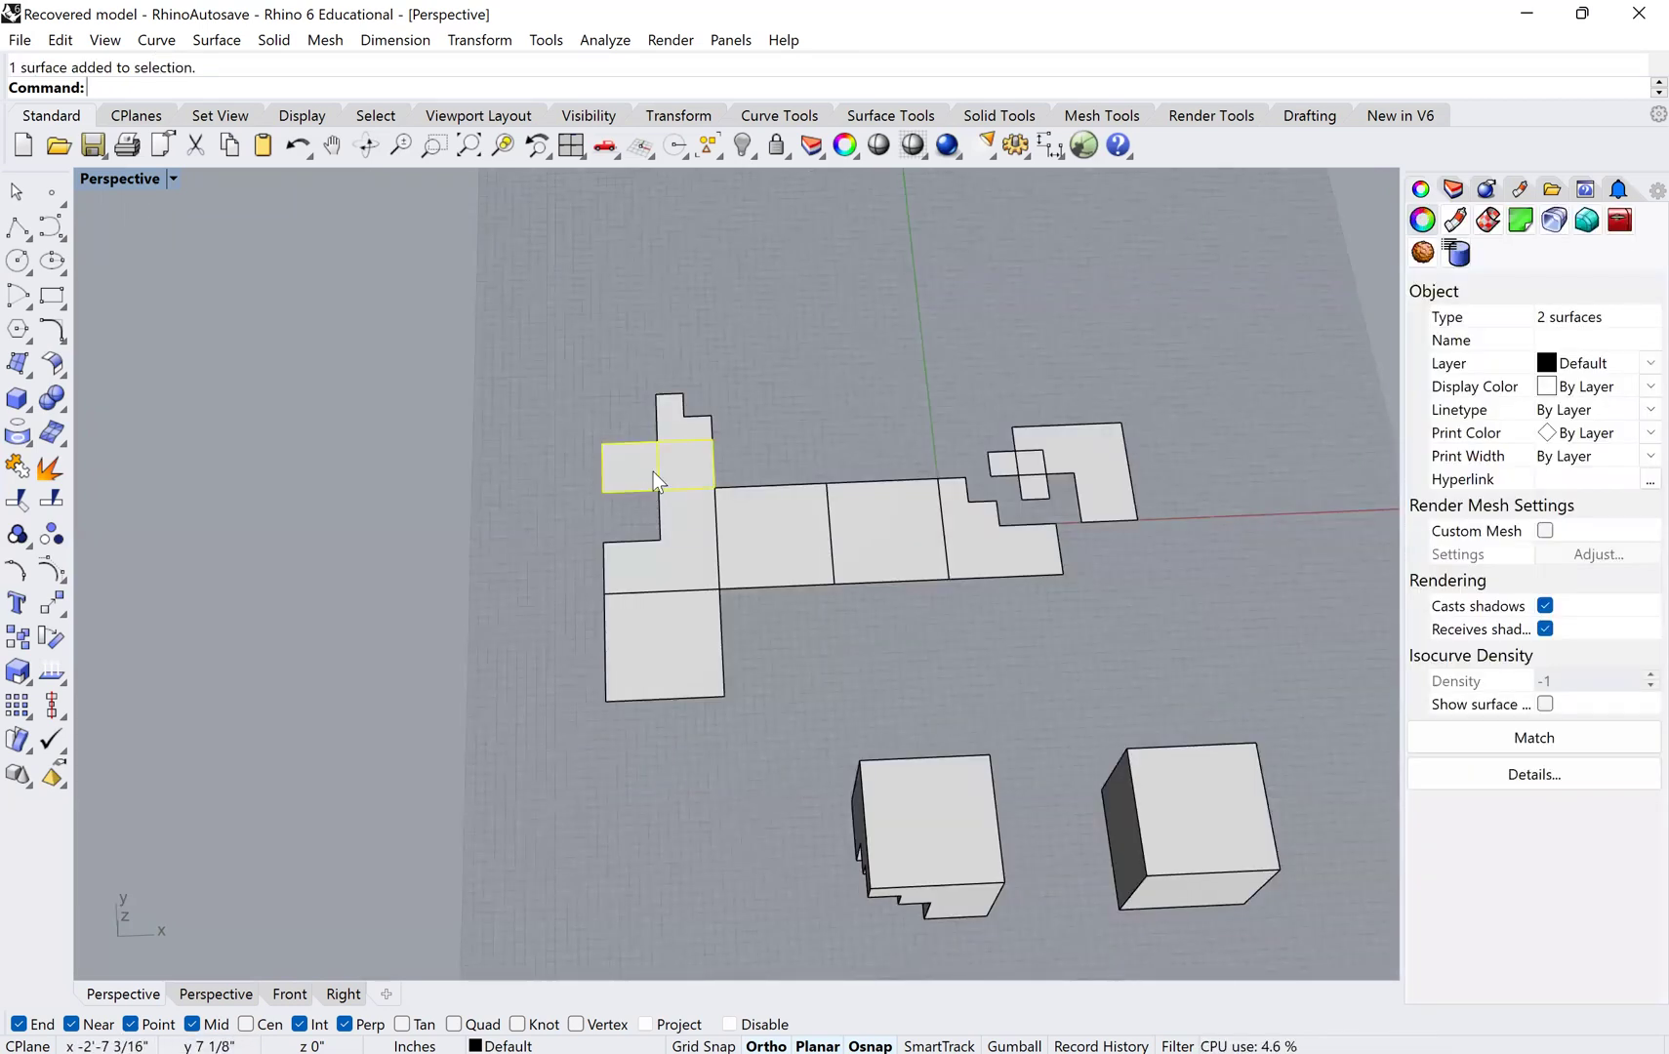
right_click(775, 457)
left_click(776, 458)
left_click(786, 445)
left_click(827, 624)
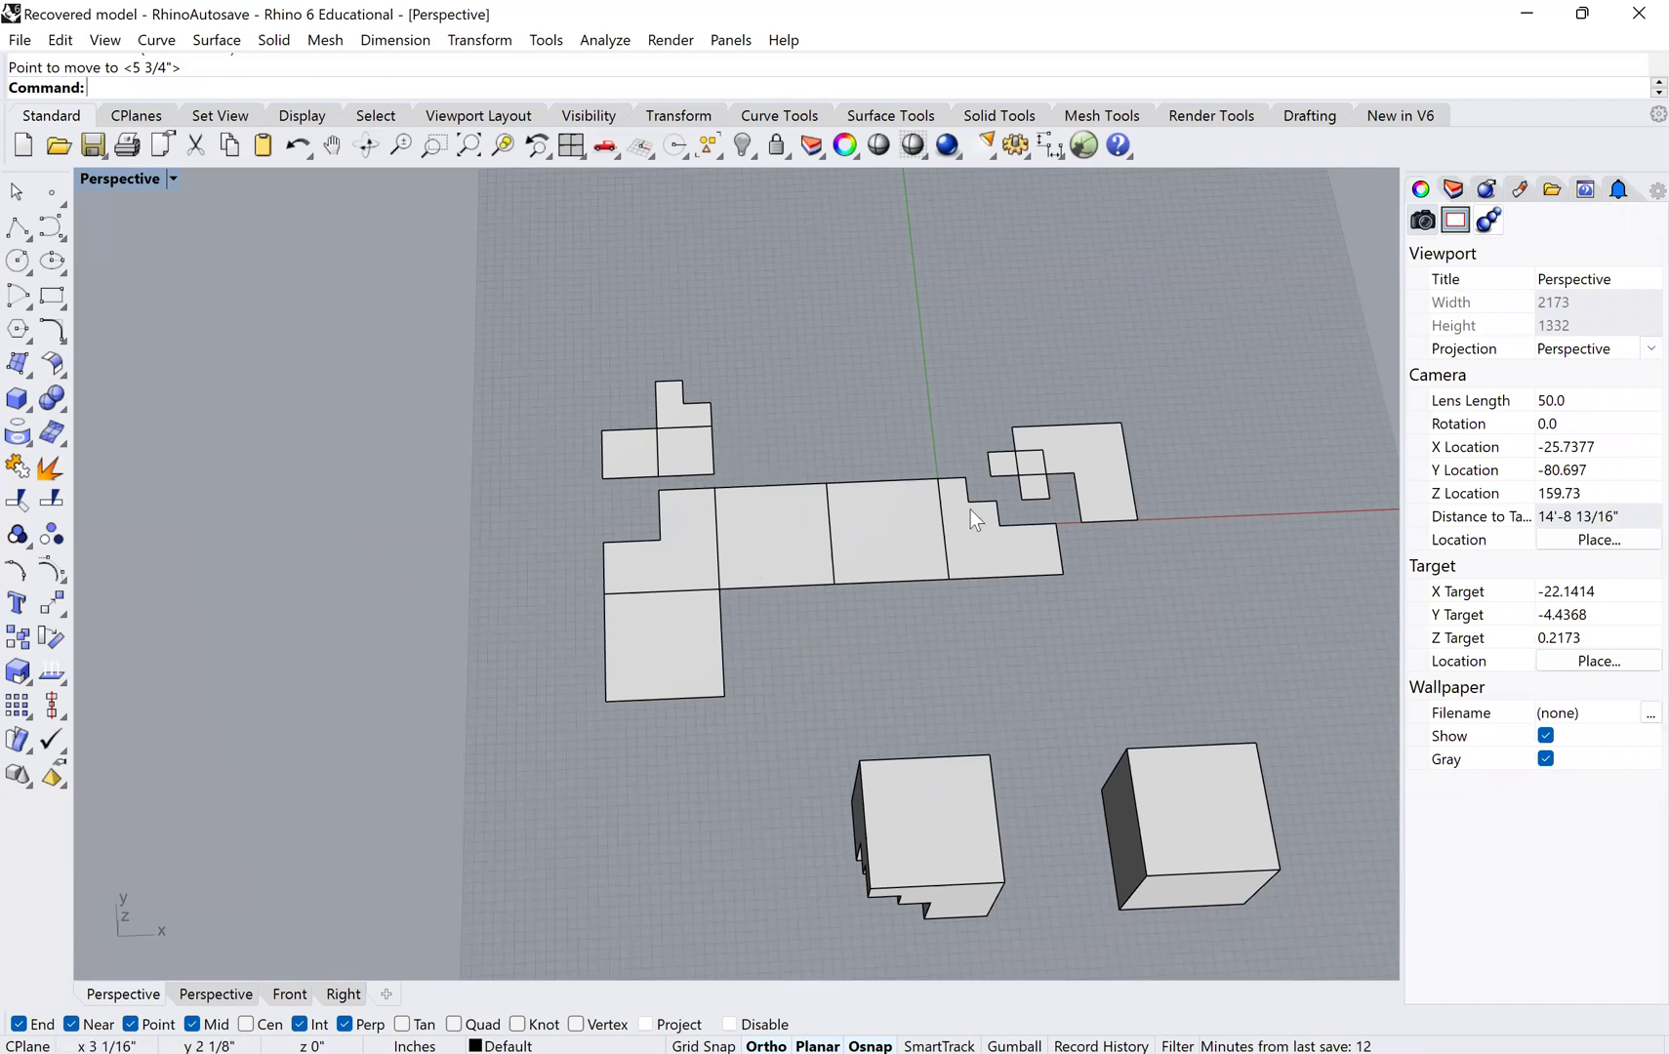
- Move the two small squares beside the L-shaped piece onto the upper-left piece
left_click(1005, 461)
left_click(1029, 485)
right_click(1029, 486)
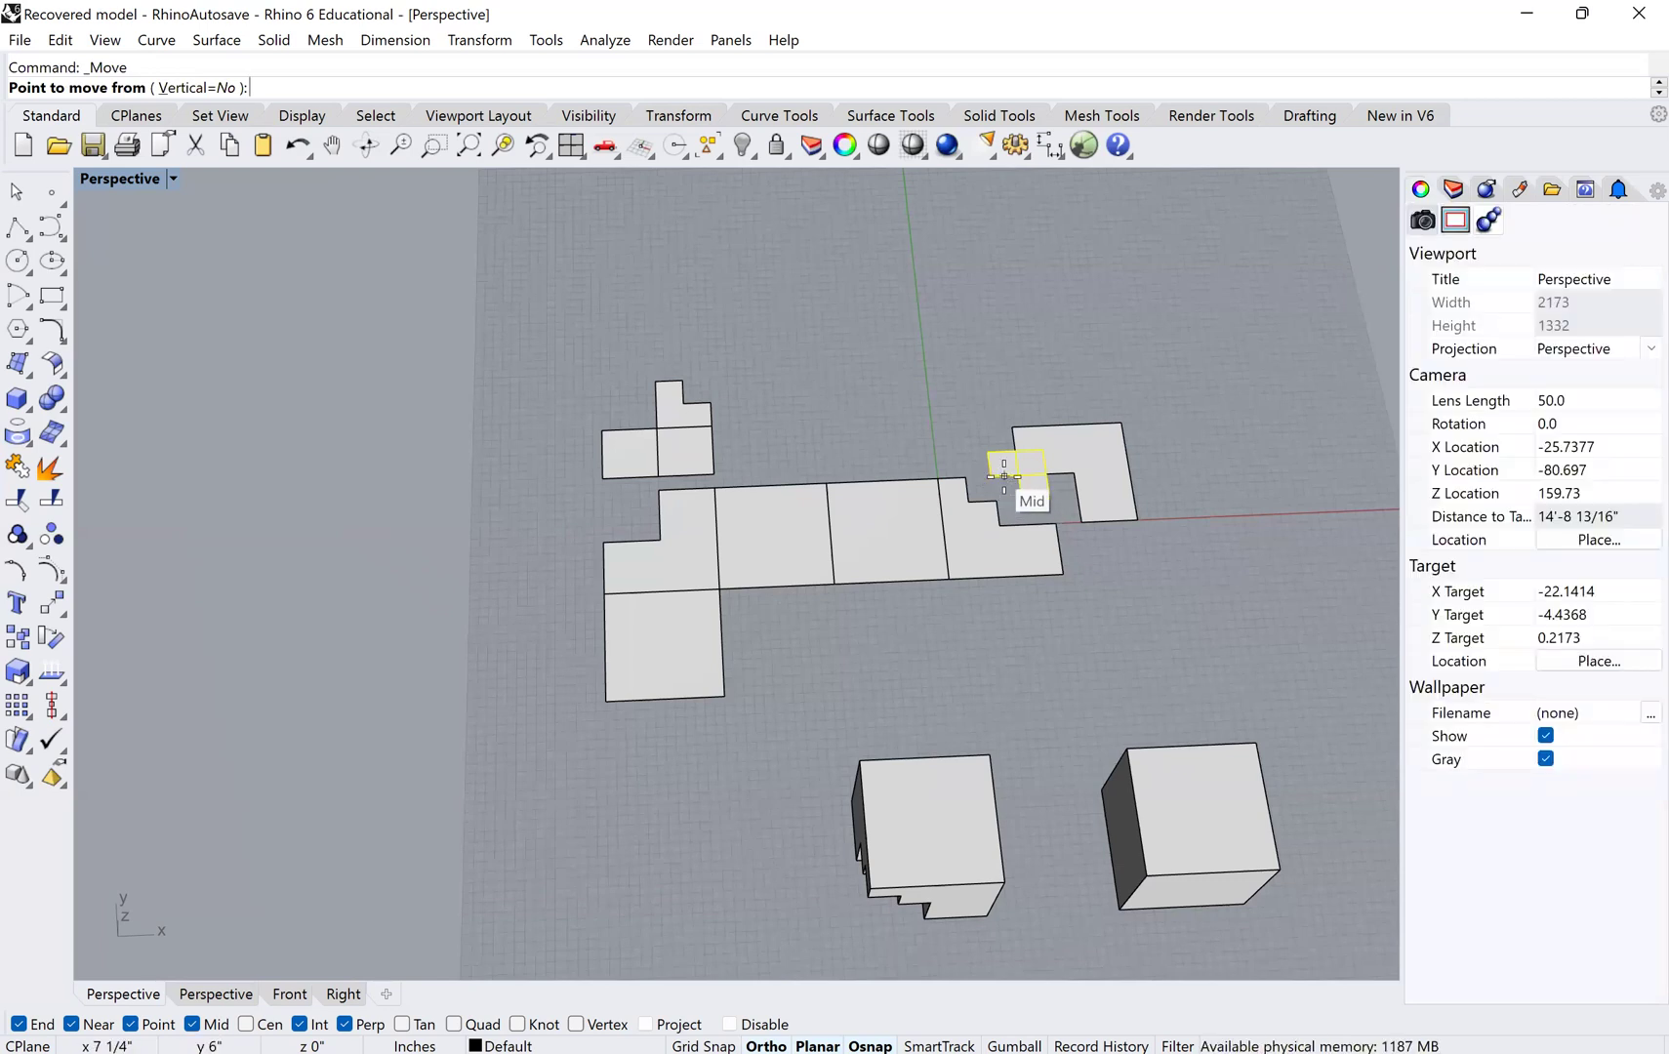
left_click(1031, 474)
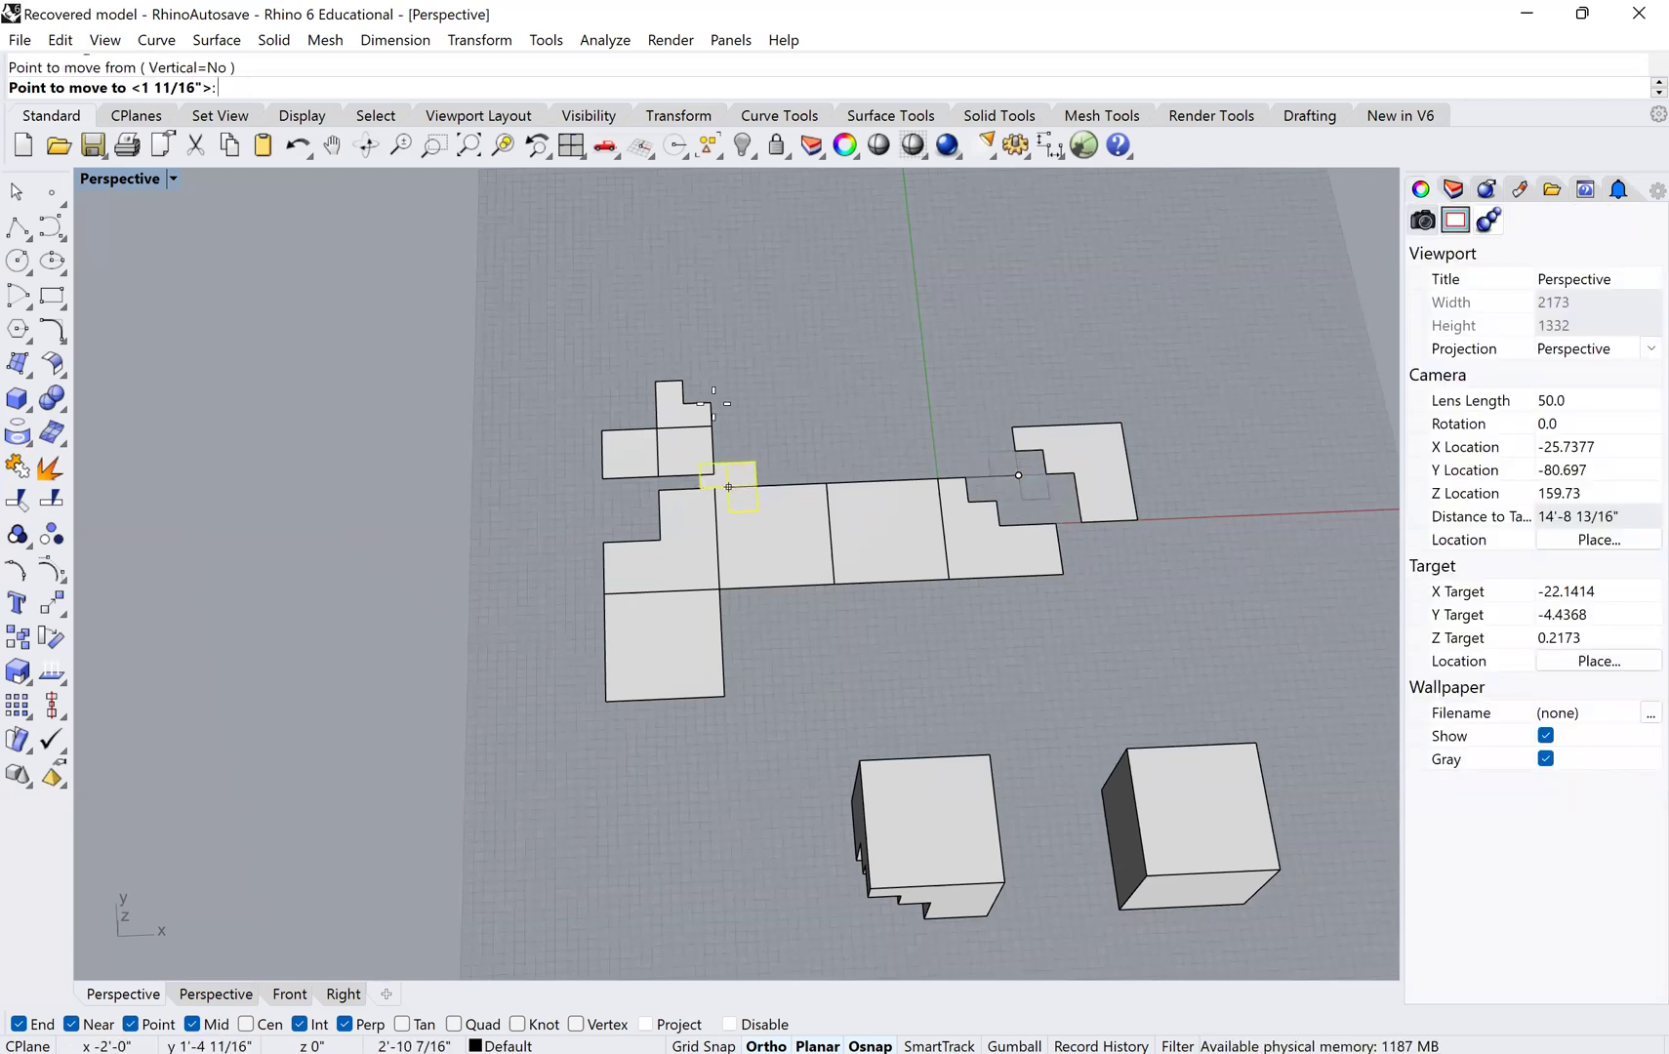
left_click(682, 380)
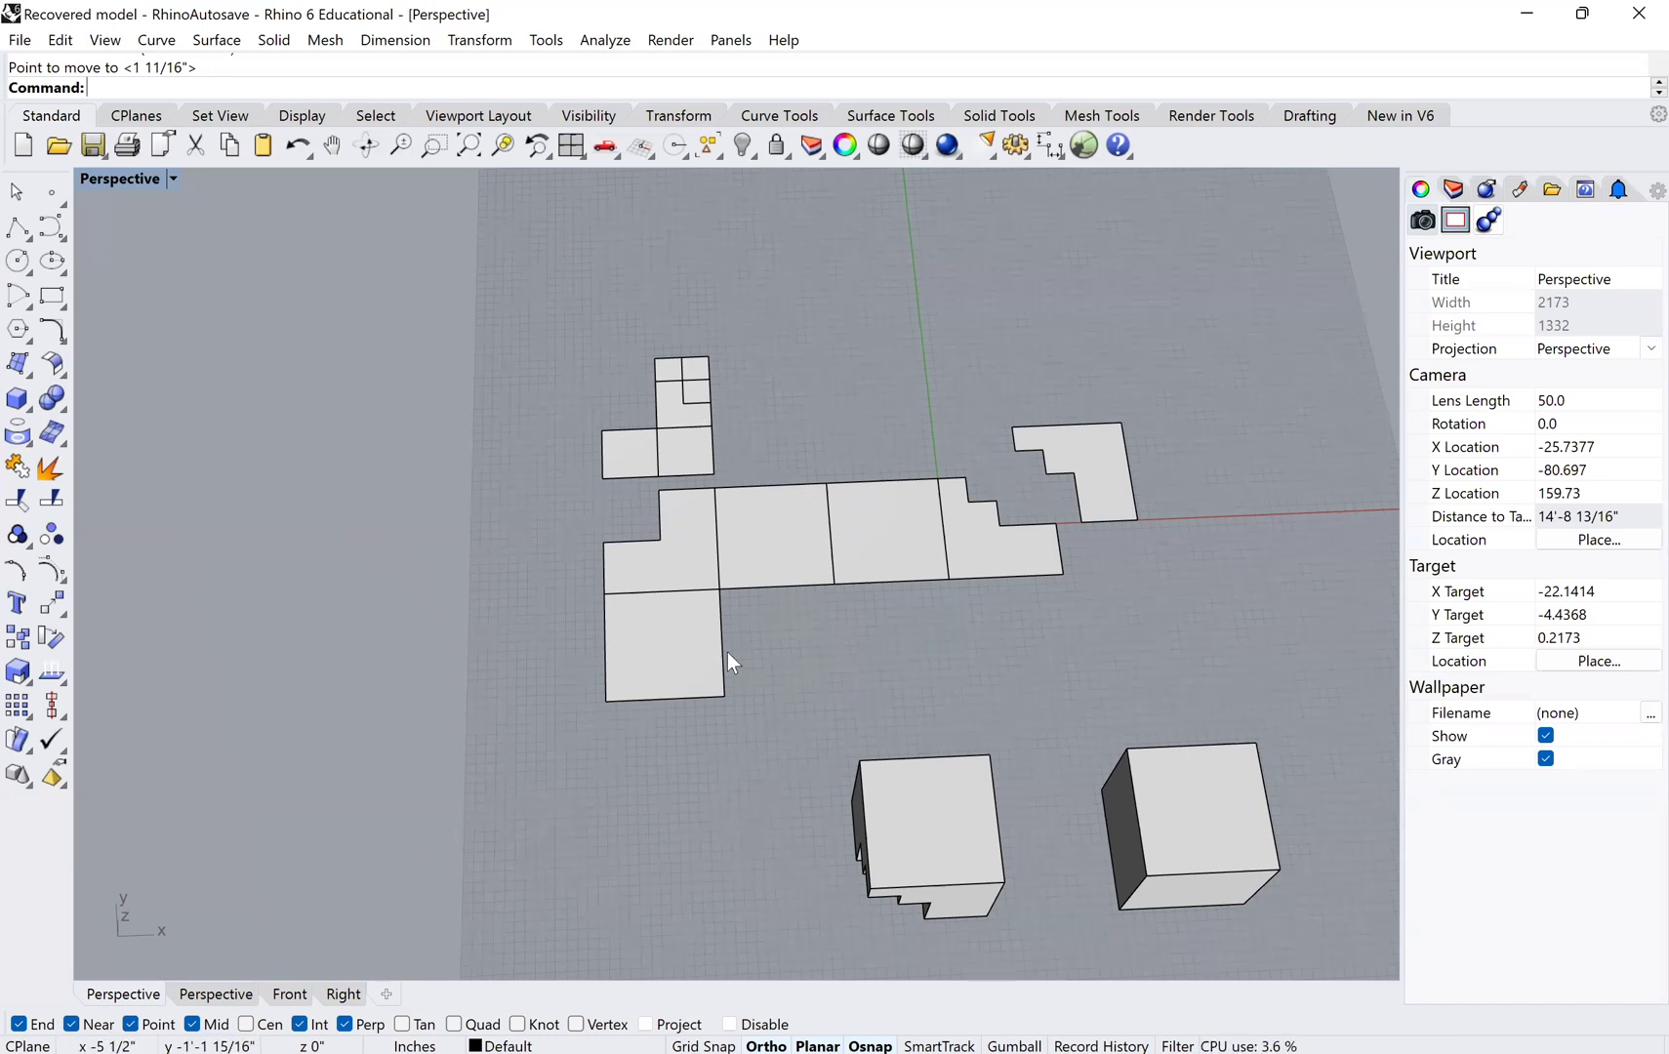
right_click_drag(840, 614, 906, 597)
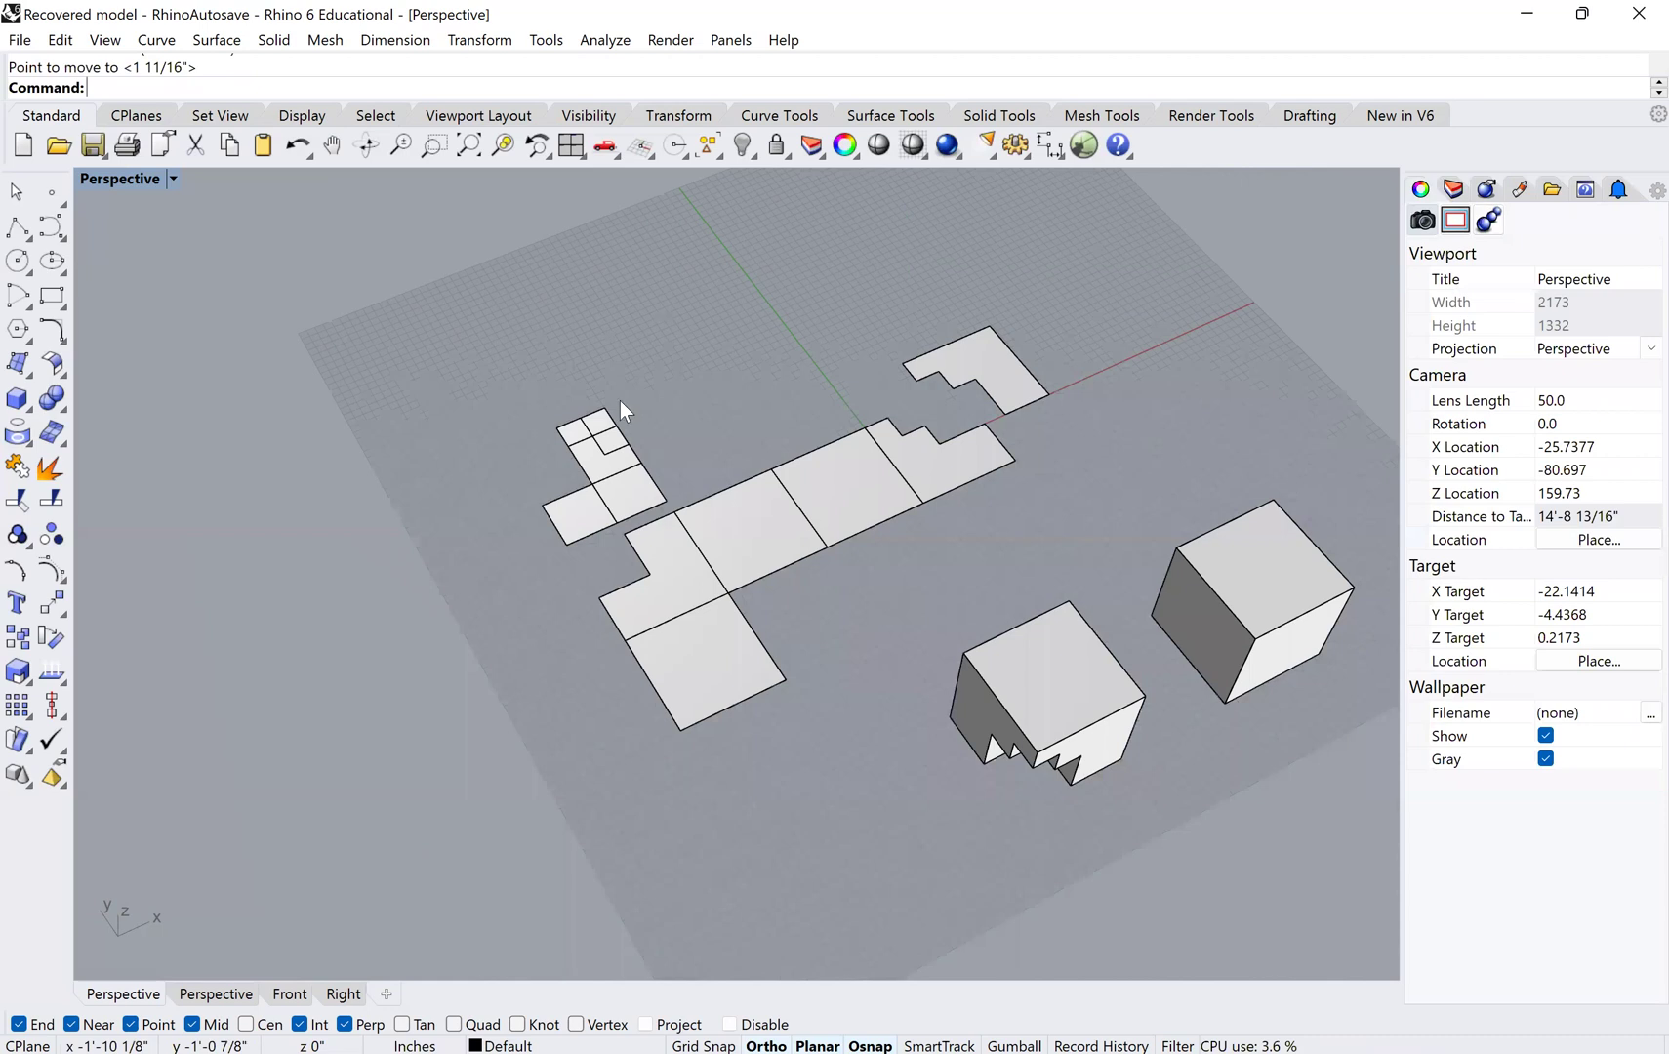
right_click_drag(620, 400, 571, 465)
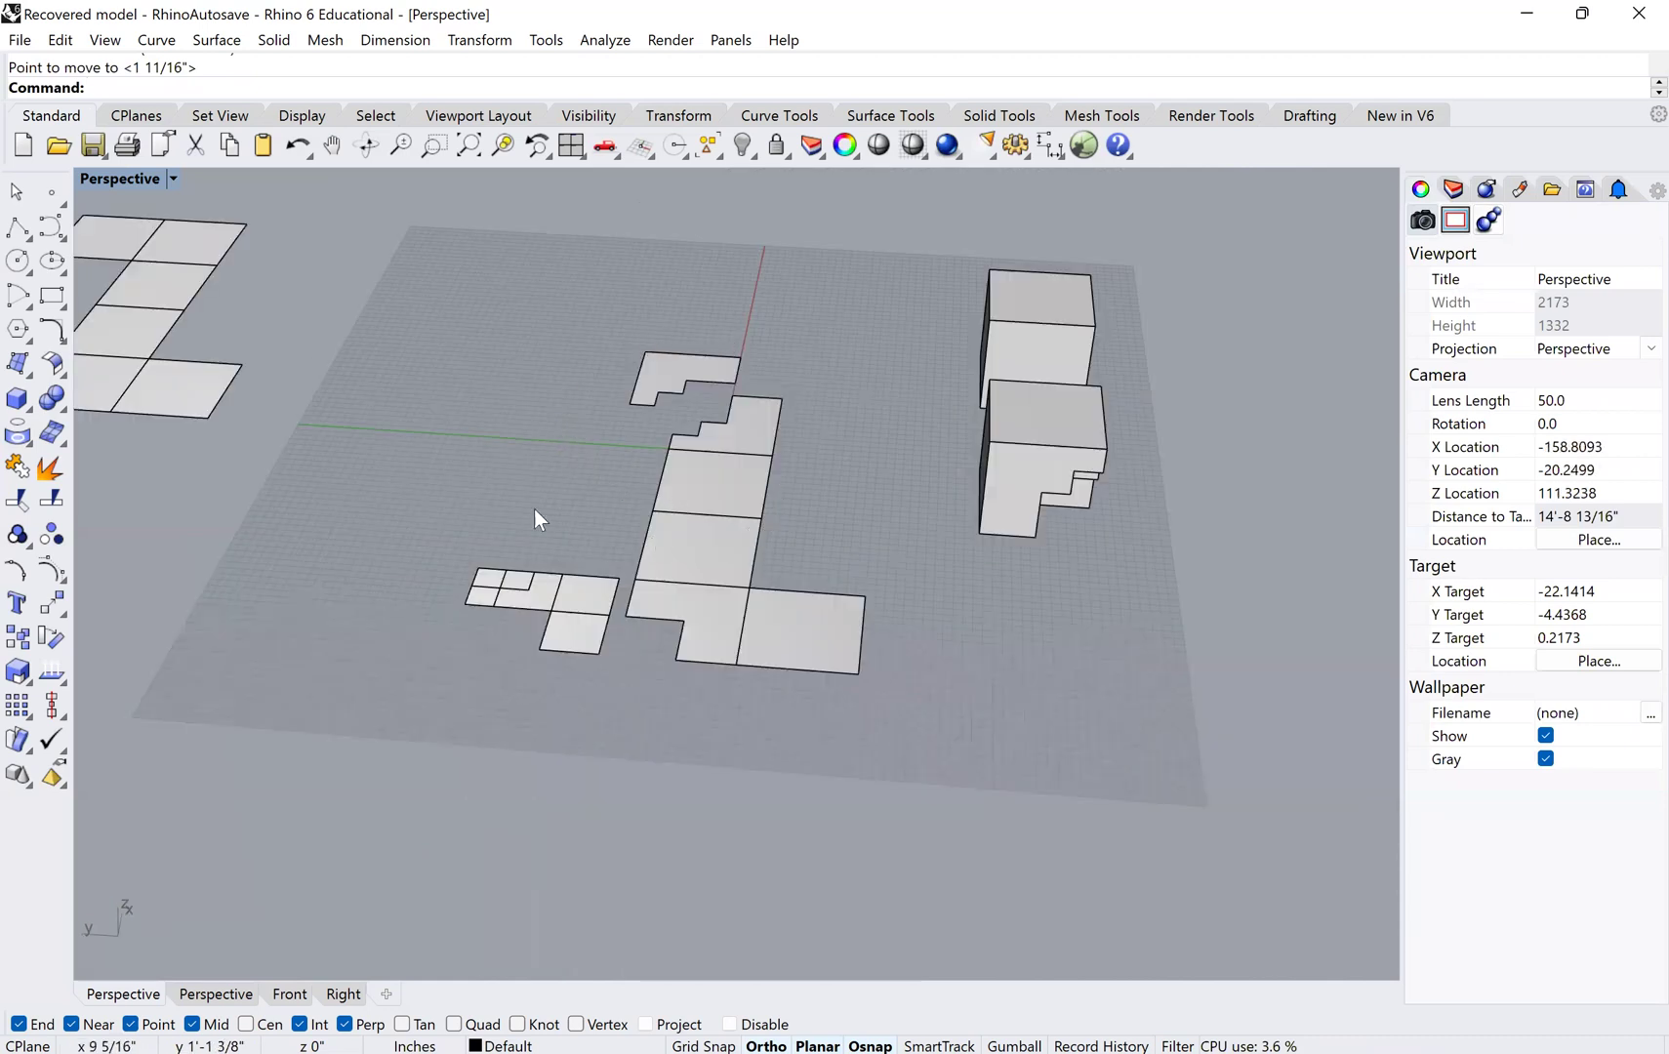
scroll(737, 355, "down", 2)
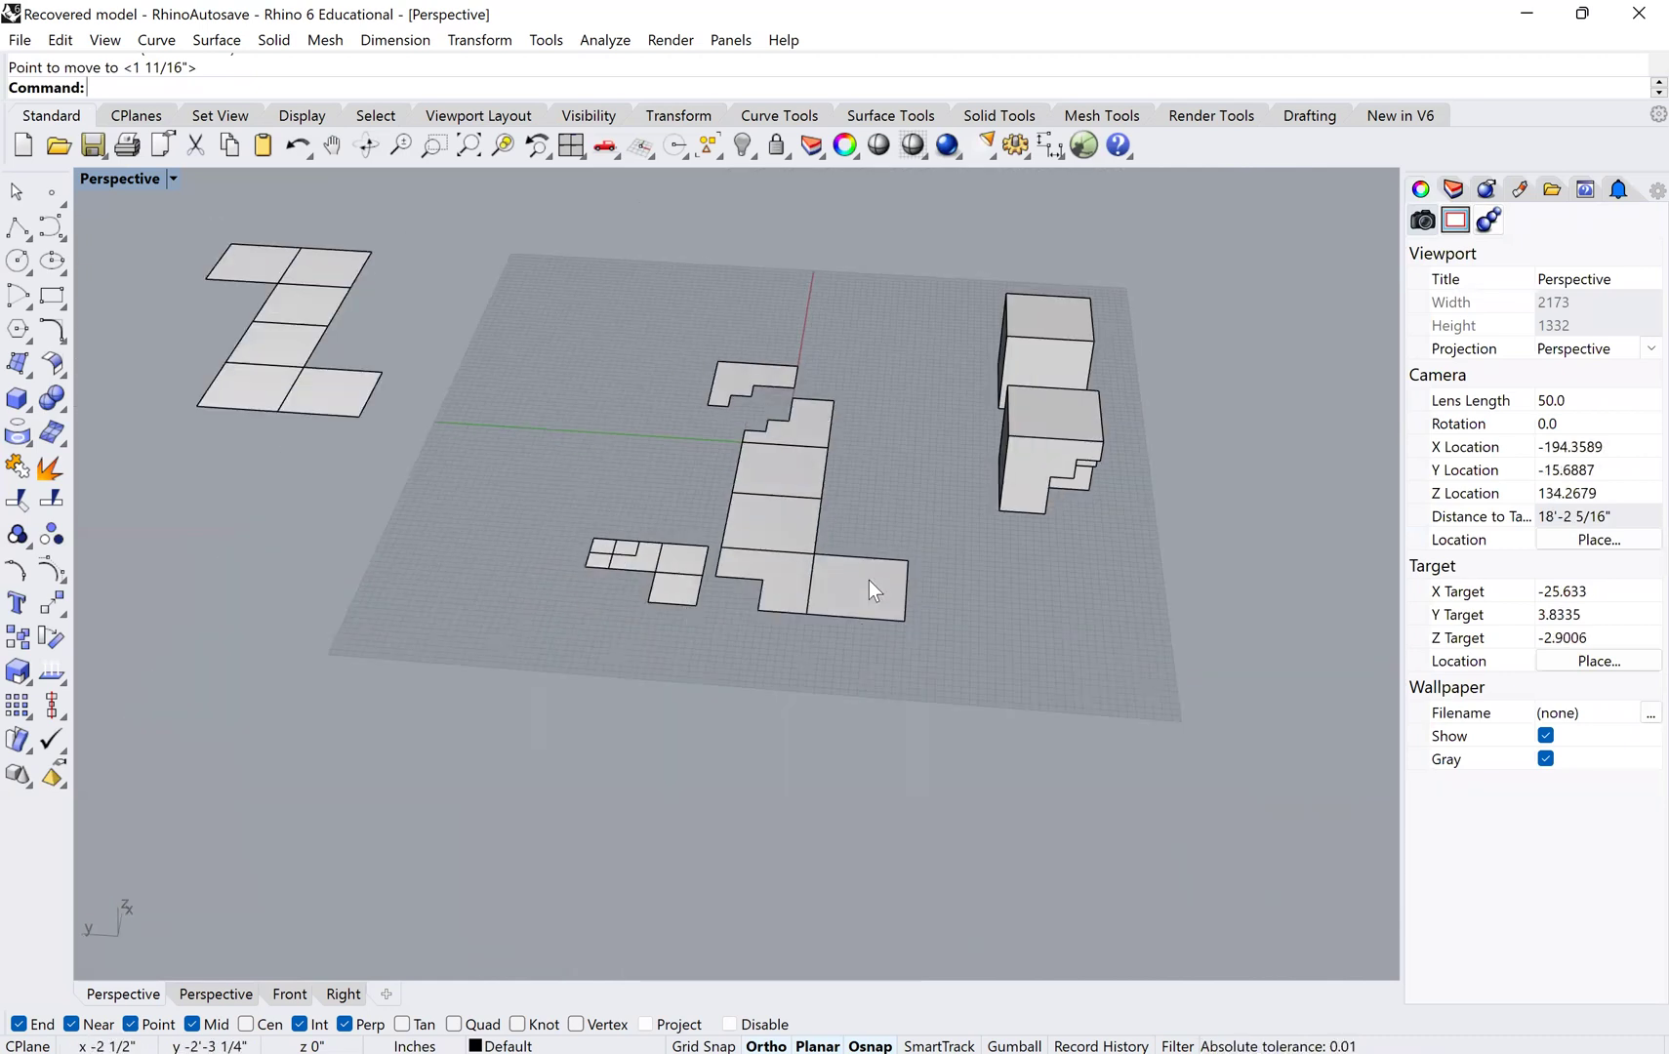
right_click_drag(965, 602, 927, 604)
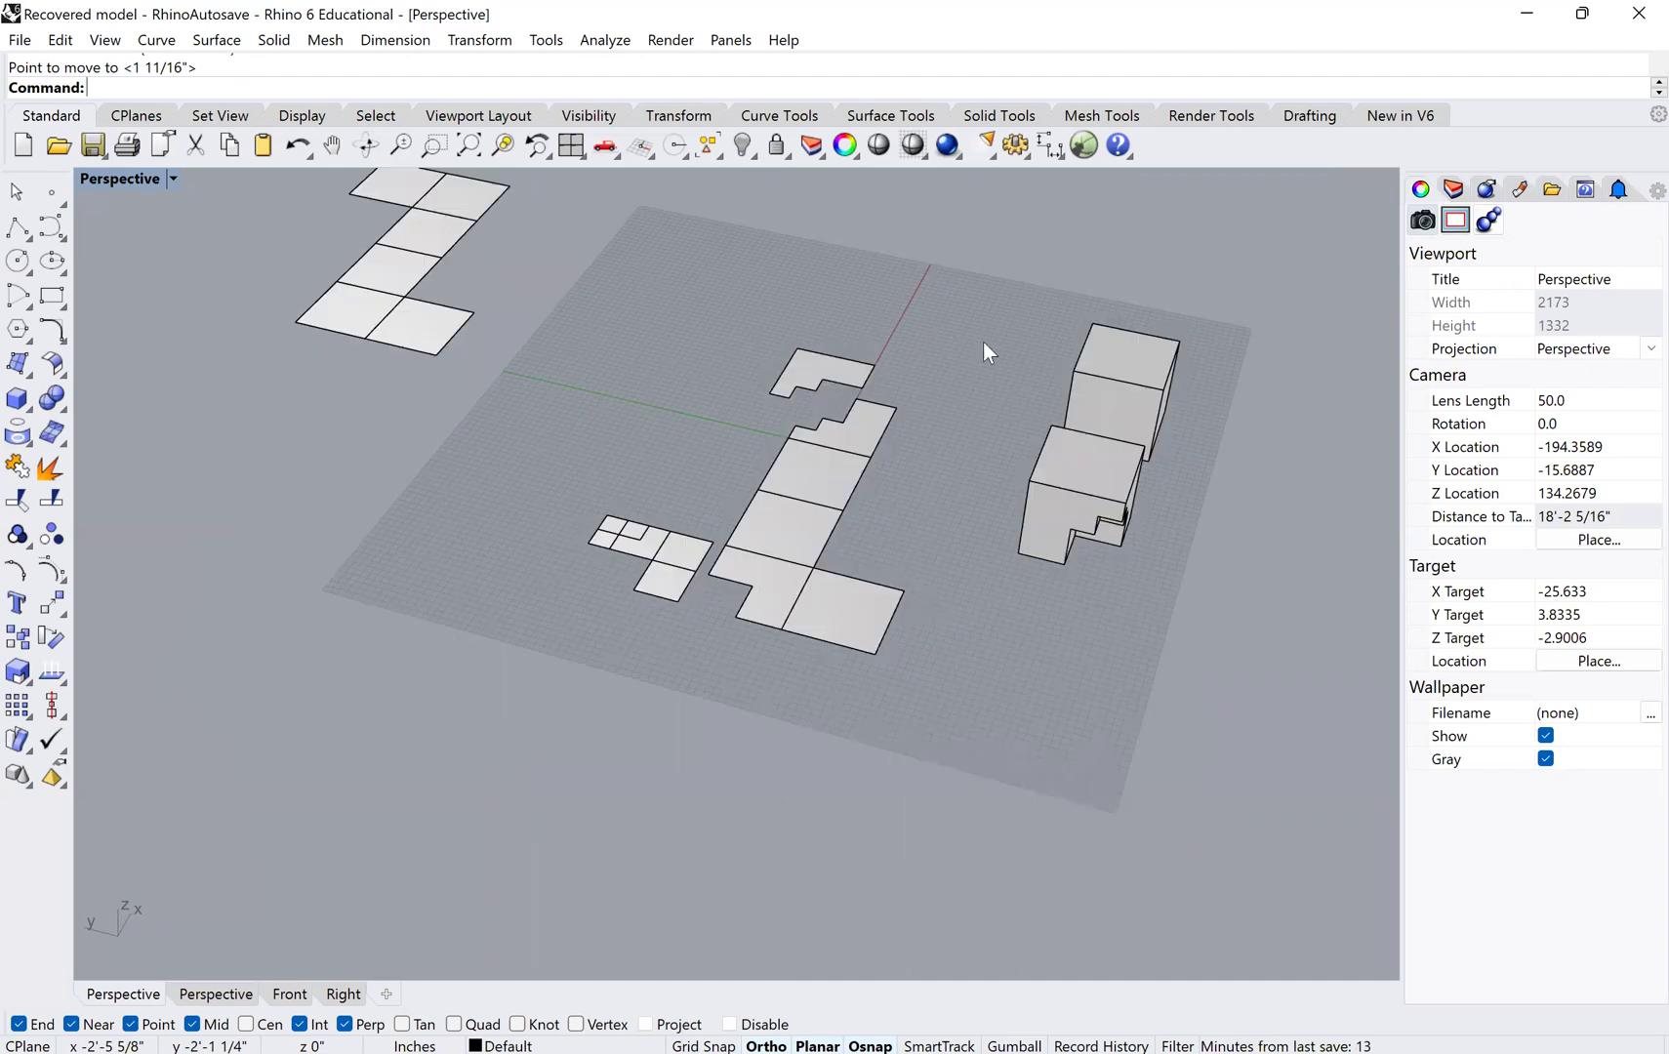
right_click_drag(469, 611, 729, 478)
right_click_drag(876, 615, 868, 620)
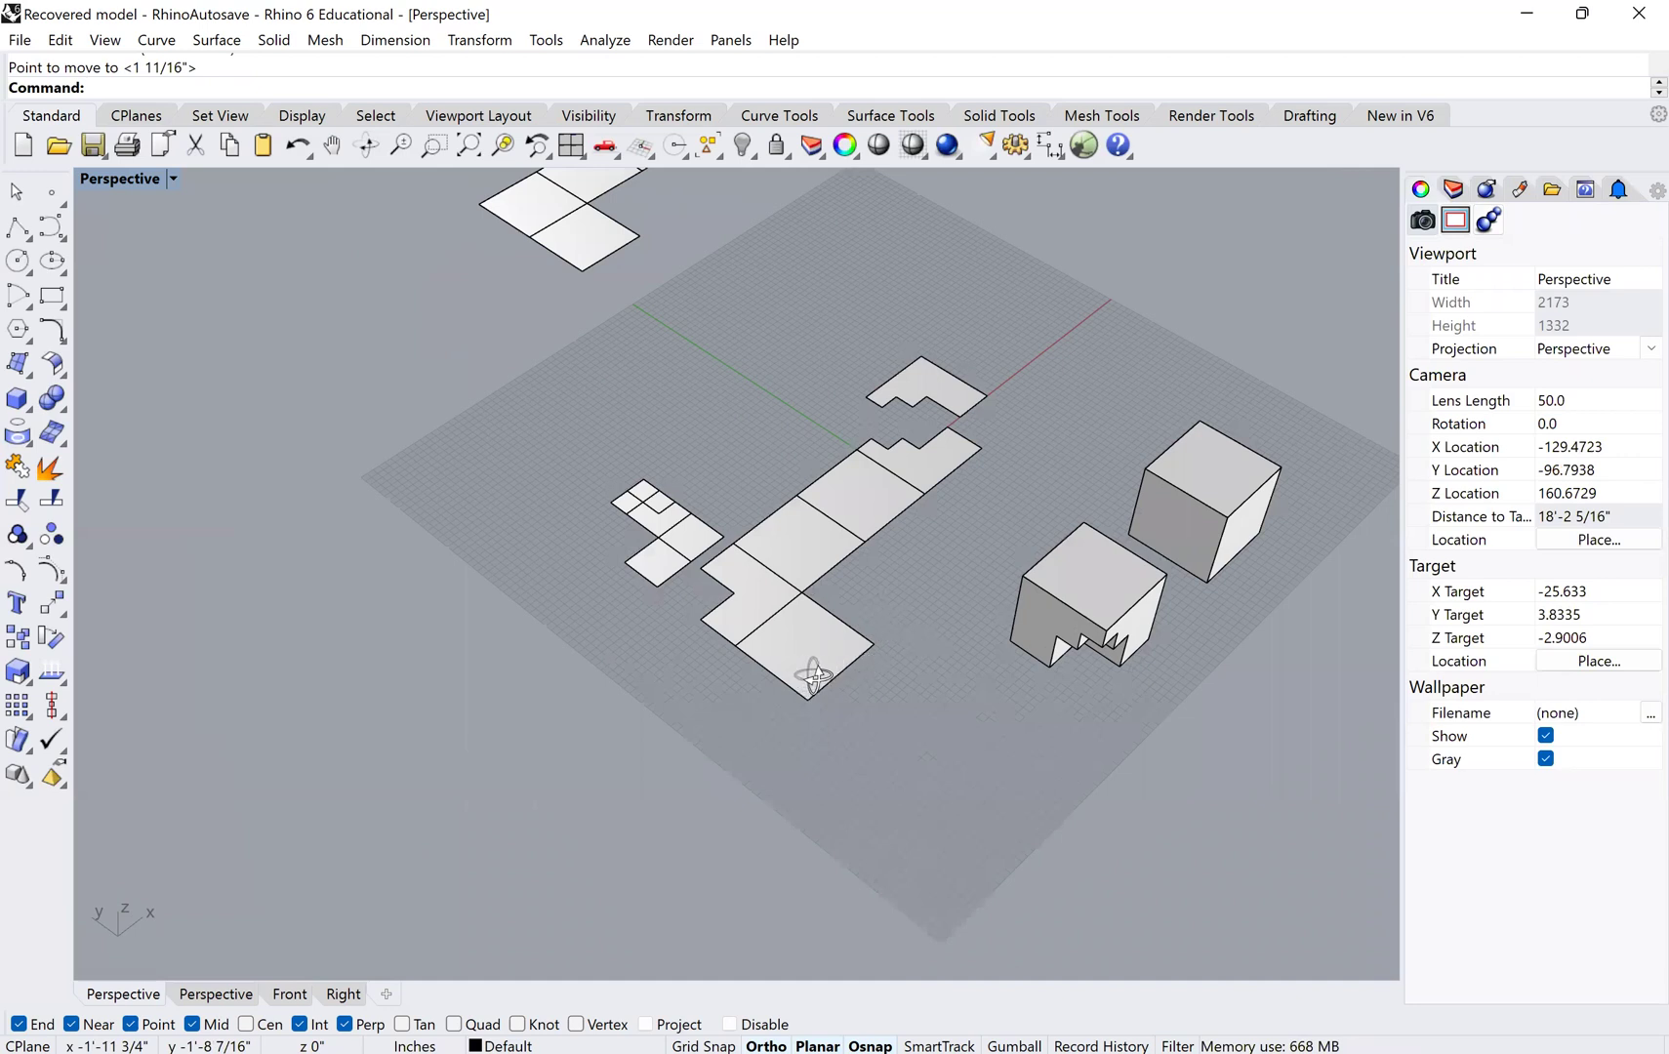
right_click_drag(815, 680, 648, 580)
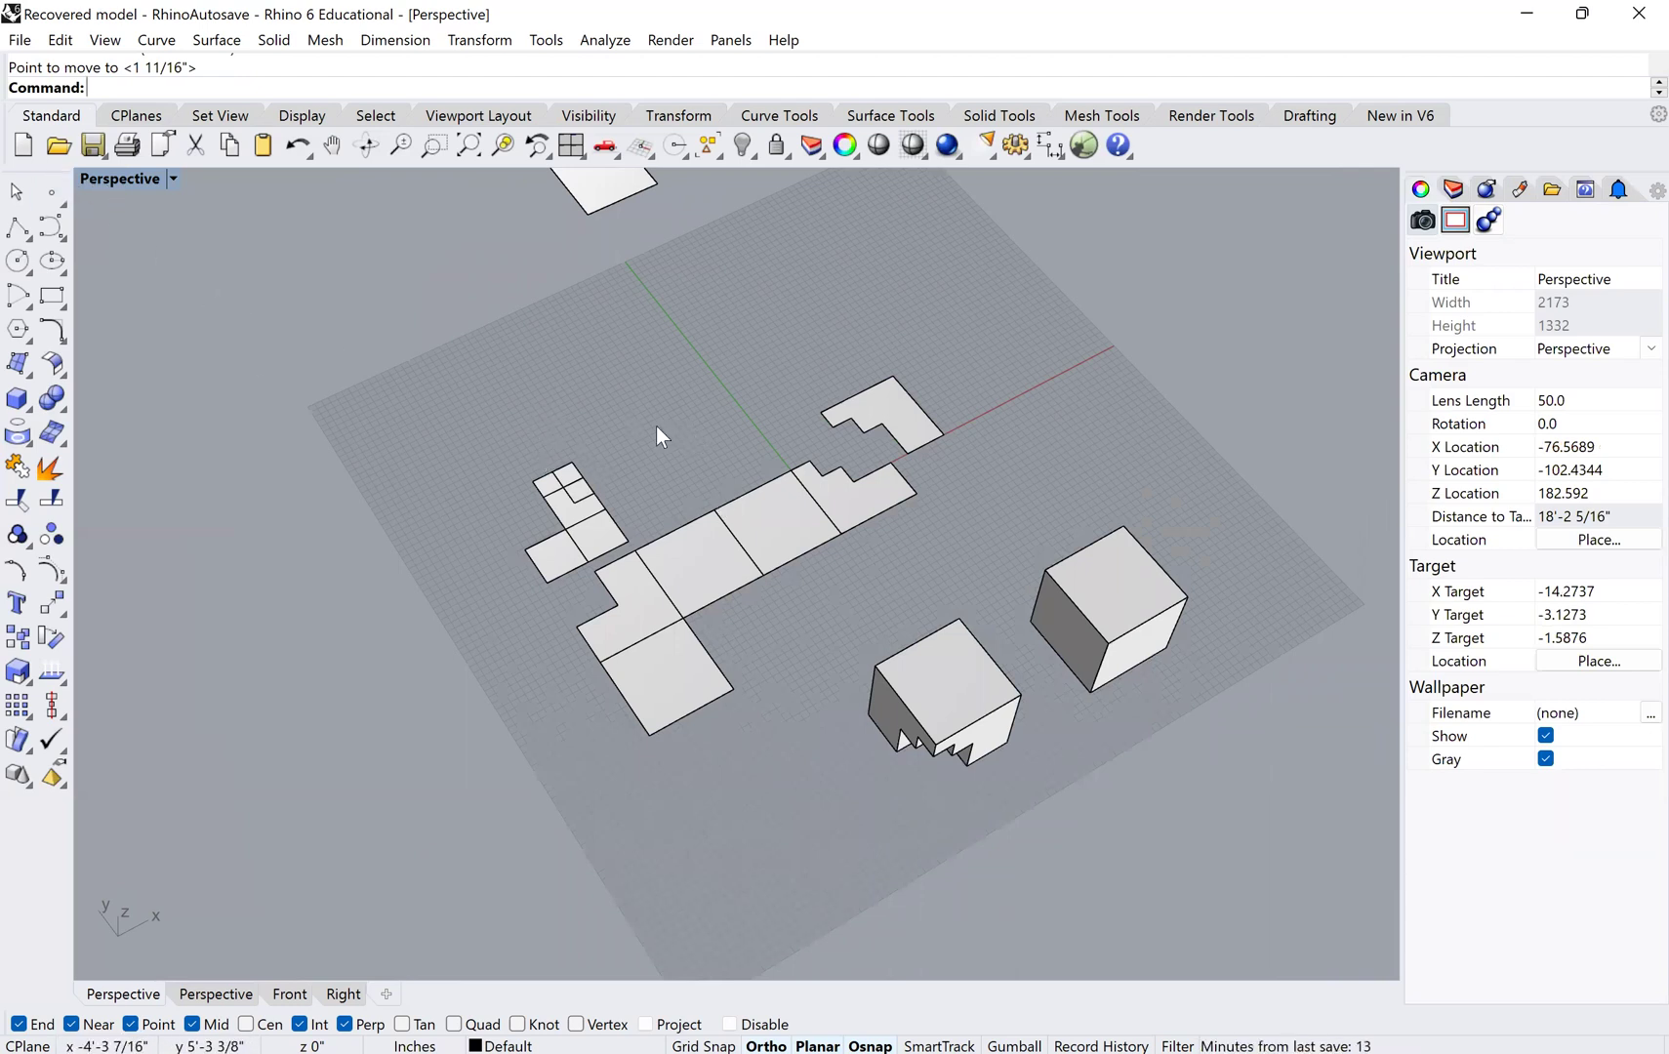
scroll(656, 425, "down", 2)
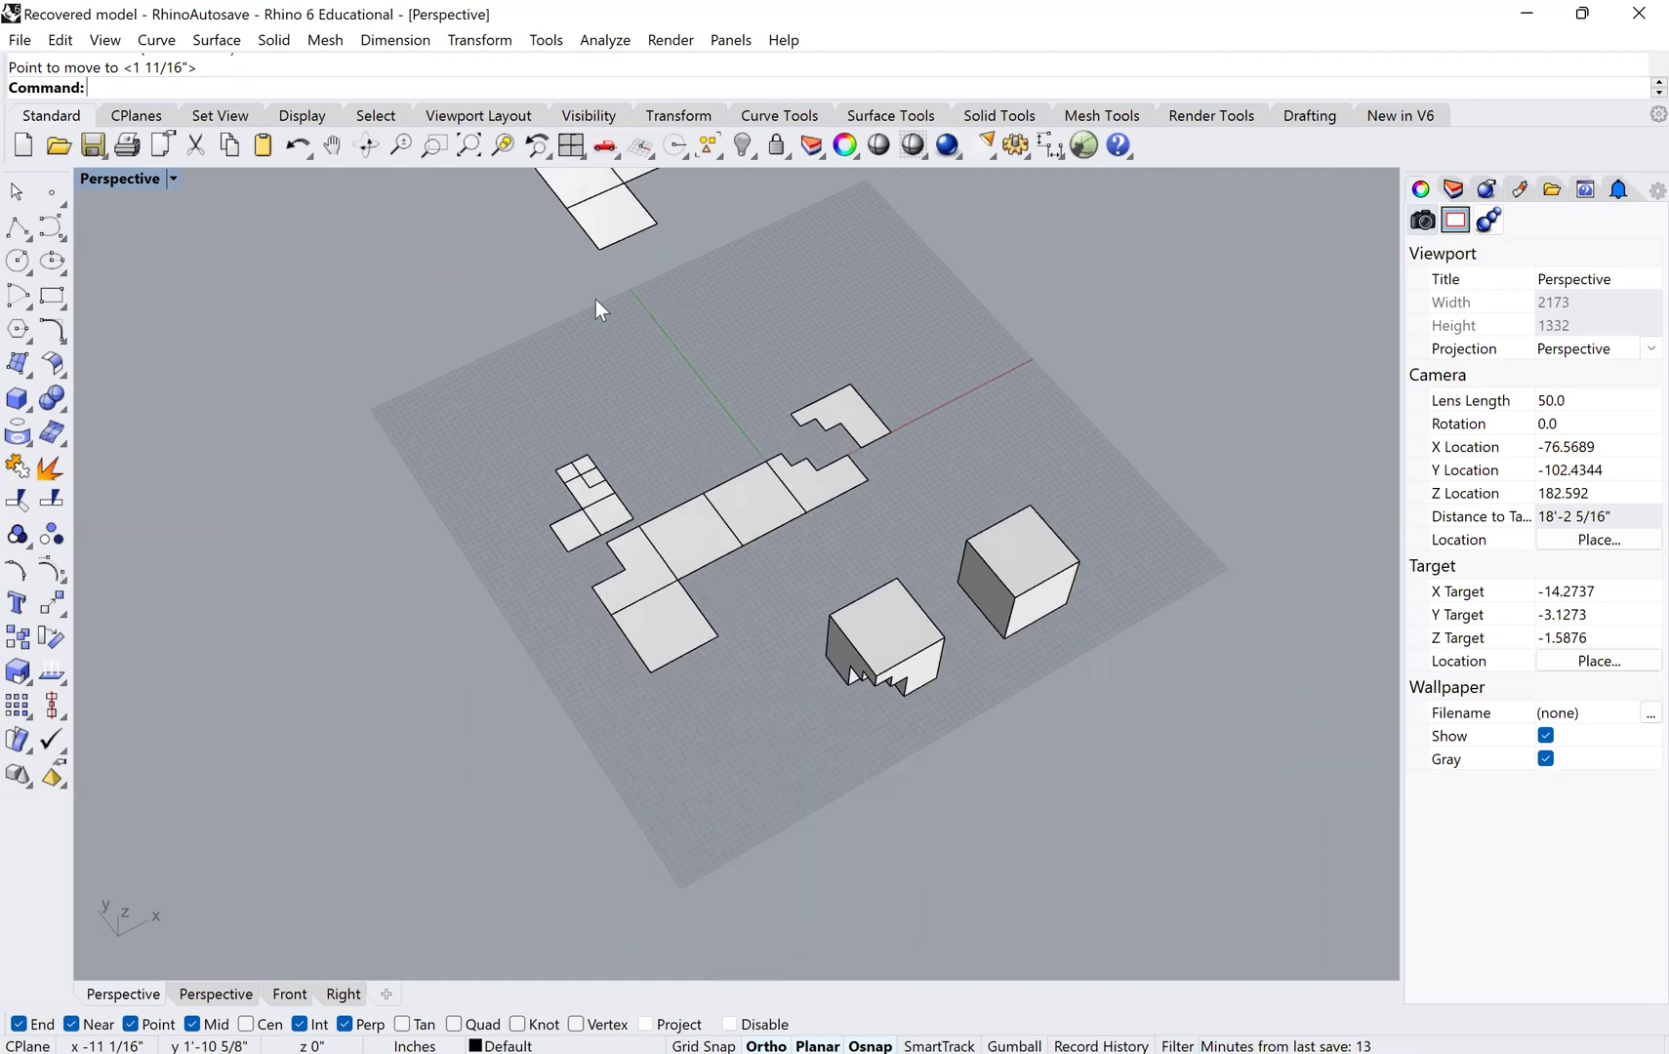
scroll(589, 302, "down", 4)
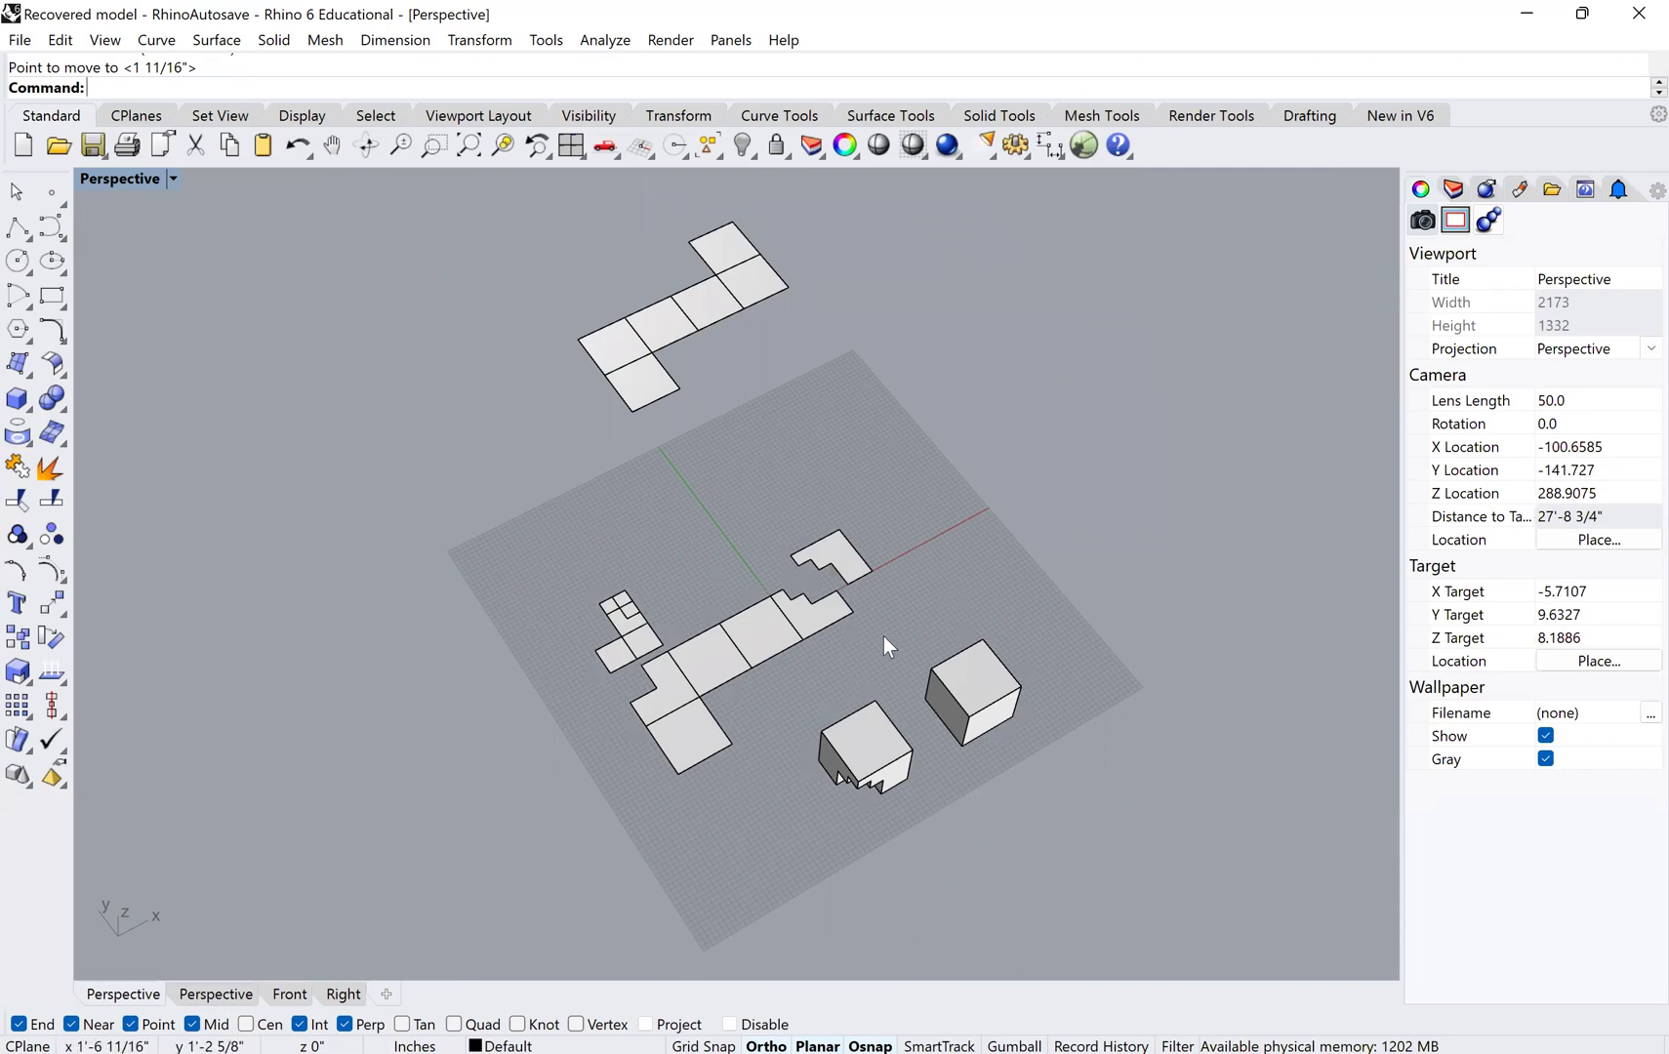
- Restore four viewports, switch the Perspective viewport to Top, and maximize it
double_click(124, 179)
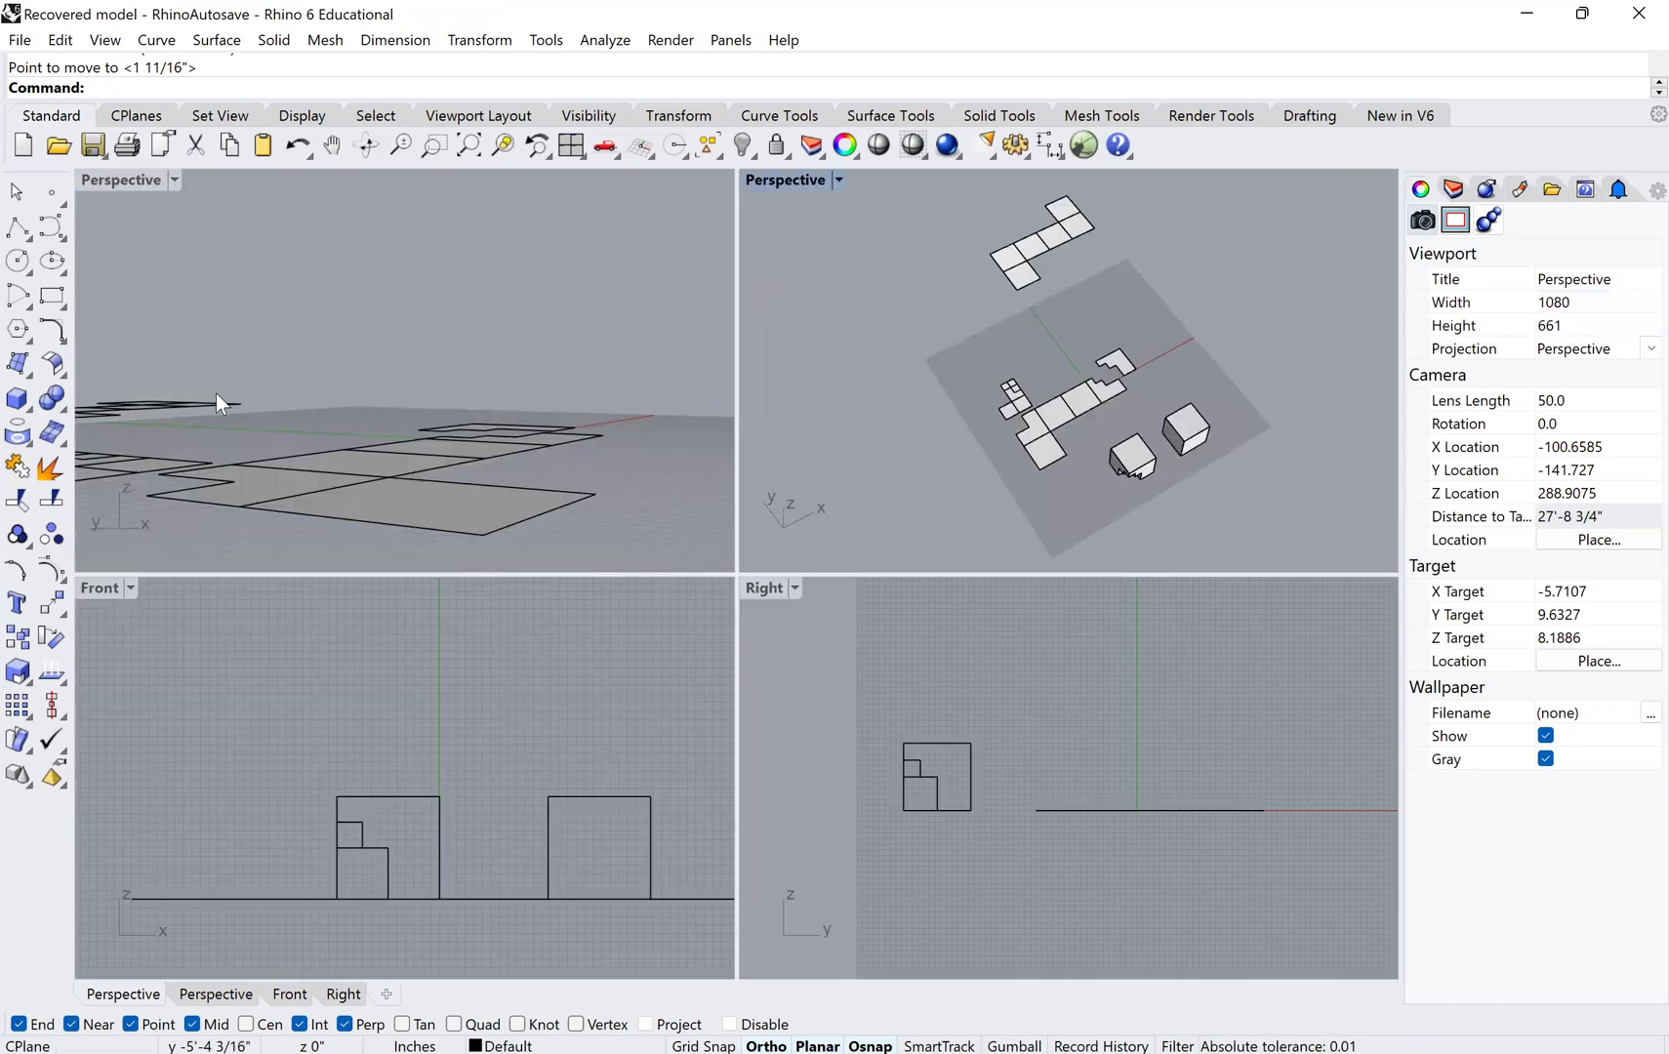
left_click(175, 179)
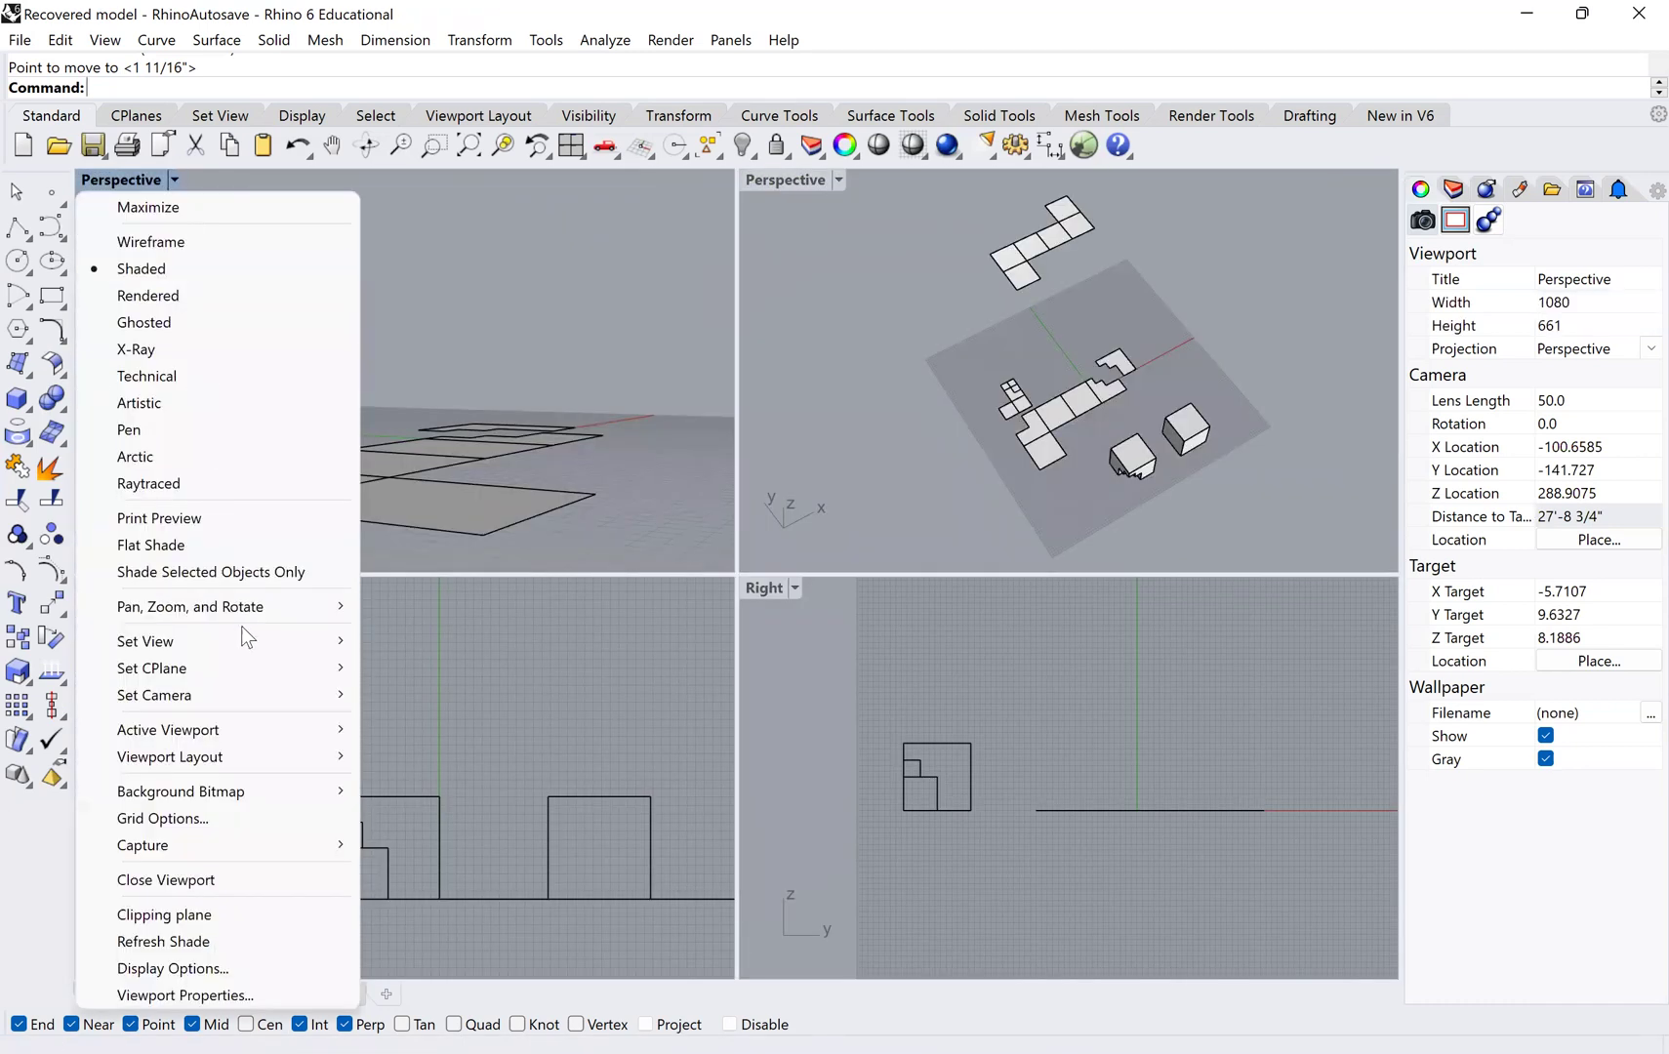
left_click(429, 674)
scroll(422, 395, "down", 4)
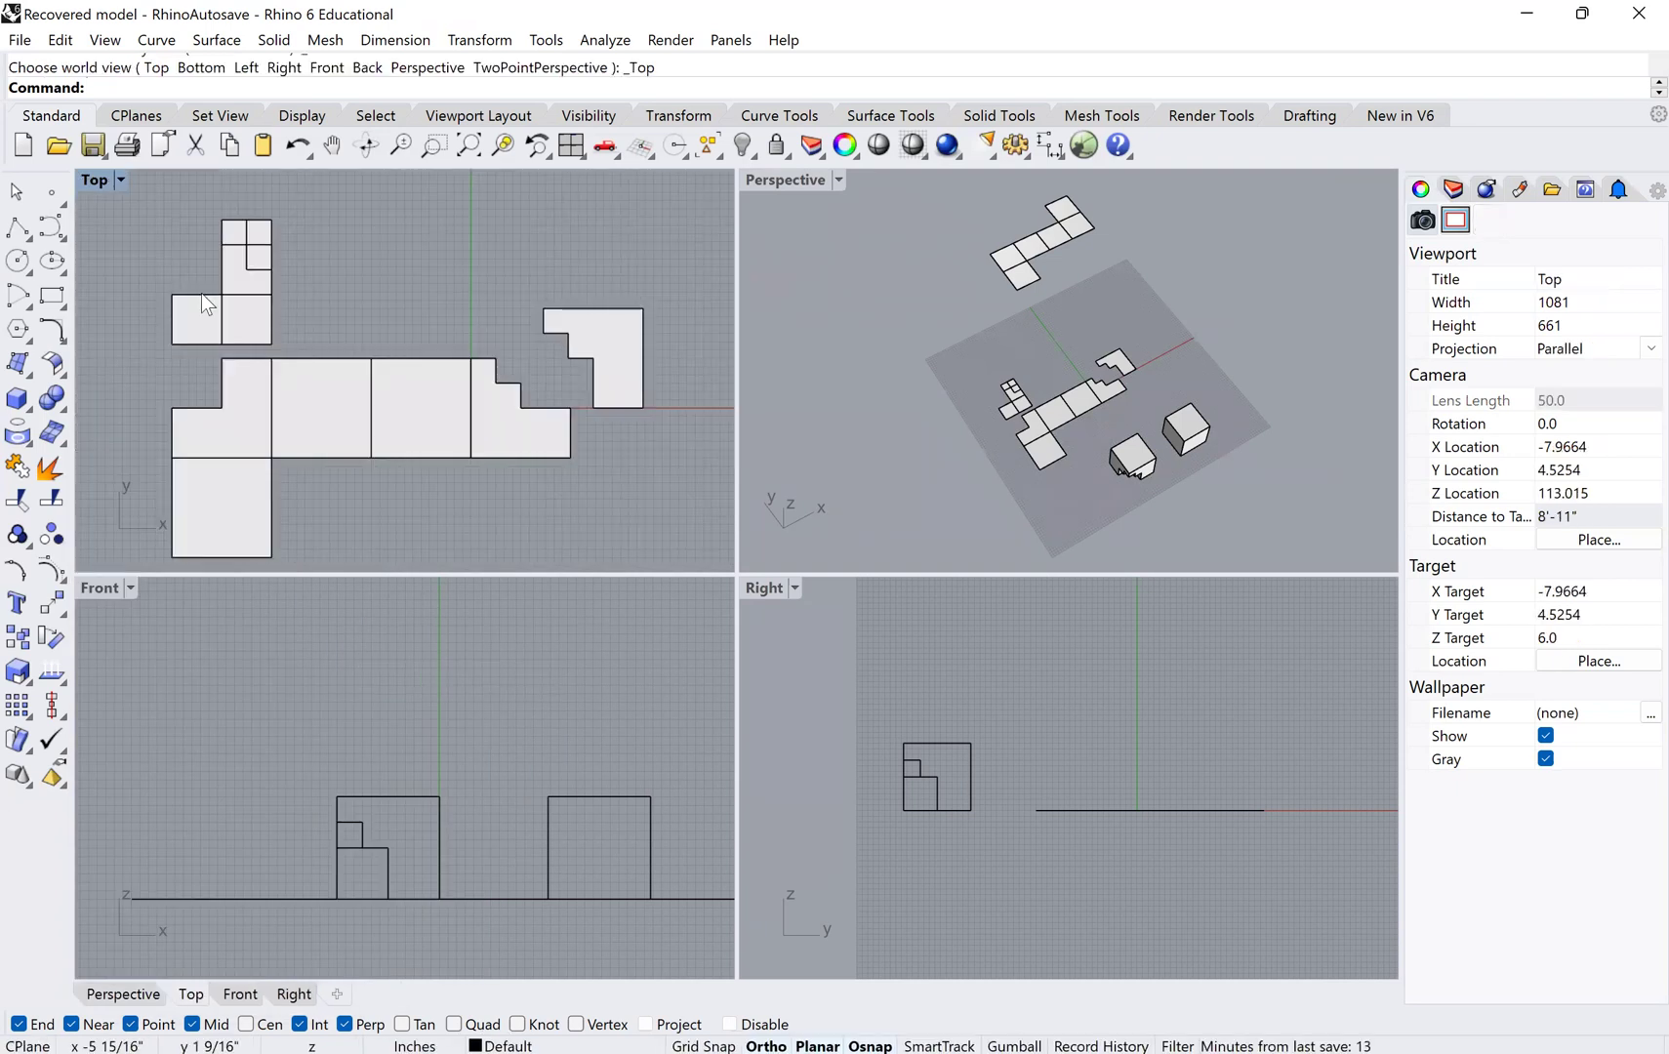
double_click(82, 184)
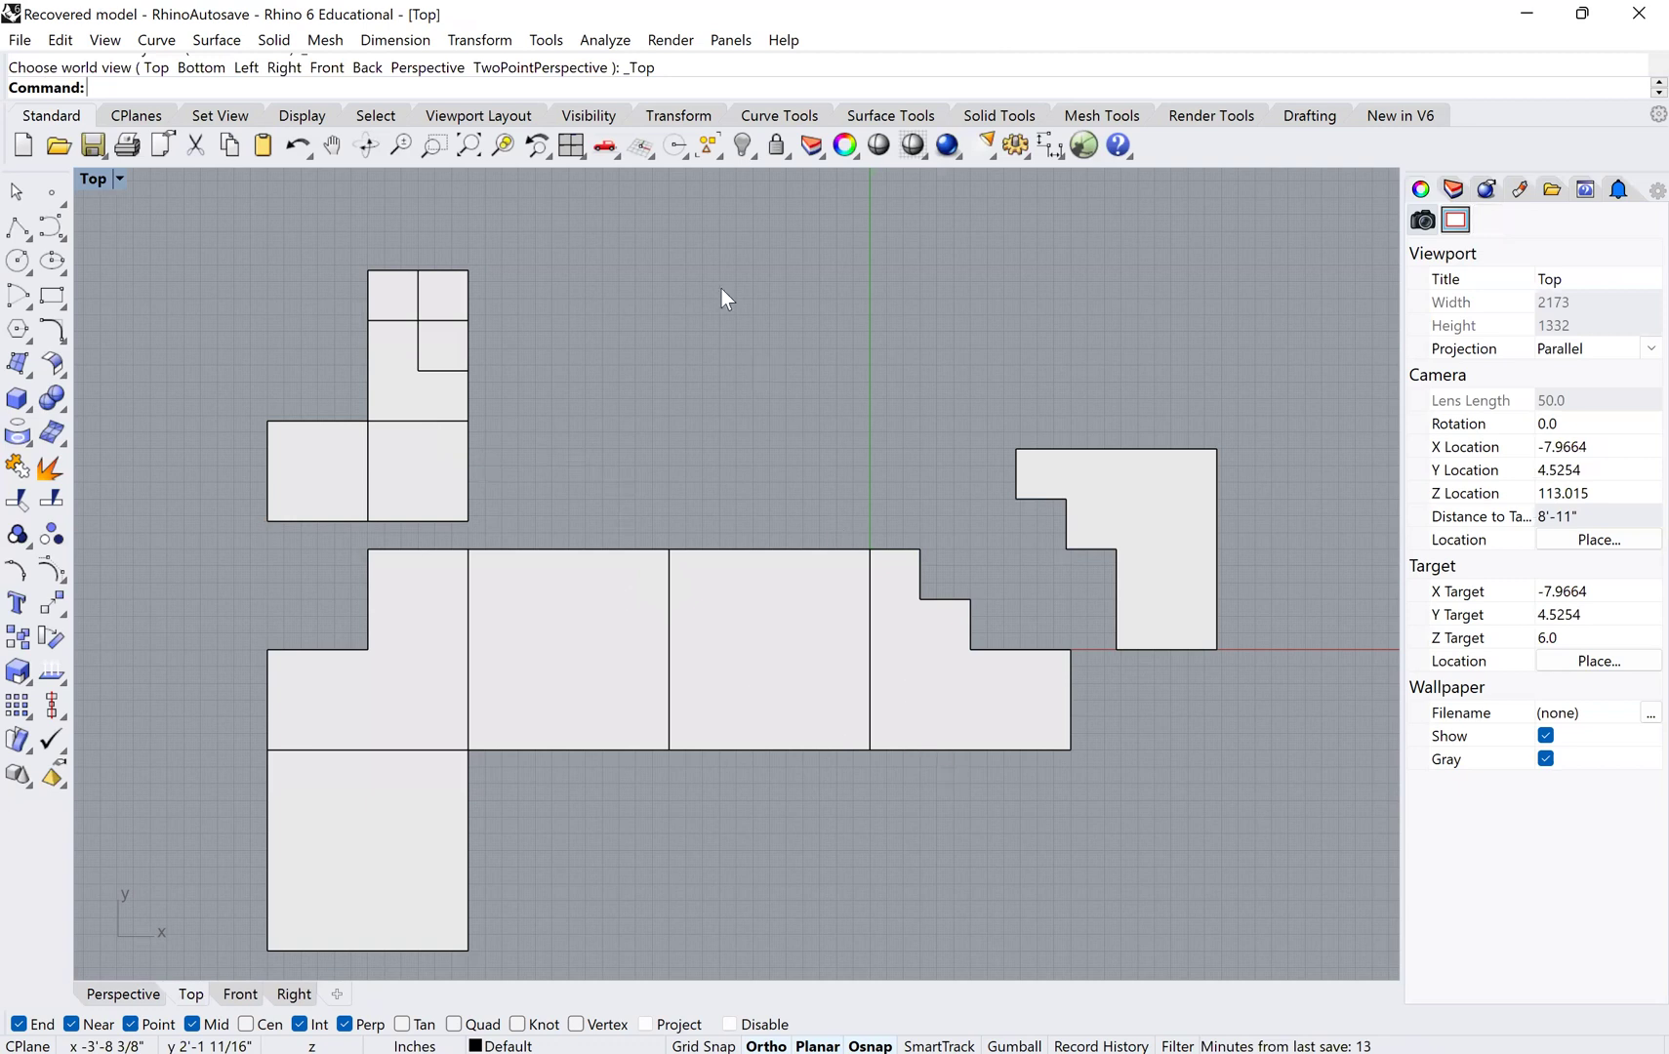
scroll(703, 321, "down", 5)
- Window-select all pieces of the notched cube's middle net
key("ctrl+a")
right_click_drag(579, 178, 562, 269)
left_click_drag(618, 234, 1134, 520)
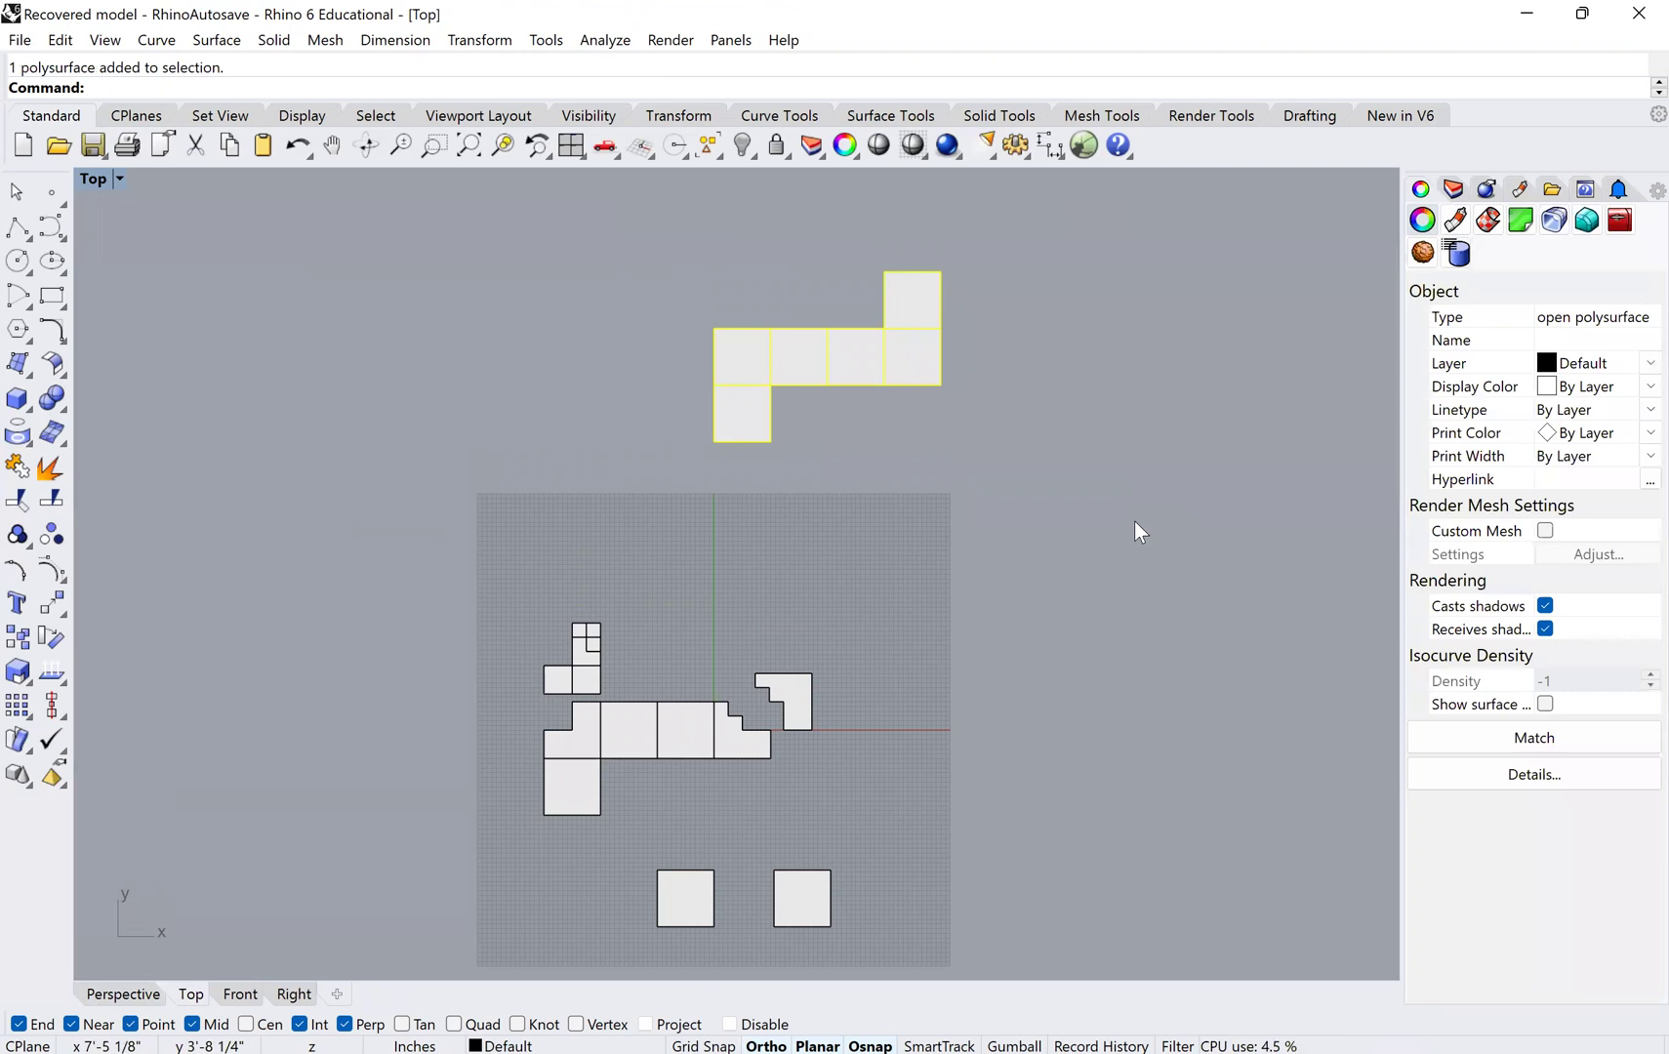
right_click_drag(683, 754, 719, 682)
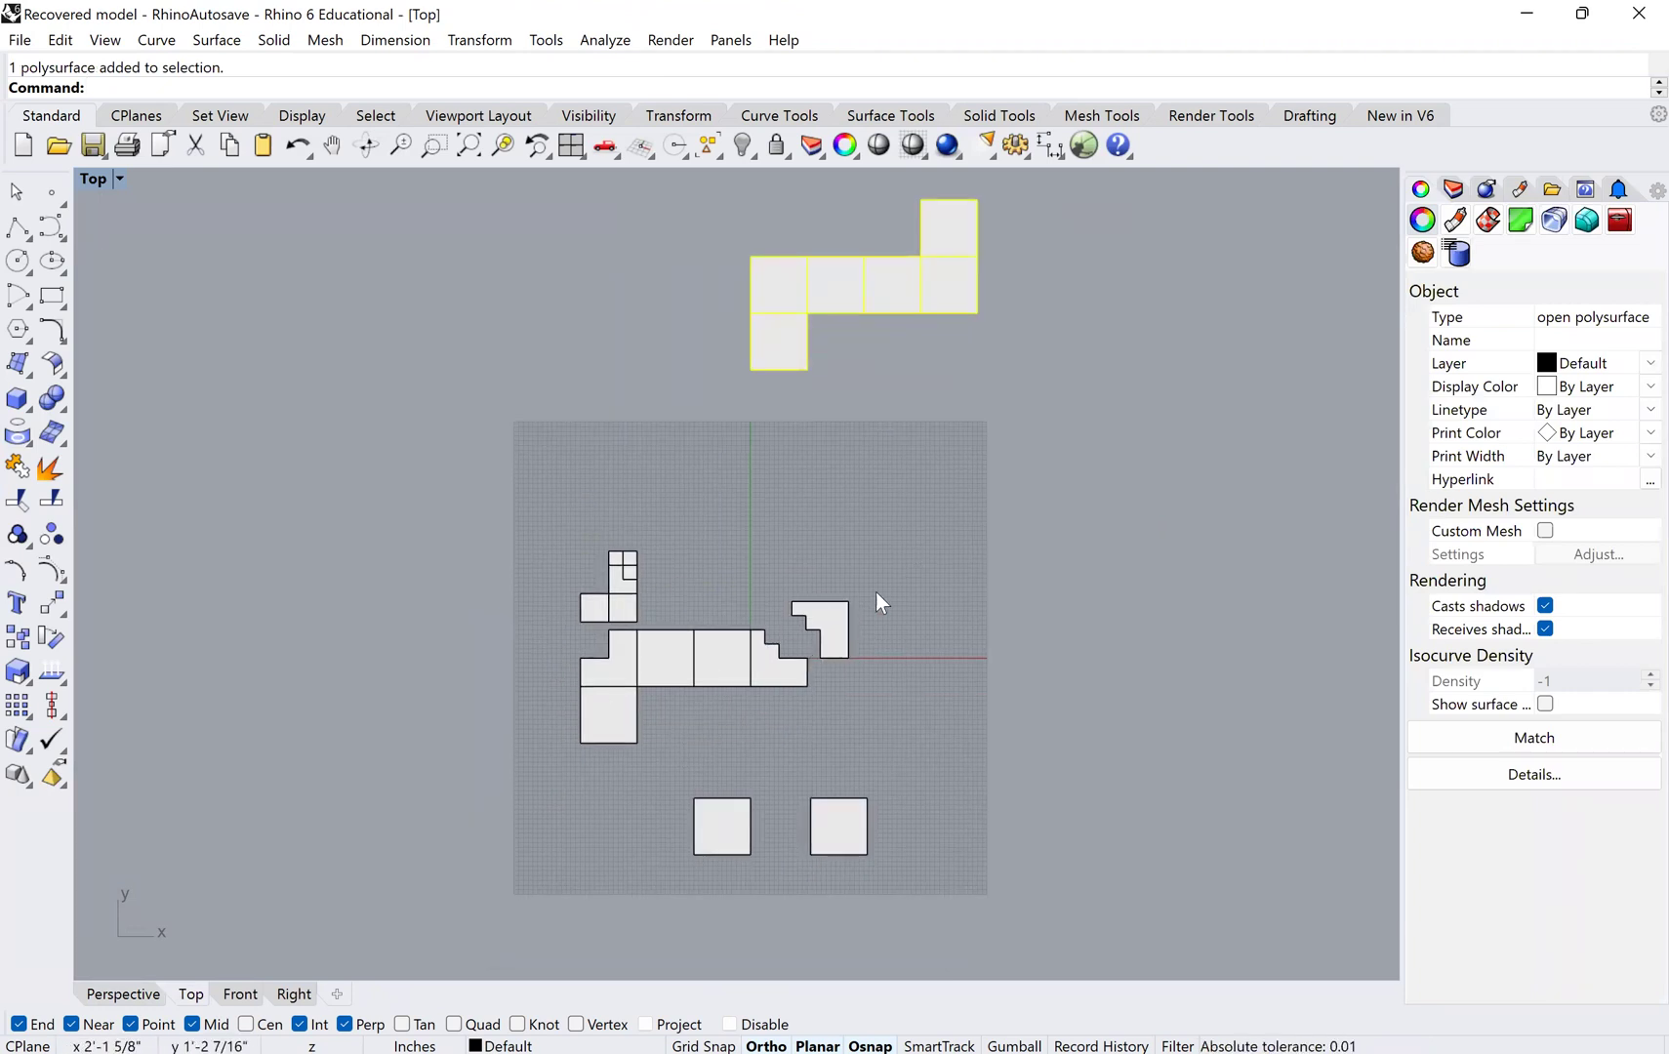
left_click(671, 643)
left_click(737, 654)
left_click(786, 671)
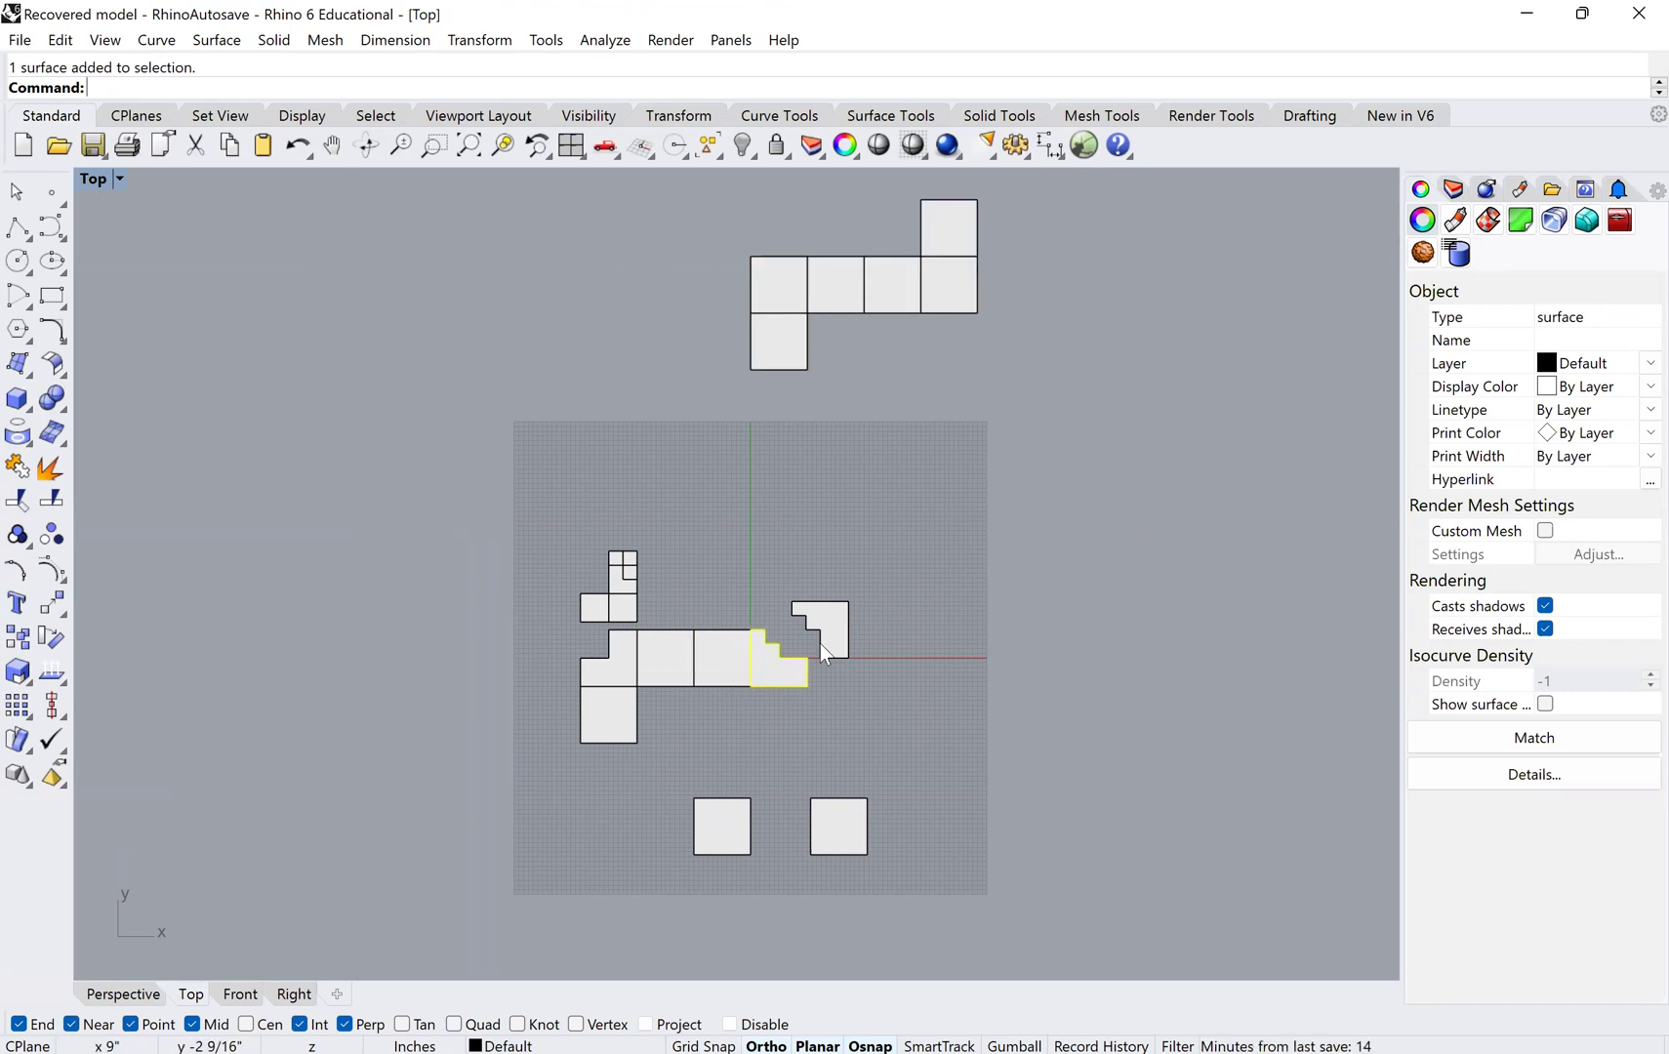
left_click(812, 298)
right_click_drag(798, 403, 747, 513)
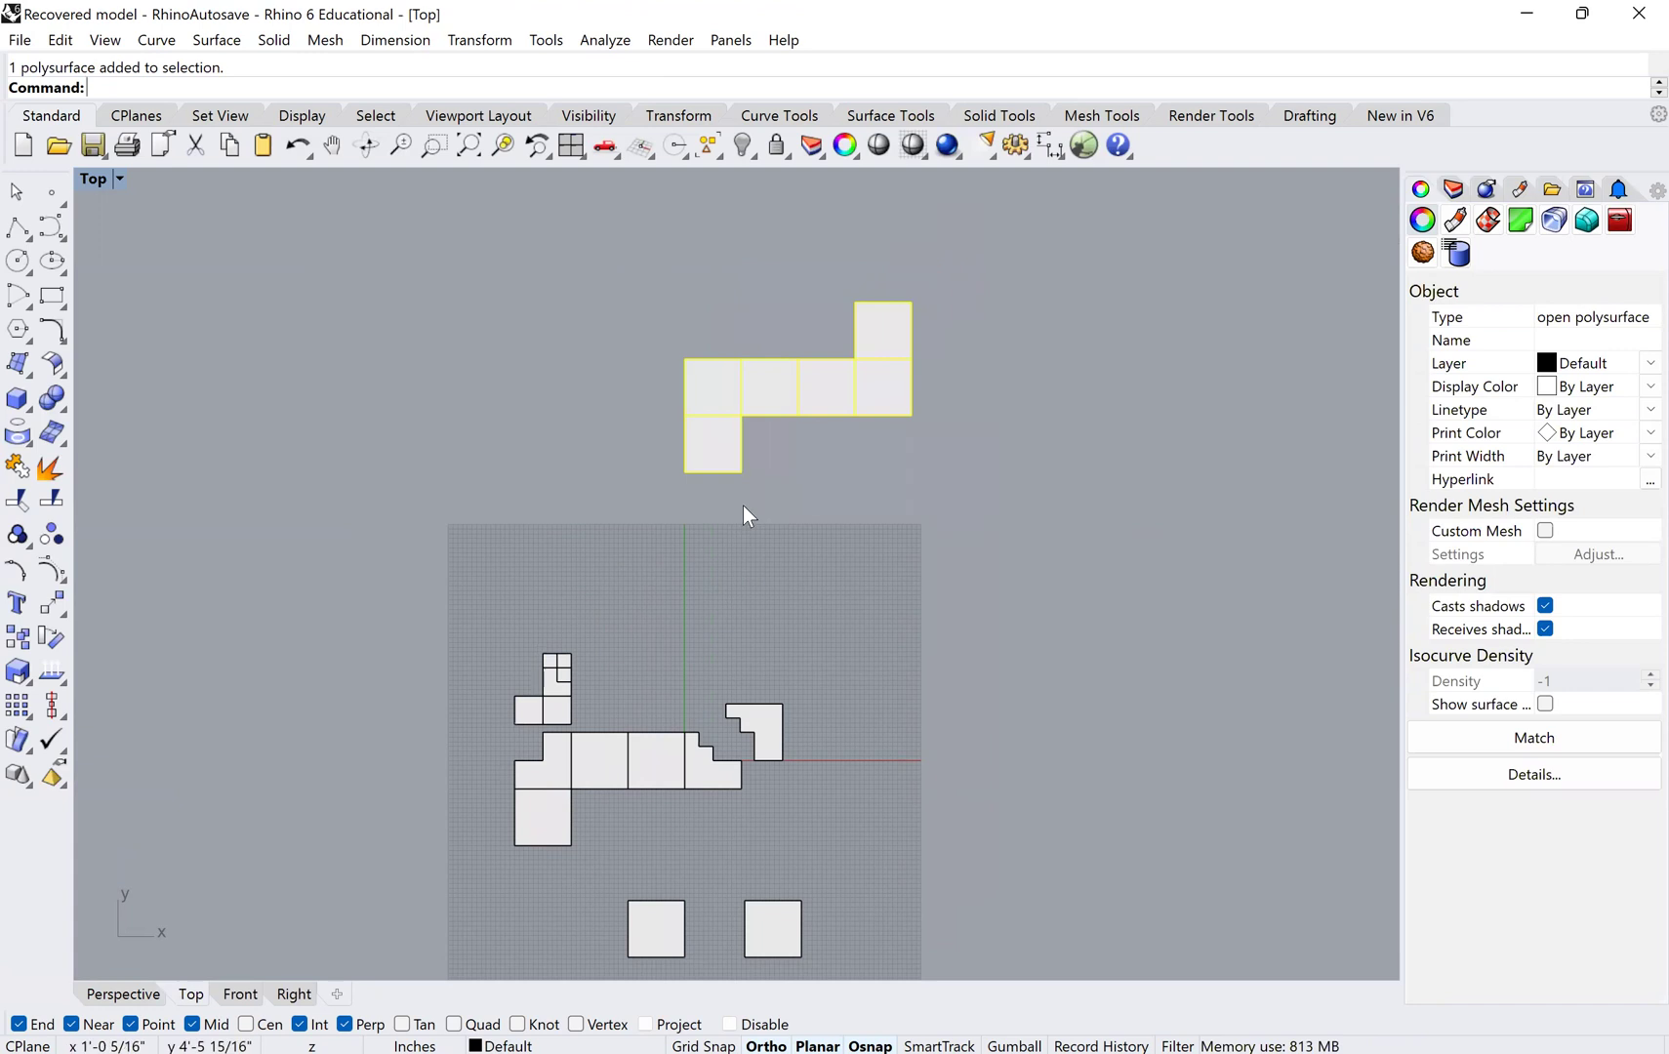
scroll(732, 505, "down", 2)
left_click_drag(511, 559, 840, 789)
- Move the notched net's pieces up and left, level beside the six-square net
type("m")
key("Return")
left_click(839, 678)
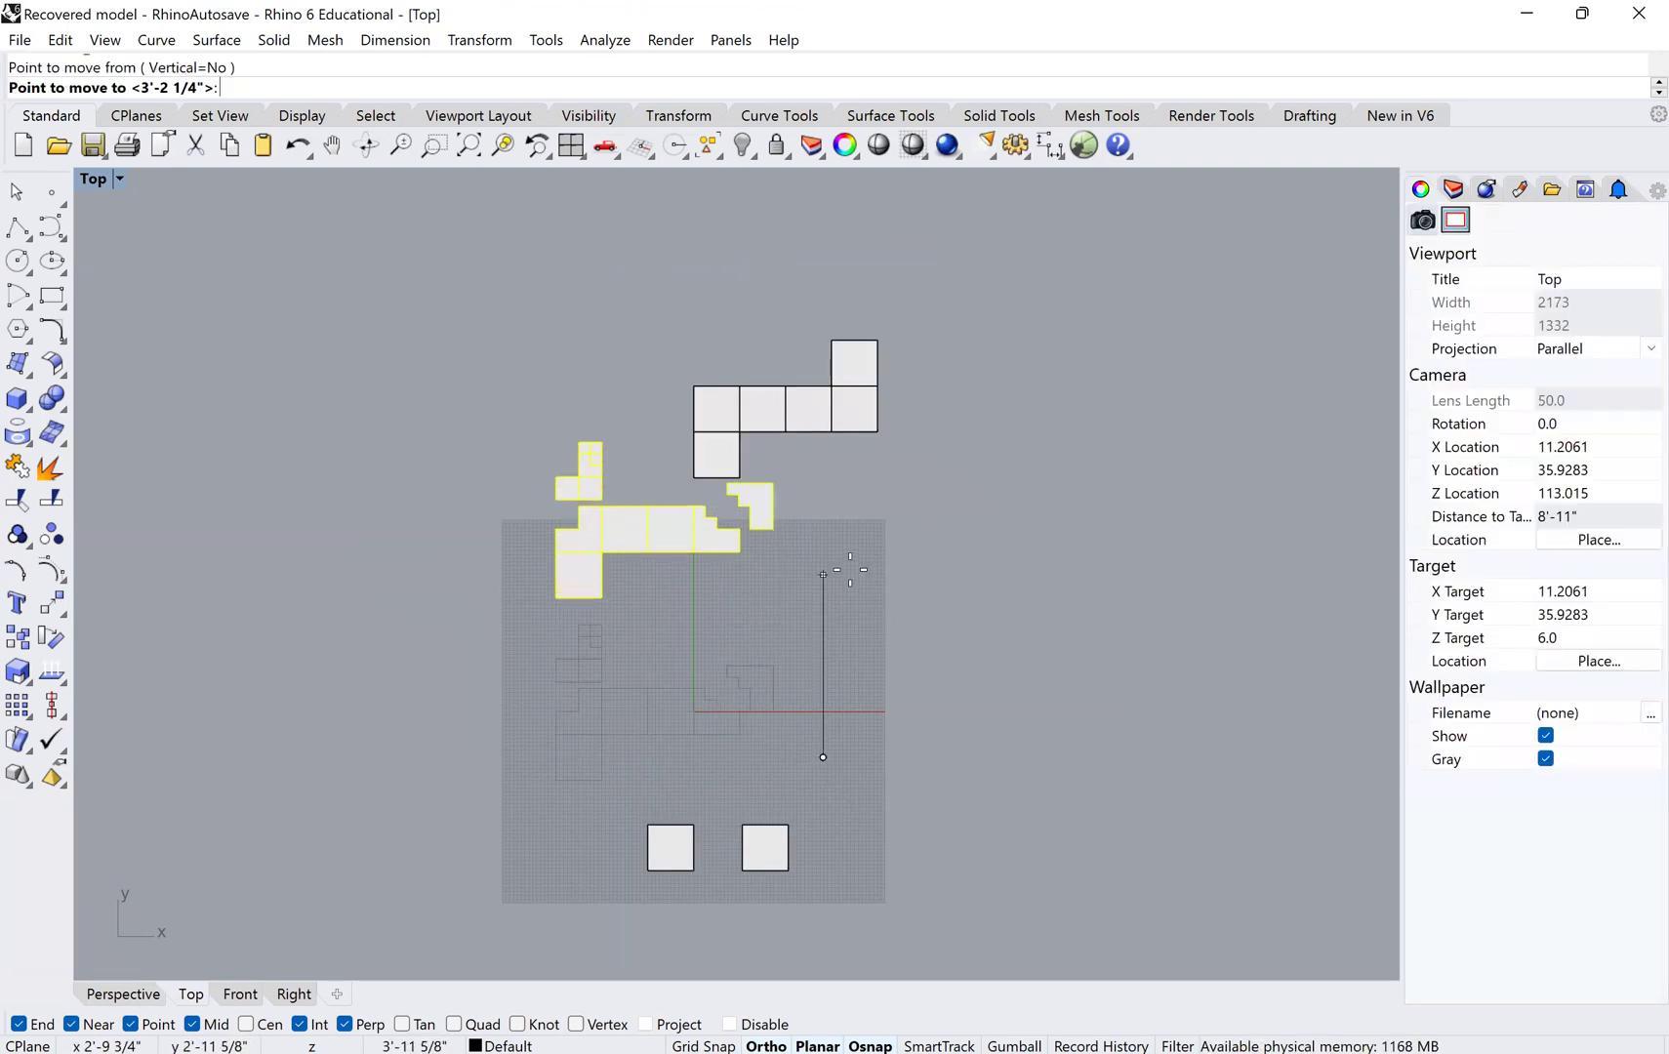
left_click(842, 603)
key("Return")
left_click(841, 609)
left_click(734, 658)
key("Return")
left_click(768, 656)
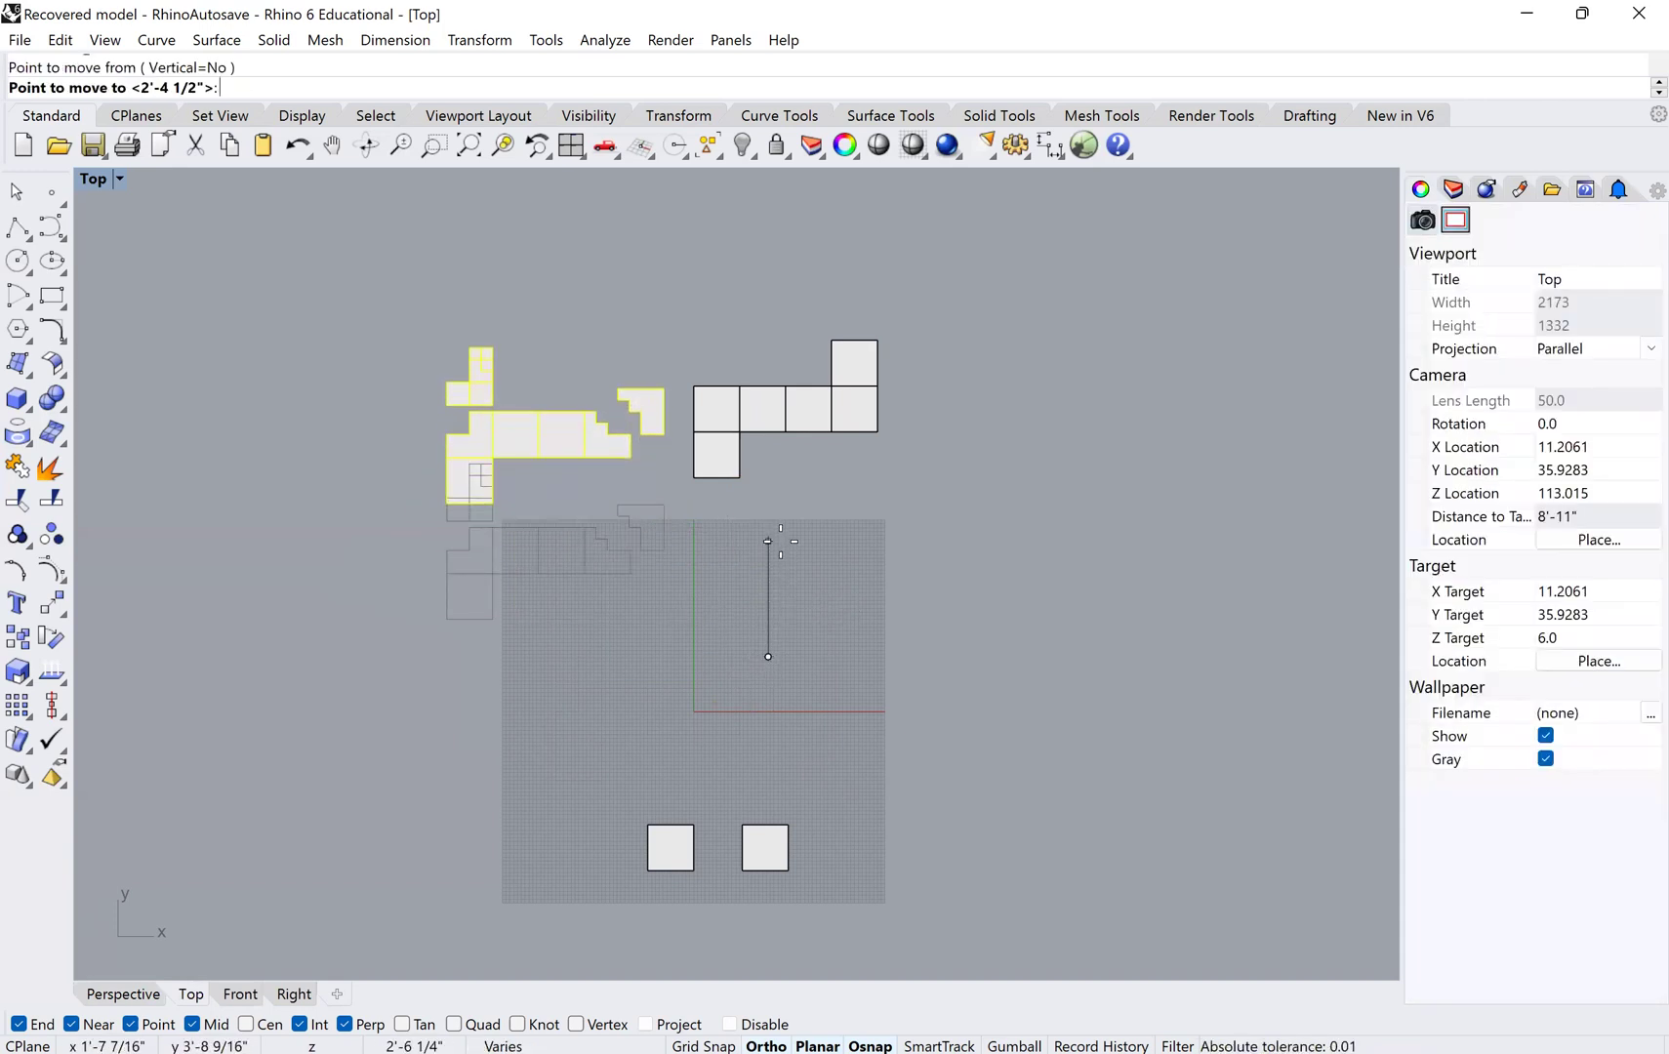
left_click(777, 537)
left_click(728, 574)
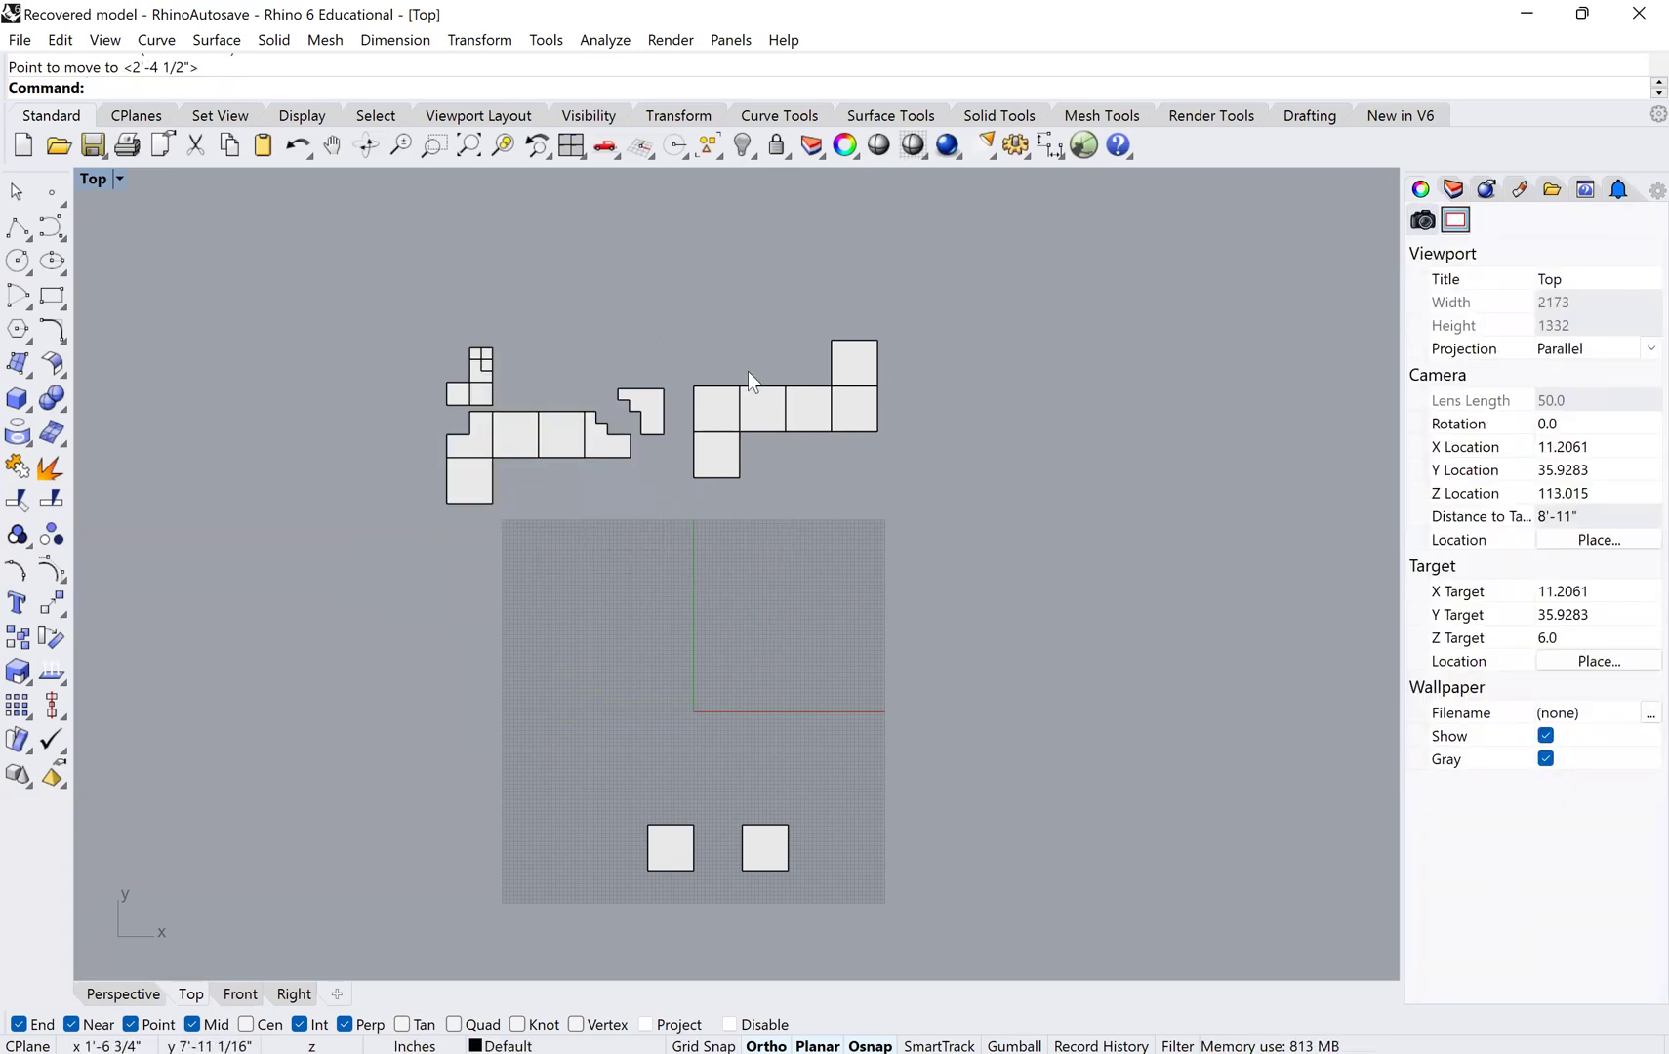
left_click(715, 408)
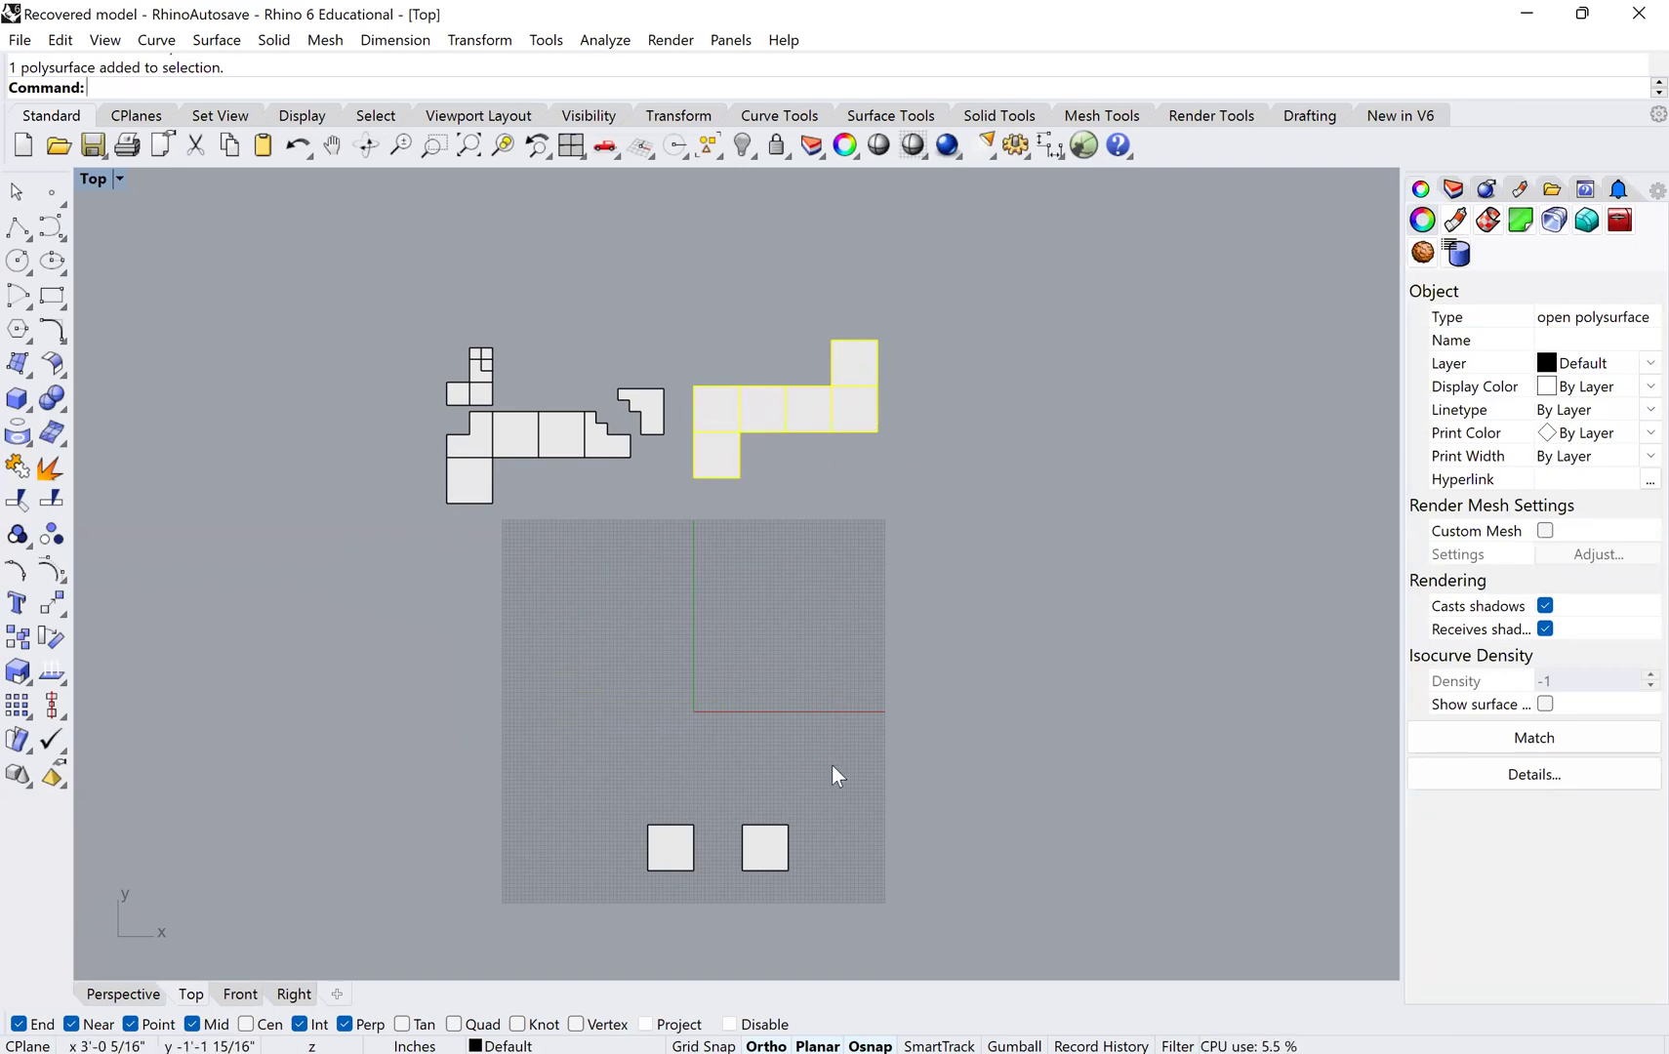
- Make2D the selected net, accepting the default 2-D Drawing Options
type("Ma")
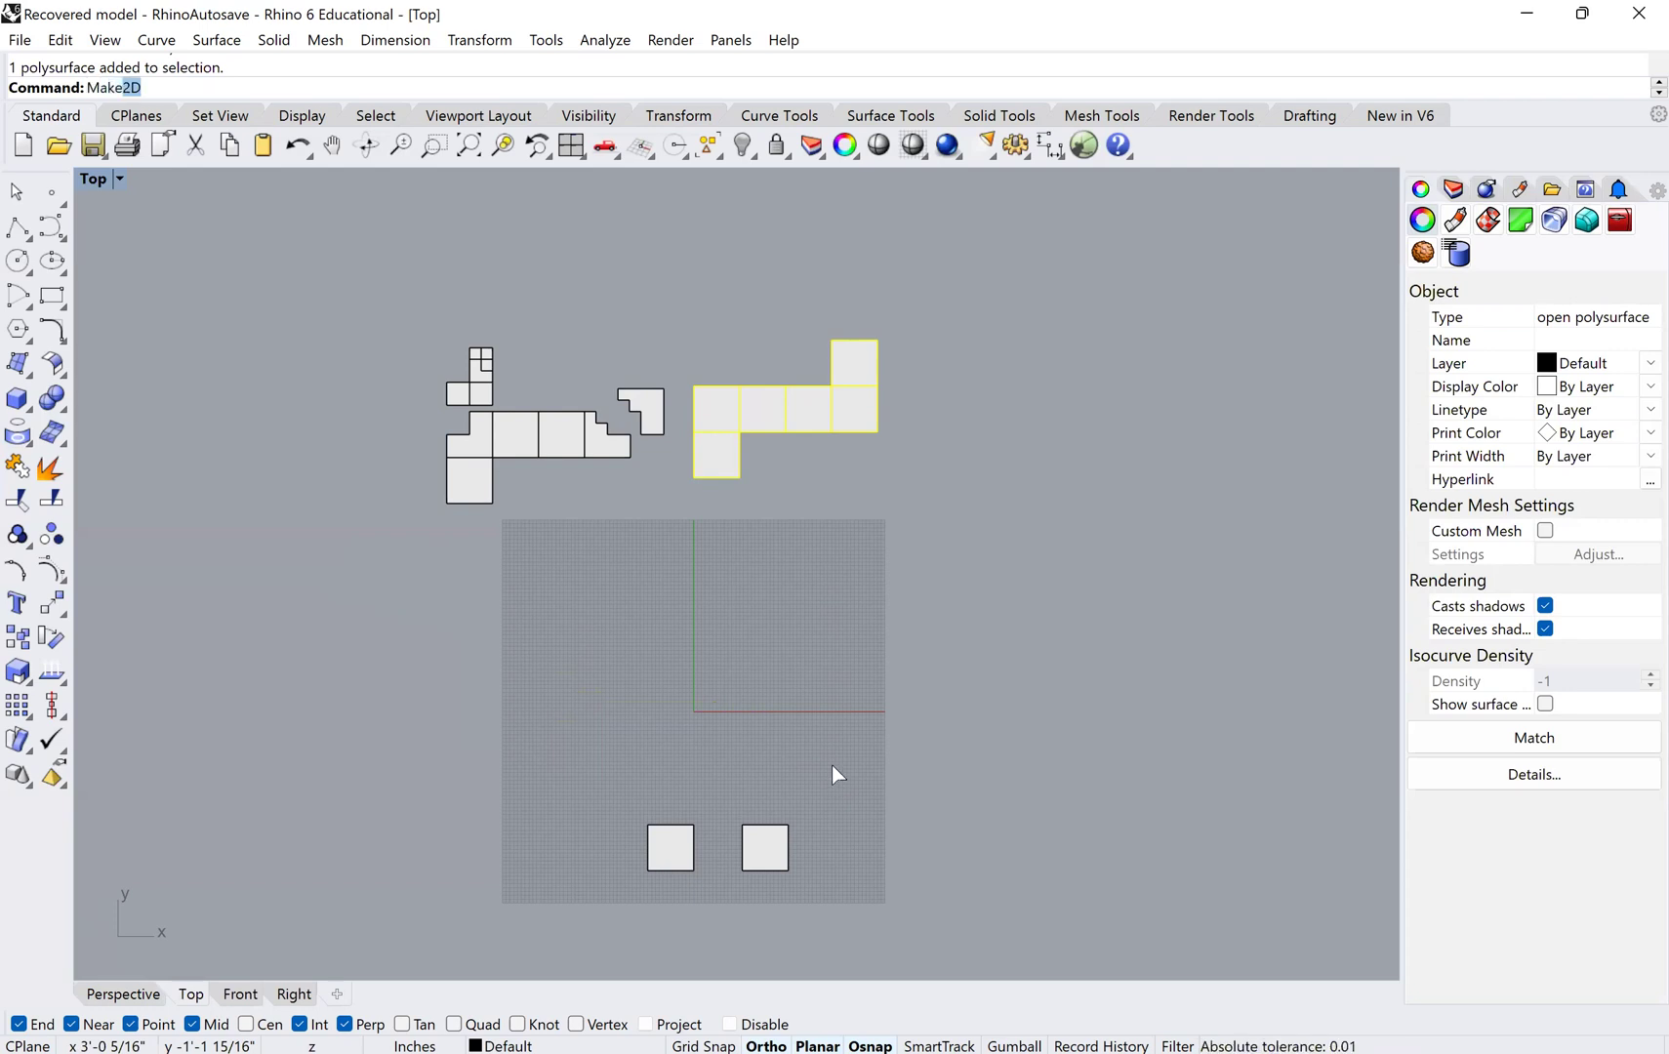
type("ke")
key("Return")
key("Return")
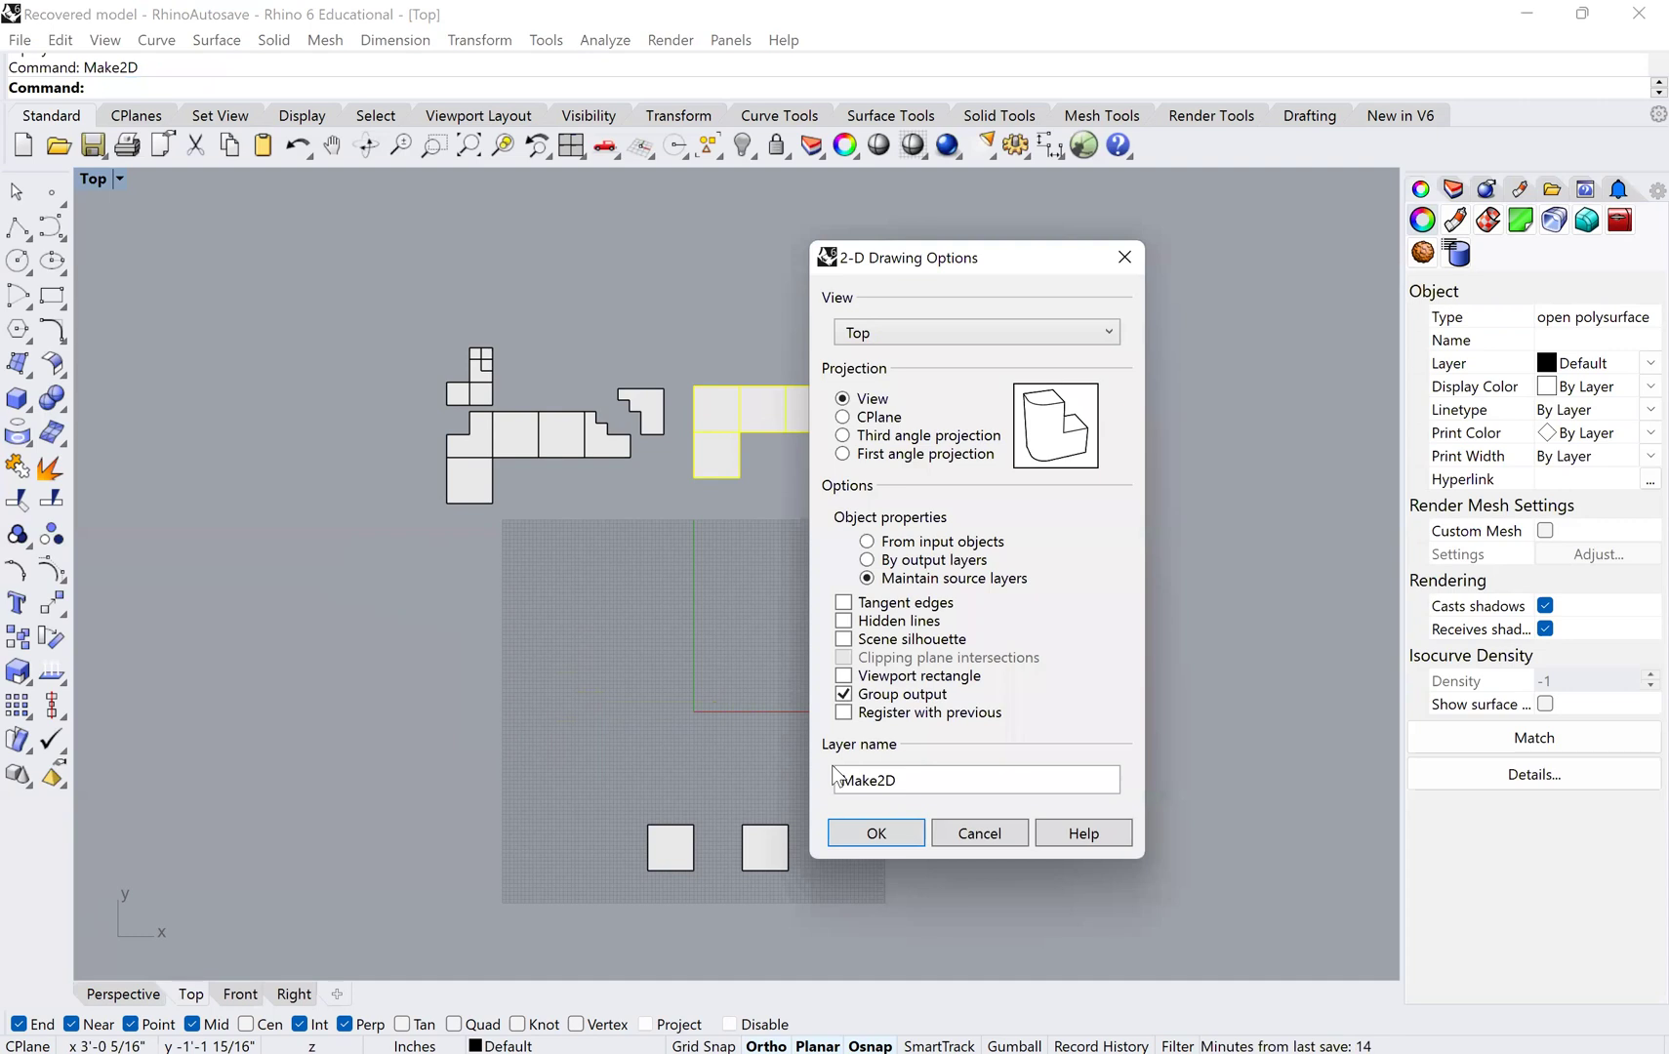
left_click(874, 833)
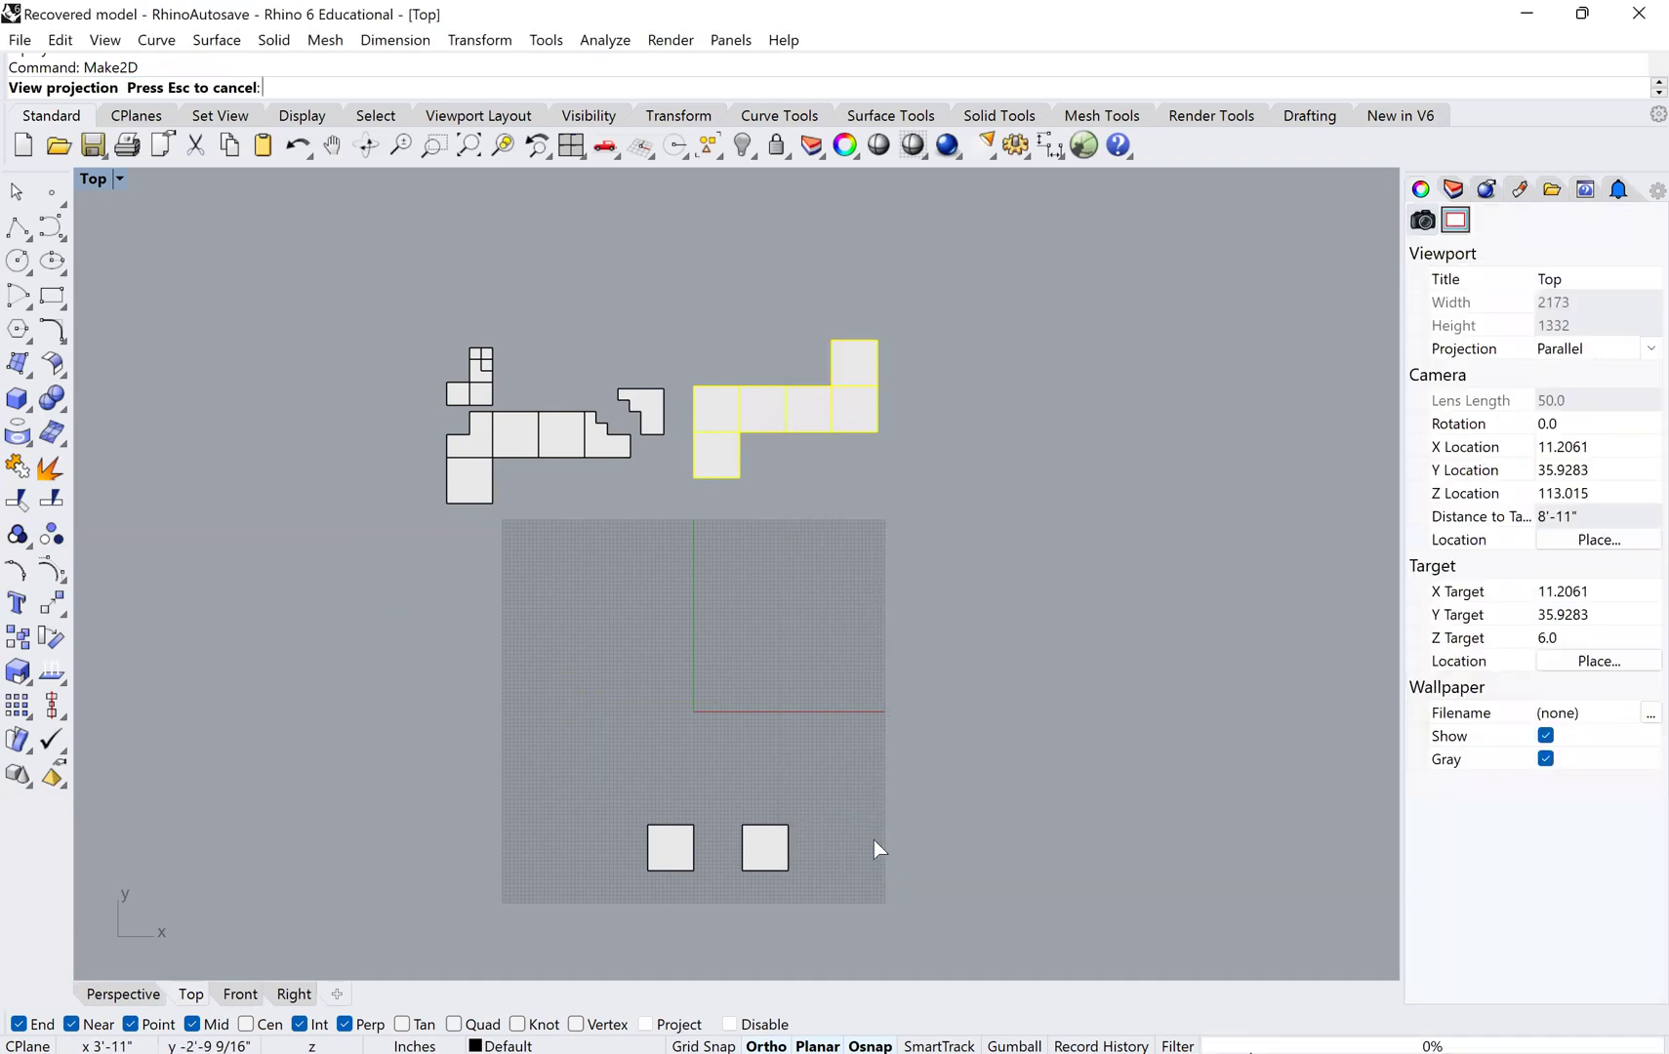
scroll(712, 492, "down", 2)
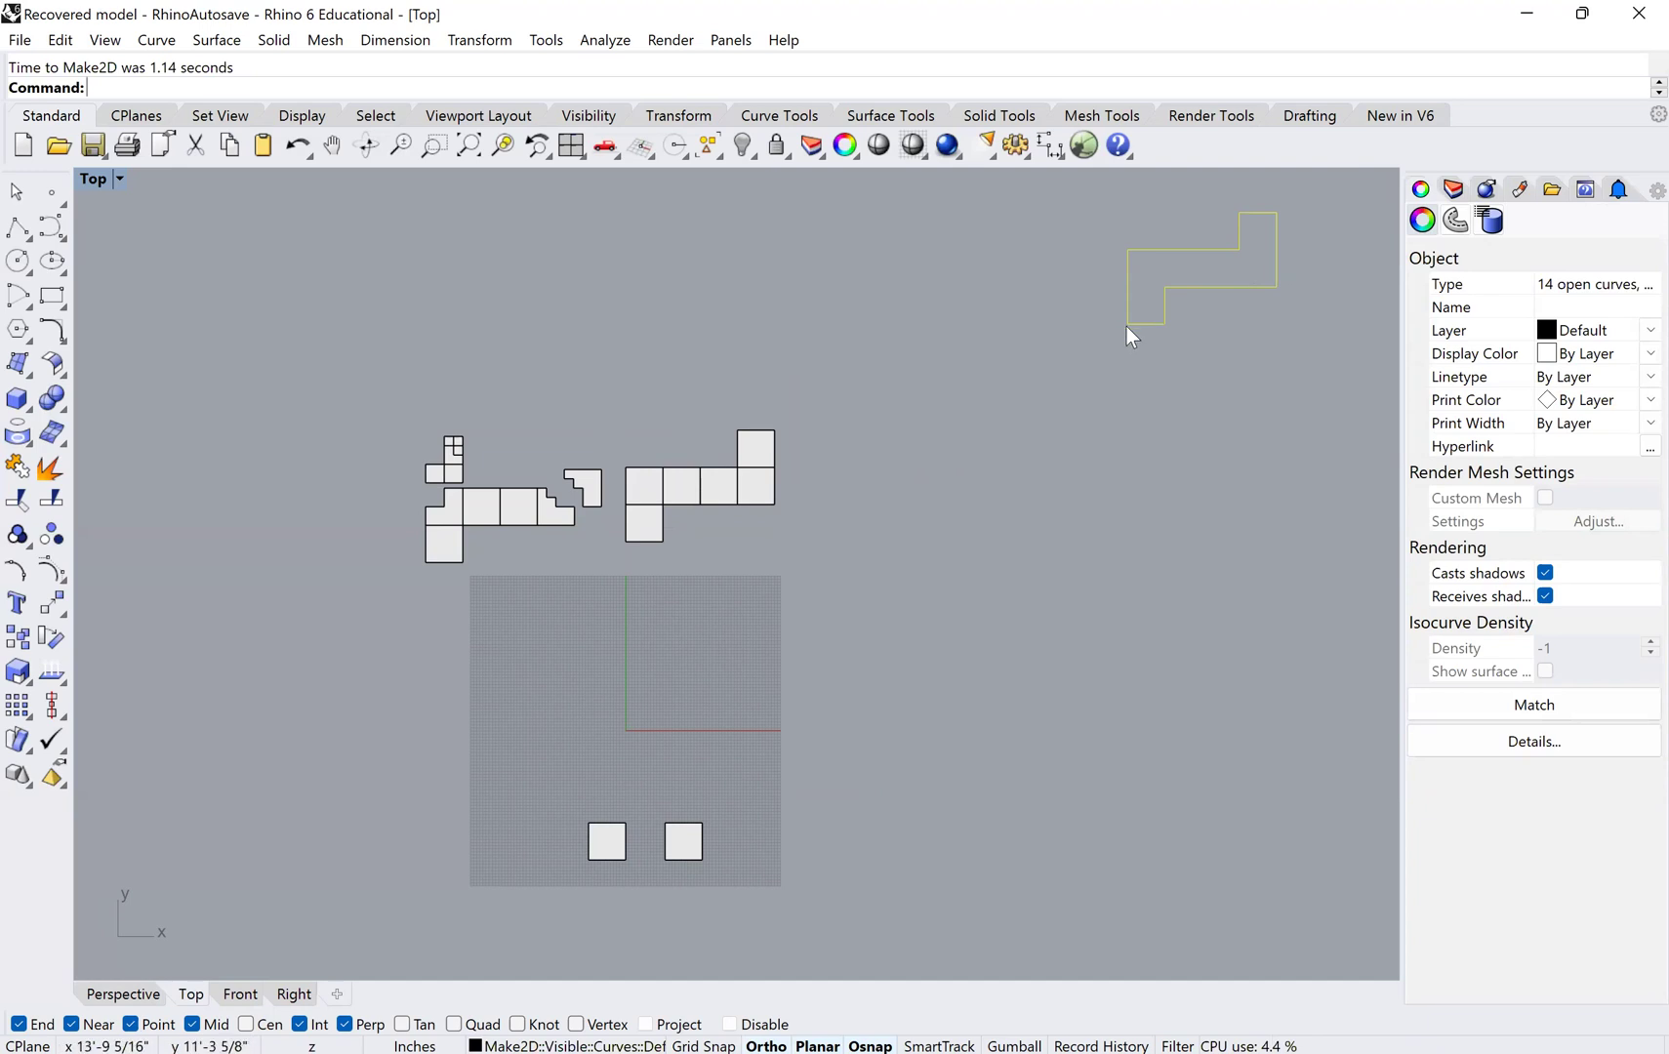
scroll(1126, 326, "down", 3)
right_click_drag(1086, 396, 995, 537)
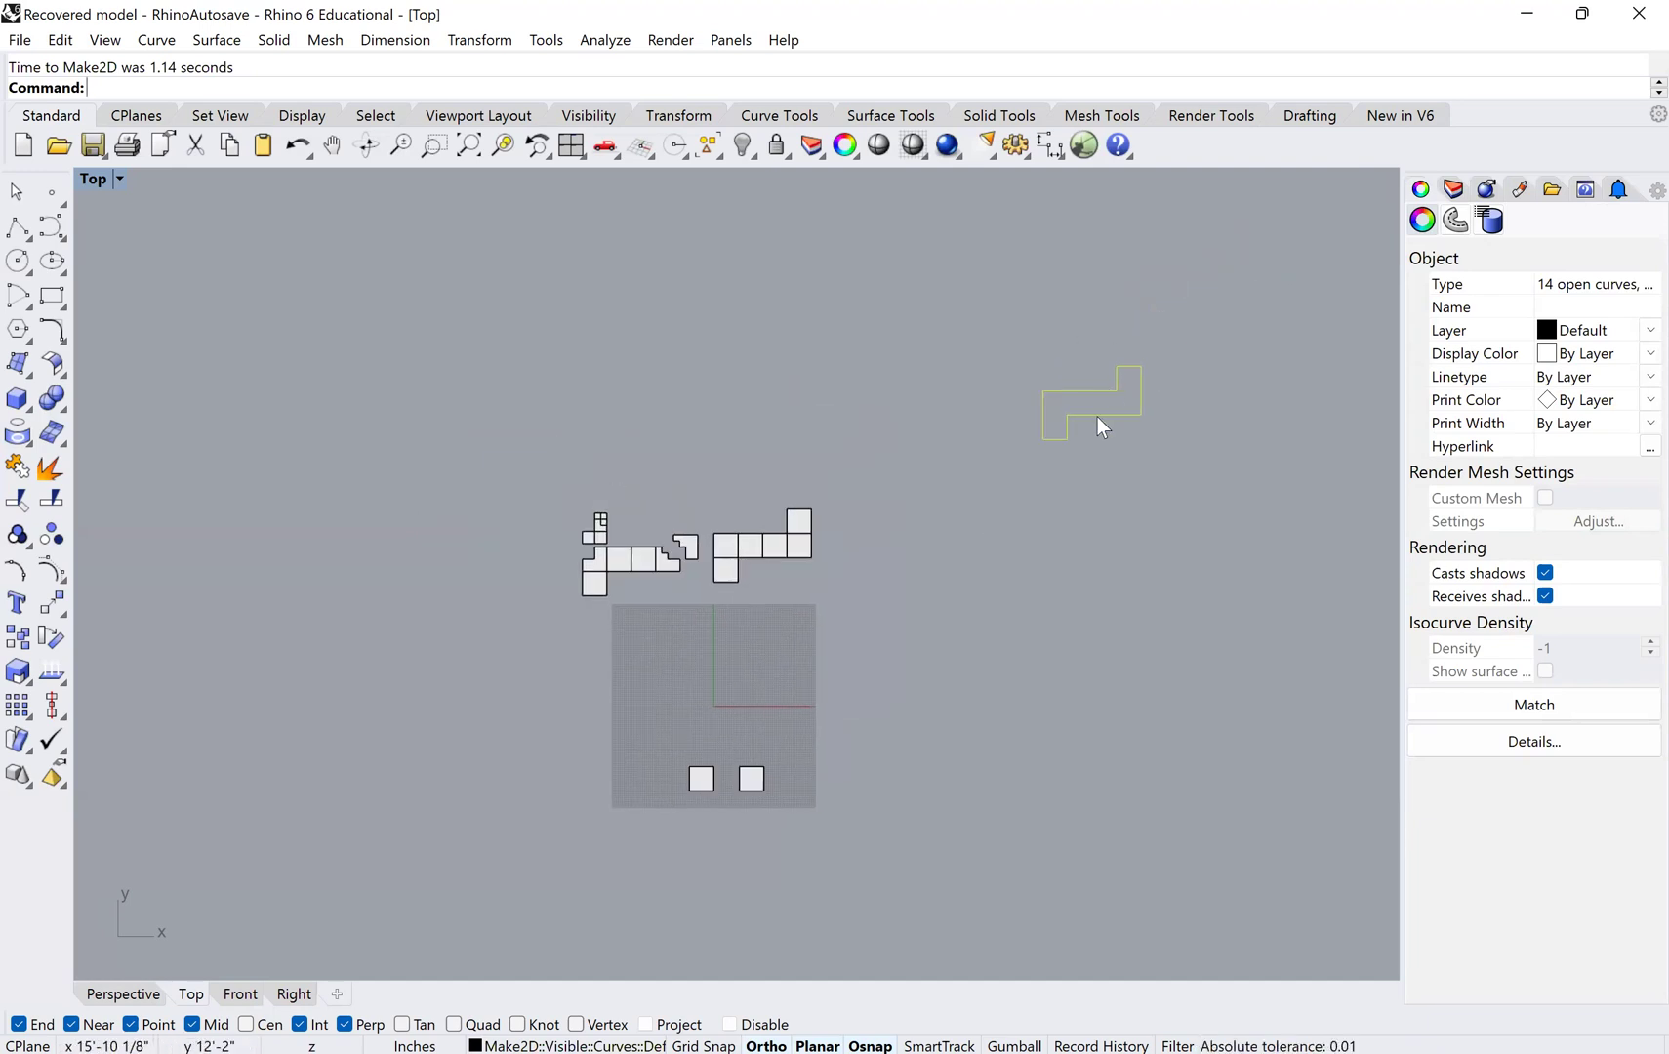
scroll(1097, 418, "up", 1)
- Move the yellow outline curves left and down to sit just right of the nets
type("m")
key("Return")
left_click(1070, 466)
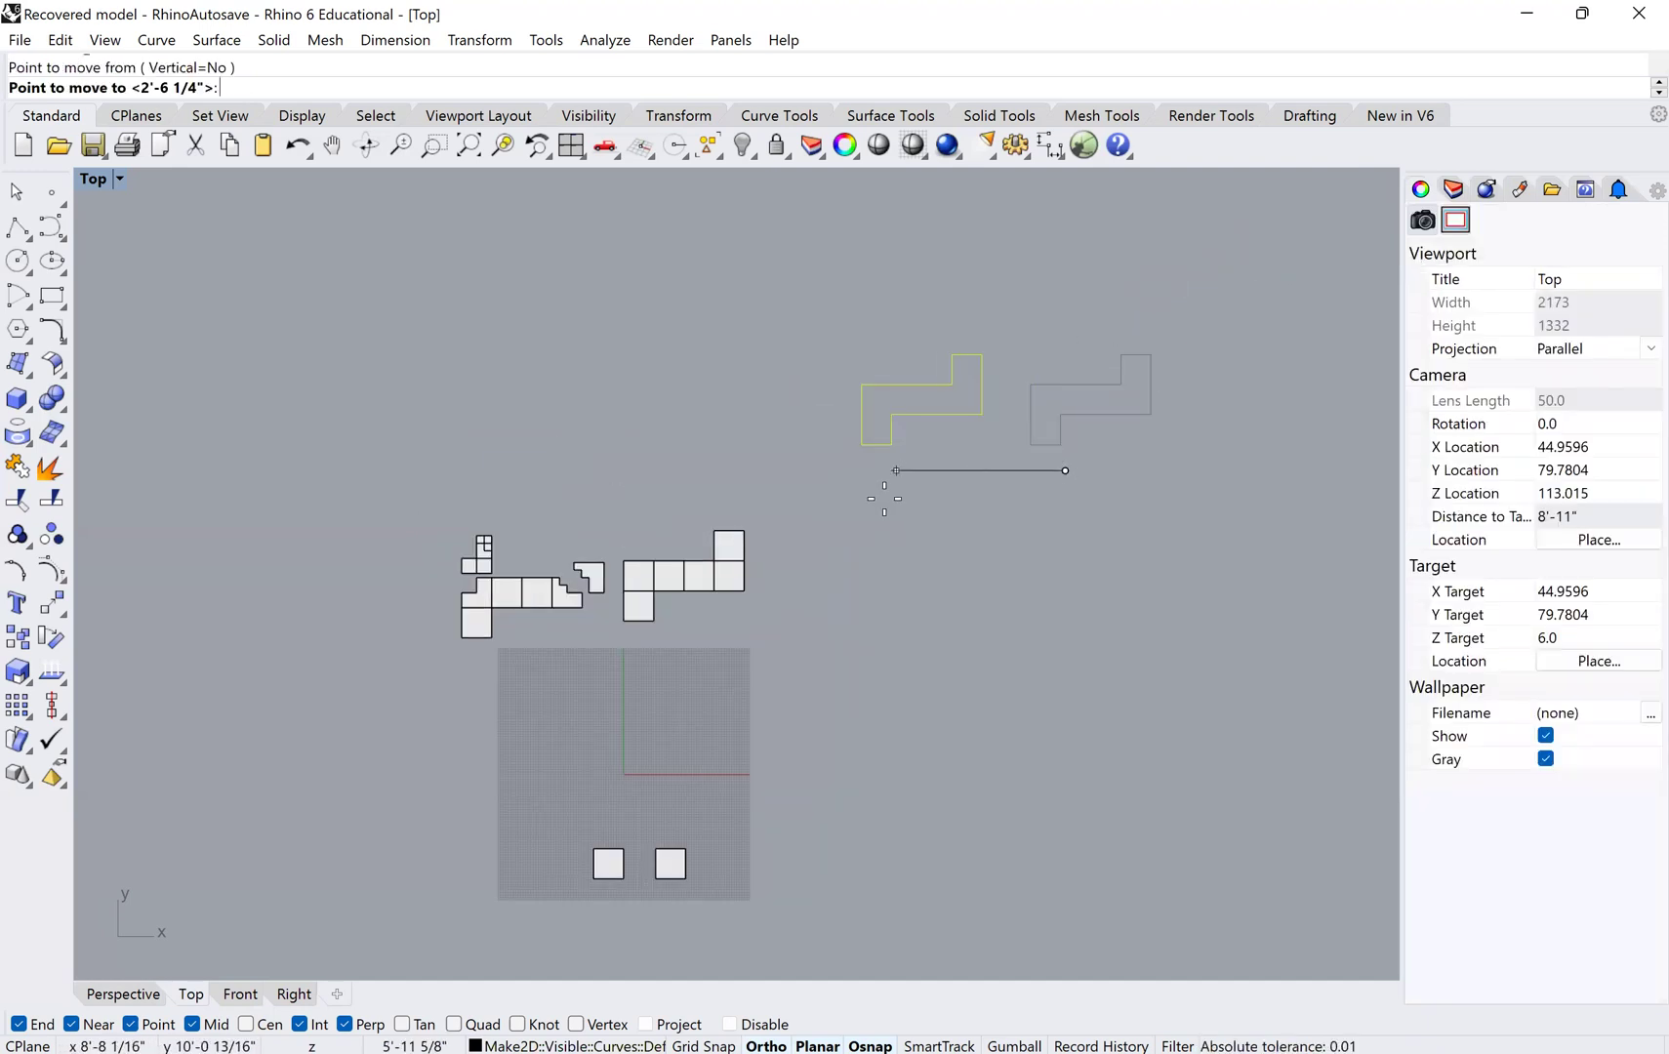
left_click(853, 469)
key("Return")
left_click(847, 491)
left_click(811, 661)
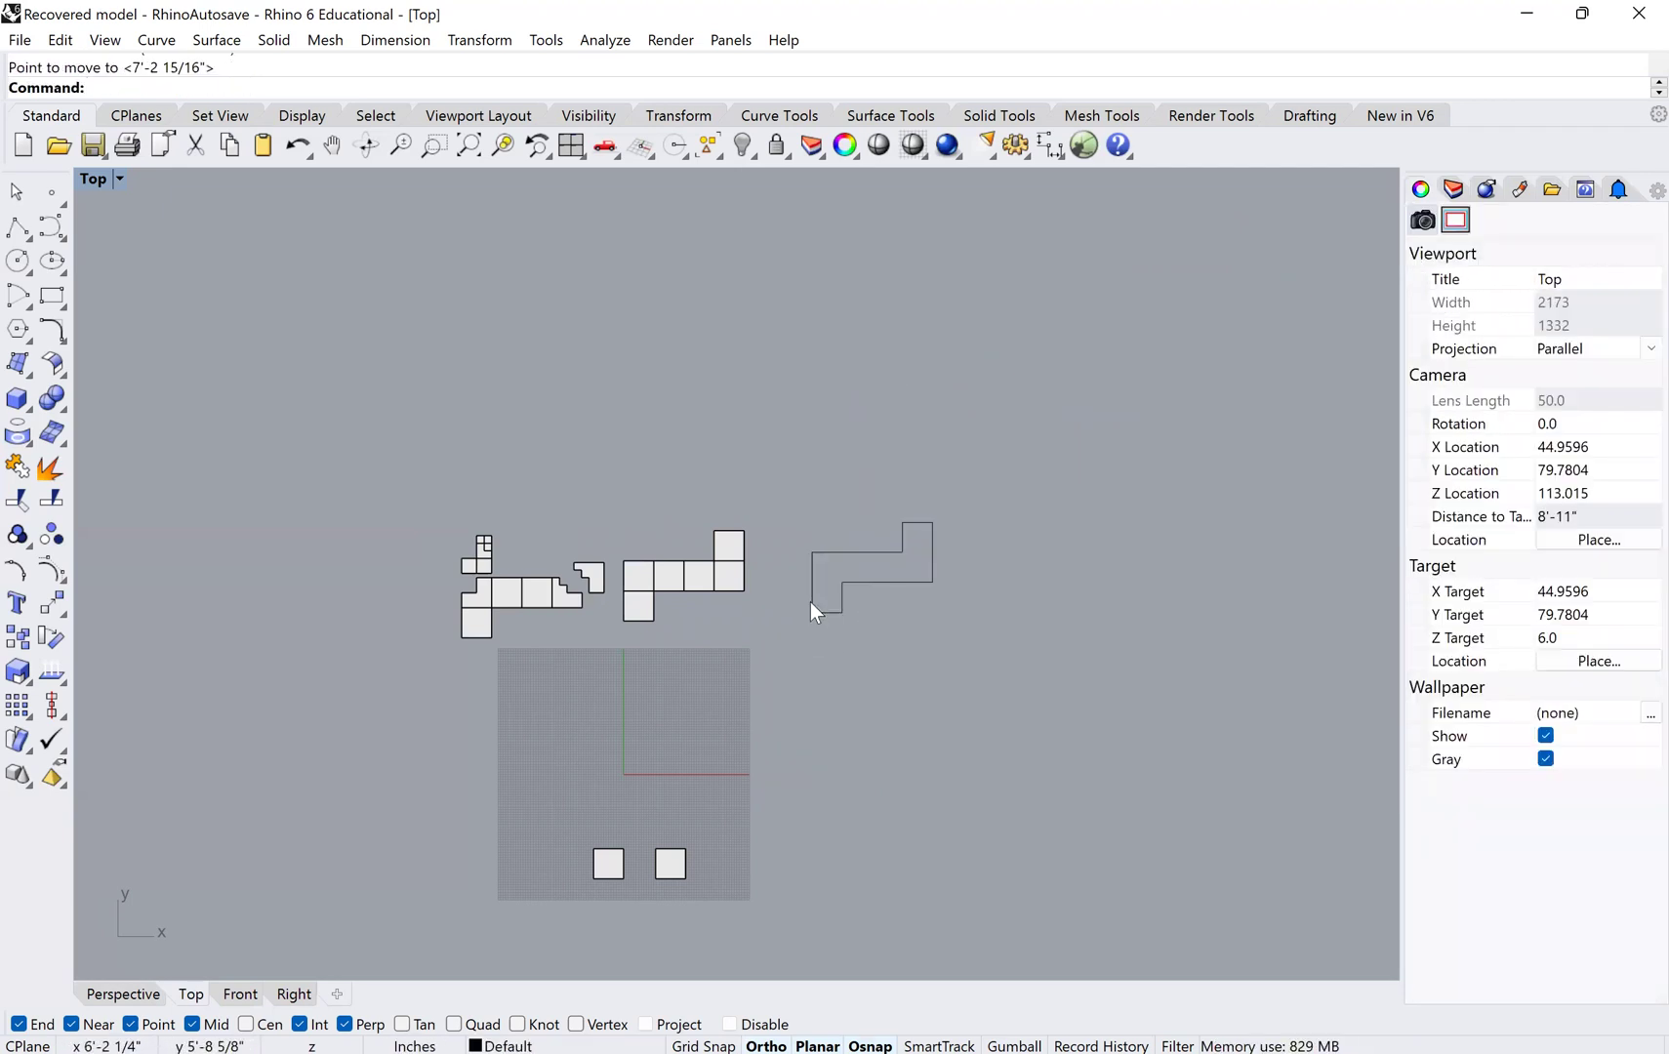
left_click(773, 639)
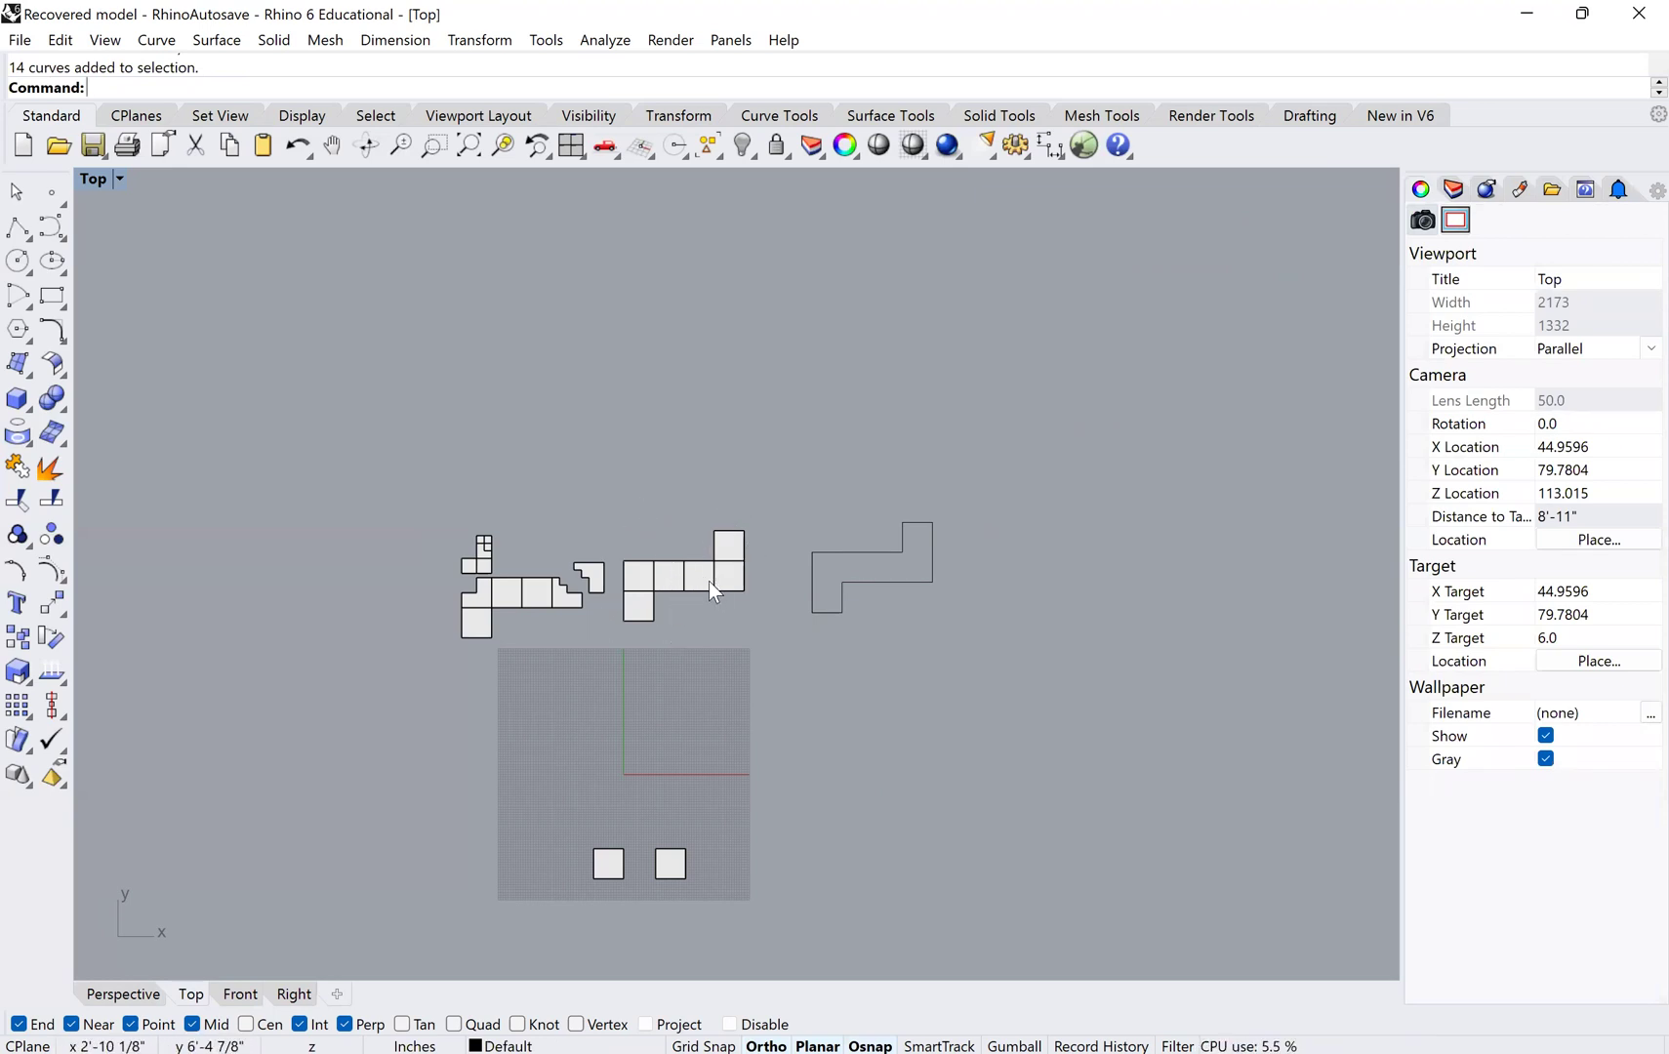
- Explode the middle L-shaped net into six separate squares
scroll(708, 580, "up", 1)
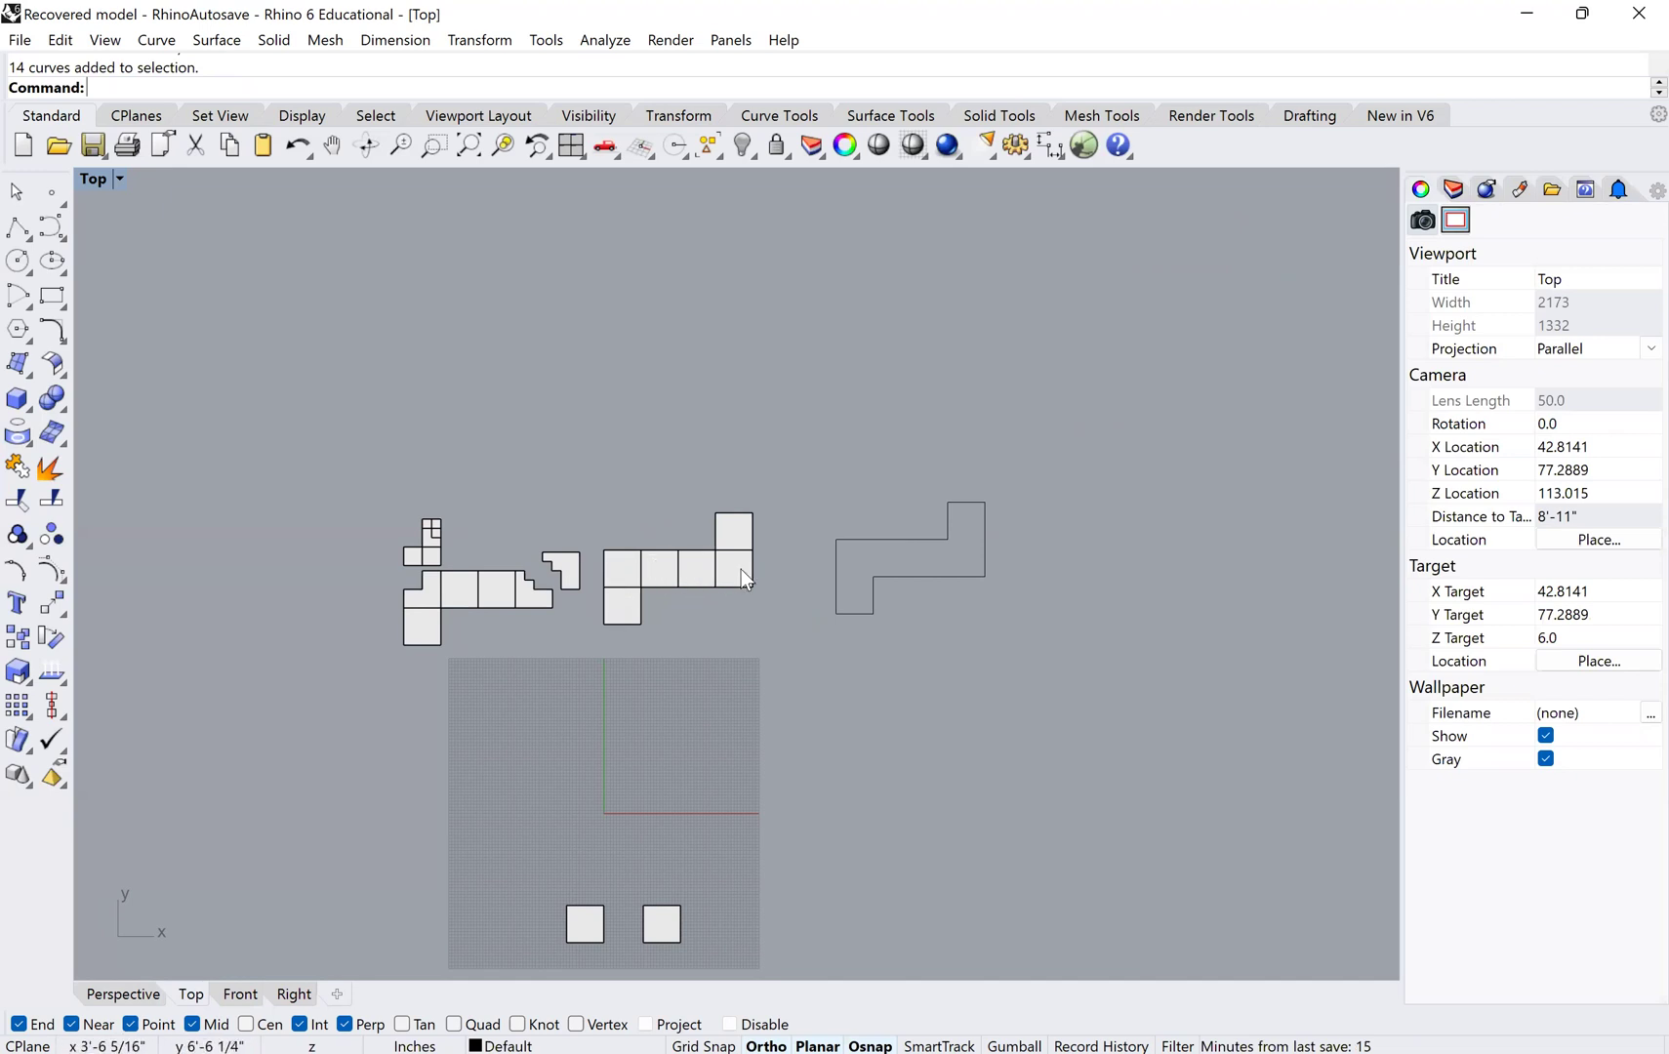
scroll(771, 603, "up", 1)
scroll(757, 620, "down", 1)
right_click_drag(767, 625, 843, 574)
left_click(751, 525)
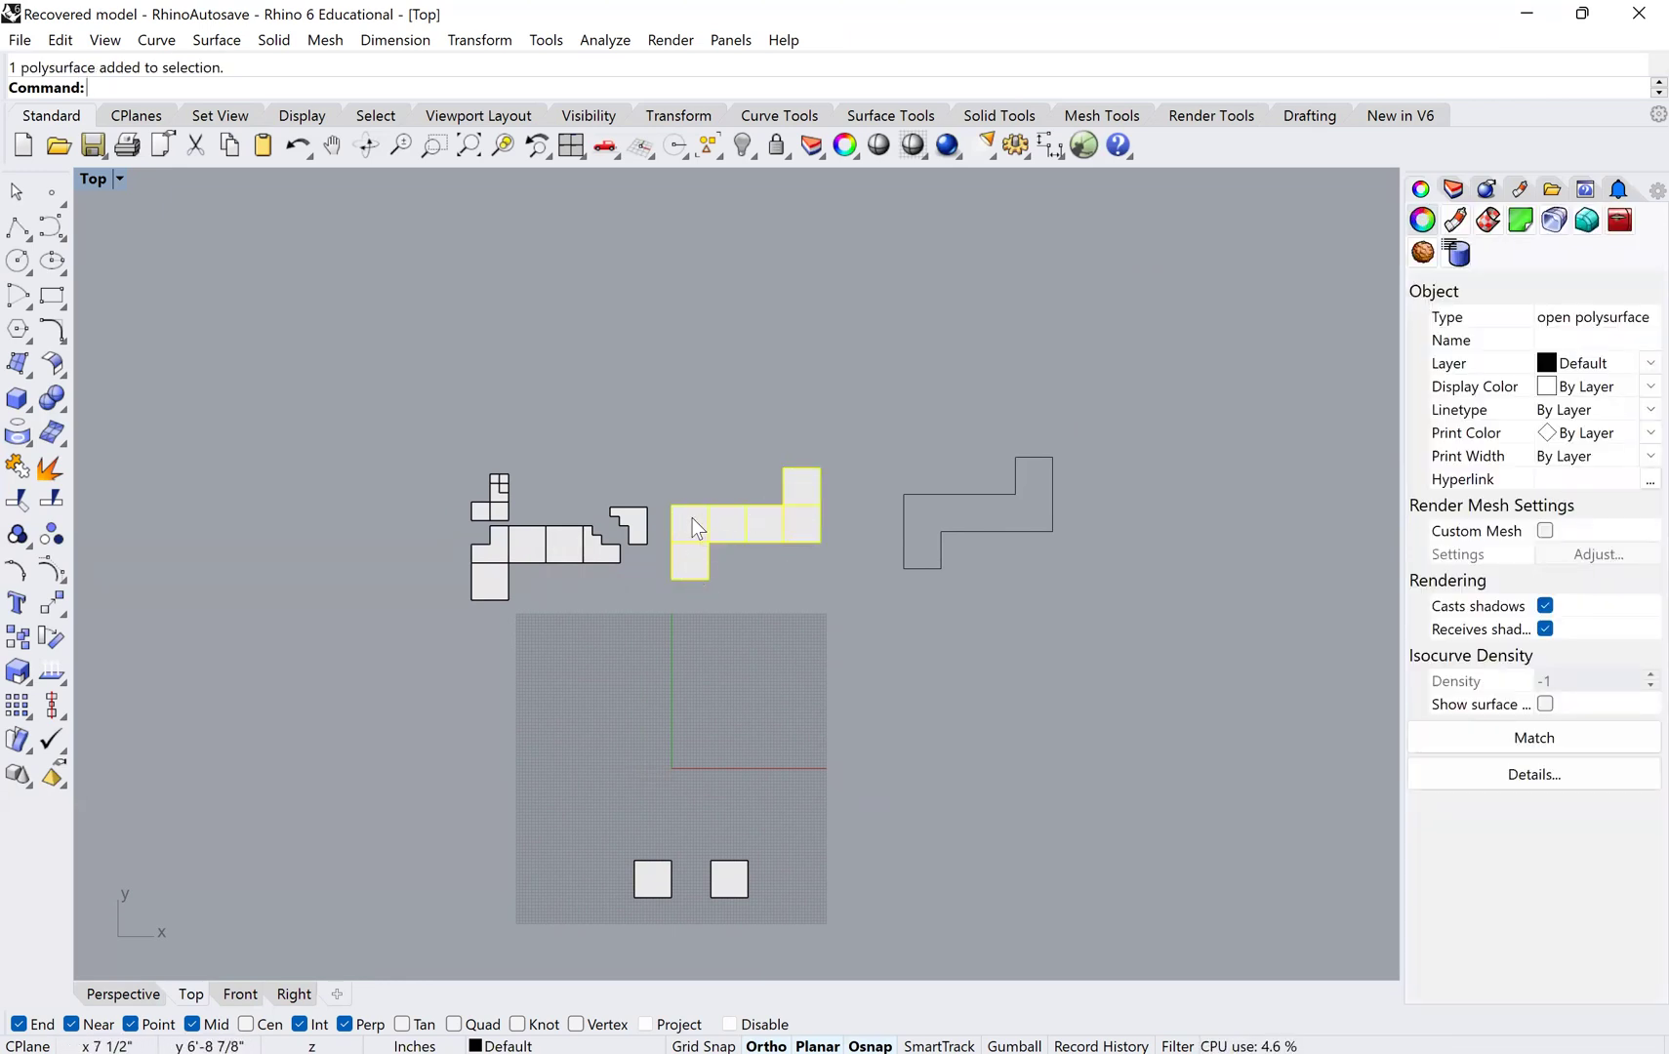
scroll(689, 525, "down", 2)
right_click_drag(667, 626, 726, 597)
left_click(739, 581)
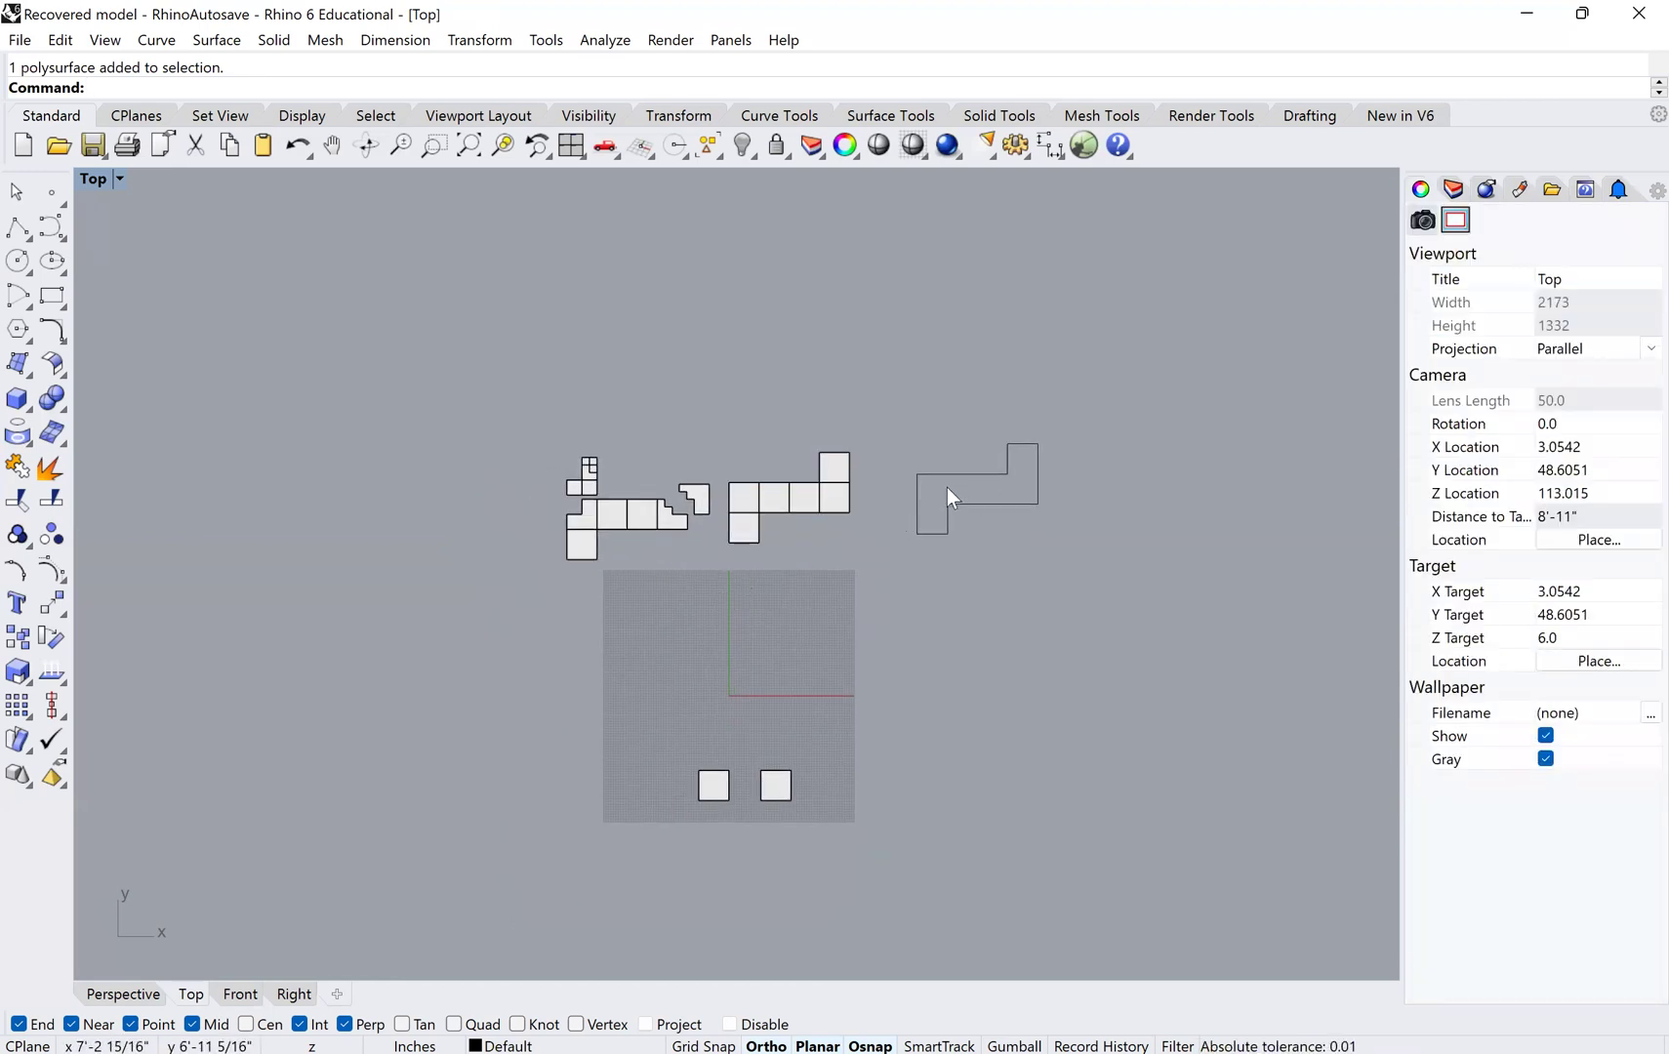
left_click(745, 501)
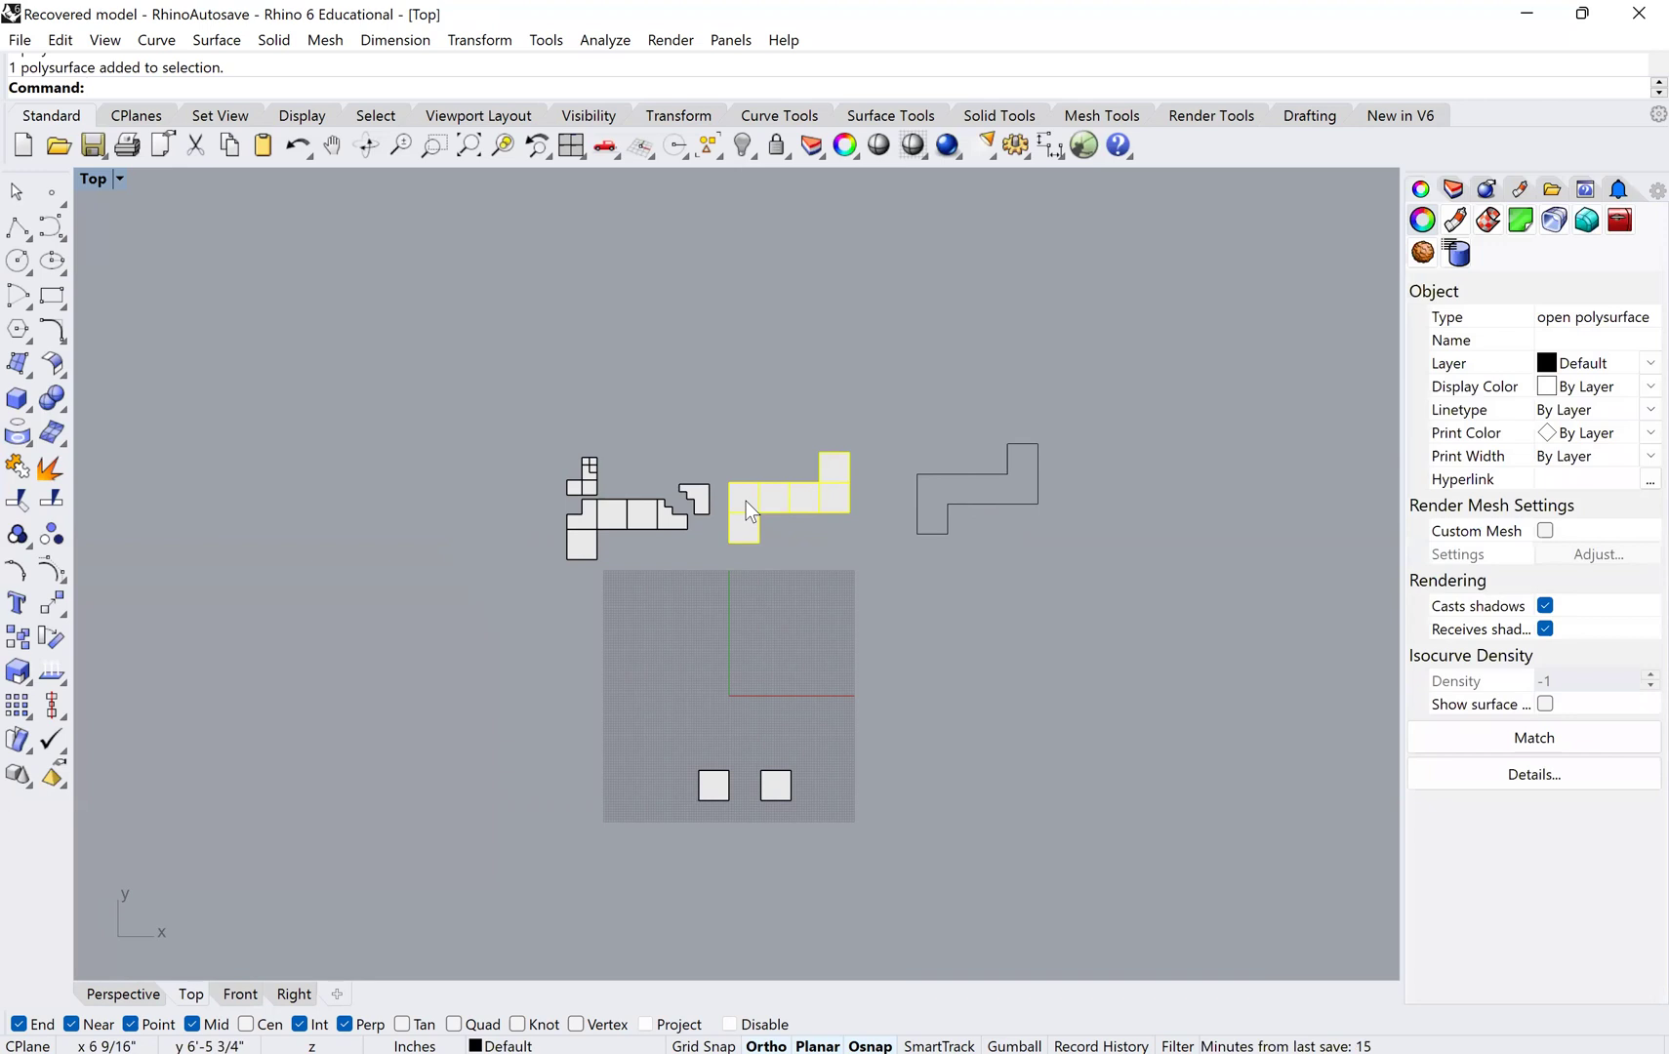
type("Explode")
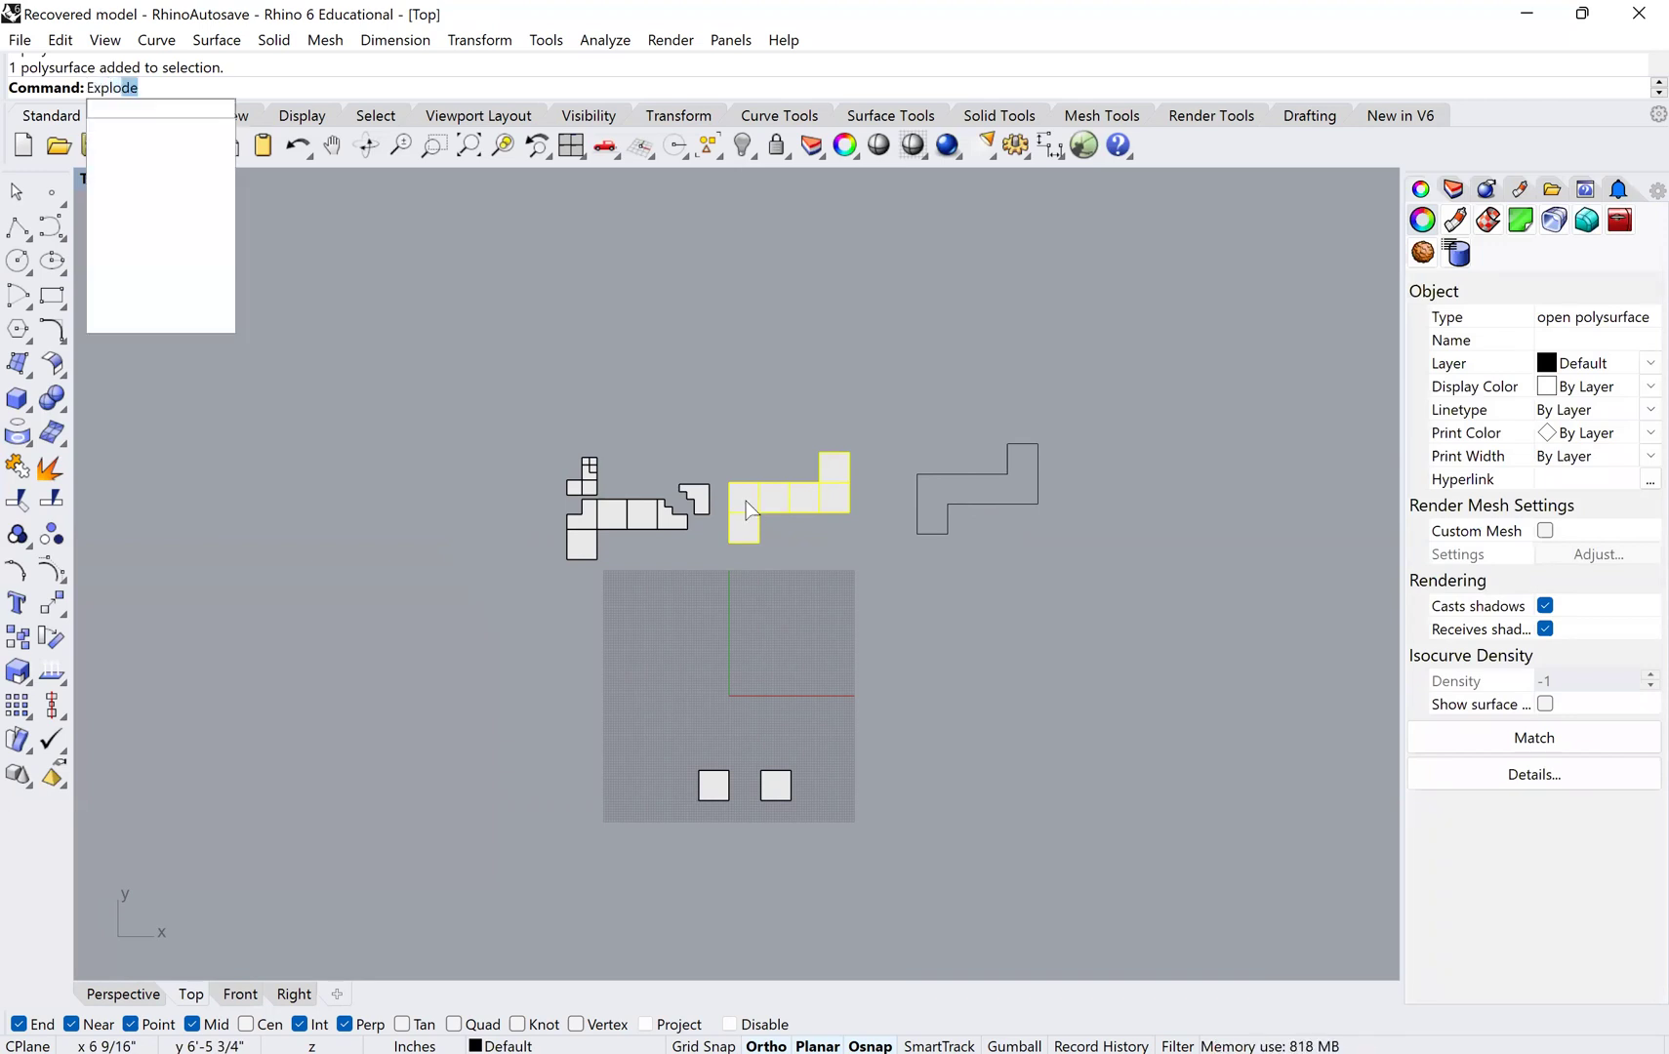
key("Return")
left_click(743, 462)
- Window-select the middle net's six squares and run Make2D on them
scroll(743, 467, "up", 2)
left_click(781, 513)
left_click(839, 505)
left_click(873, 503)
left_click(720, 430)
left_click_drag(701, 357, 919, 599)
scroll(867, 587, "down", 2)
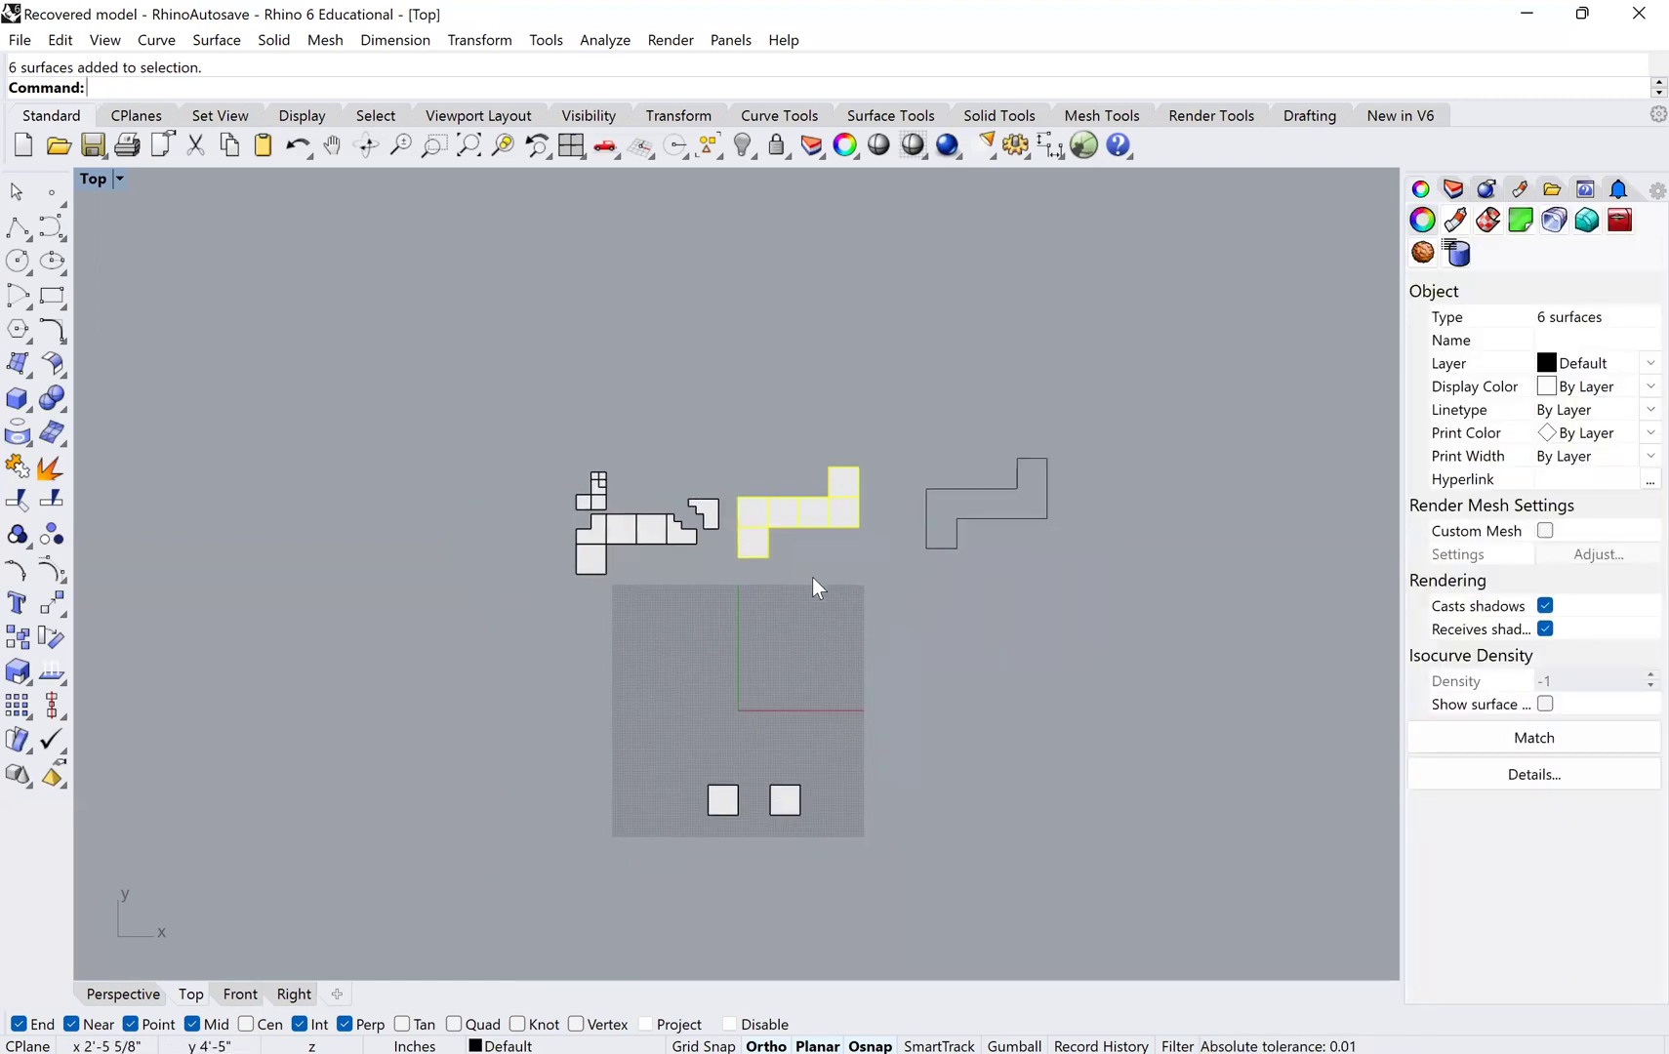
type("Make2D")
key("Return")
- Accept the Make2D options and move the new drawing beside the first outline
key("Return")
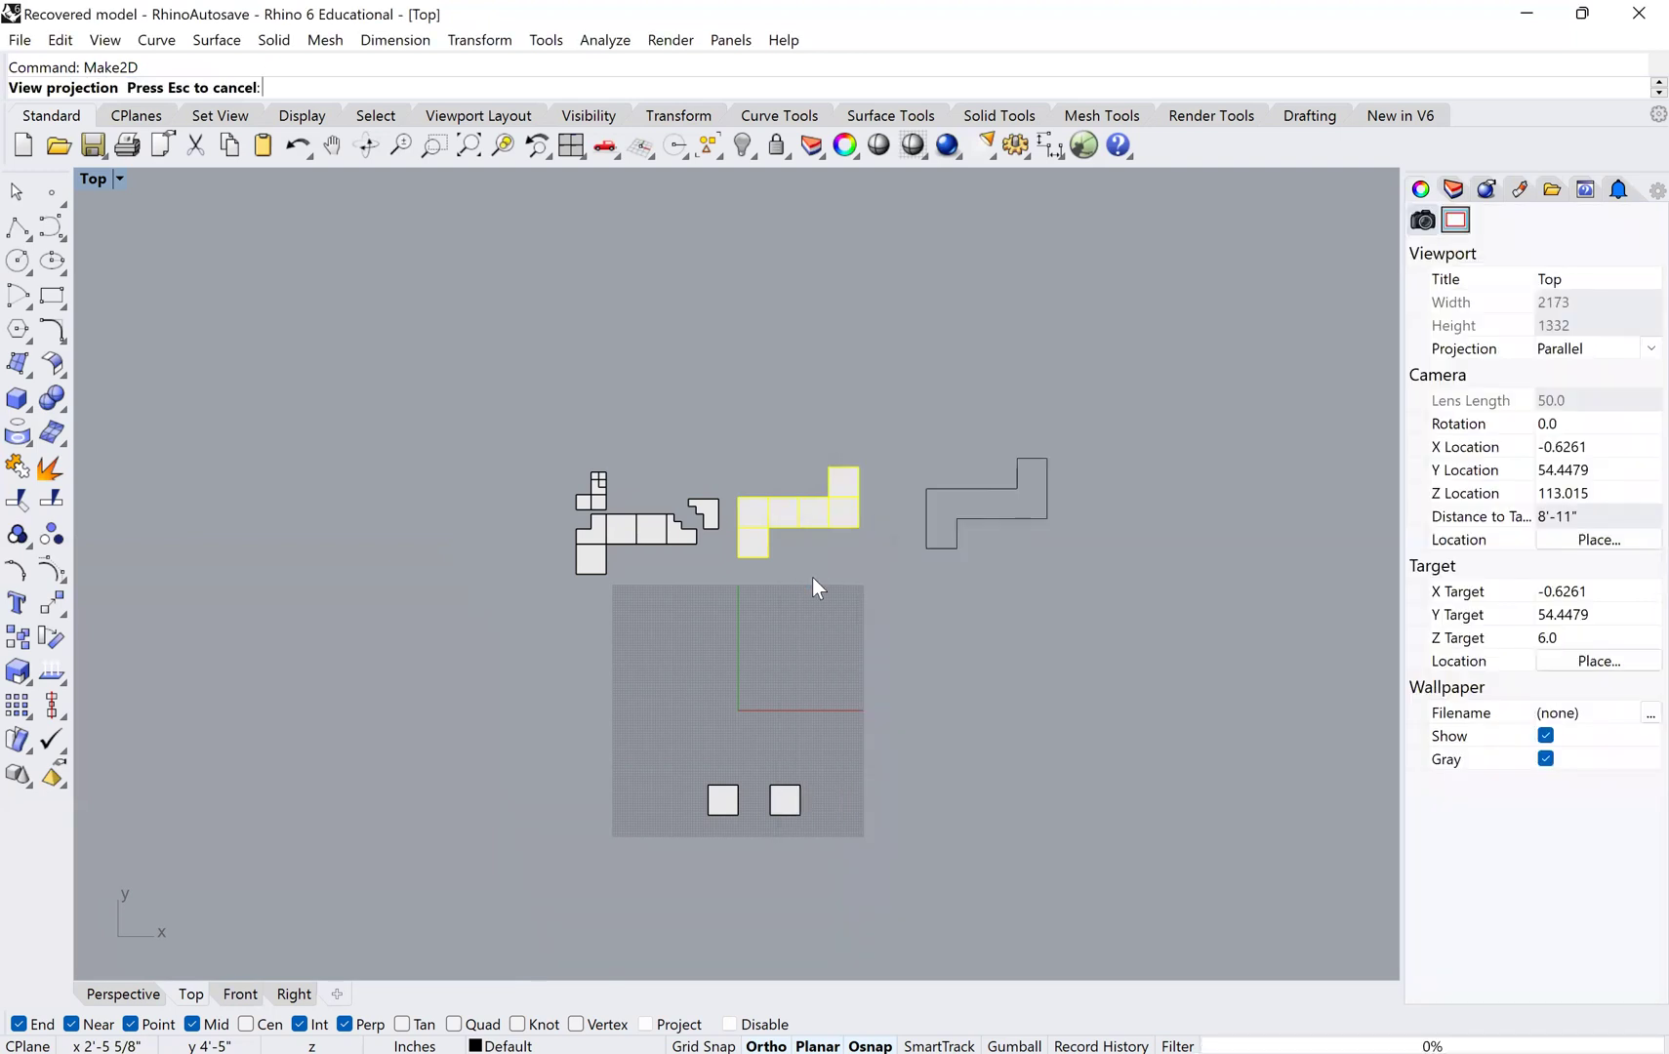
scroll(855, 547, "down", 2)
type("m")
key("Return")
left_click(1235, 420)
left_click(1041, 455)
key("Return")
left_click(1087, 389)
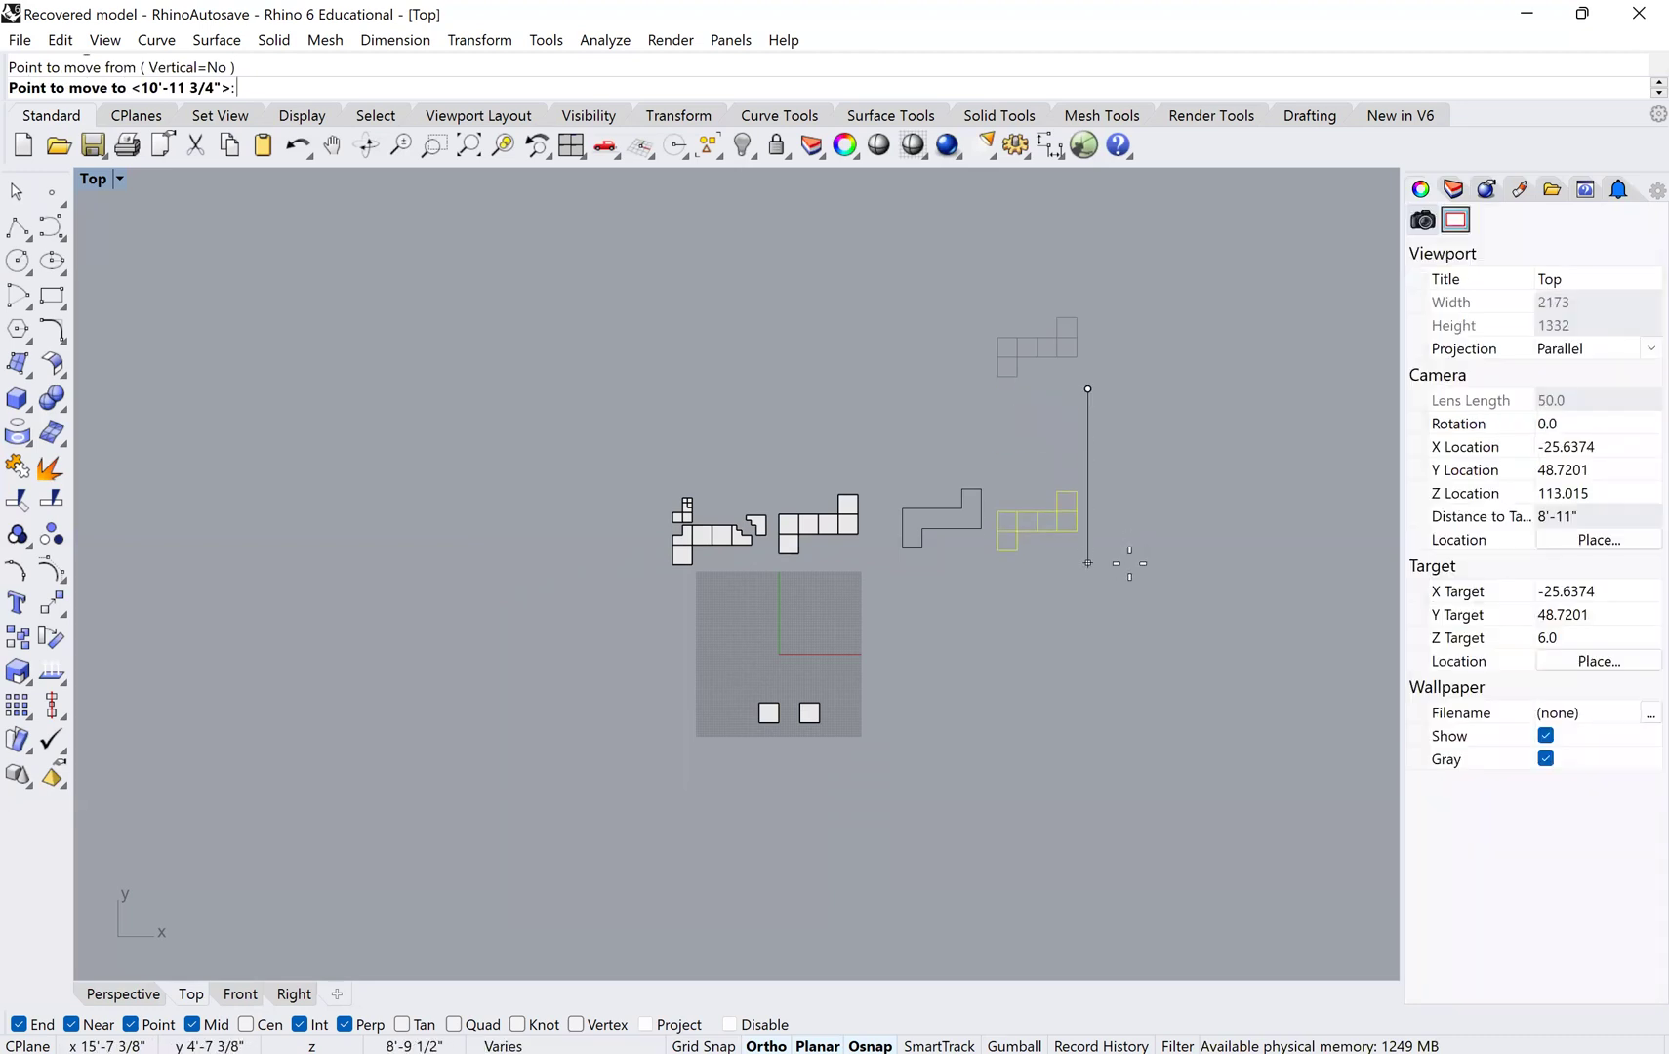
left_click(1128, 562)
key("Escape")
- Window-select the left net's twelve squares and create its Make2D drawing
scroll(991, 550, "up", 2)
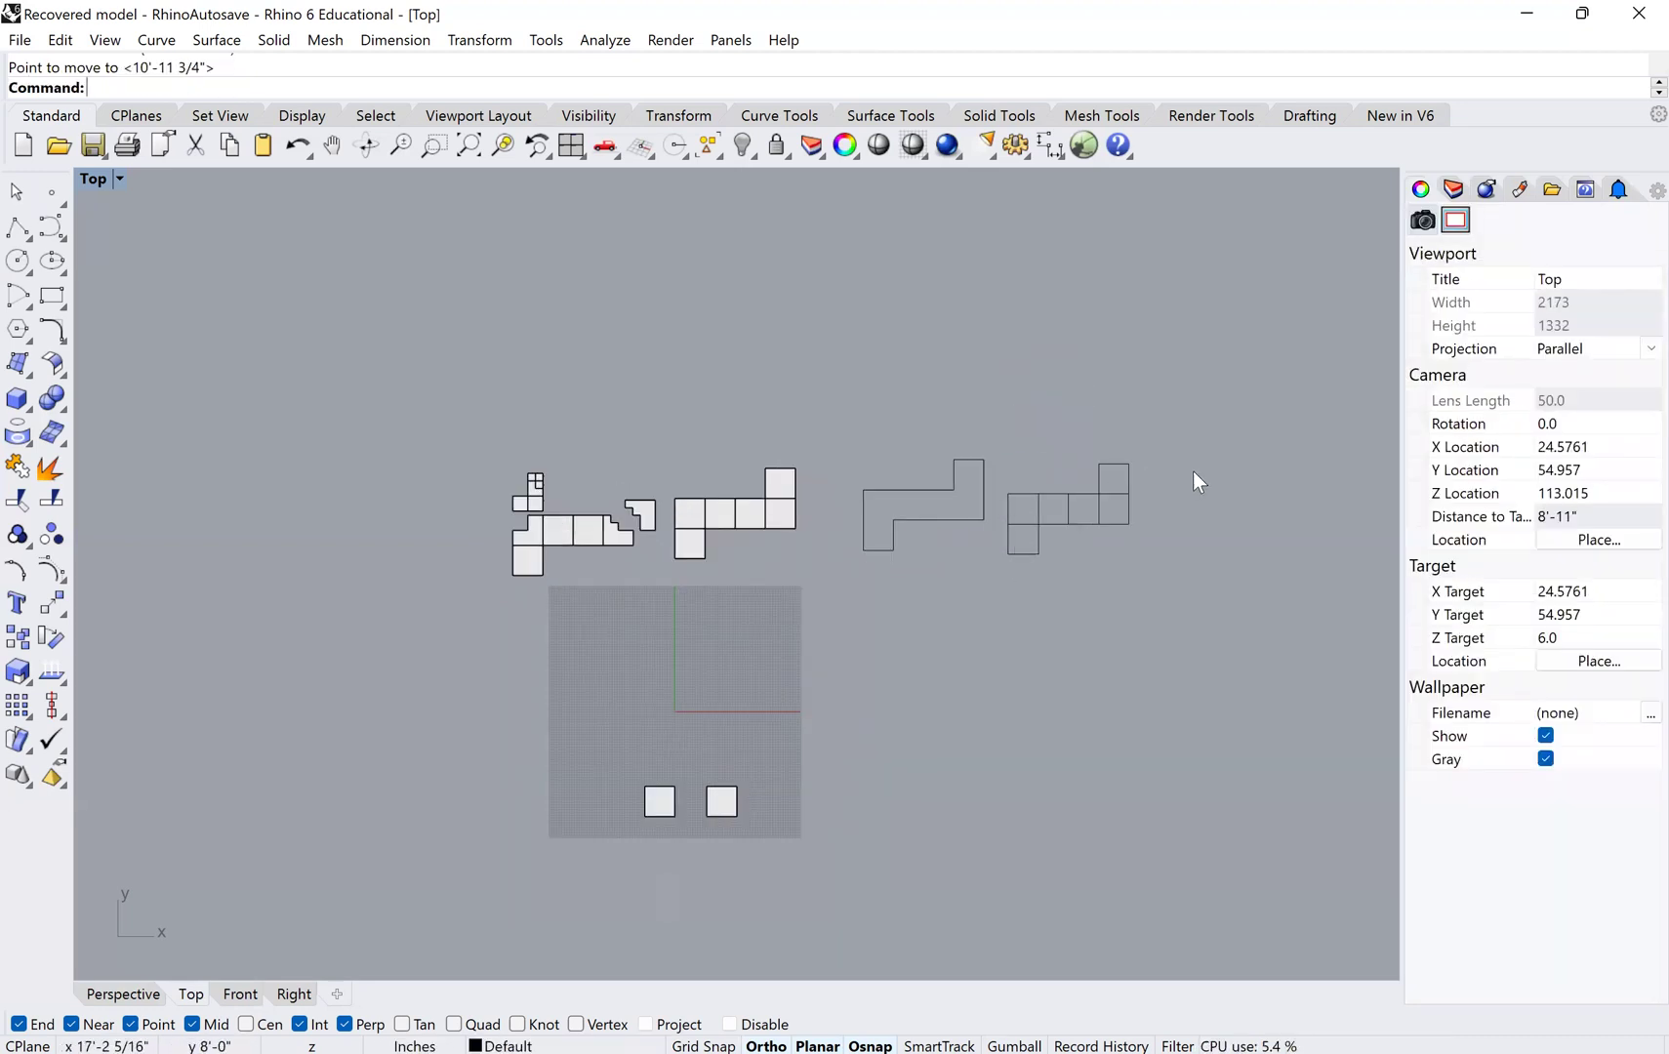
left_click_drag(375, 420, 667, 635)
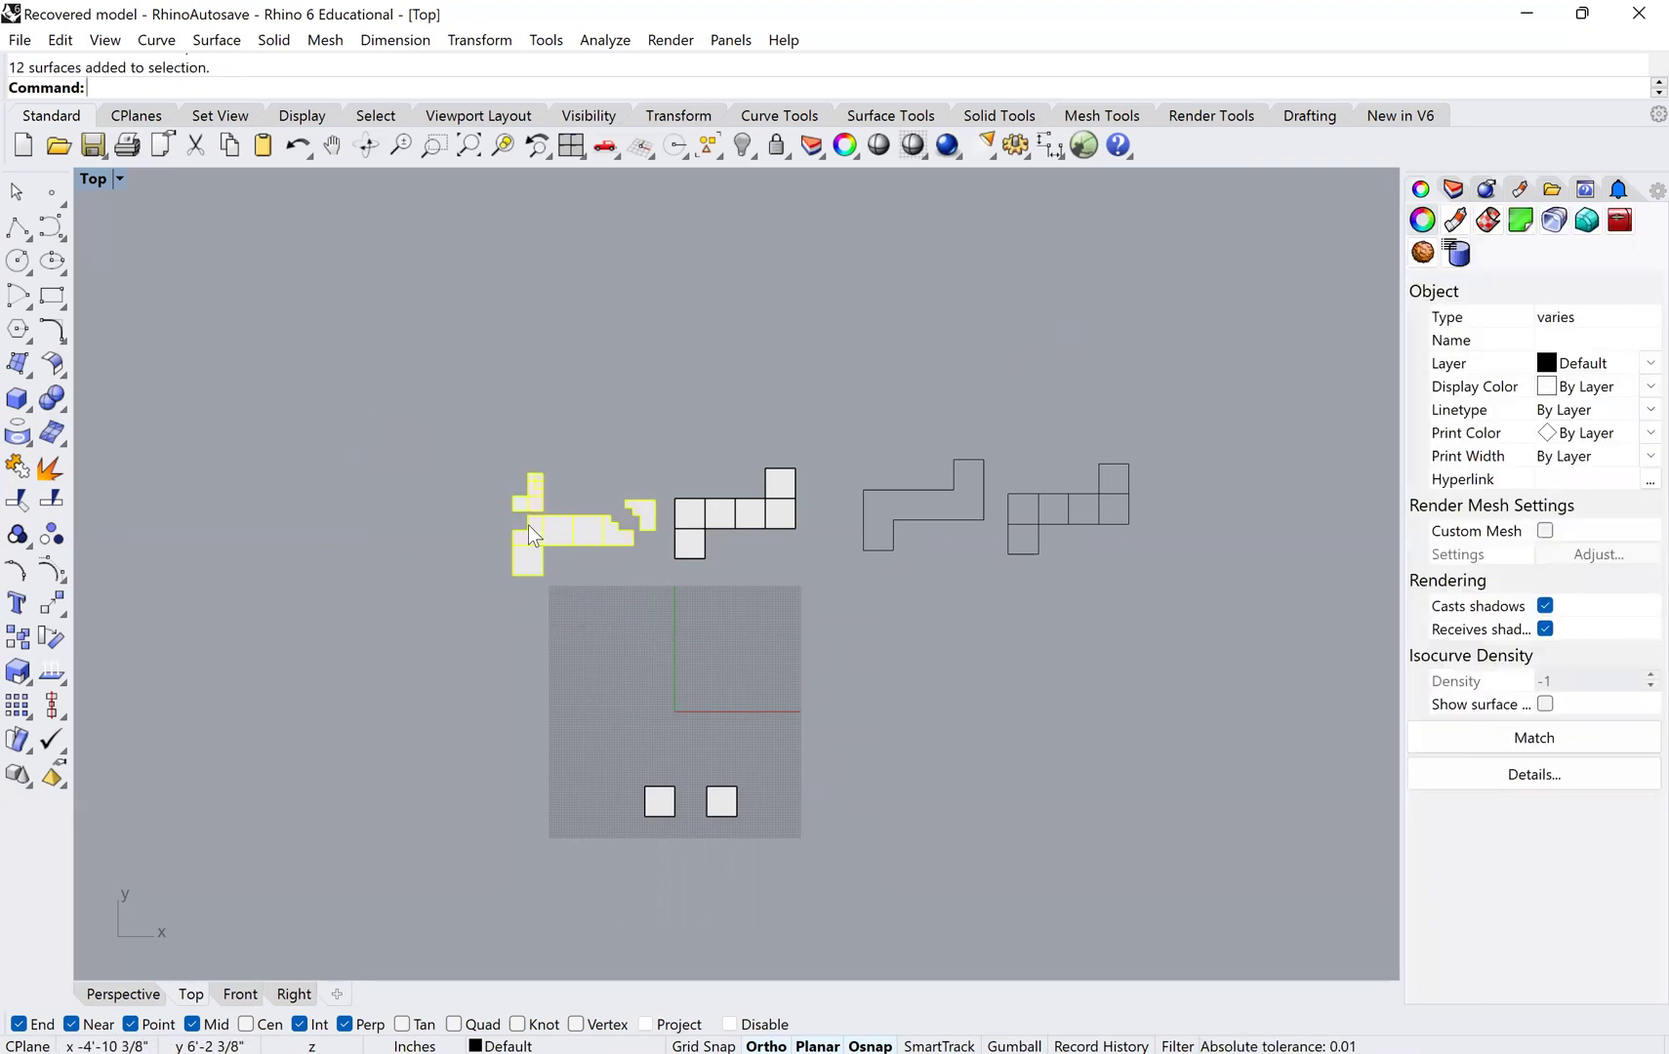
type("Make2D")
key("Return")
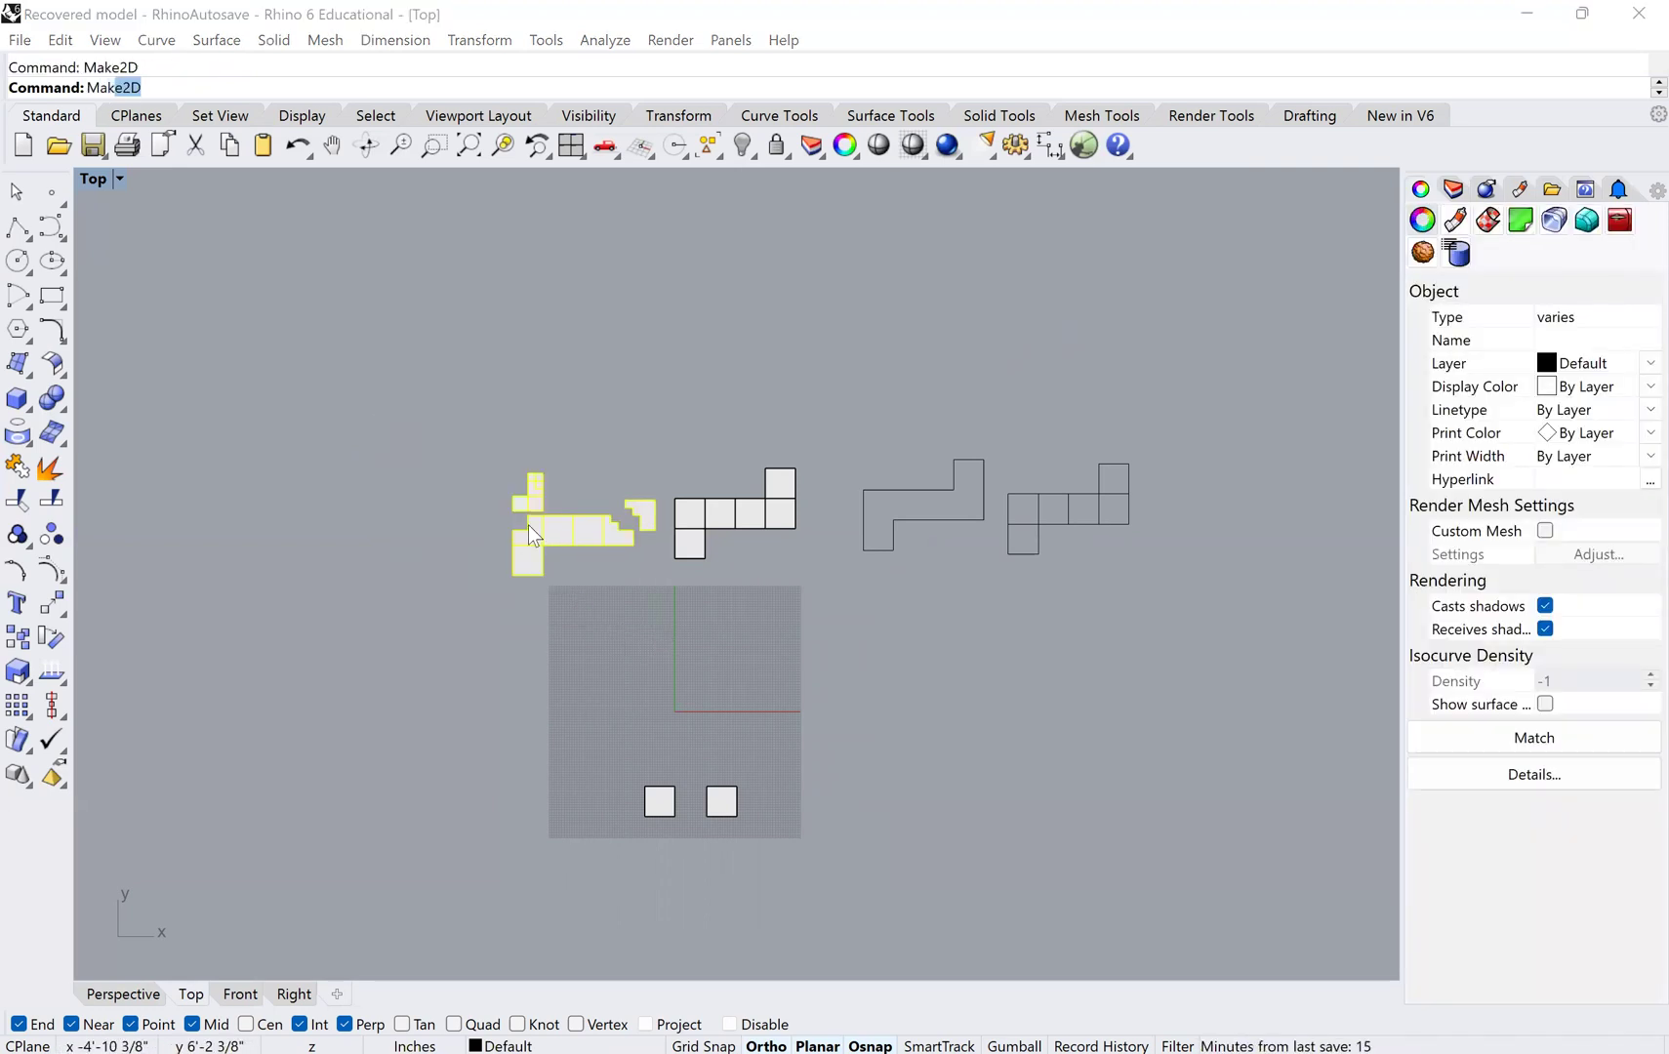
key("Return")
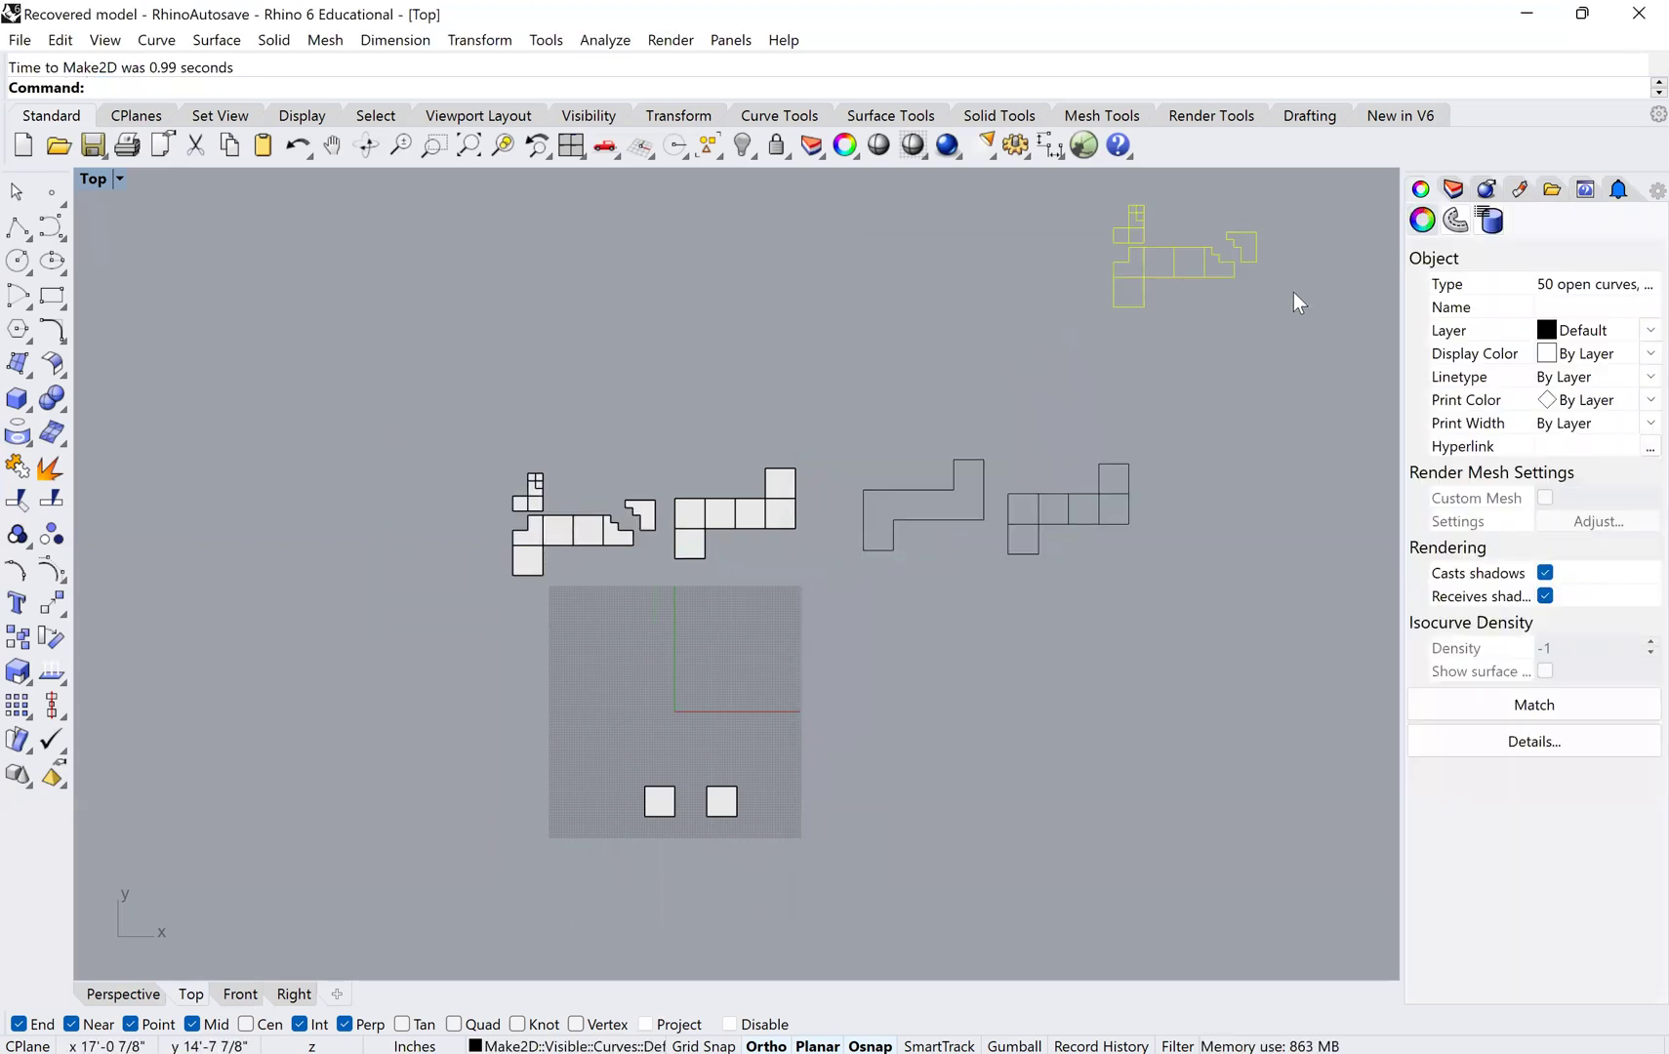
- Move the left net's 2D drawing so it sits above the two outlines
type("m")
key("Return")
left_click(1202, 345)
left_click(1204, 424)
key("Return")
left_click(1212, 405)
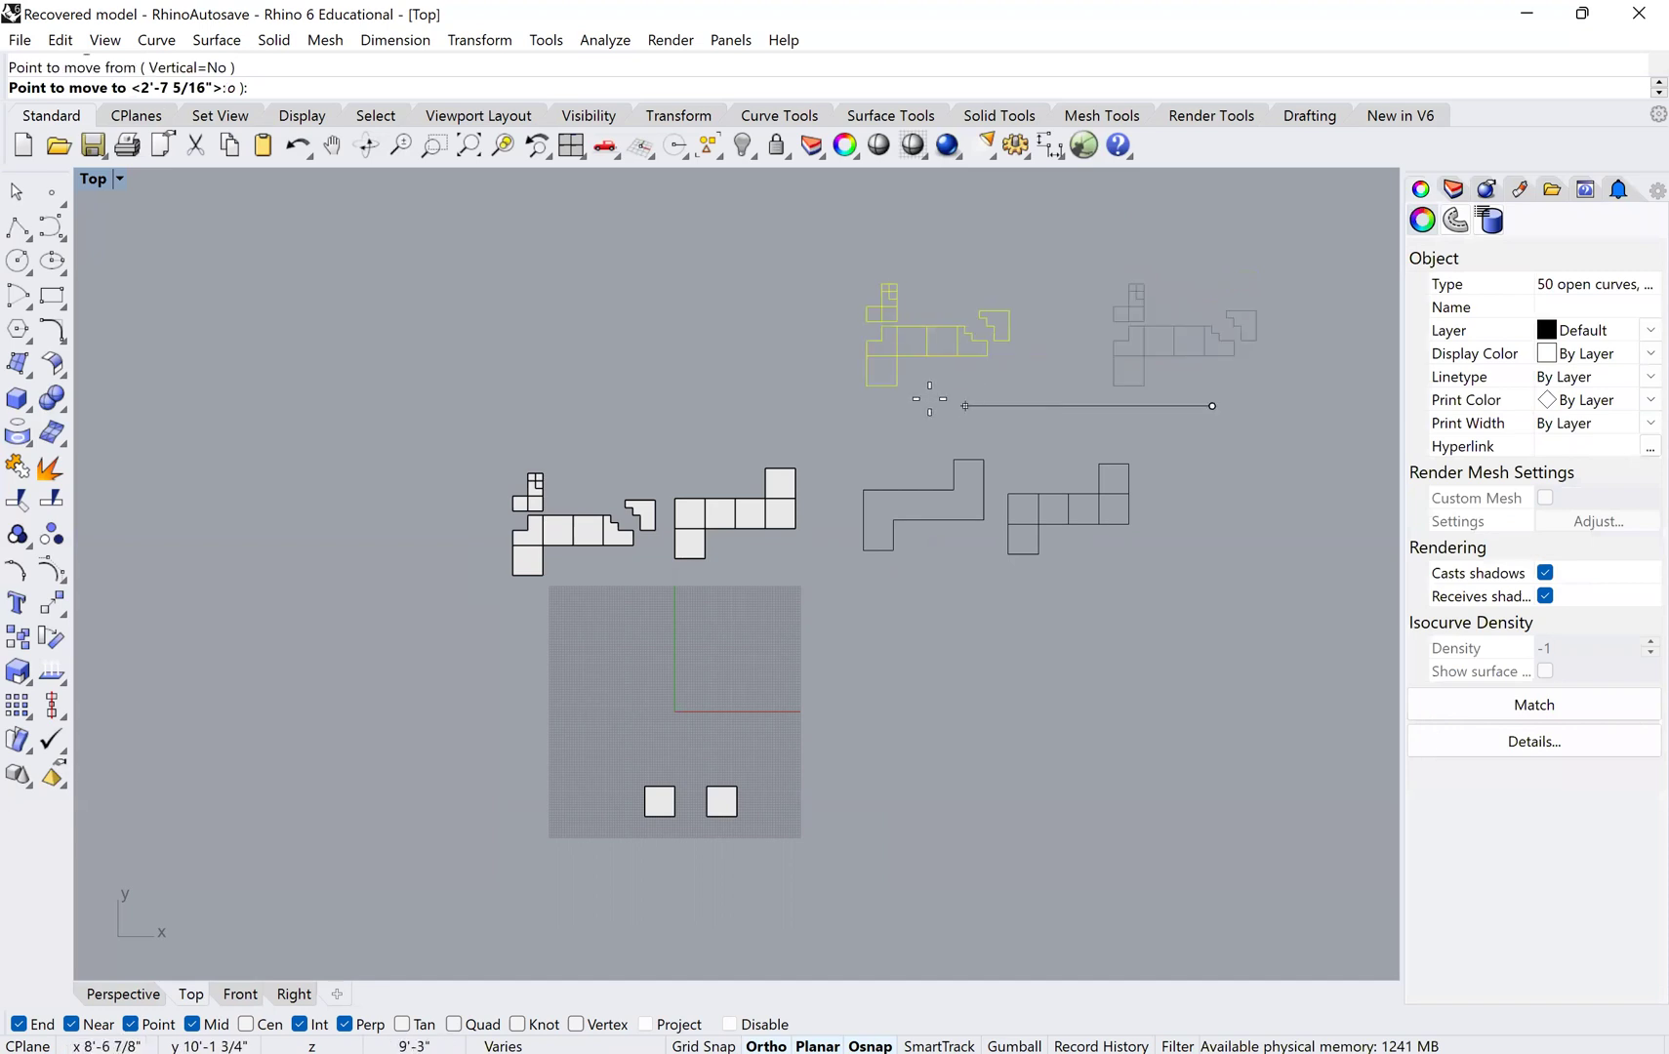
left_click(960, 402)
key("Return")
left_click(1024, 362)
left_click(1025, 430)
scroll(912, 457, "up", 1)
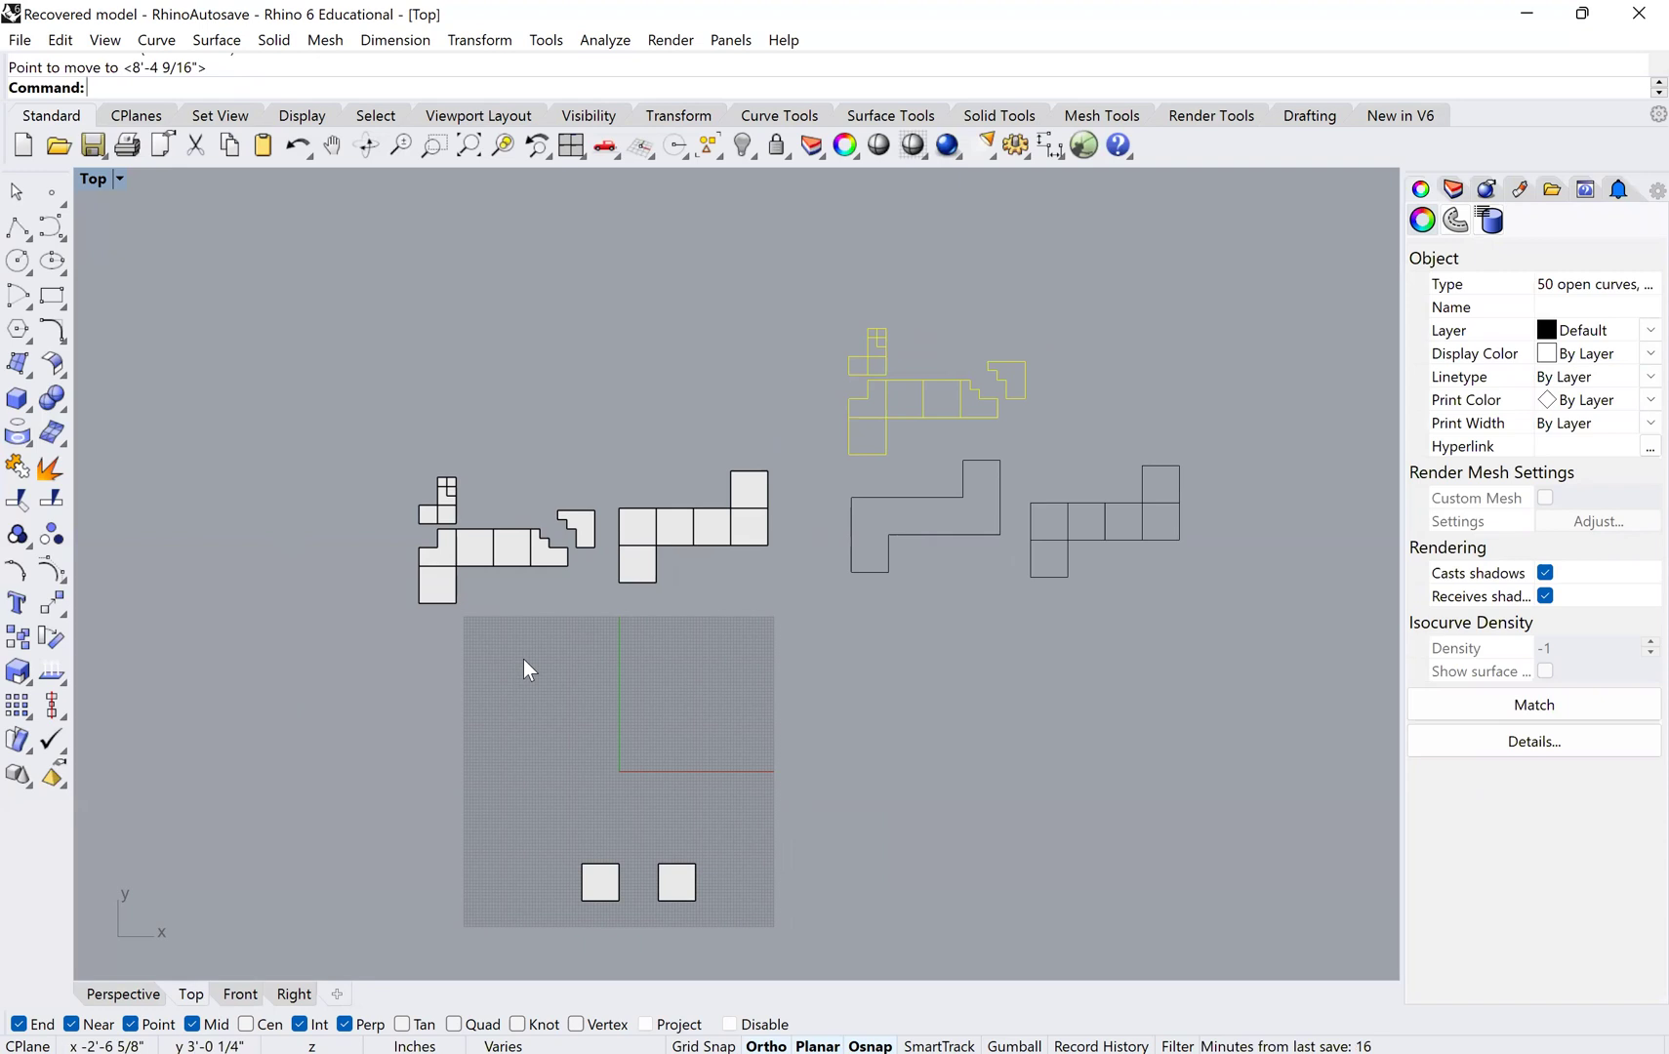
- Maximize the Perspective viewport and zoom in on the cubes
double_click(96, 177)
double_click(786, 179)
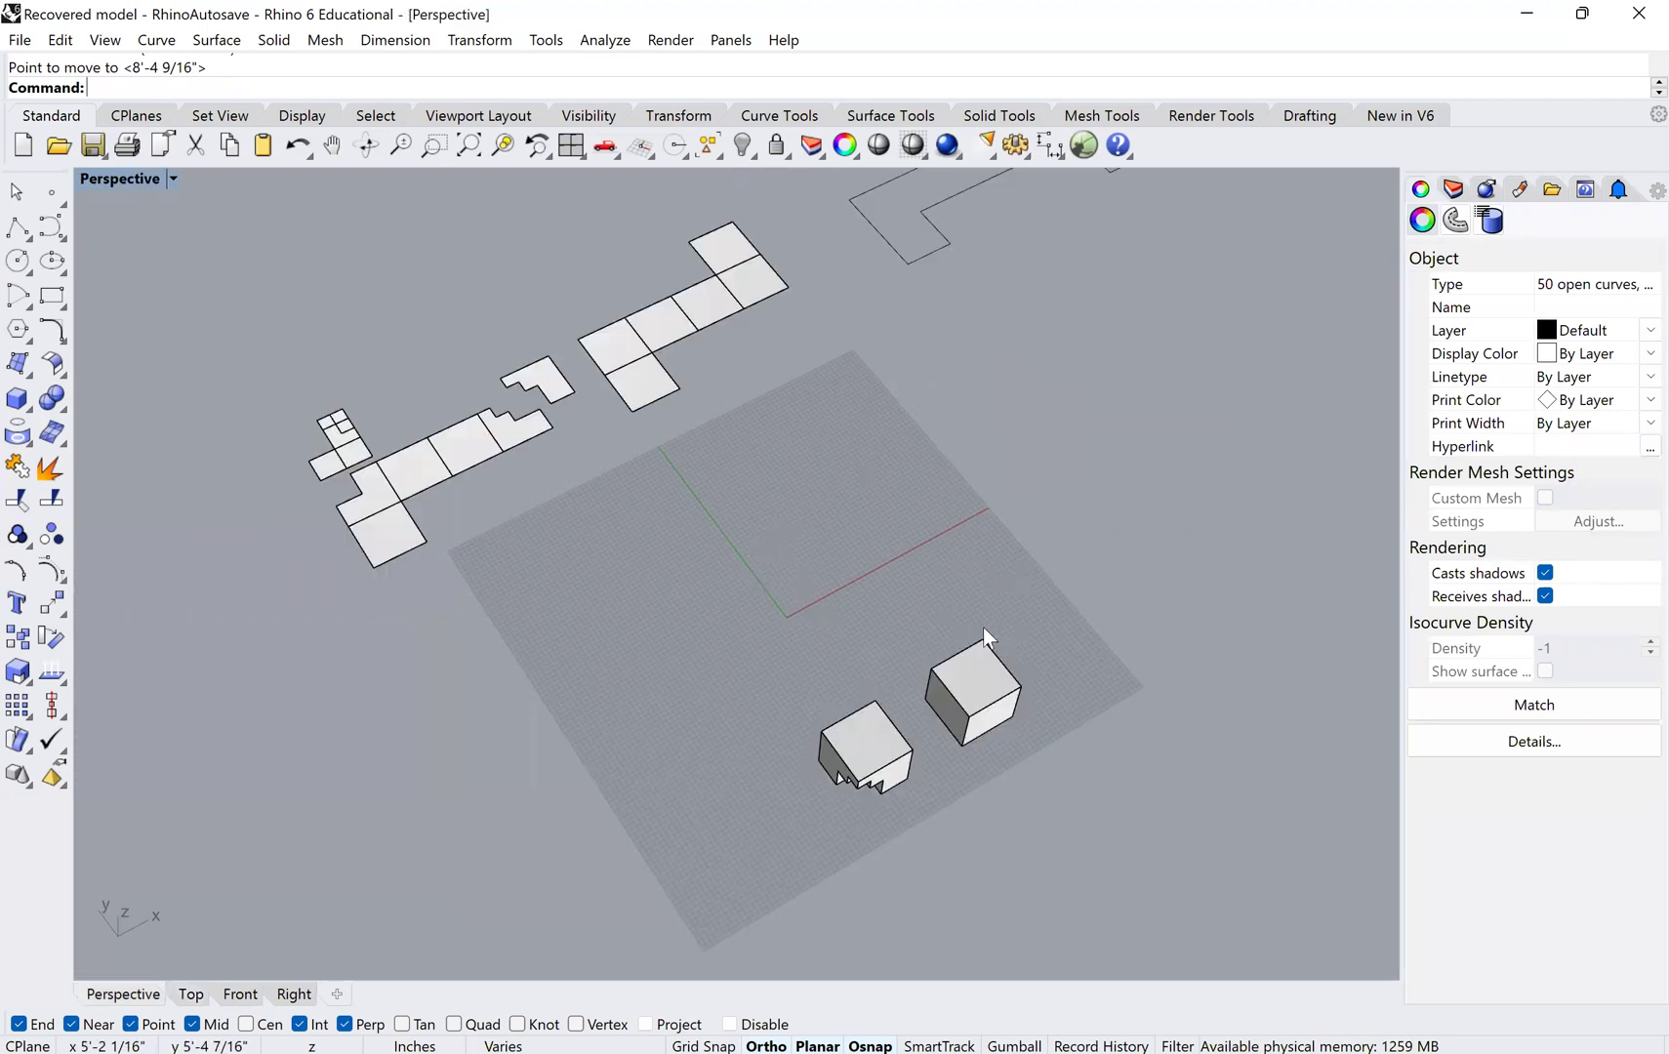
scroll(983, 628, "up", 3)
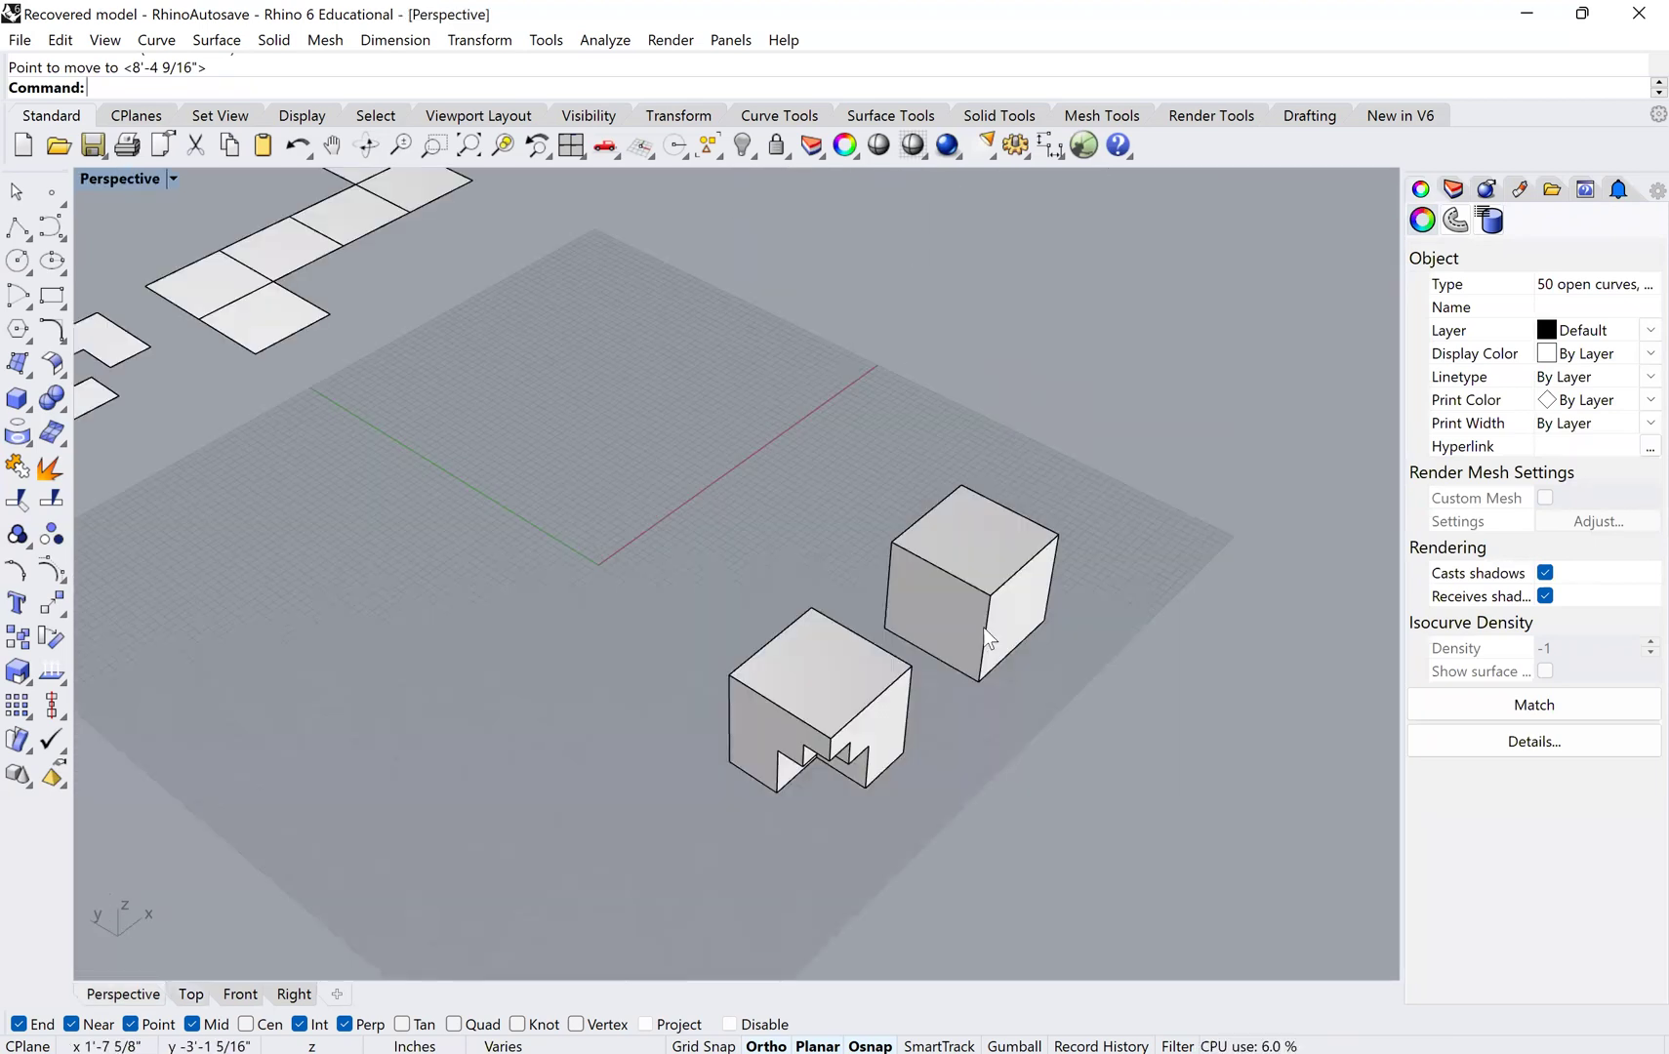
- Measure two cube edges with Distance, each reading 1'-0"
type("distance")
key("Return")
left_click(977, 681)
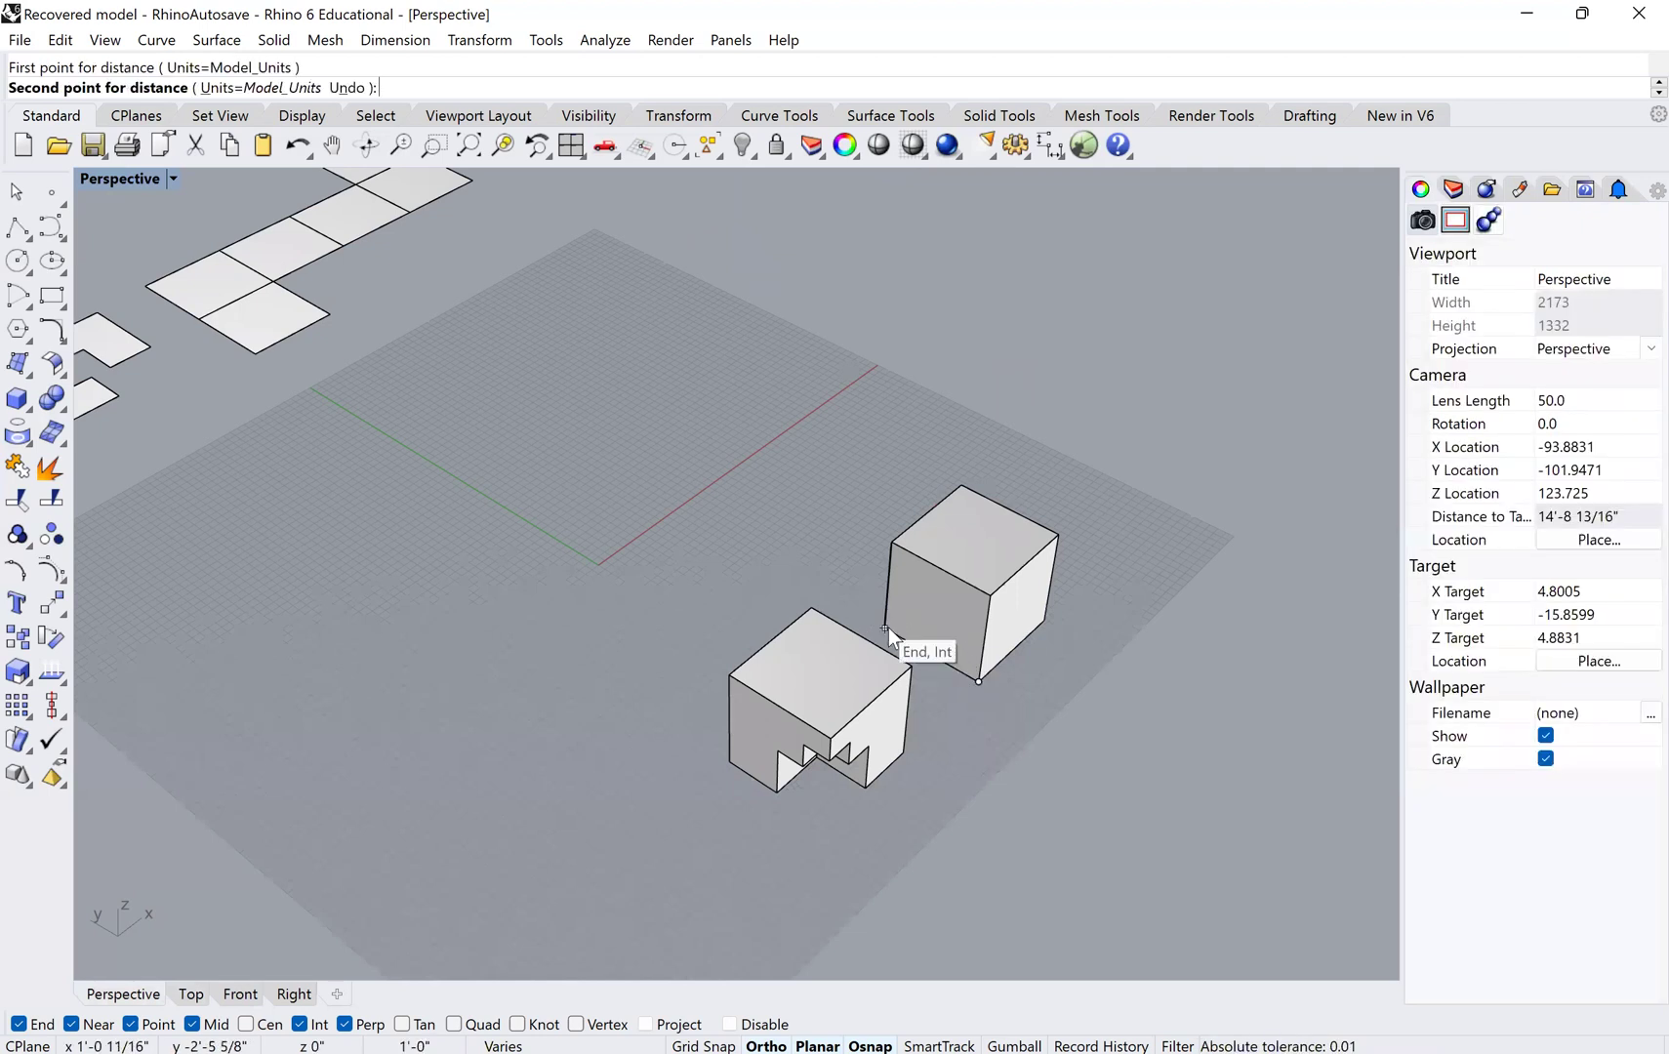
left_click(886, 630)
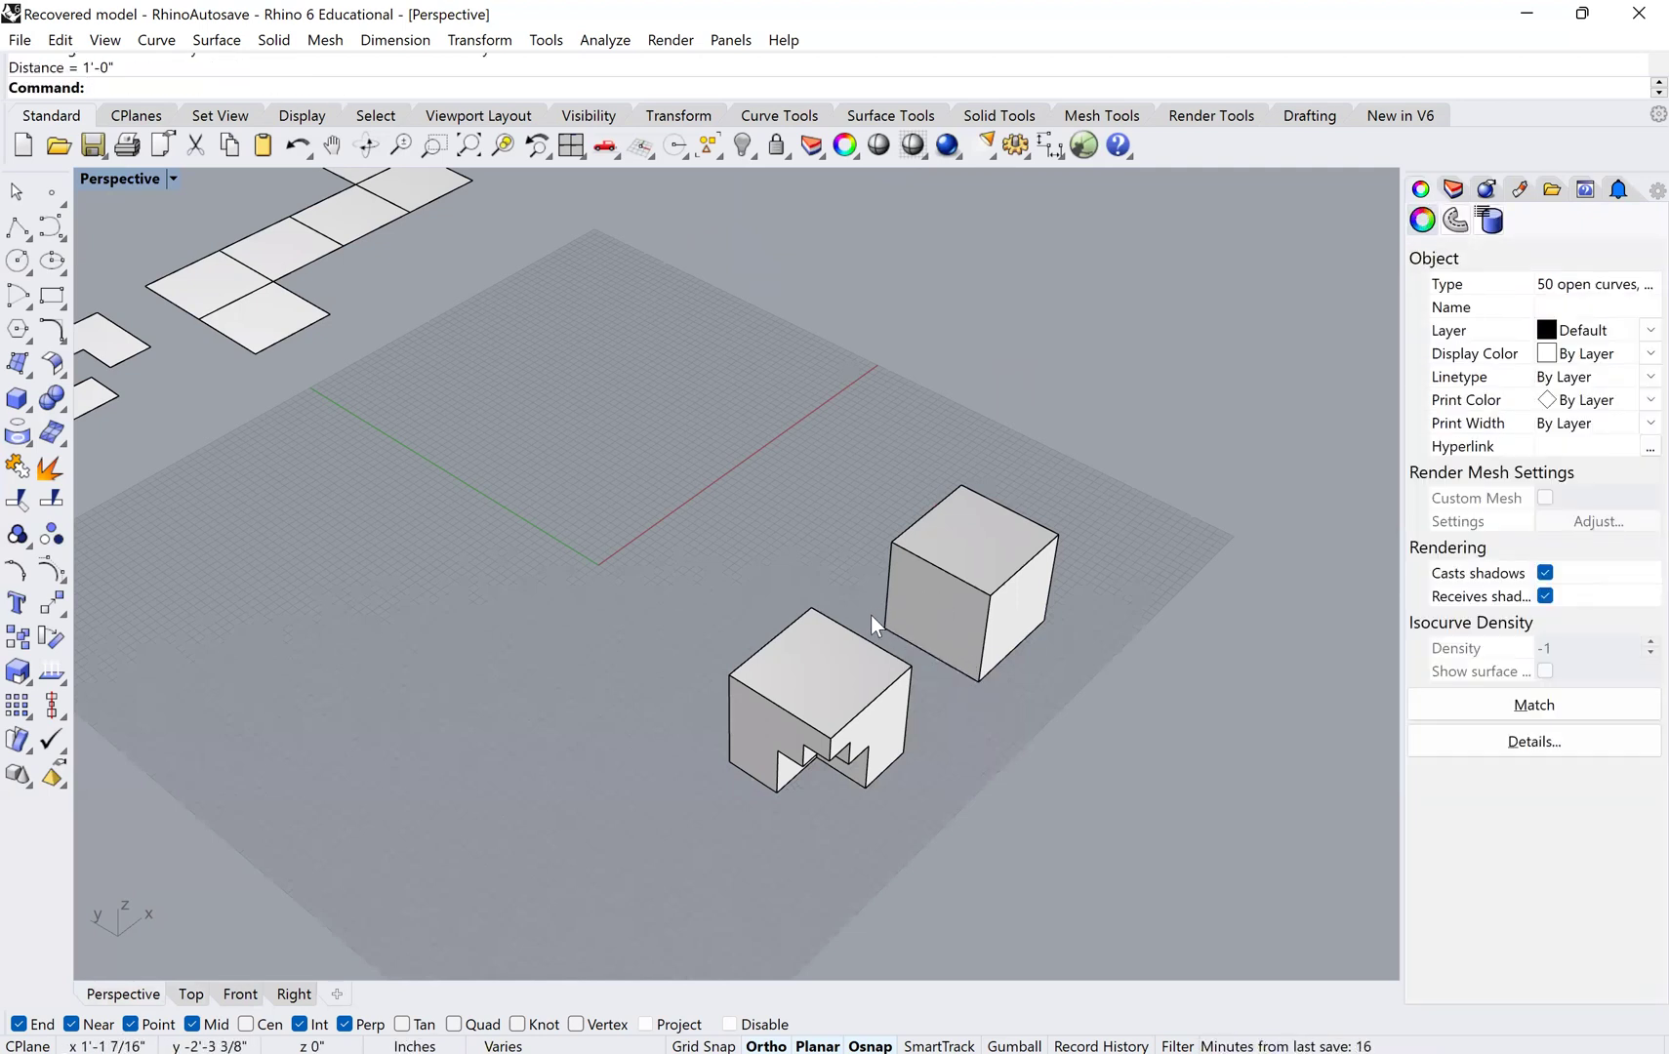
key("Return")
left_click(986, 673)
left_click(991, 591)
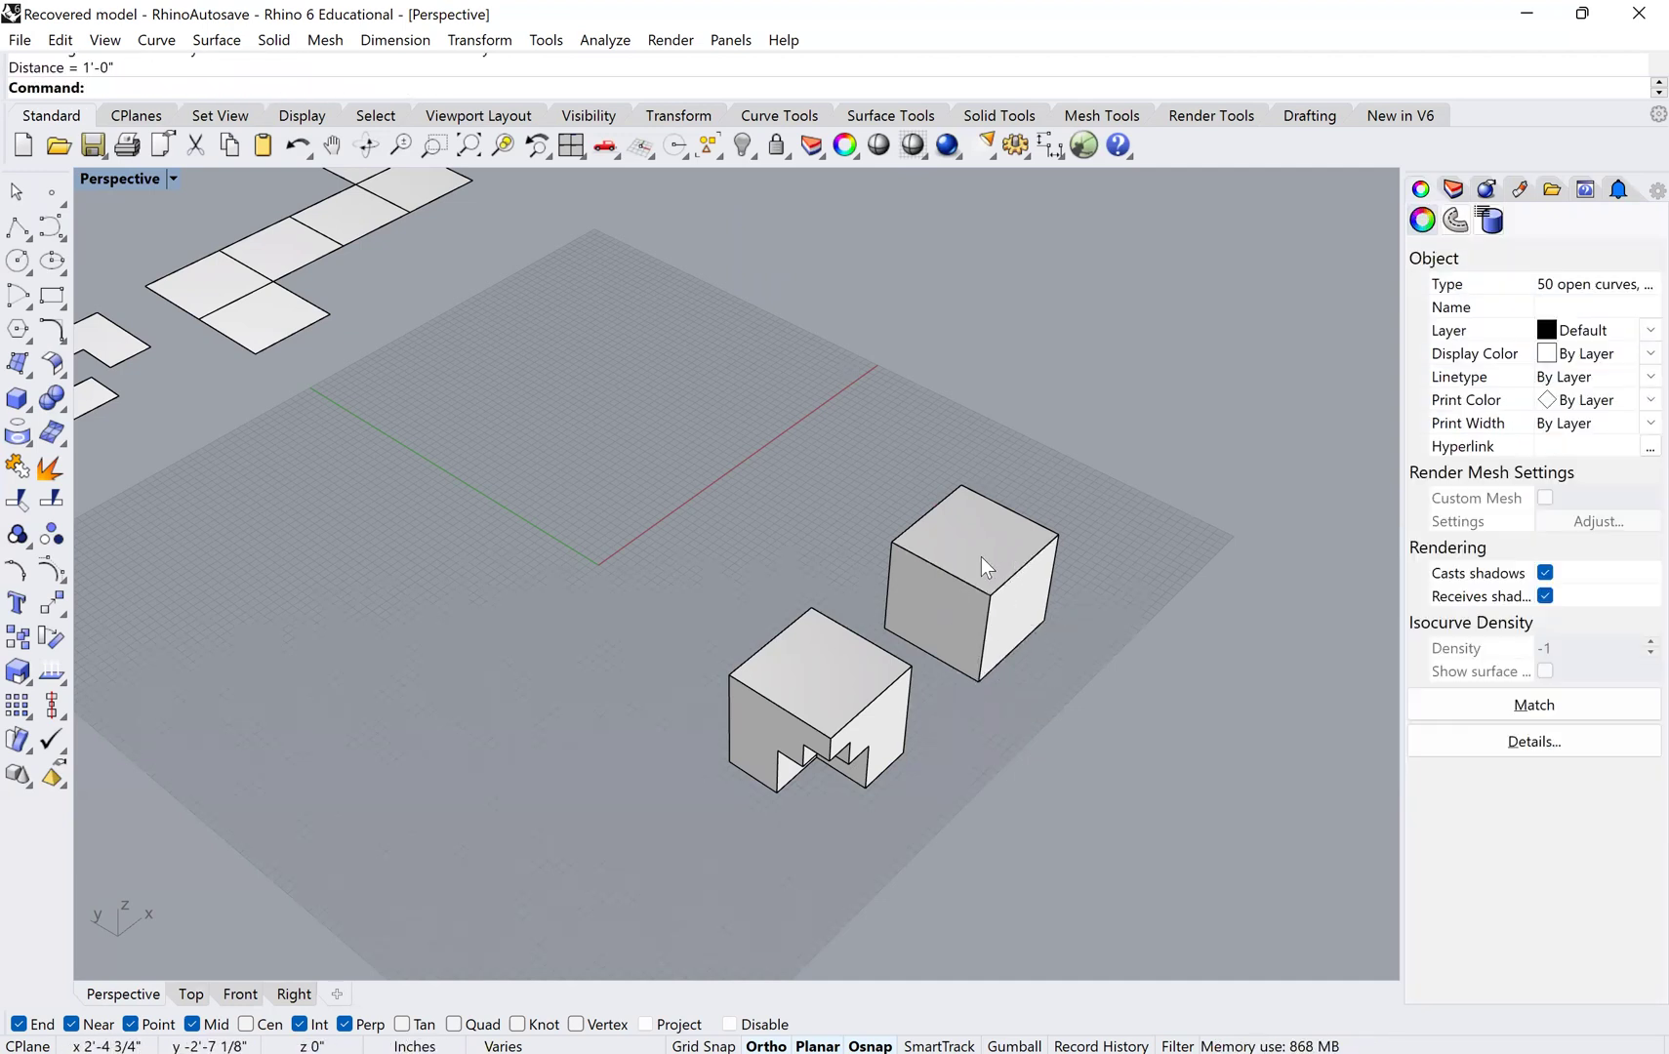
scroll(981, 556, "down", 2)
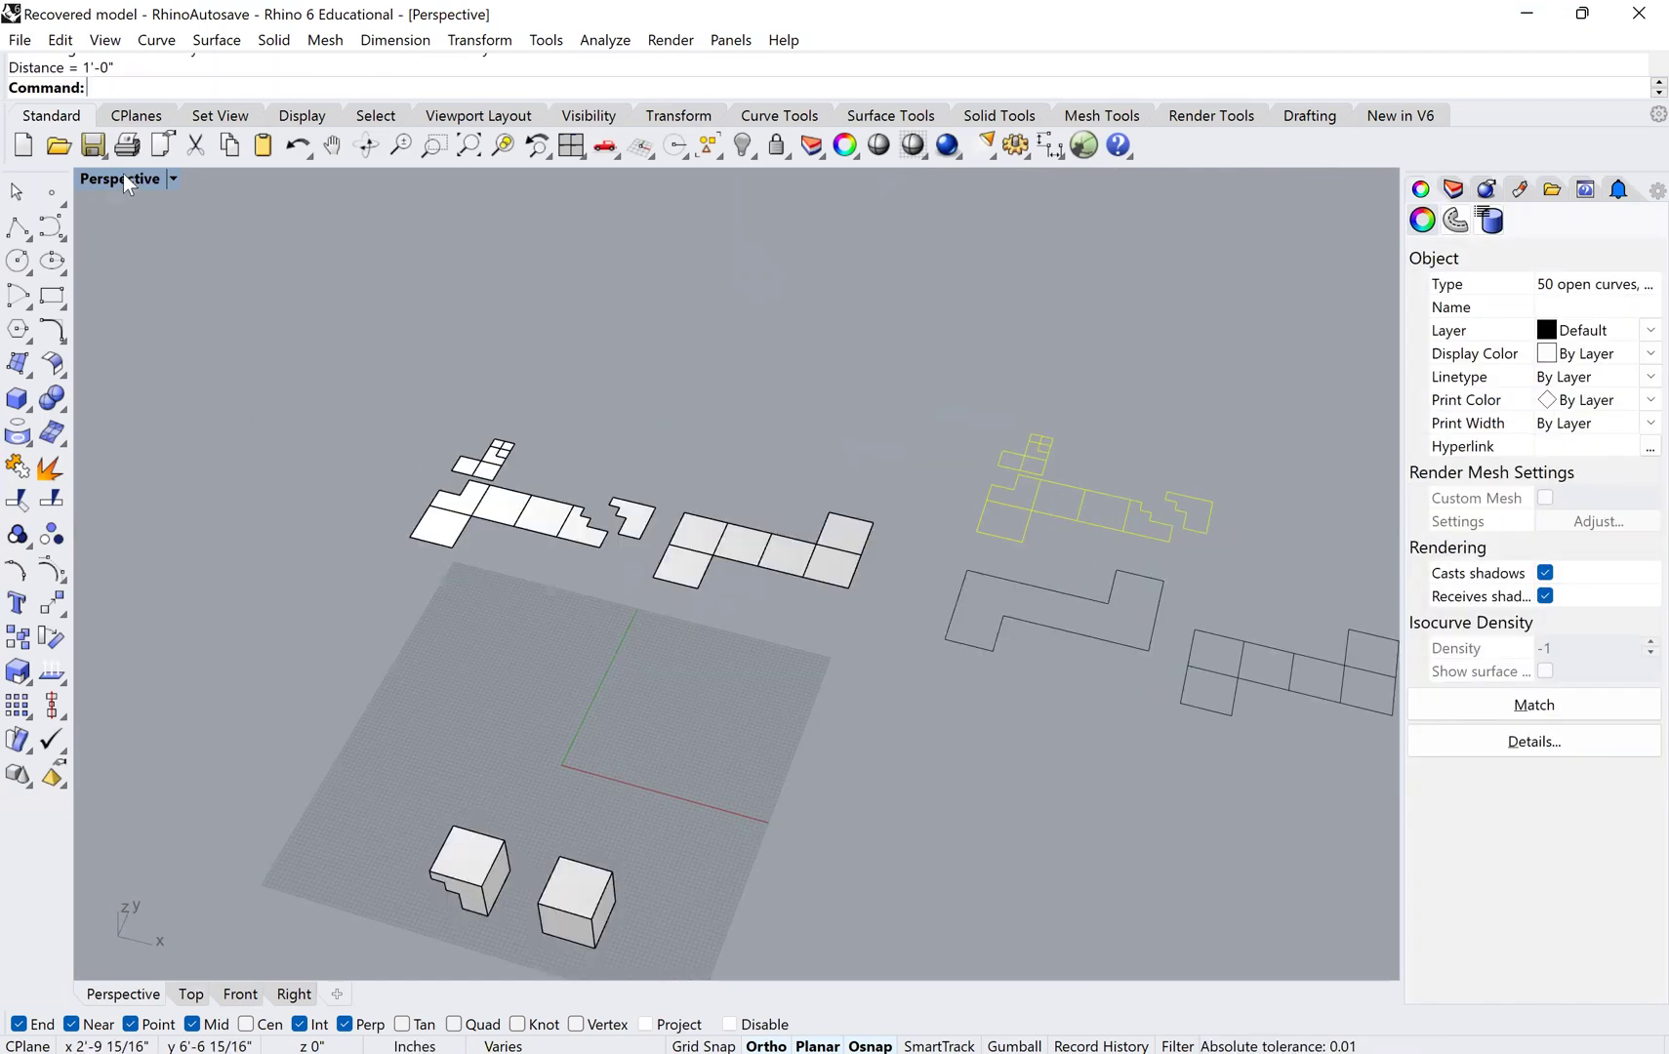
- Window-select all Make2D outline curves in Top and maximize the Top viewport
double_click(123, 174)
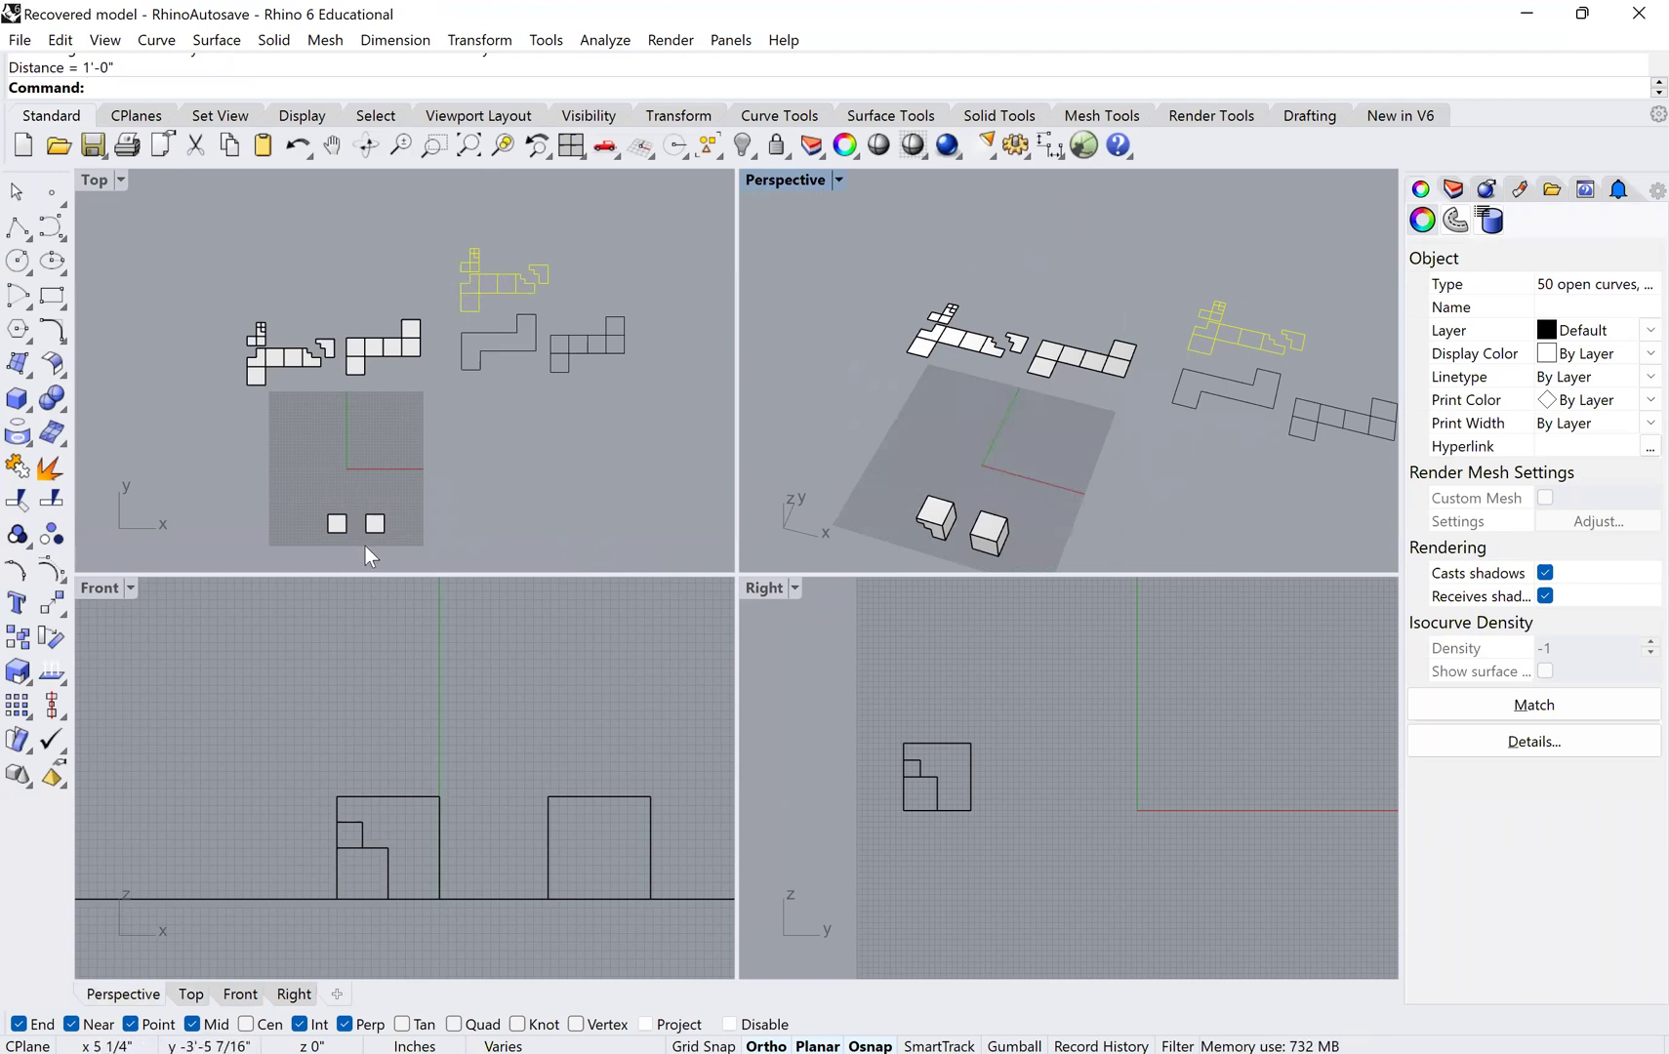
left_click_drag(441, 223, 667, 430)
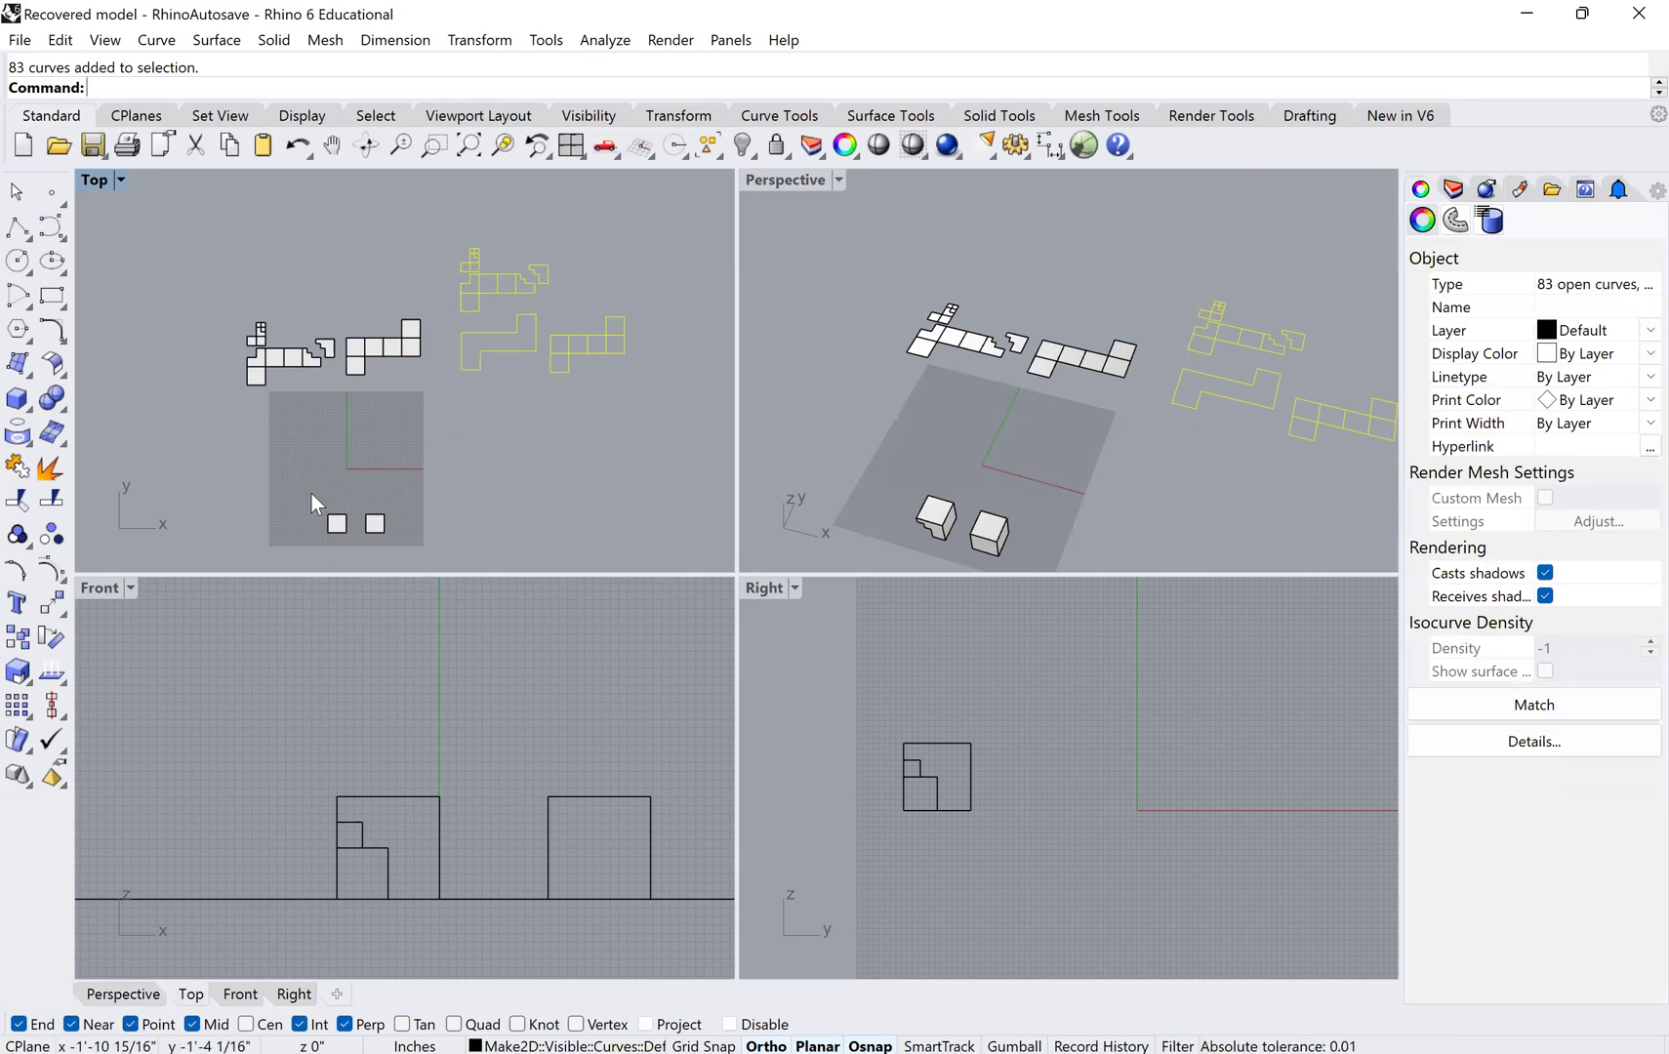
double_click(95, 180)
scroll(739, 531, "down", 2)
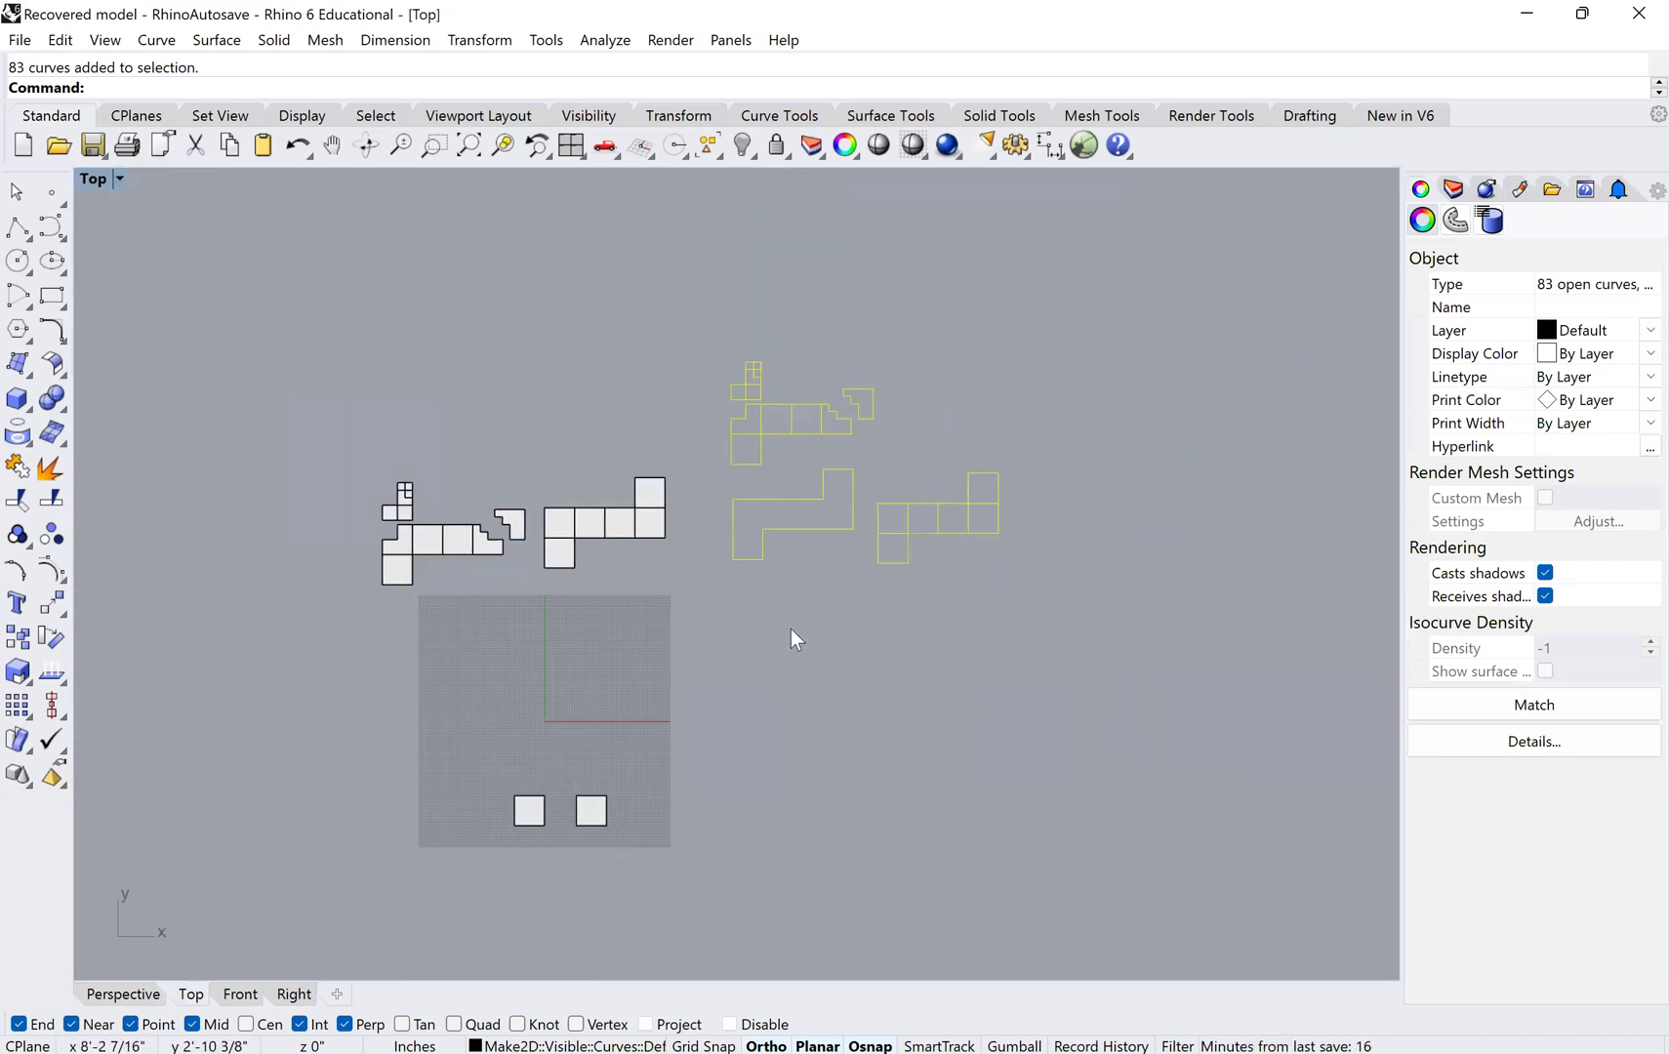
scroll(729, 643, "up", 1)
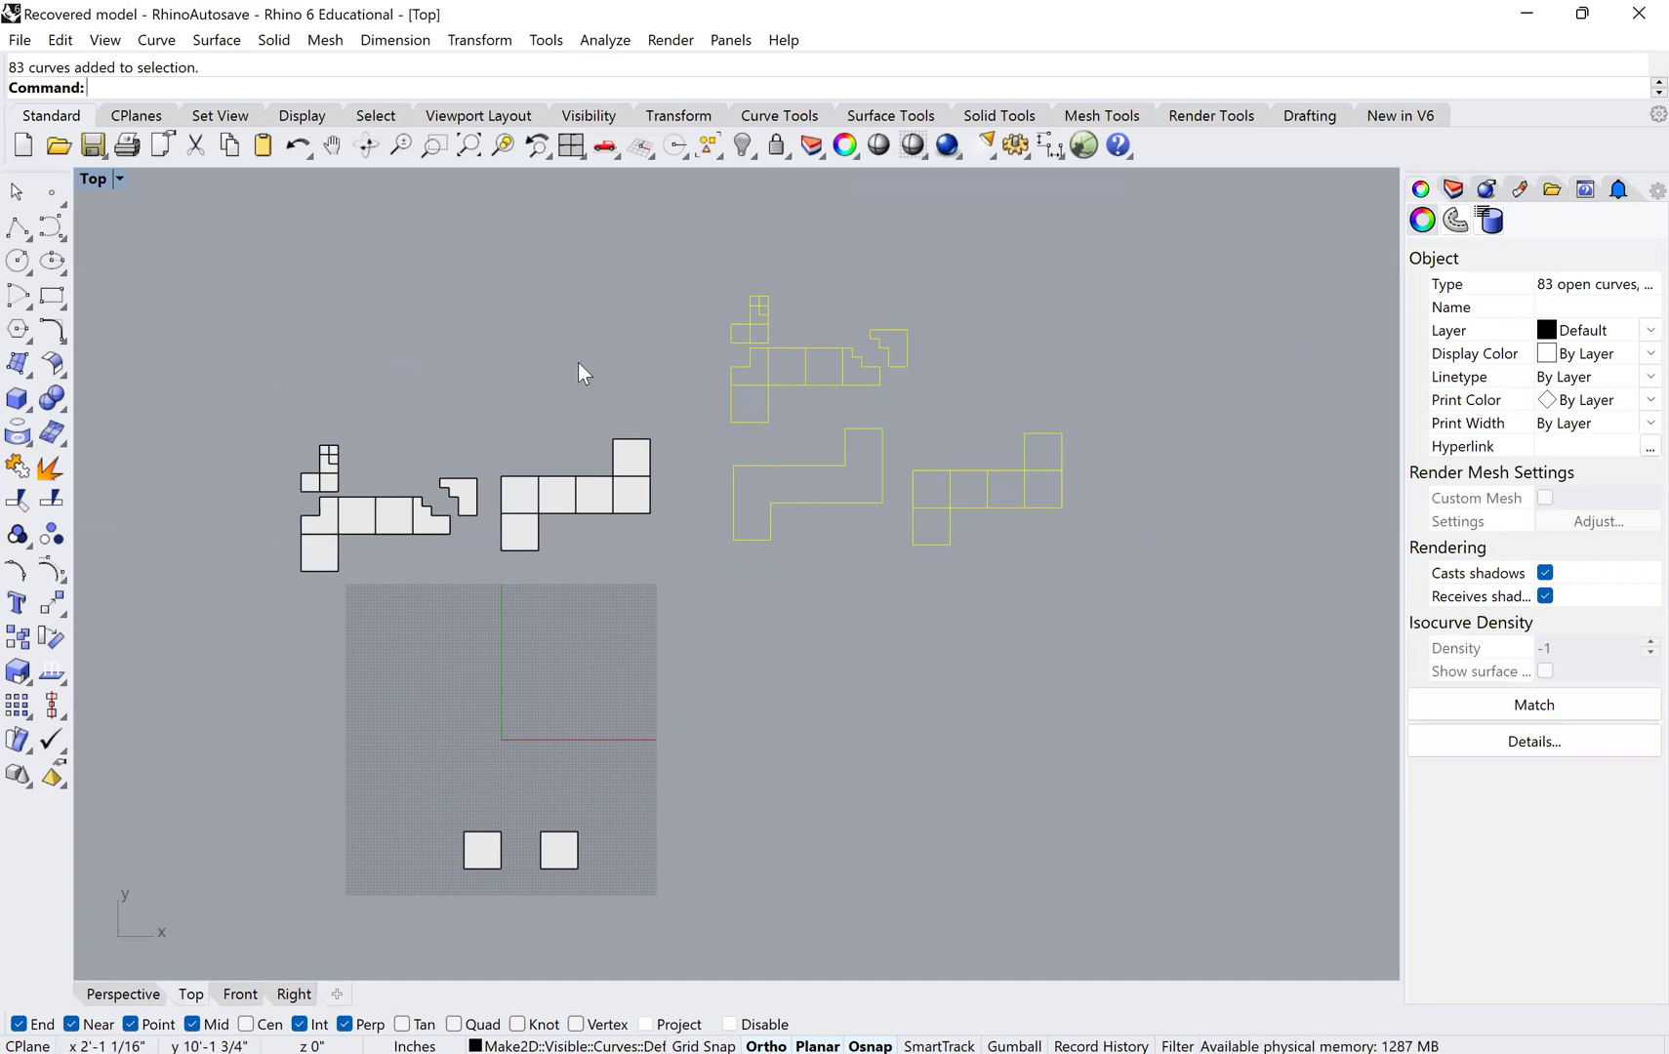
- Export Selected as AutoCAD Drawing (*.dwg) to the Desktop, named 'Template 1'
left_click(19, 40)
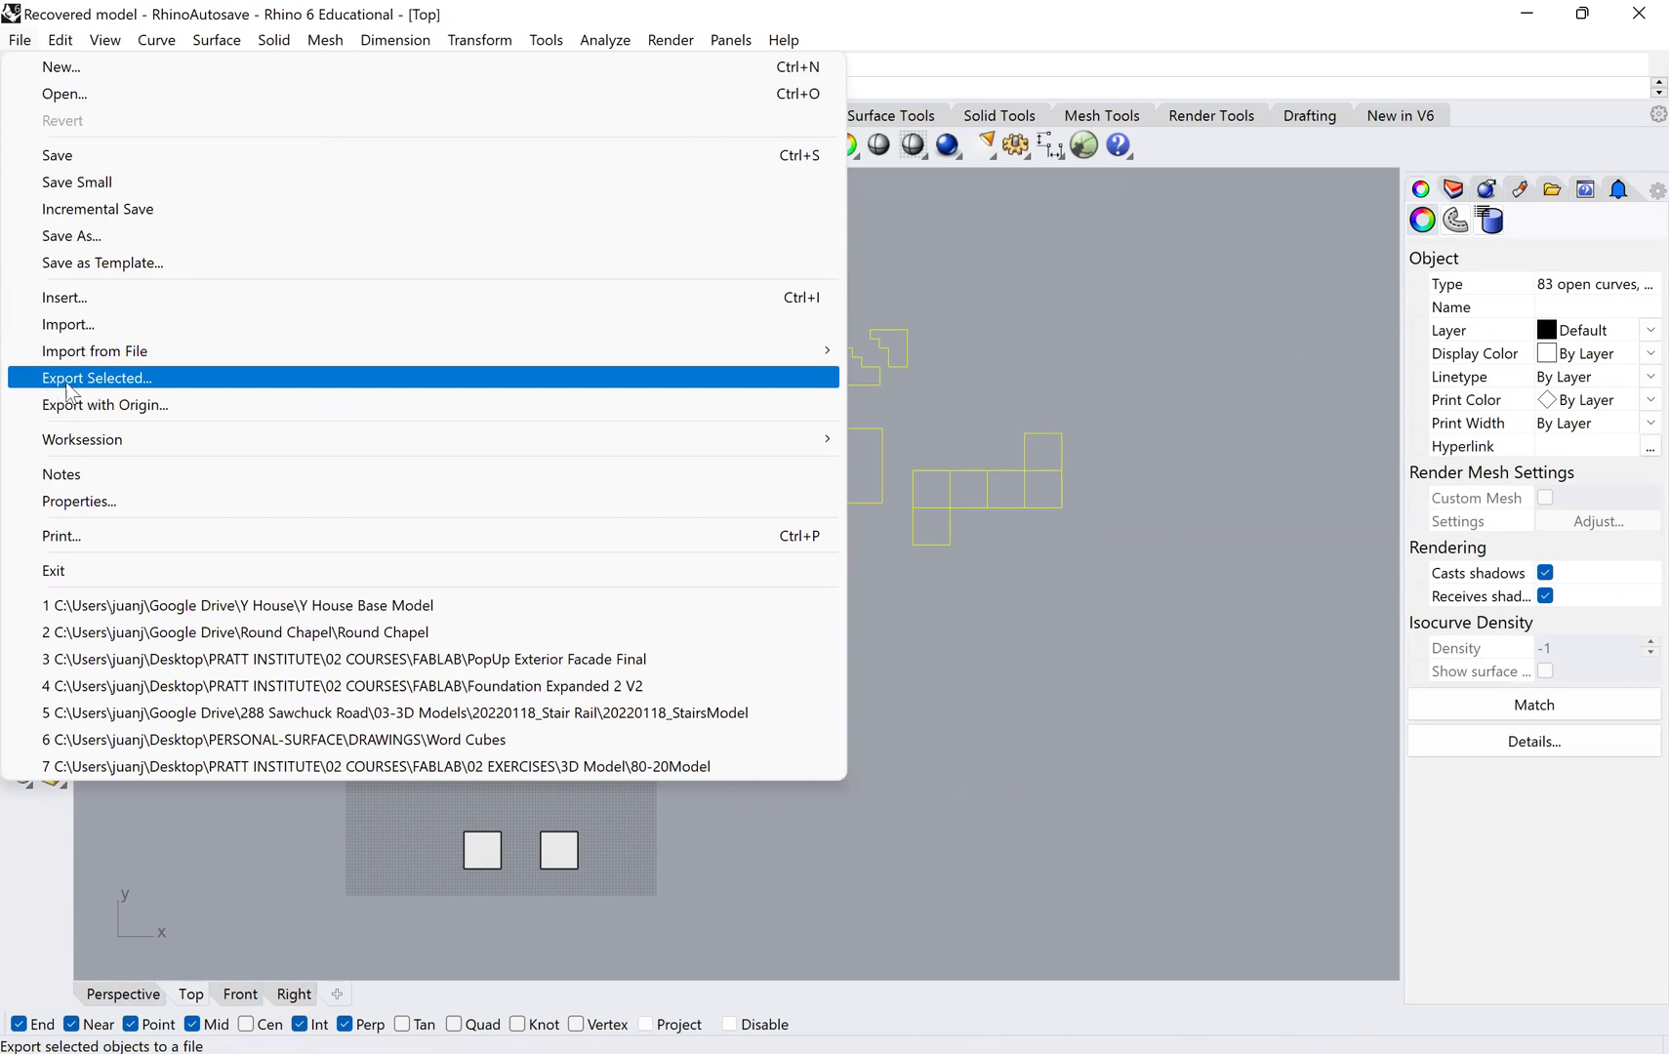
left_click(68, 385)
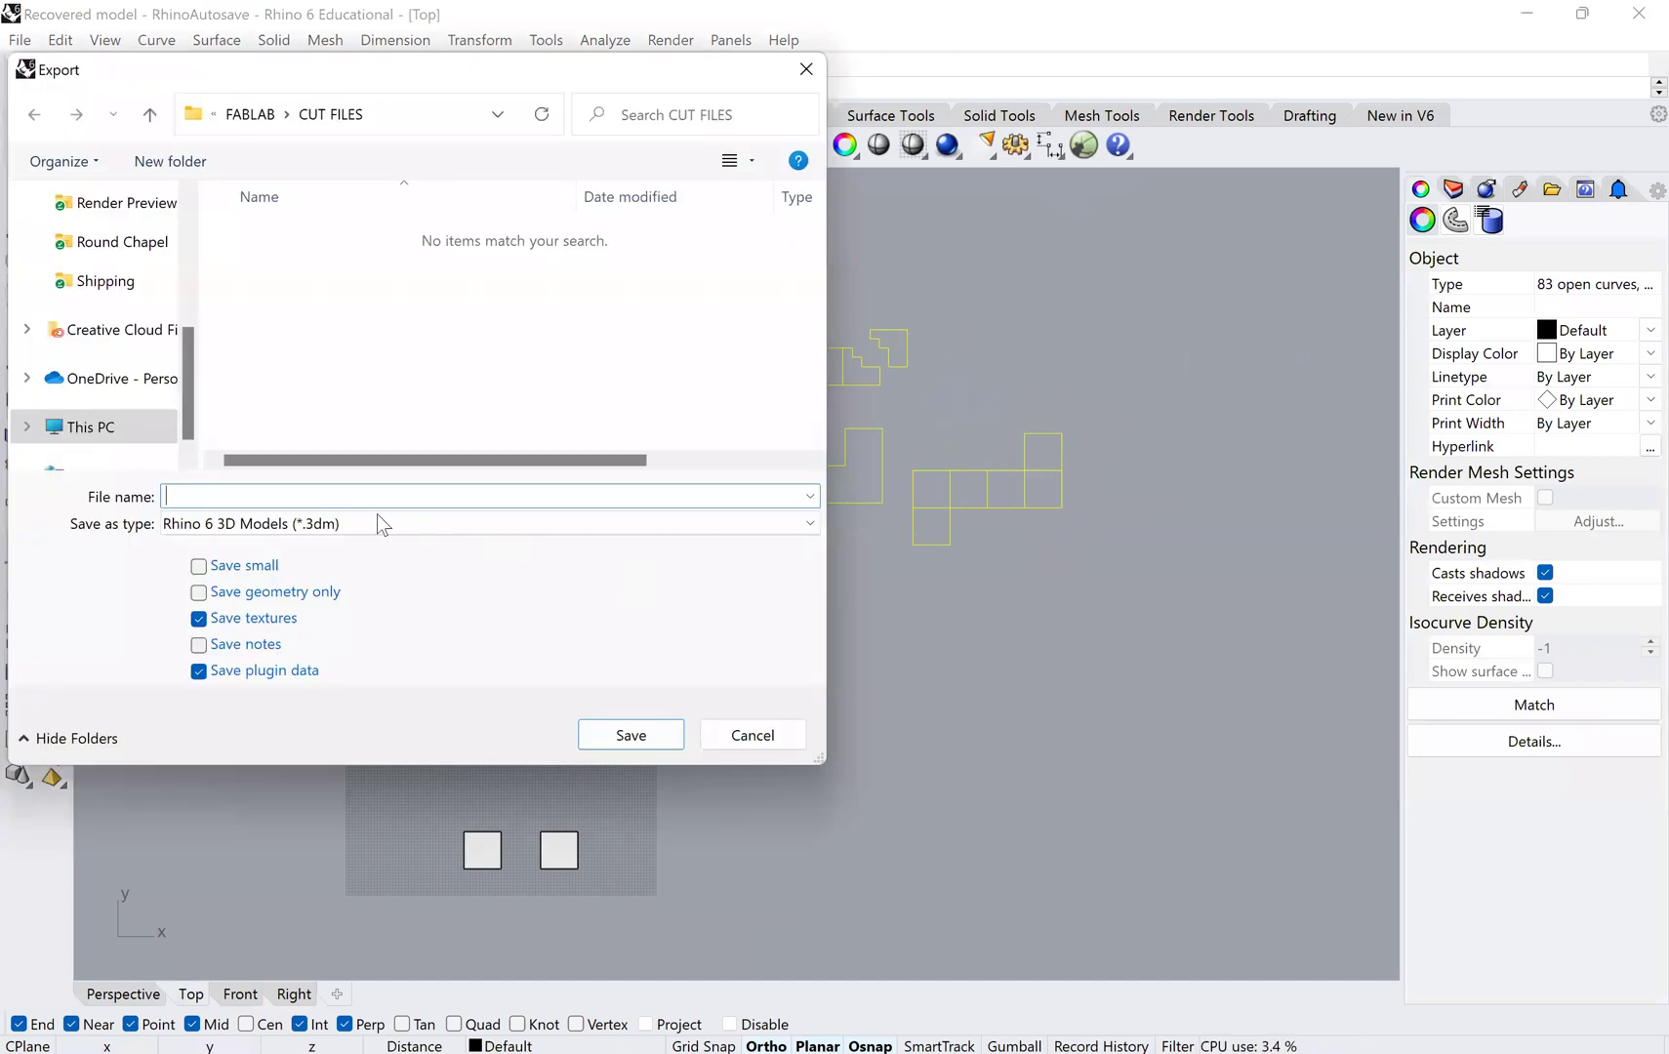
left_click(378, 538)
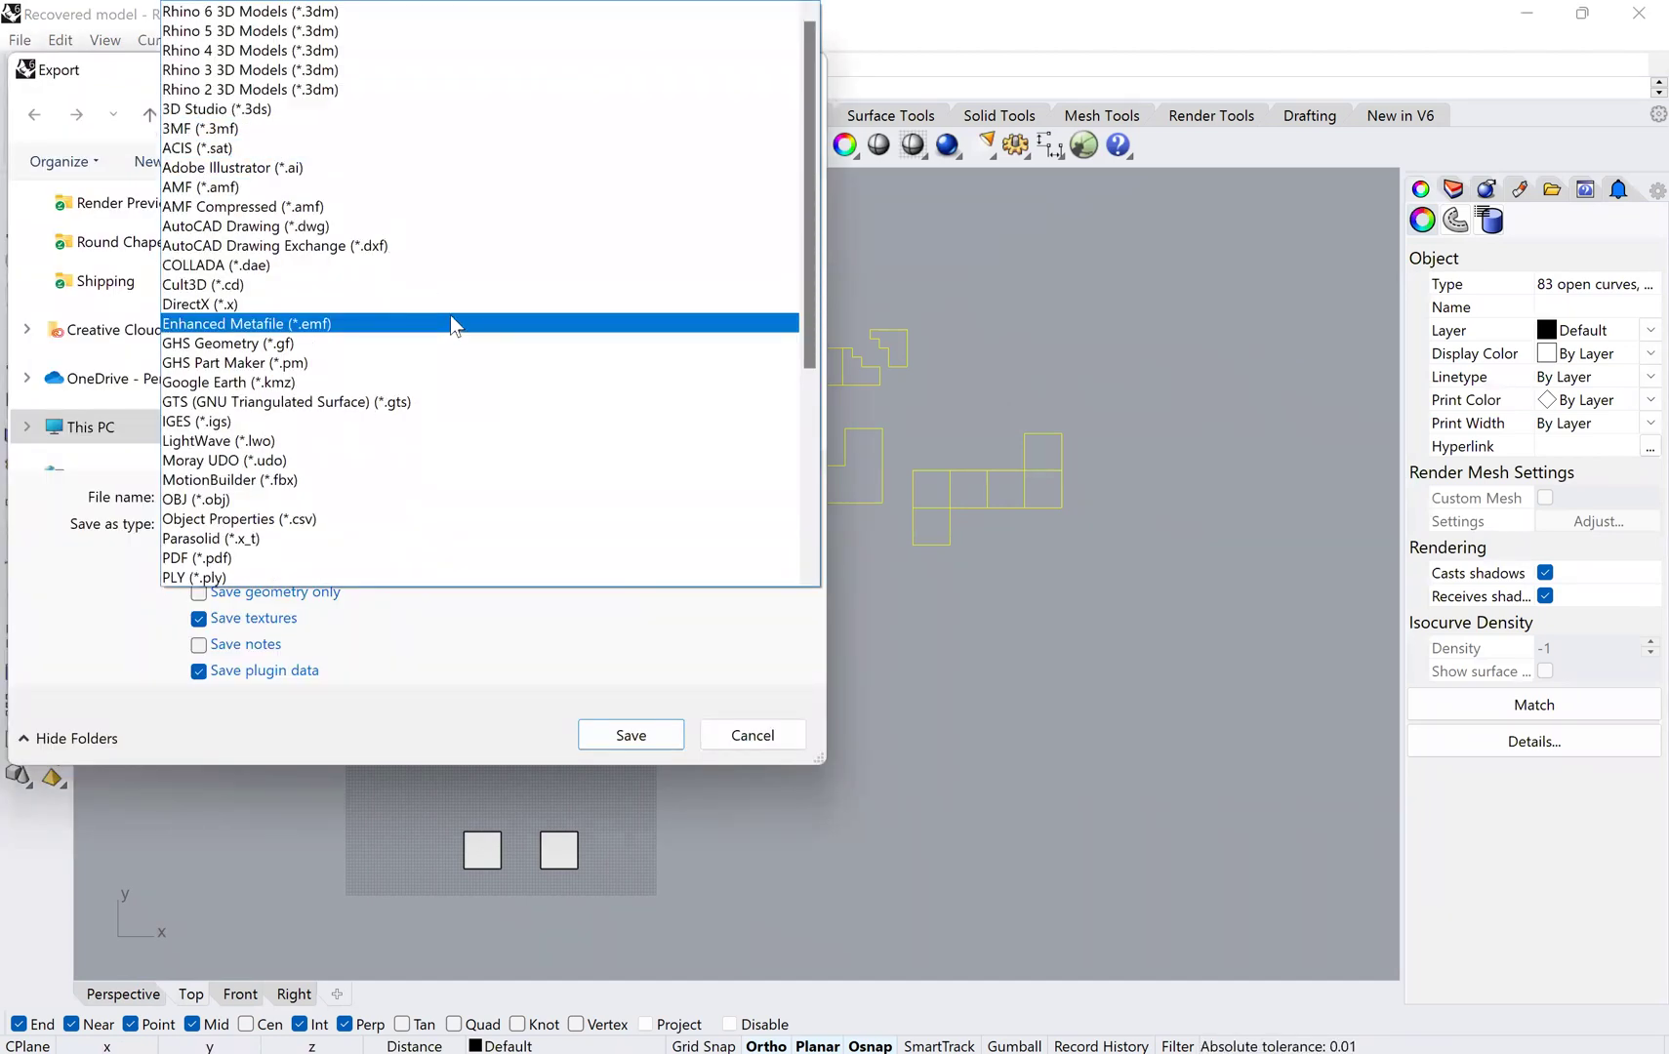
scroll(437, 381, "down", 3)
scroll(438, 382, "down", 3)
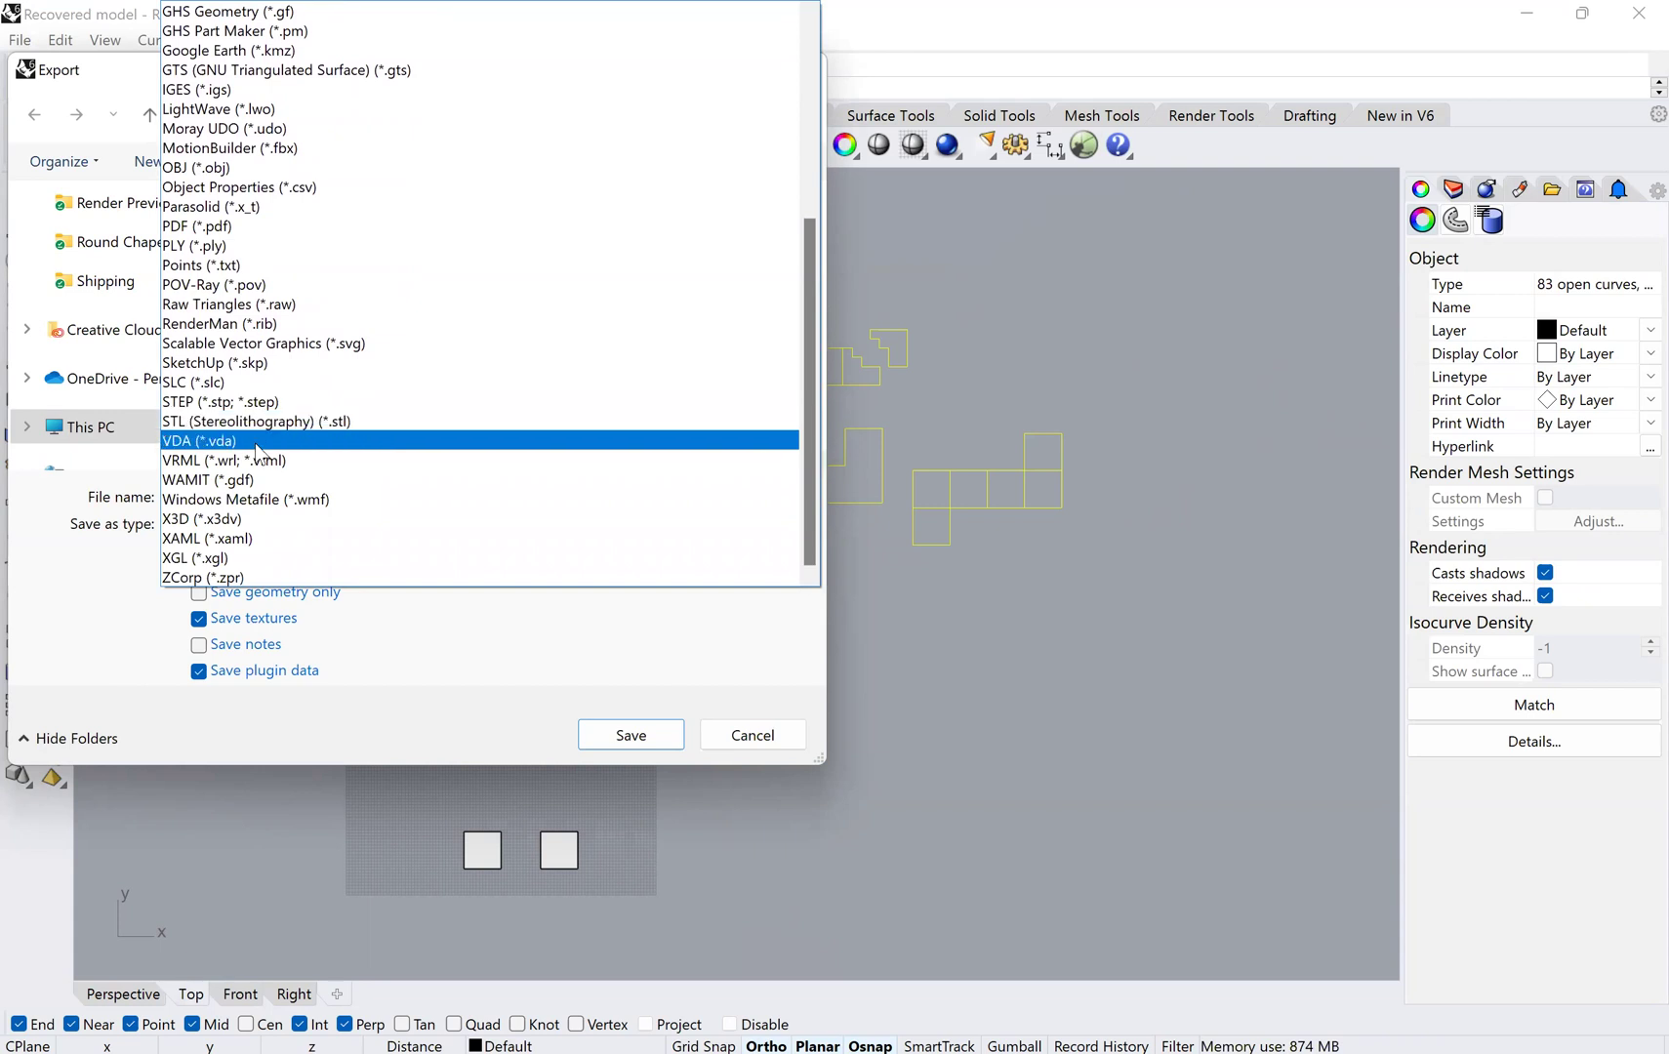
scroll(401, 356, "up", 6)
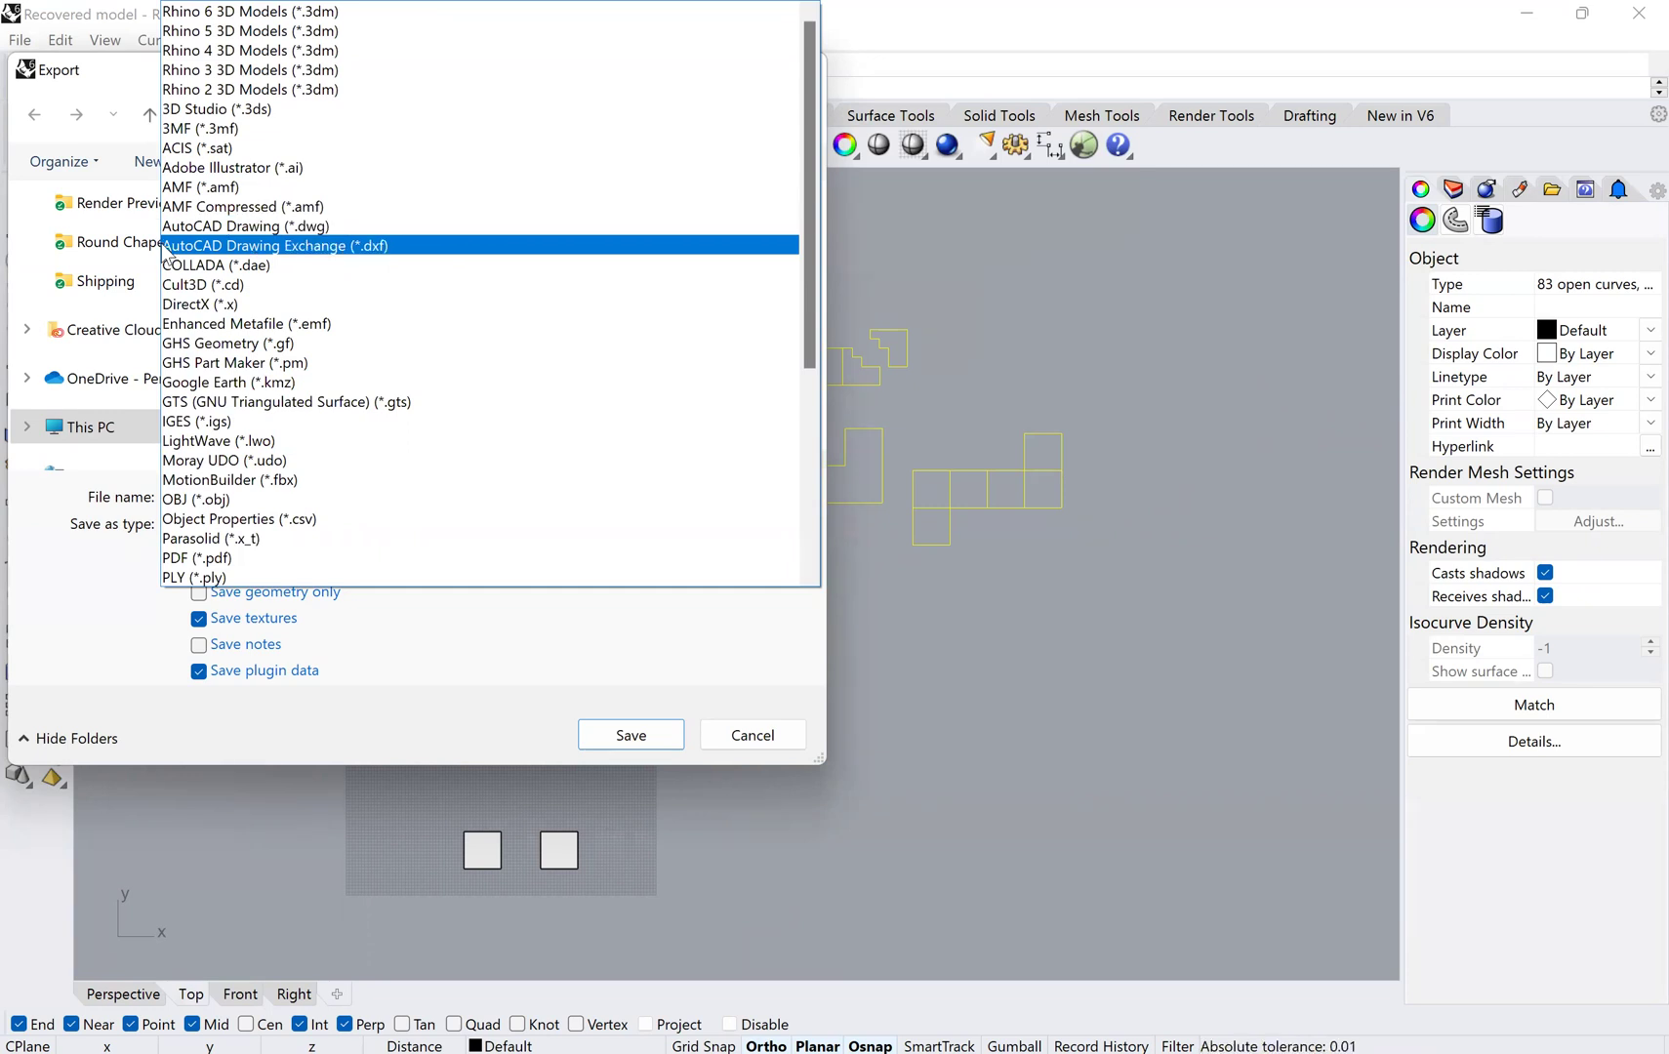
left_click(211, 230)
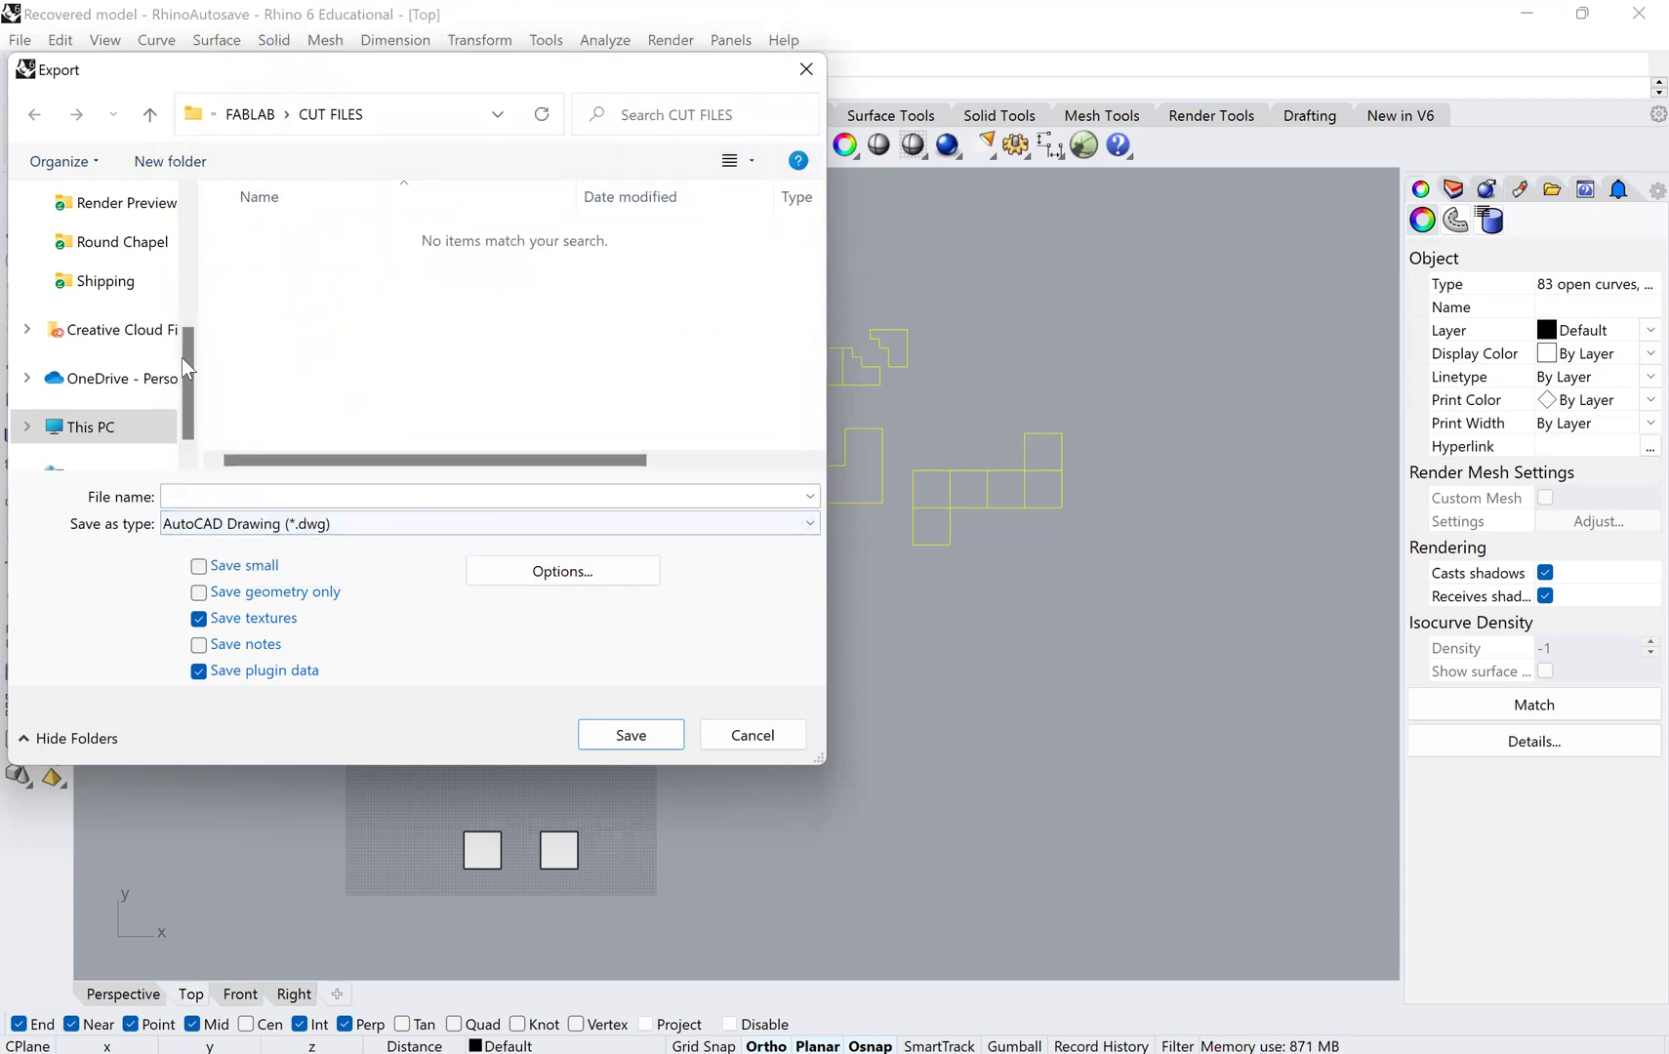
scroll(149, 336, "up", 2)
scroll(149, 336, "up", 3)
left_click(102, 251)
left_click(269, 493)
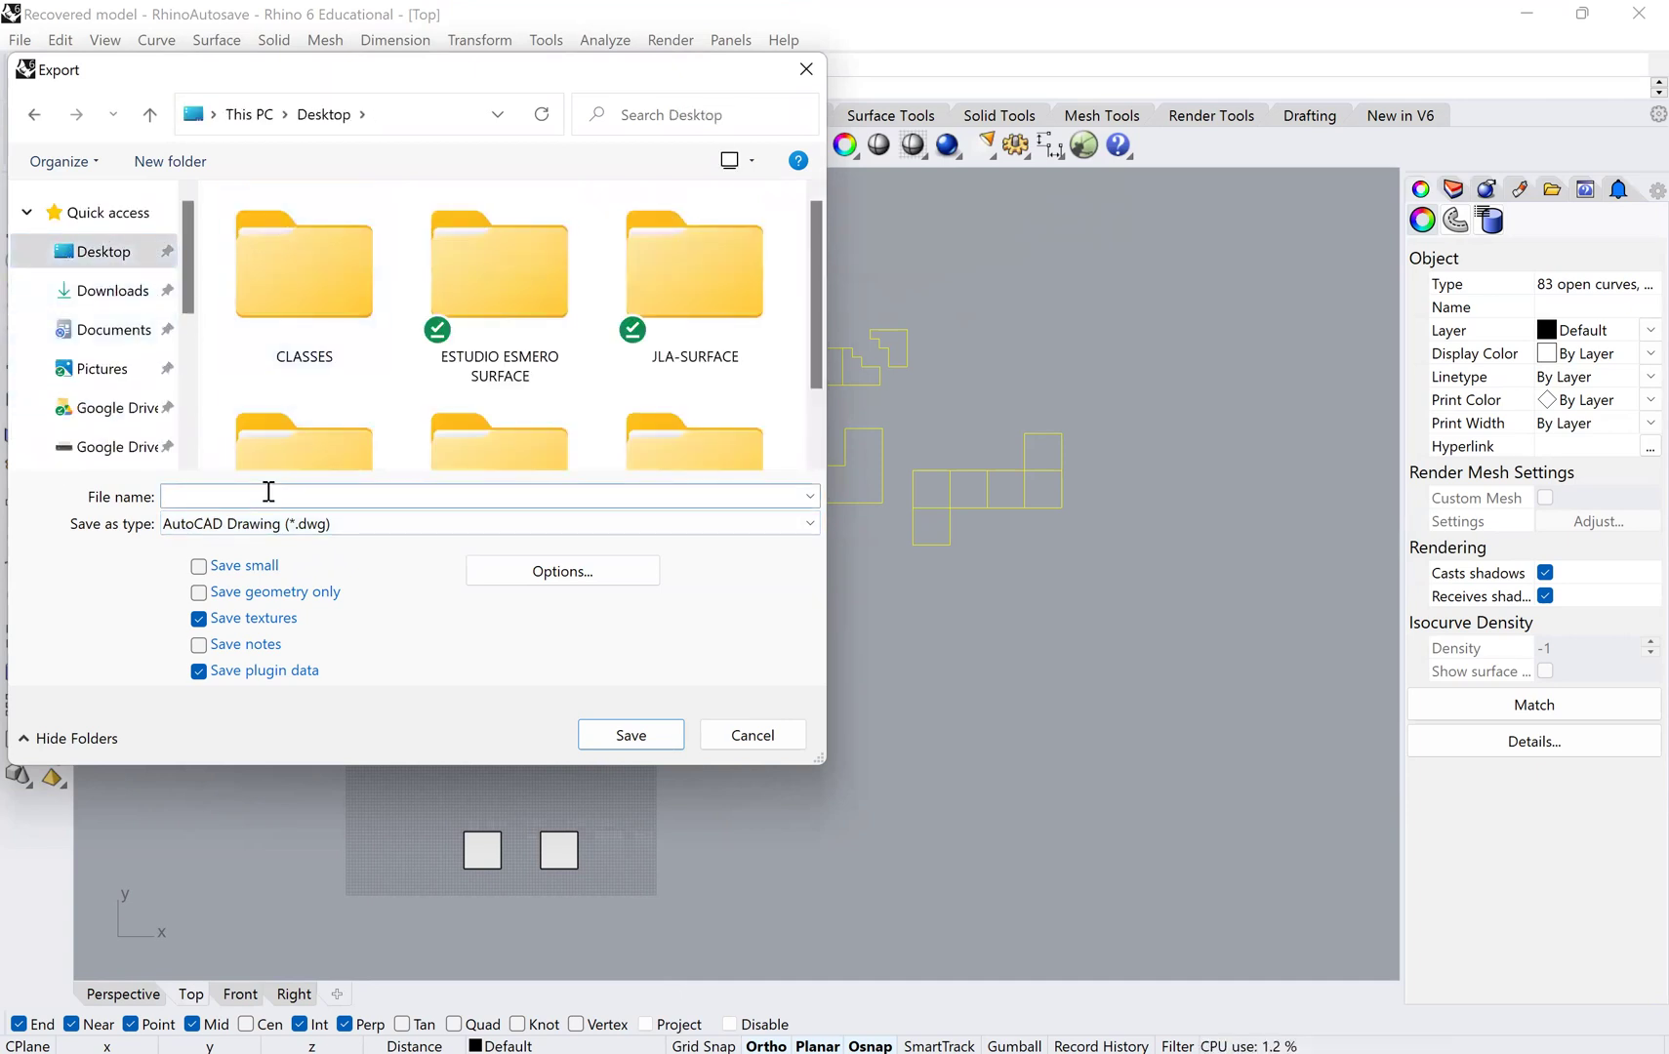
type("Template 1")
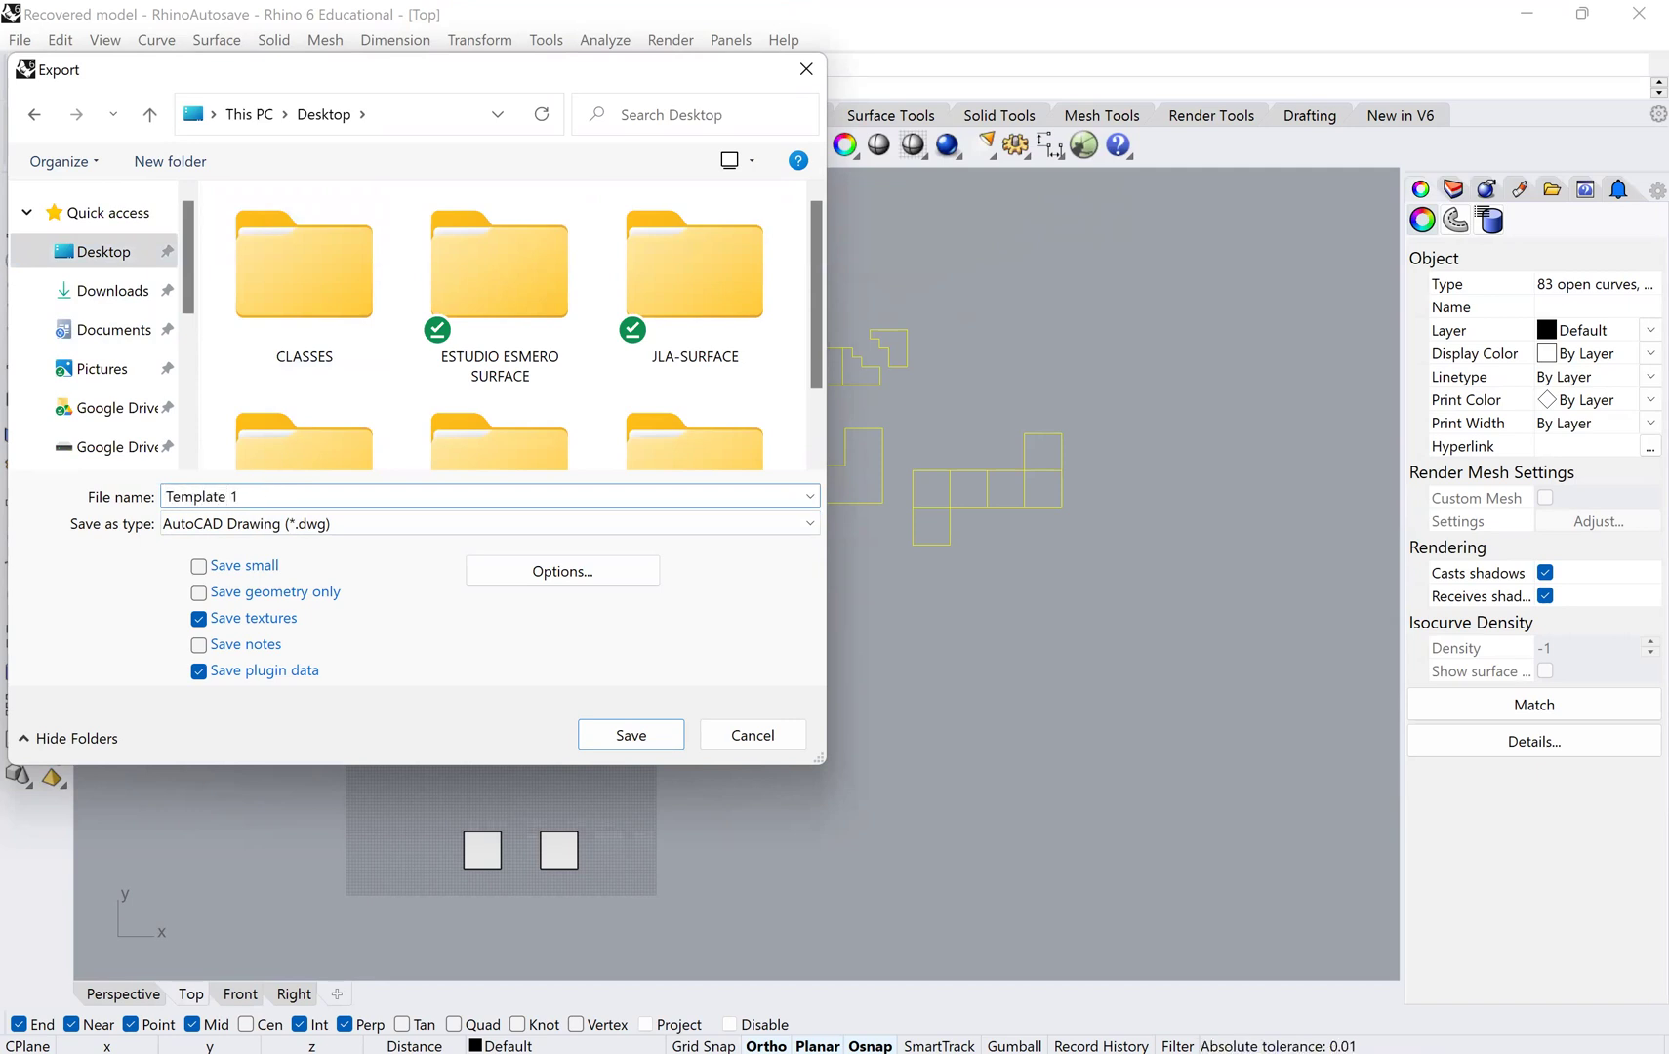
- Save Template 1.dwg using the R12 Natural export scheme
key("Return")
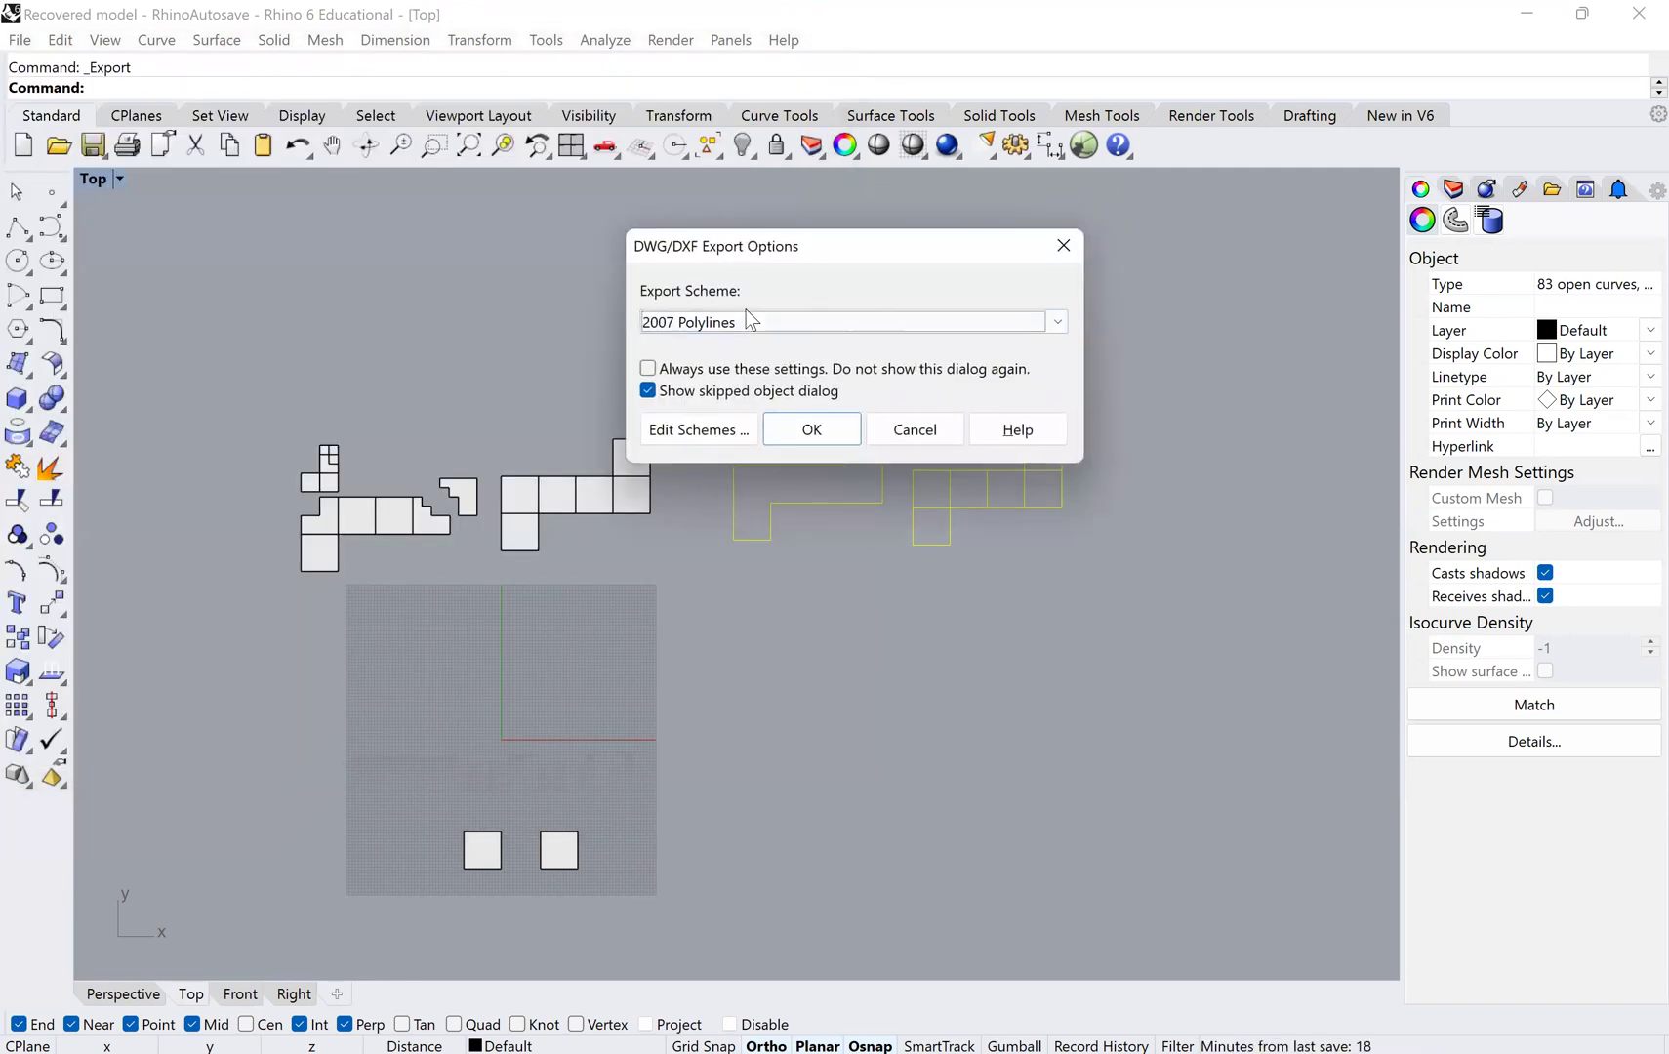
left_click(716, 322)
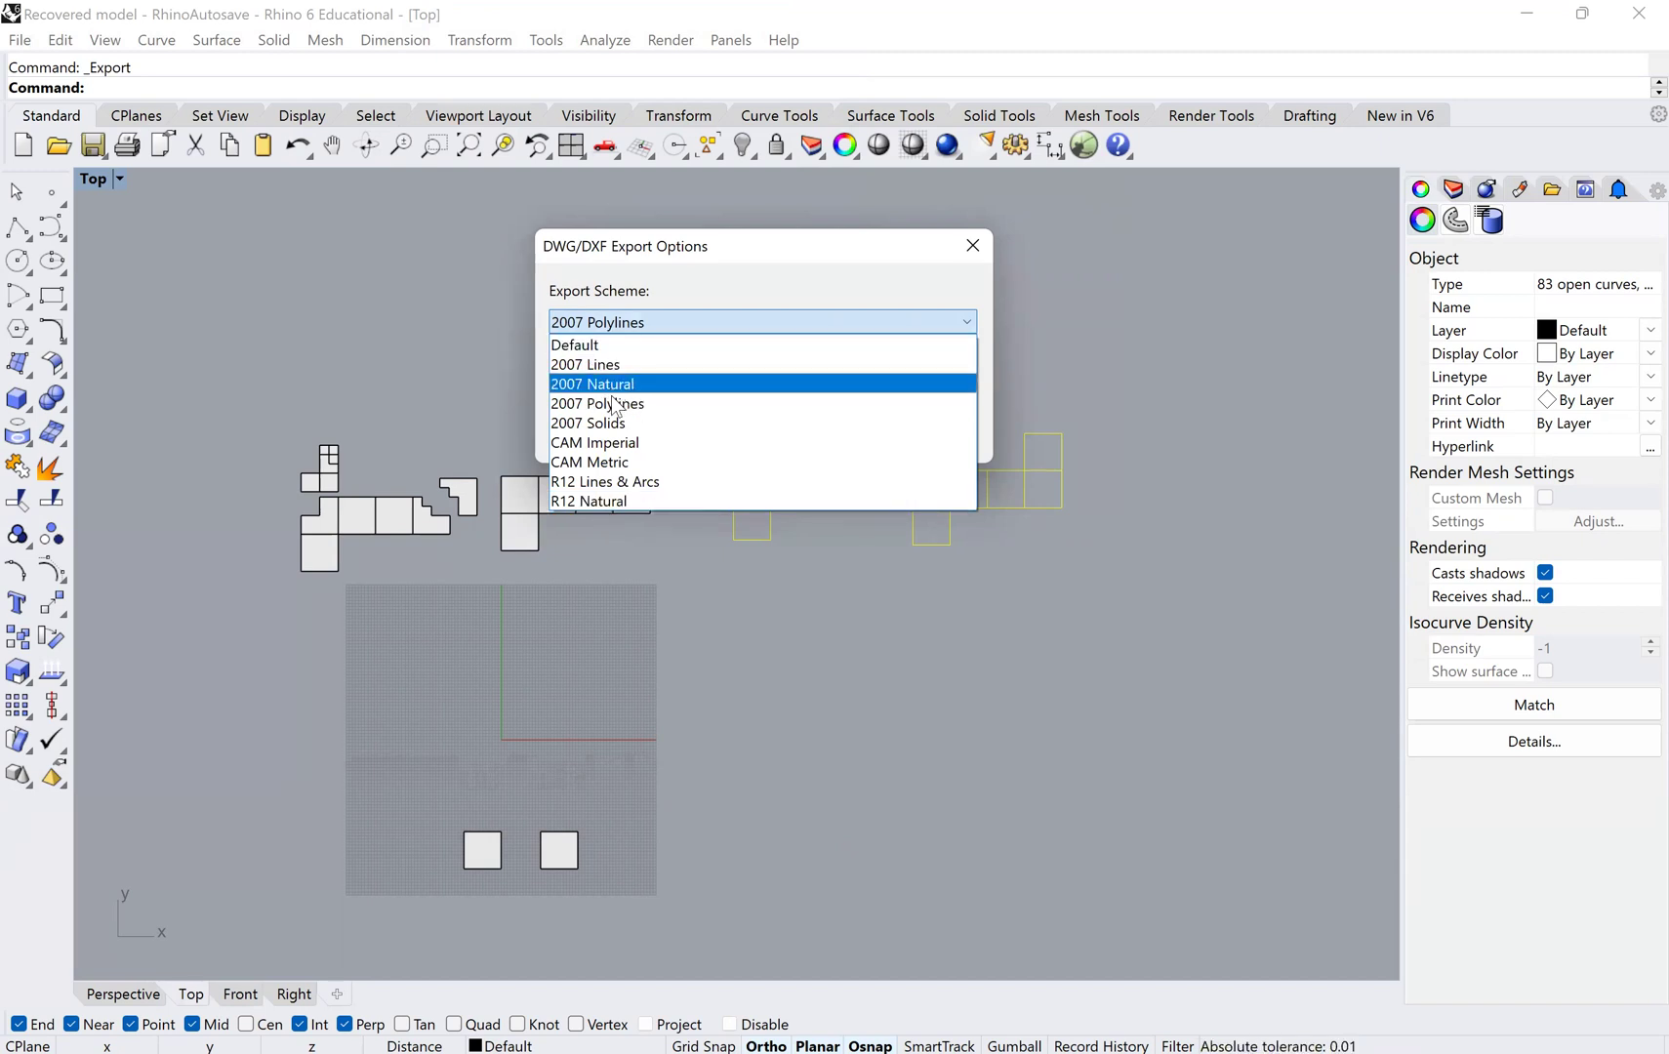
left_click(617, 500)
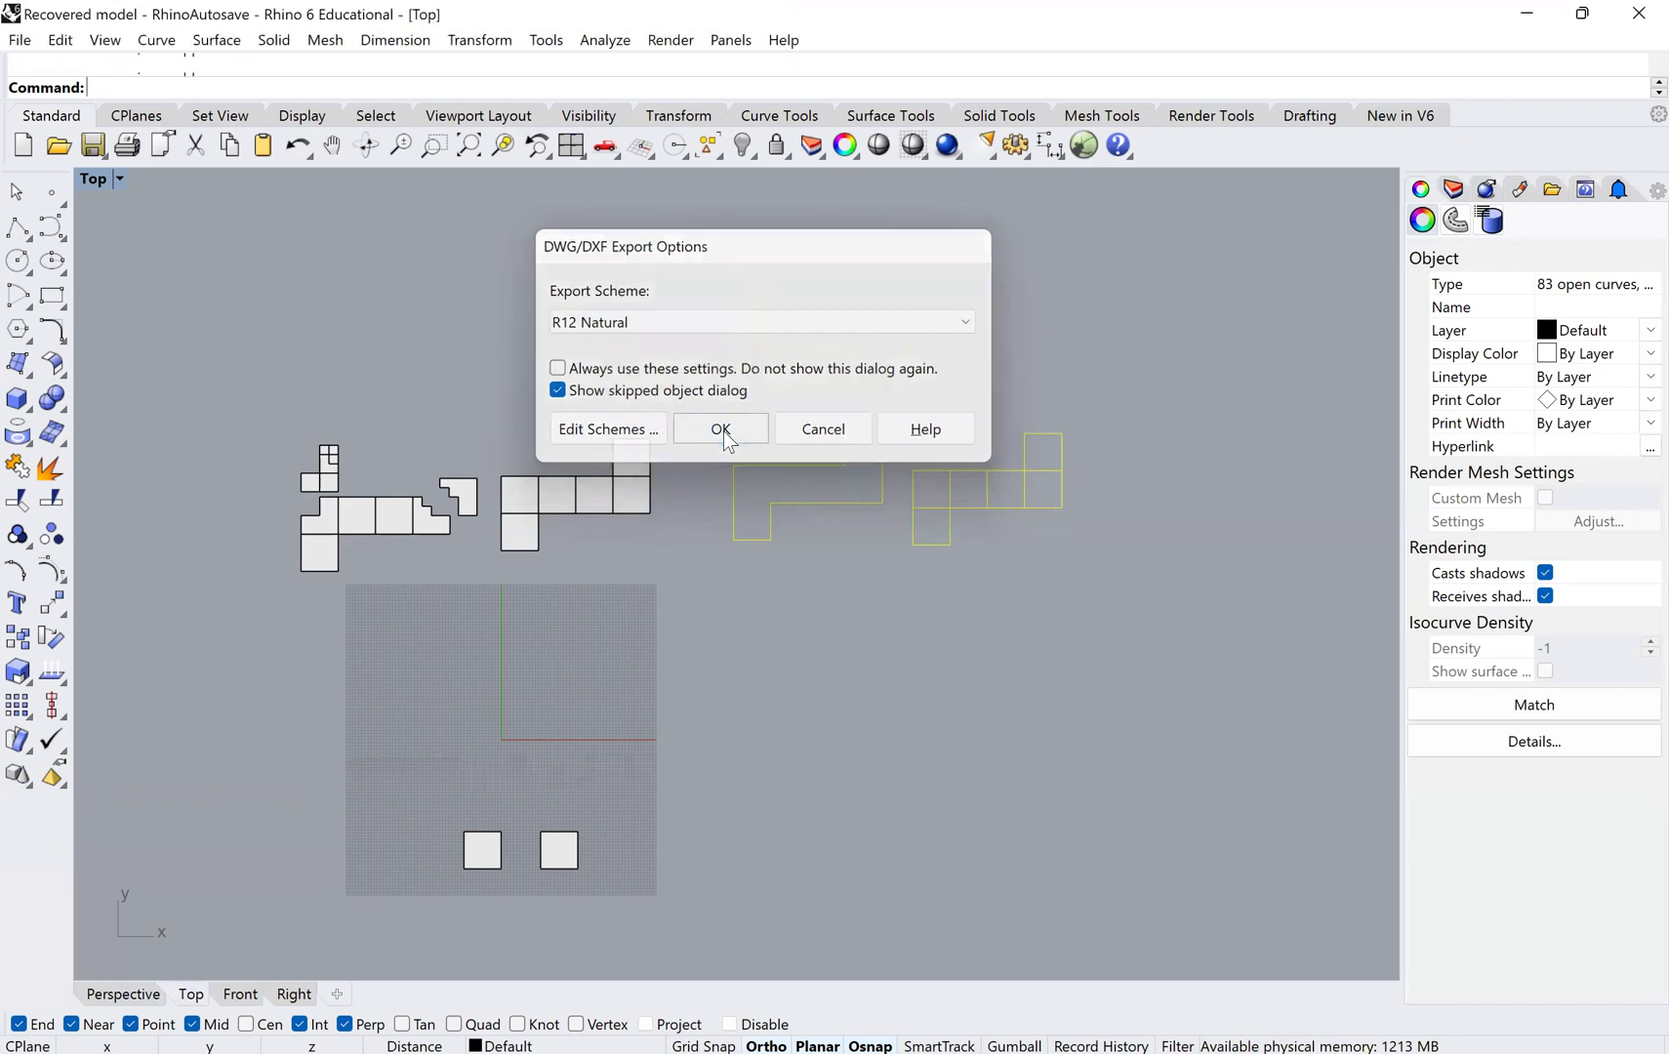
left_click(721, 430)
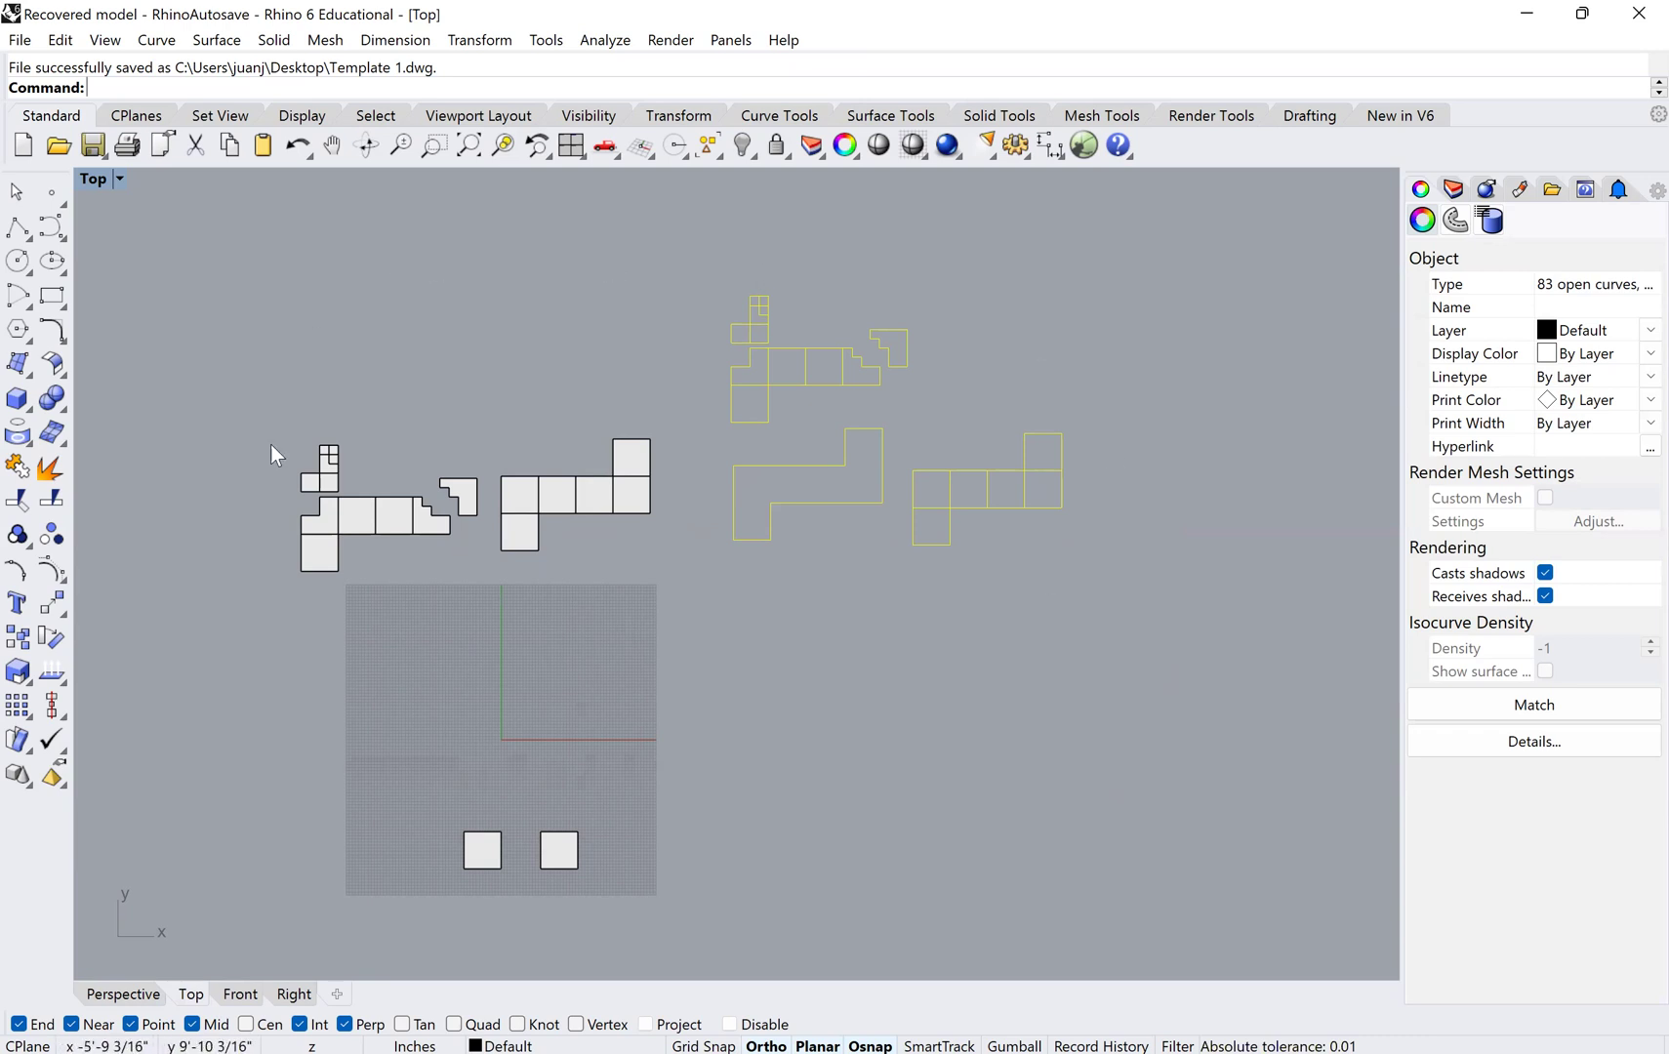
- Deselect the curves and check via Units that the model units are Inches
left_click(667, 774)
type("Units")
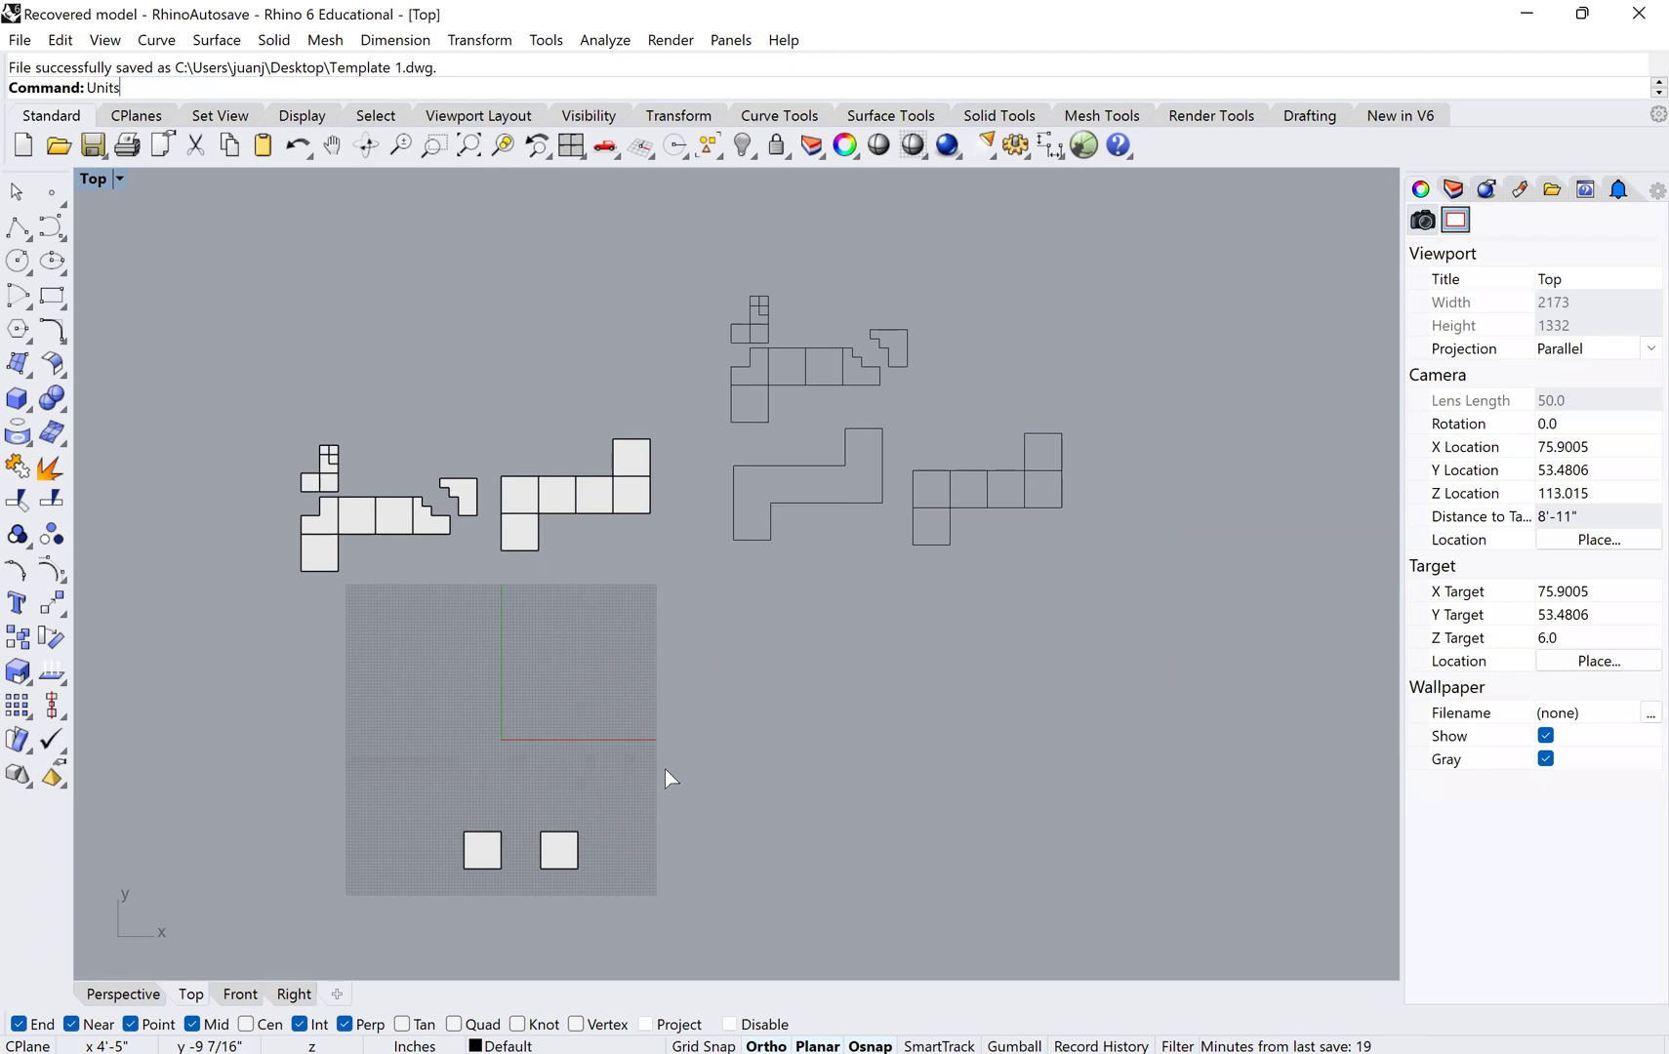
key("Return")
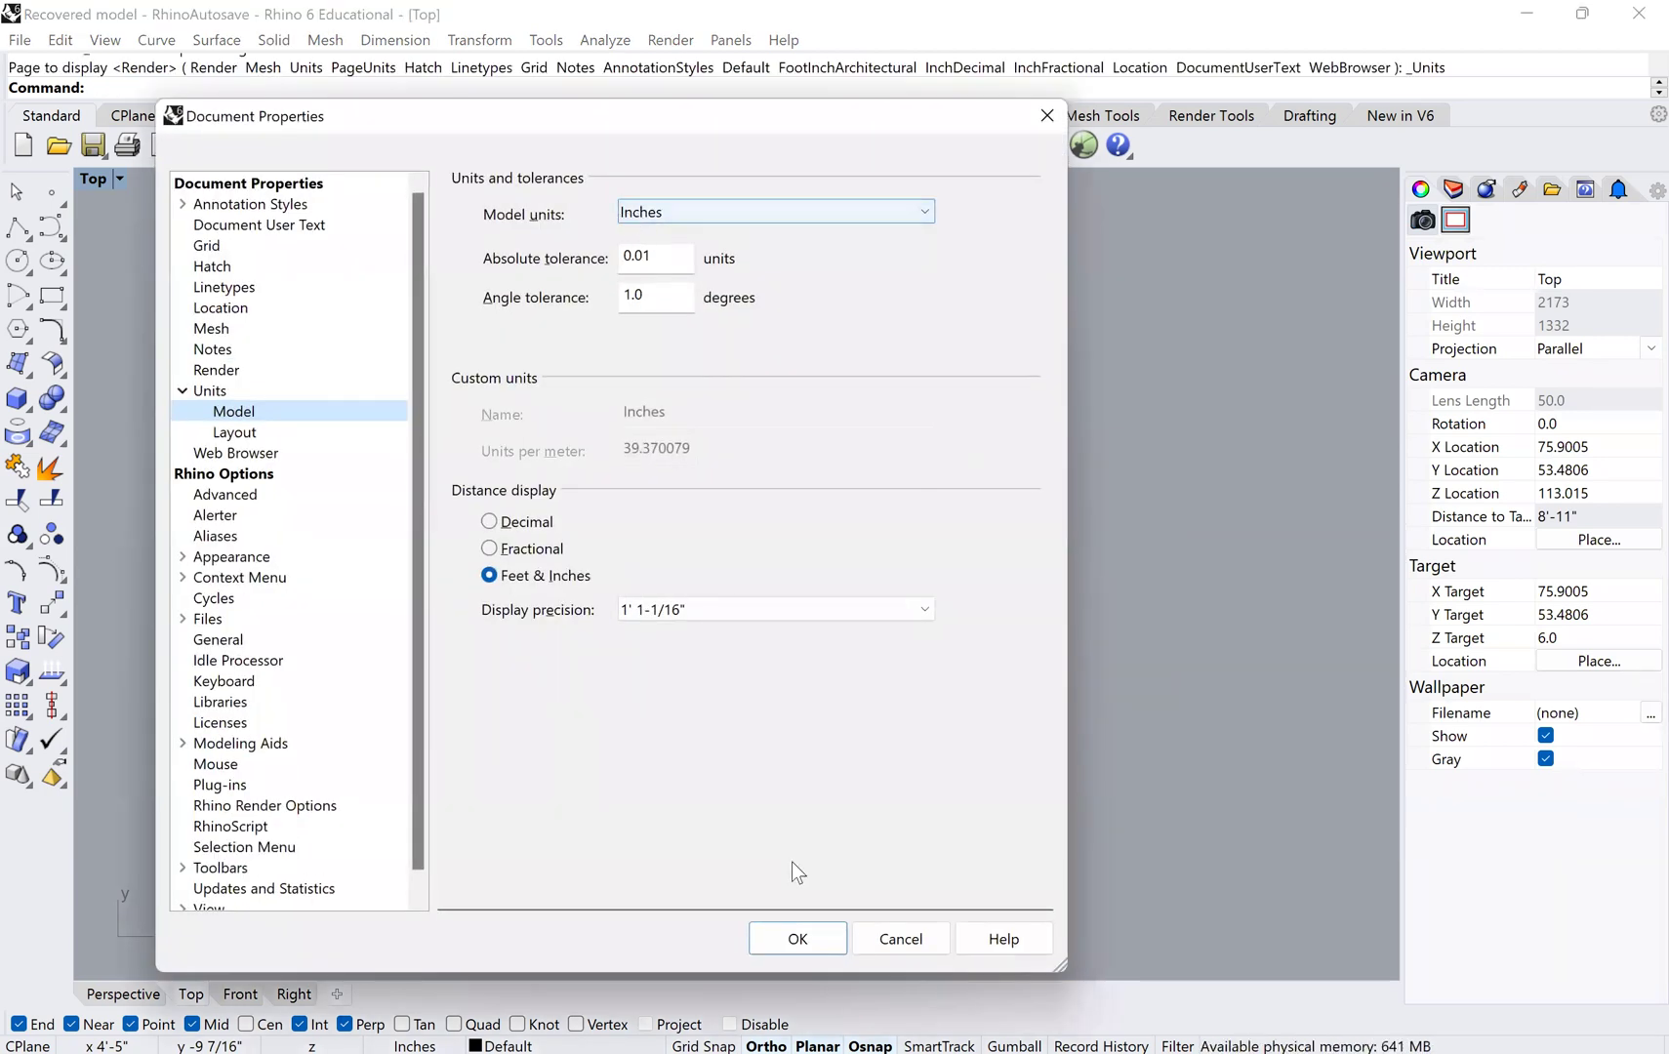
left_click(798, 939)
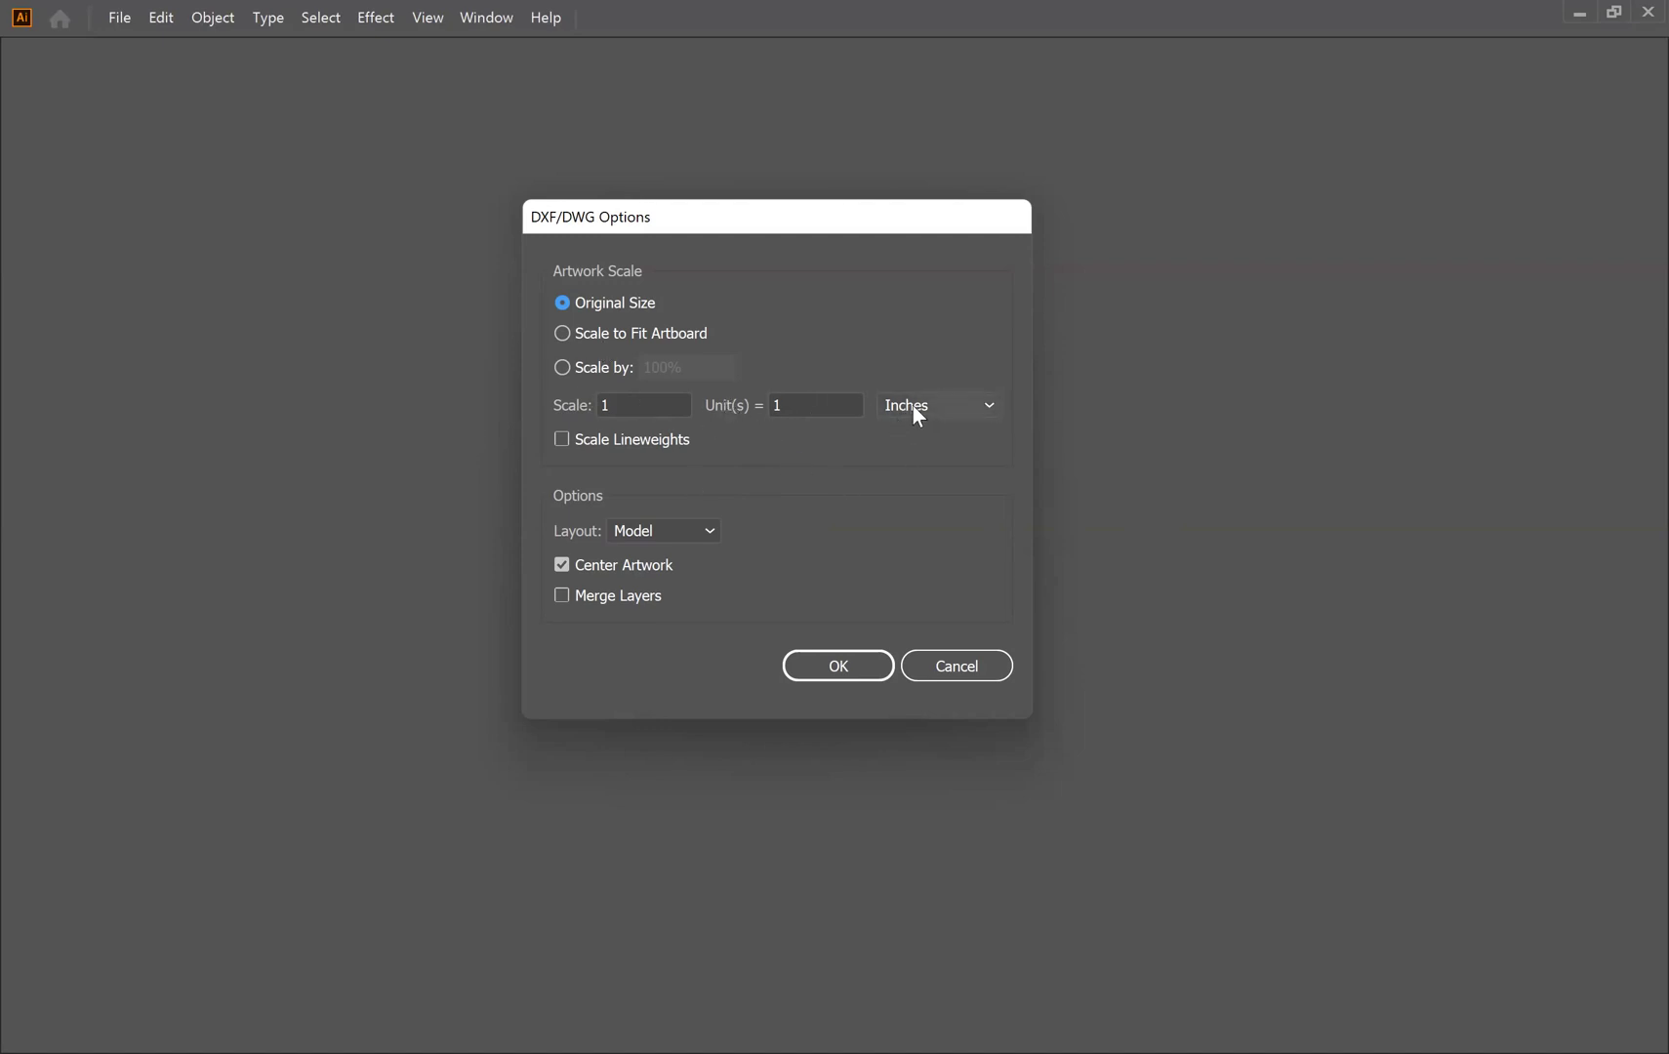
- Open Template 1.dwg at Original Size with 1 unit equal to 1 inch
left_click(914, 405)
left_click(923, 434)
left_click(927, 404)
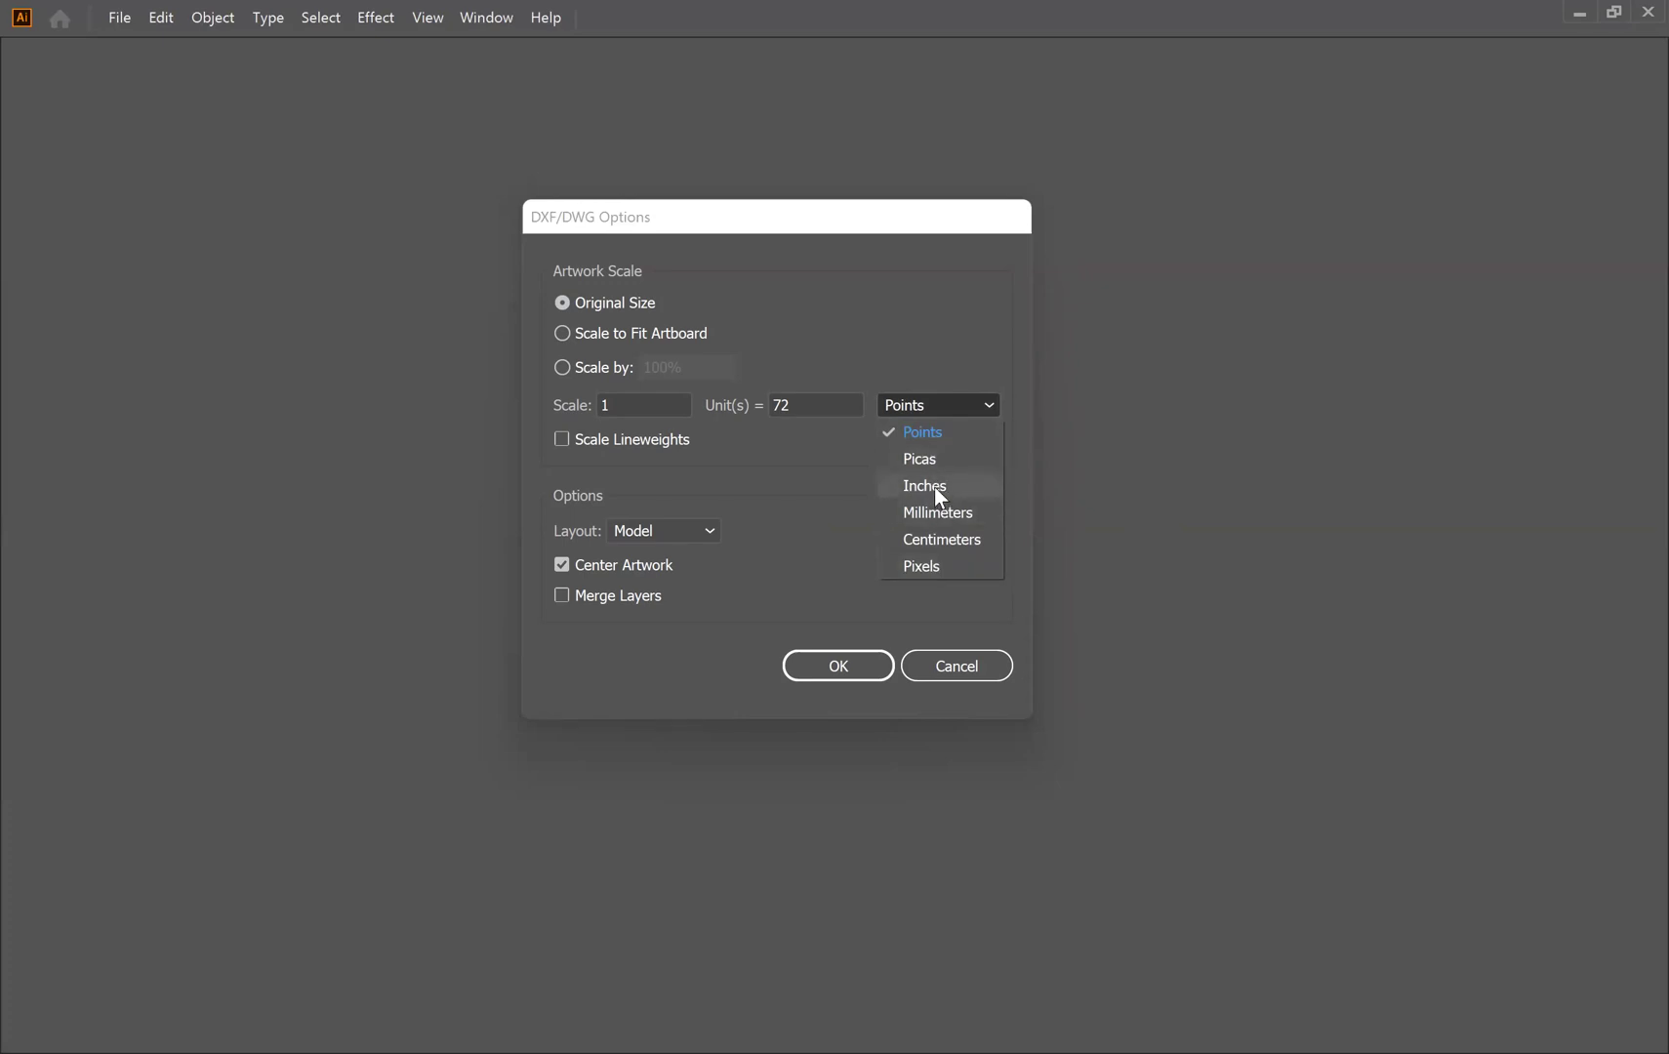
left_click(937, 488)
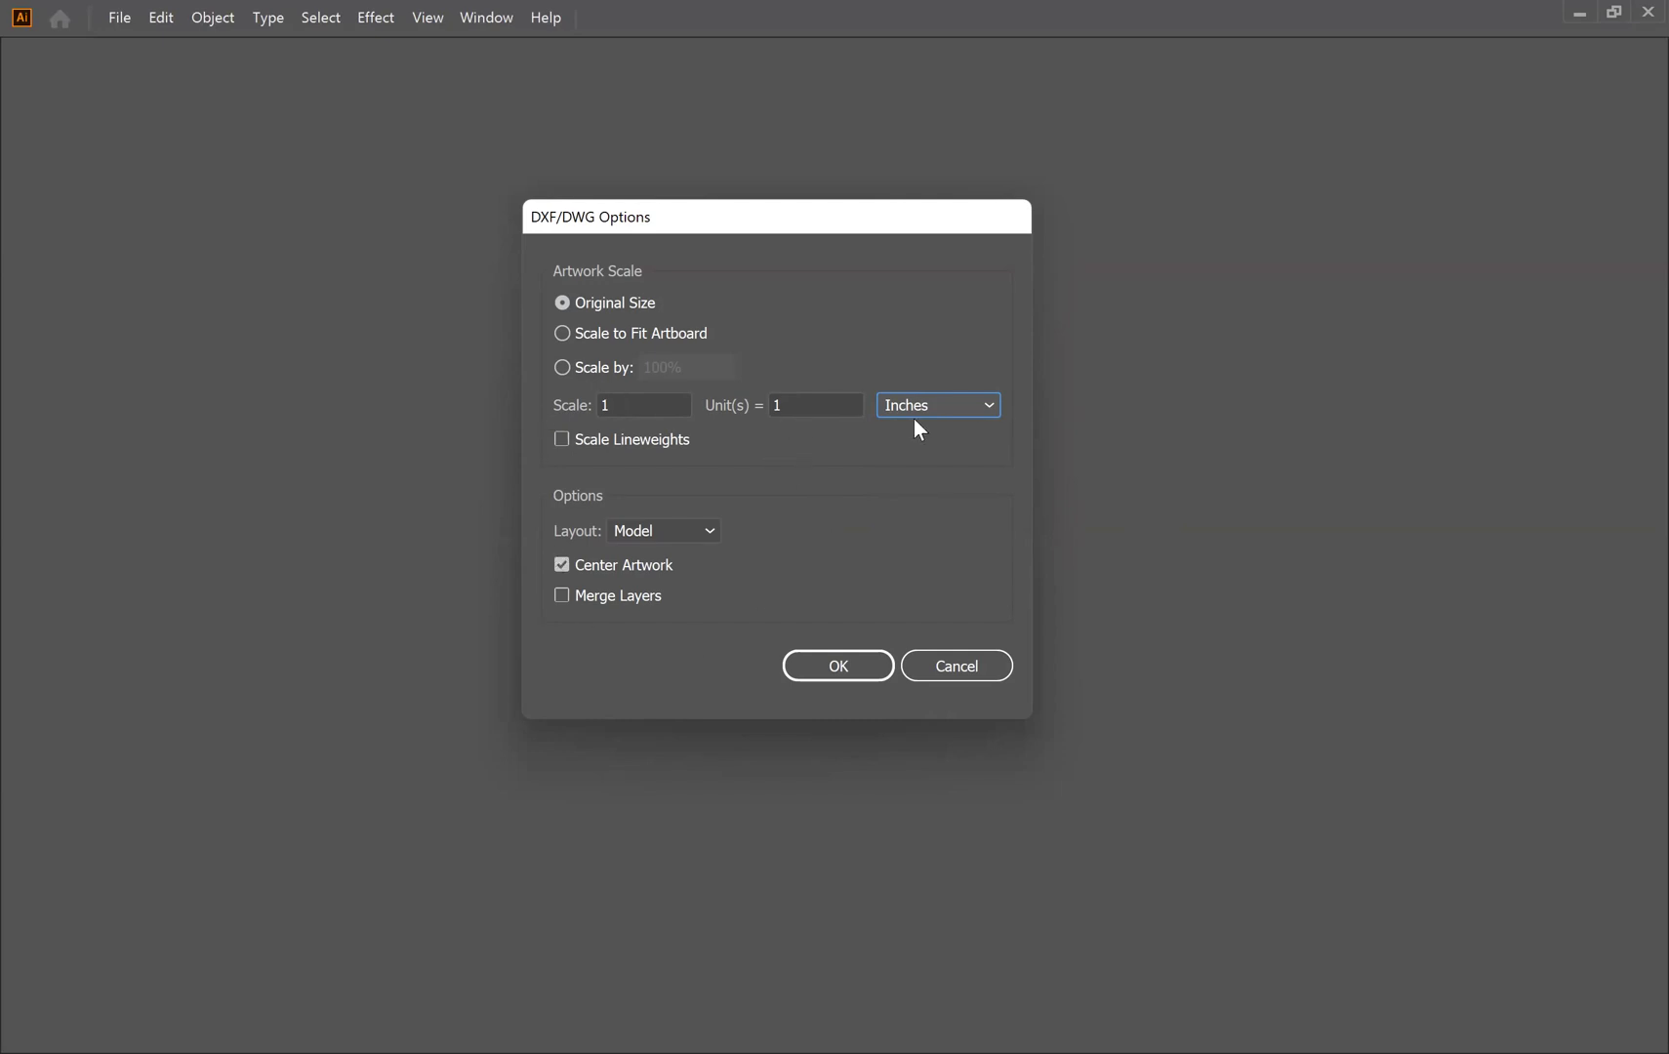
left_click(846, 653)
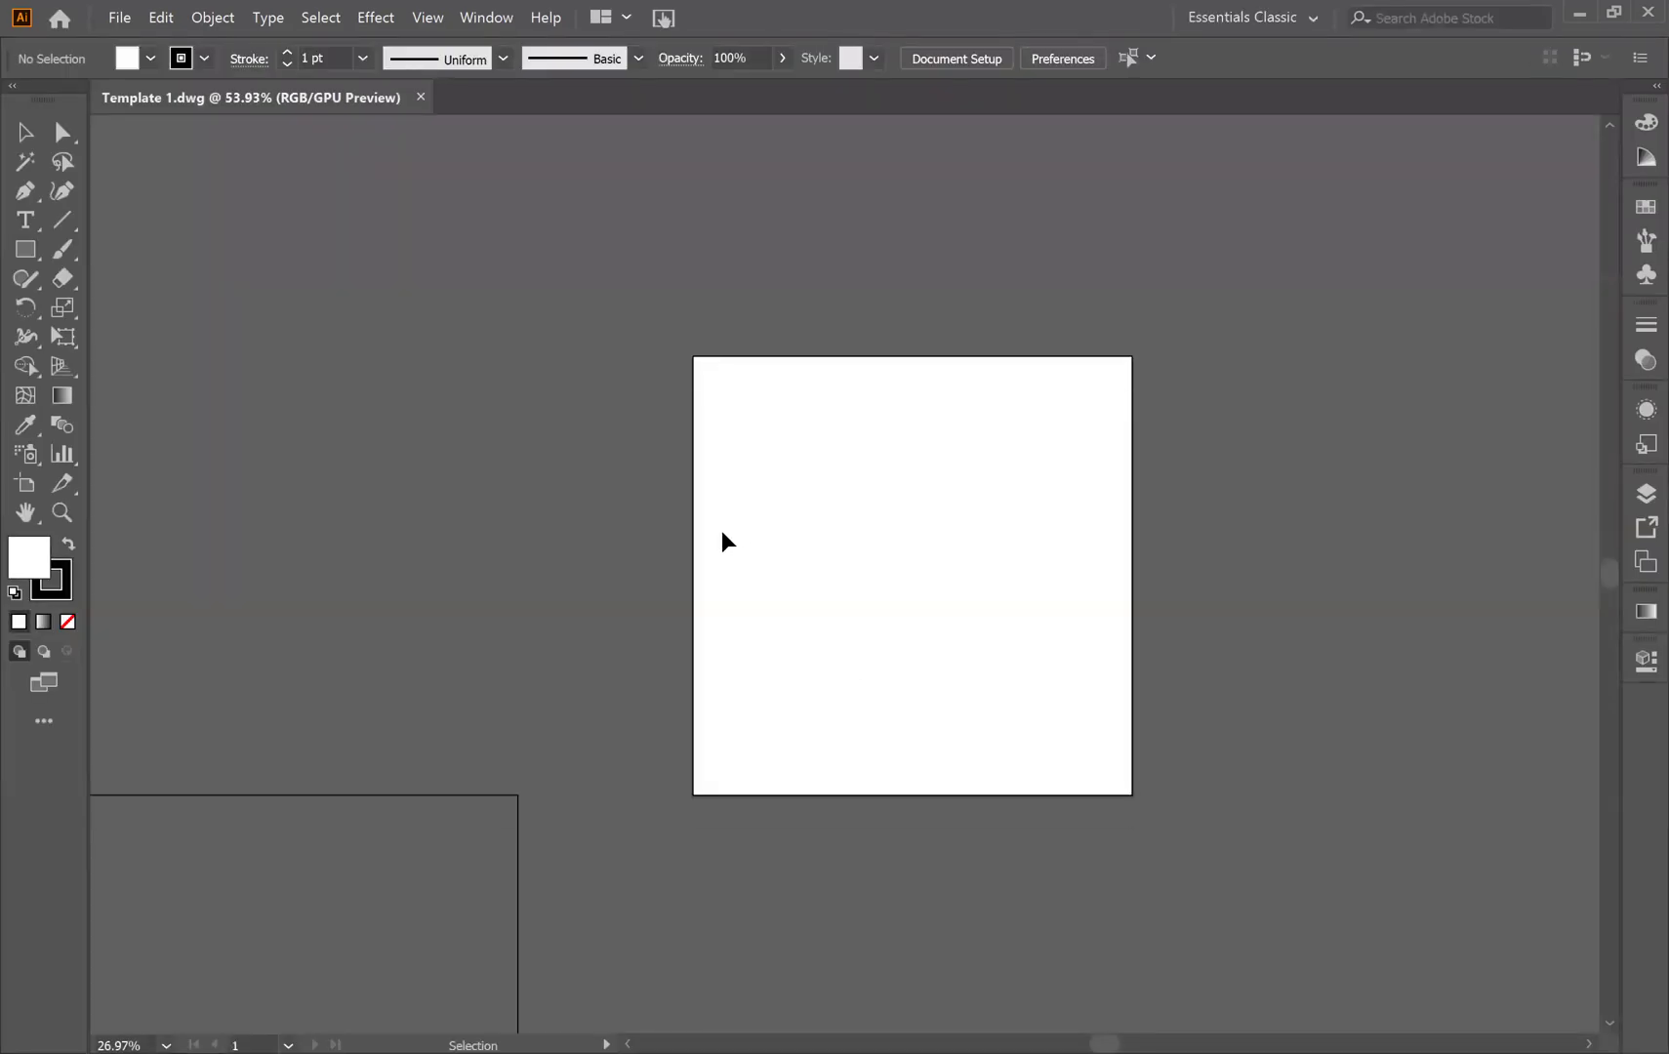
- Zoom out to show the whole imported net drawing, then zoom in one step
key("ctrl+minus")
key("ctrl+minus")
key("ctrl+minus")
key("ctrl+minus")
key("ctrl+minus")
key("ctrl+minus")
key("ctrl+minus")
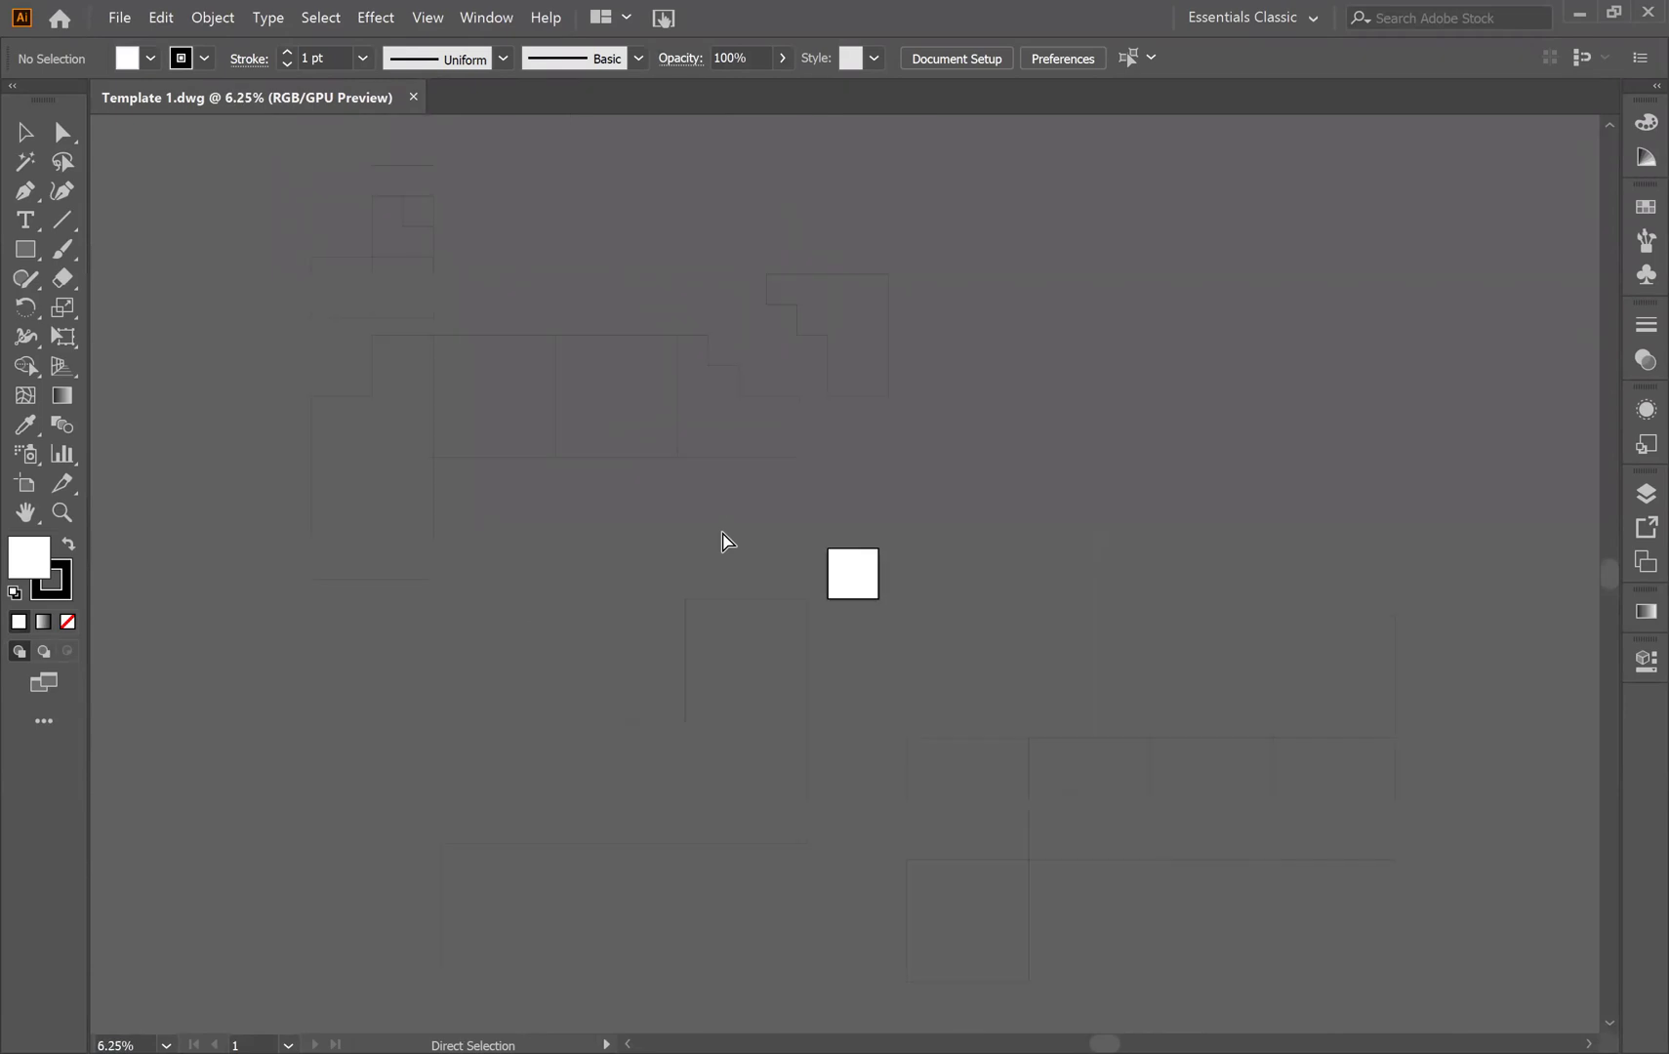
key("ctrl+plus")
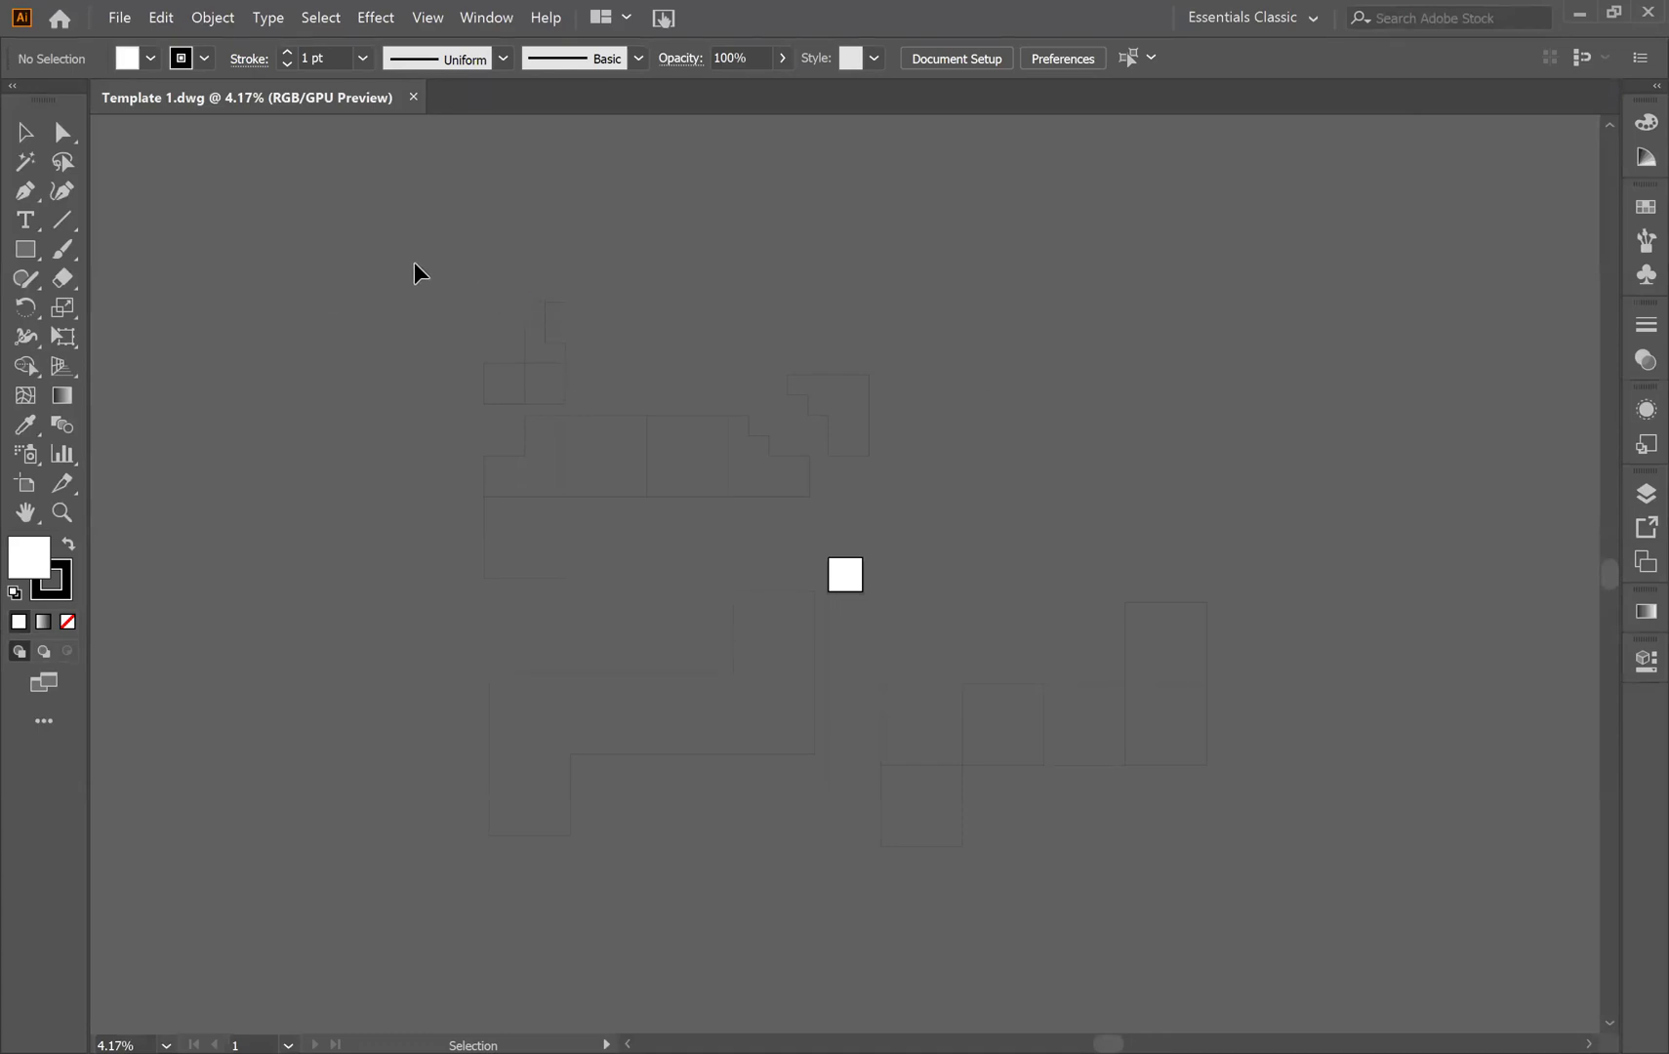
left_click(1170, 845)
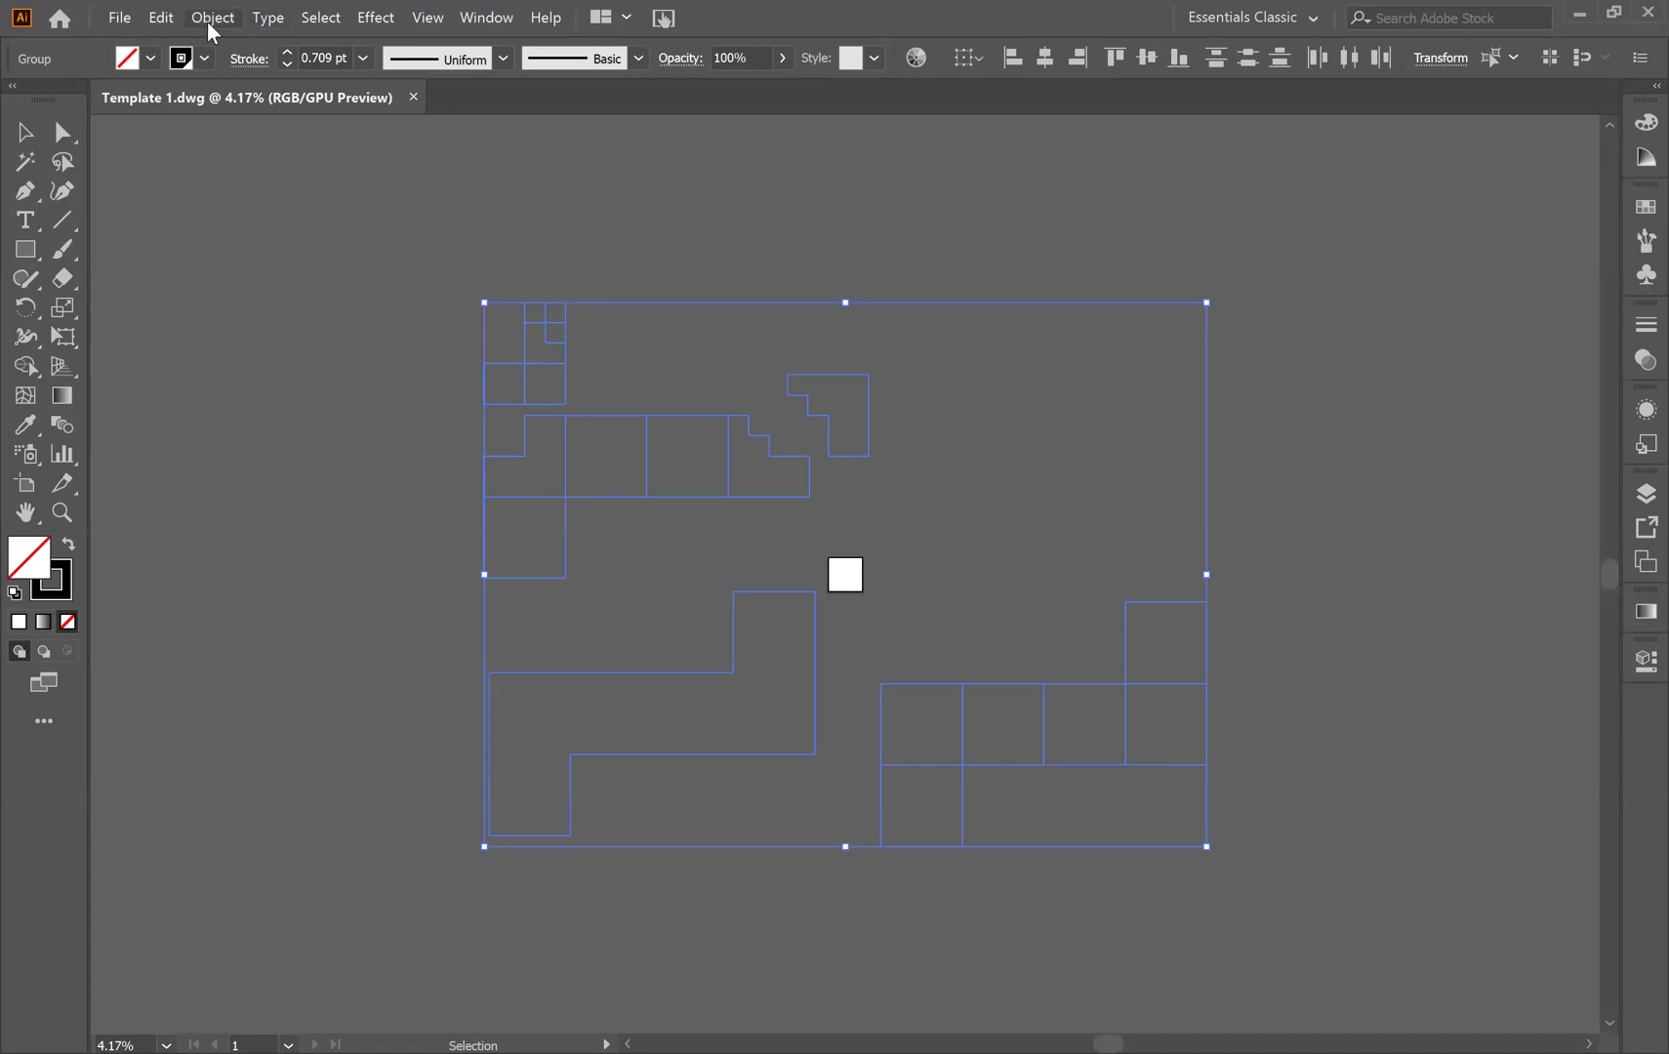
key("alt+o")
key("Right")
left_click(576, 159)
left_click_drag(162, 27, 395, 215)
type("1/12")
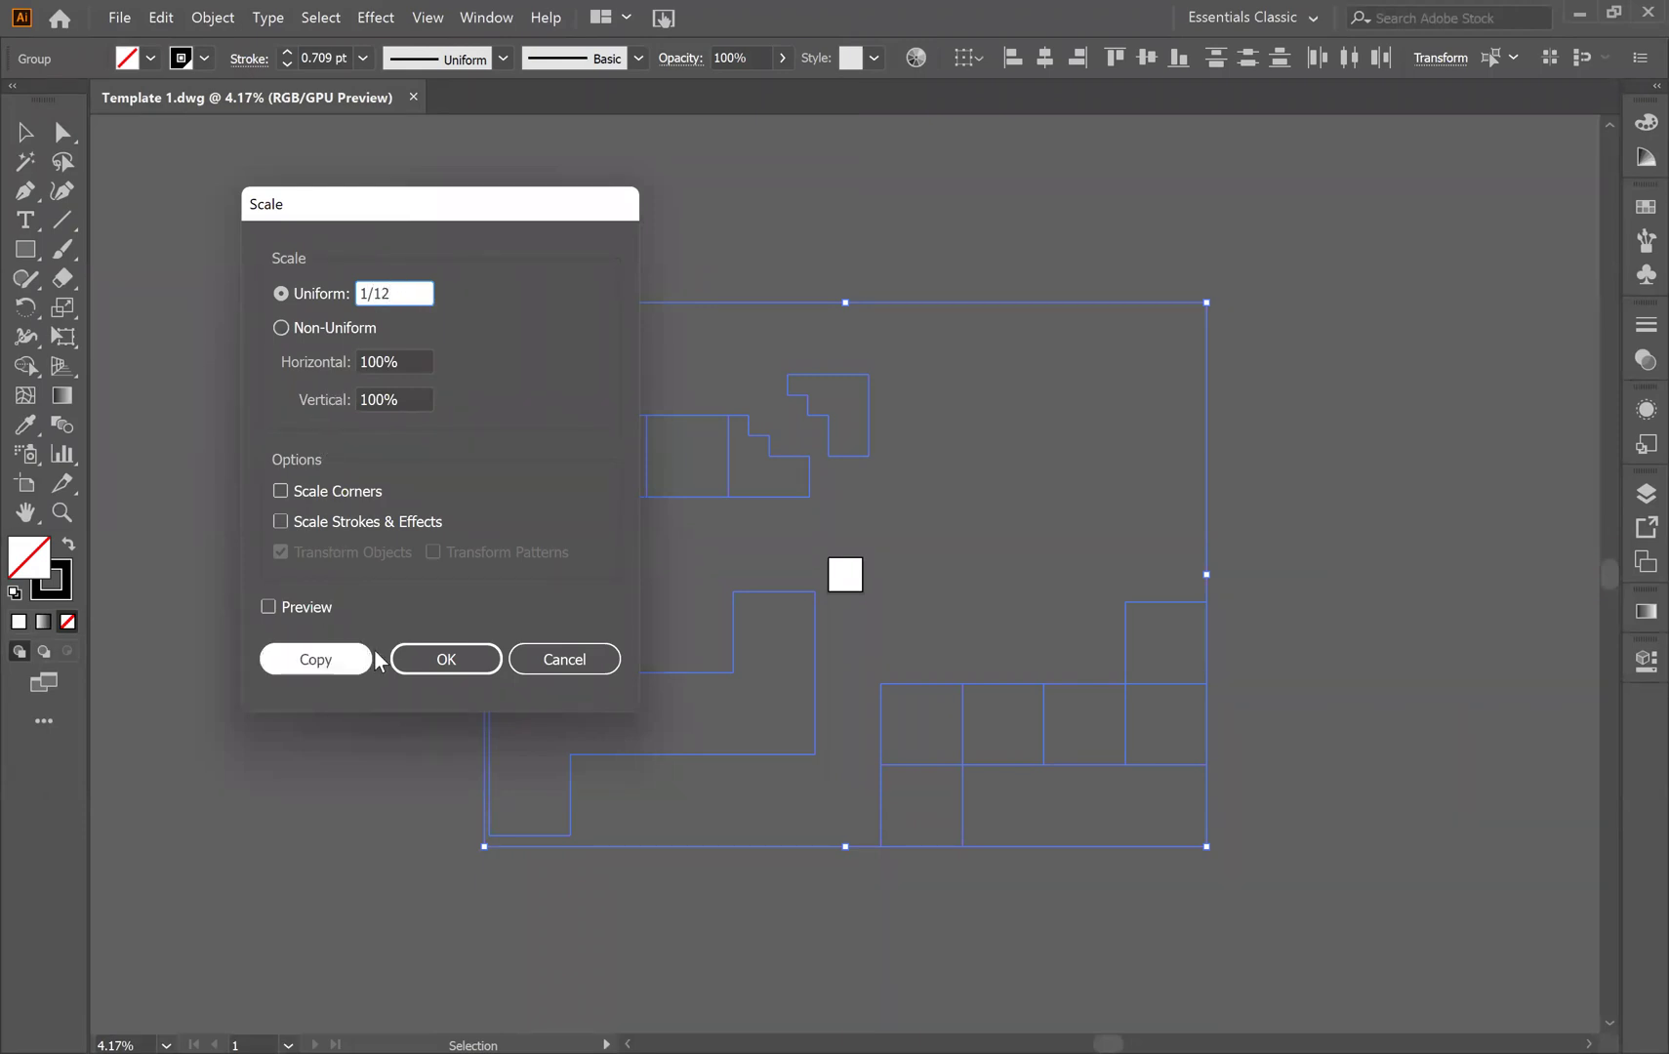
left_click(430, 667)
key("a")
key("ctrl+=")
key("ctrl+=")
key("ctrl+=")
key("ctrl+=")
key("ctrl+=")
key("ctrl+=")
key("ctrl+=")
key("ctrl+=")
key("ctrl+=")
key("ctrl+=")
key("ctrl+=")
key("ctrl+=")
key("ctrl+=")
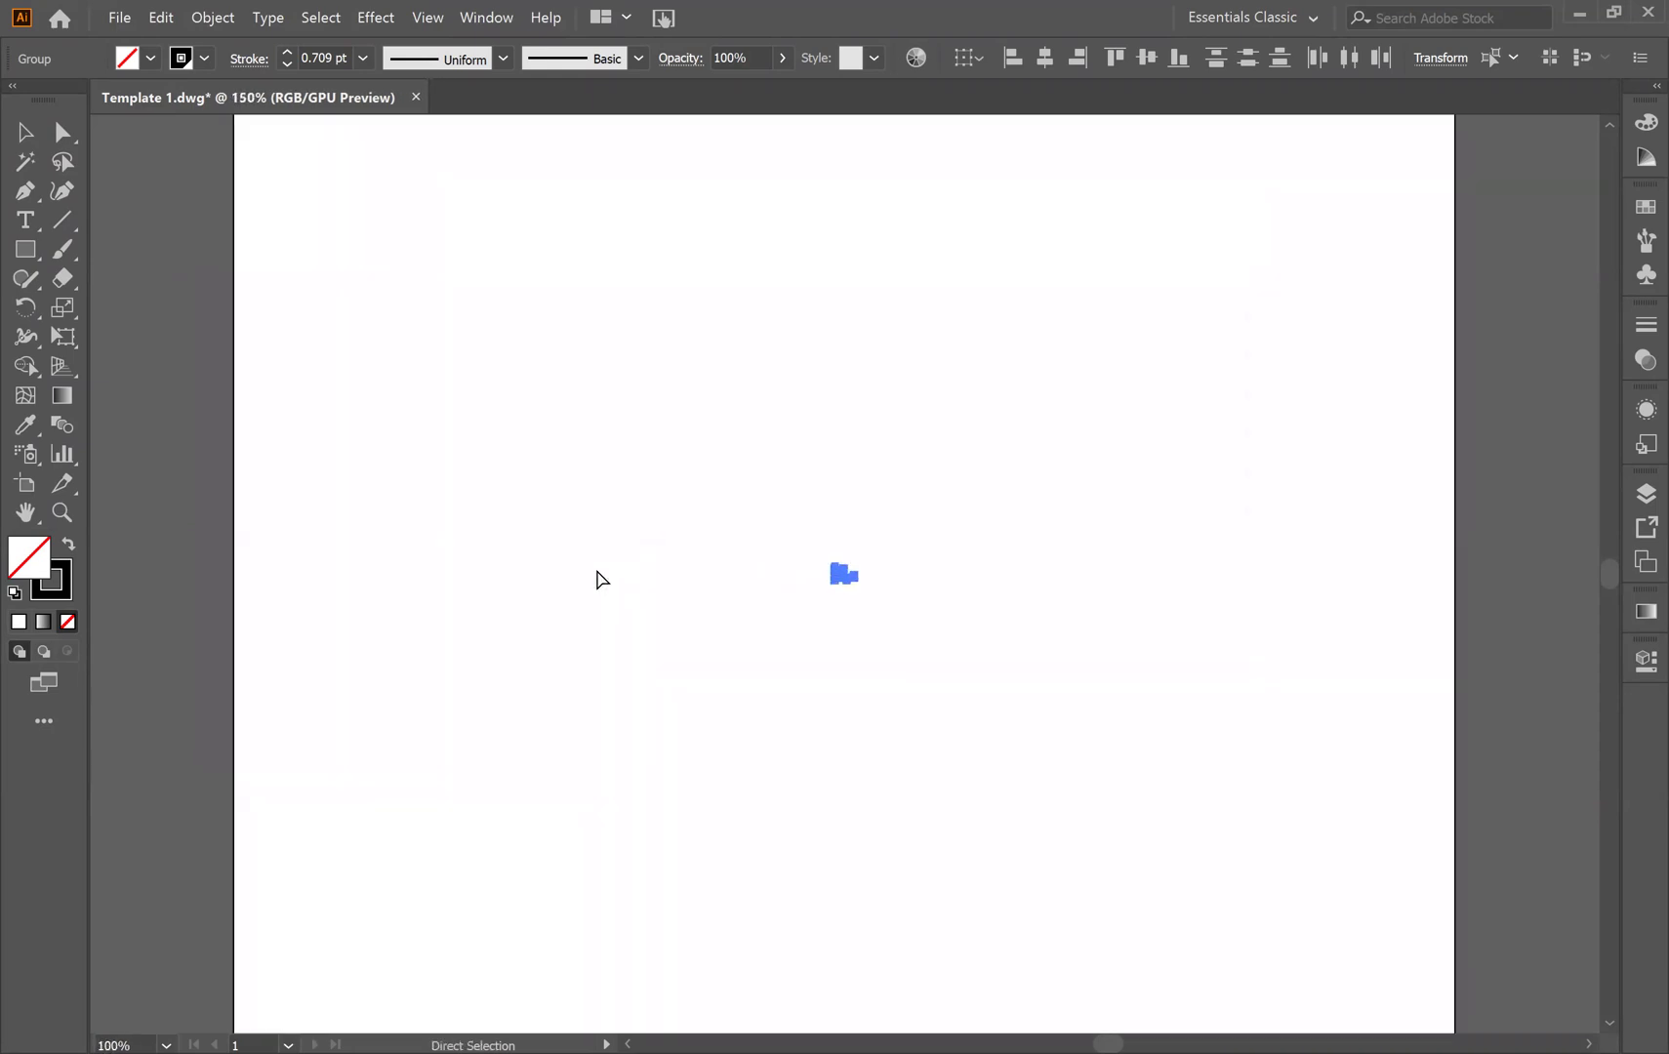
key("ctrl+minus")
key("ctrl+minus")
key("v")
left_click(708, 634)
key("a")
key("ctrl+z")
key("ctrl+minus")
key("ctrl+minus")
key("ctrl+minus")
key("ctrl+minus")
key("ctrl+minus")
key("ctrl+minus")
key("ctrl+minus")
key("ctrl+minus")
key("ctrl+minus")
key("ctrl+minus")
key("ctrl+minus")
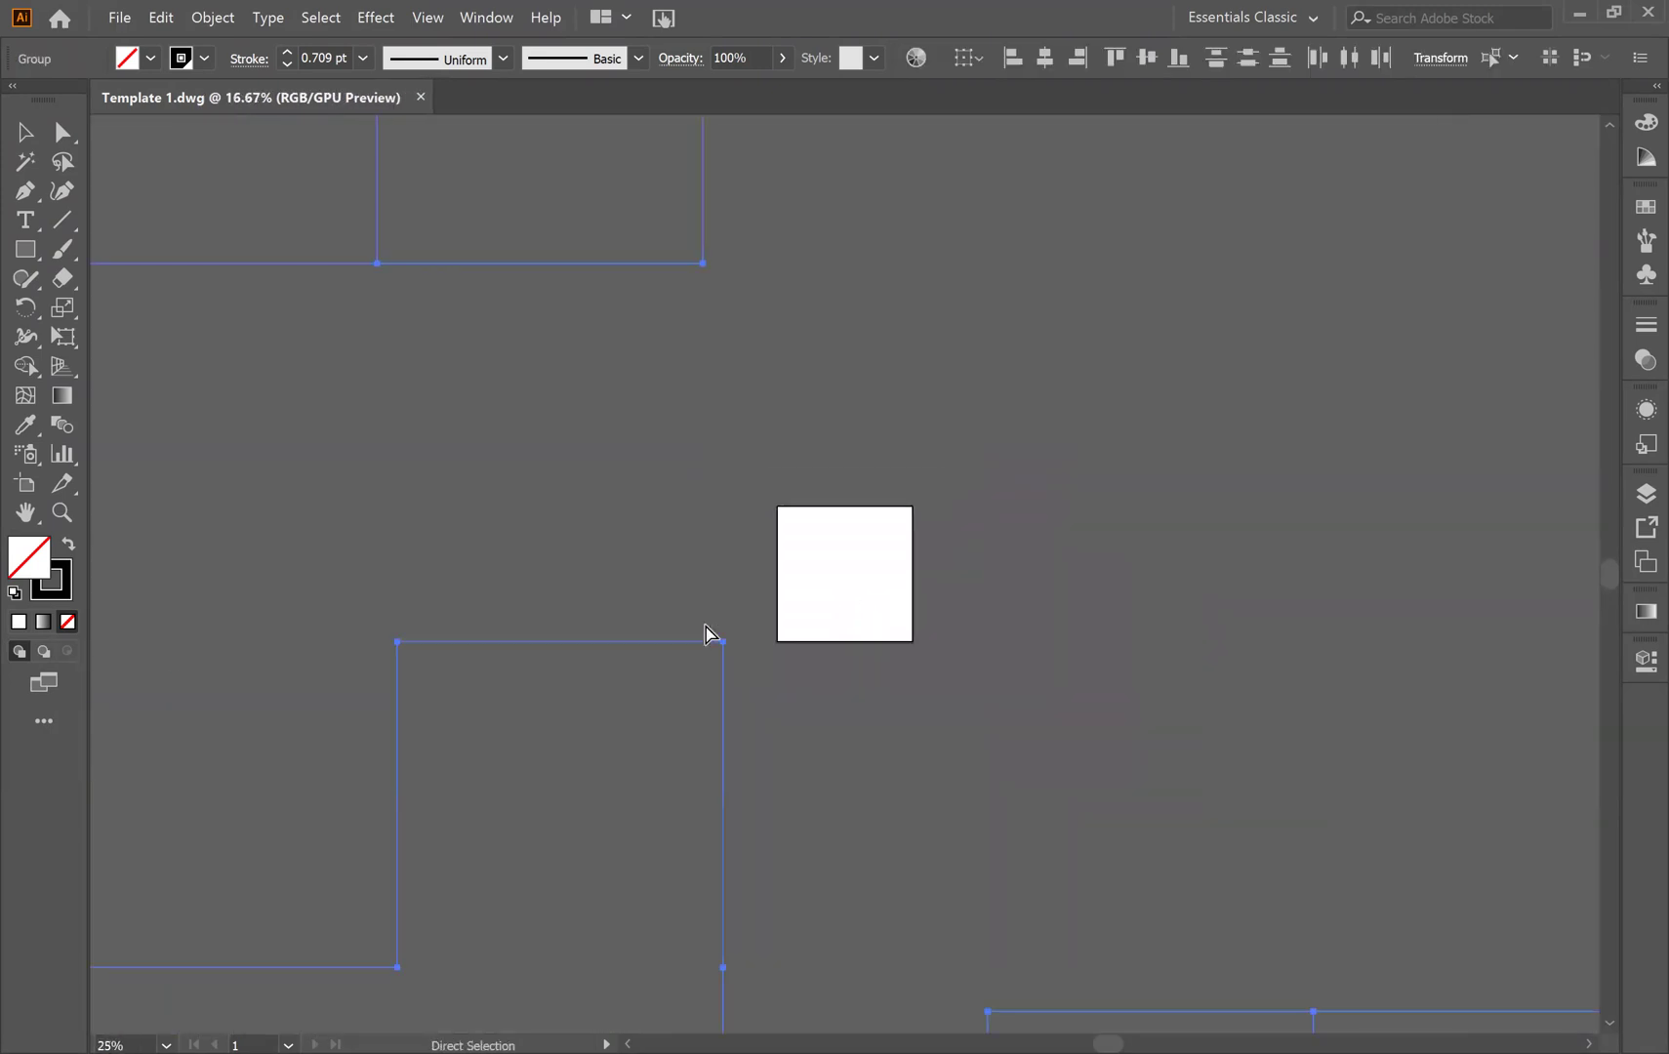
key("v")
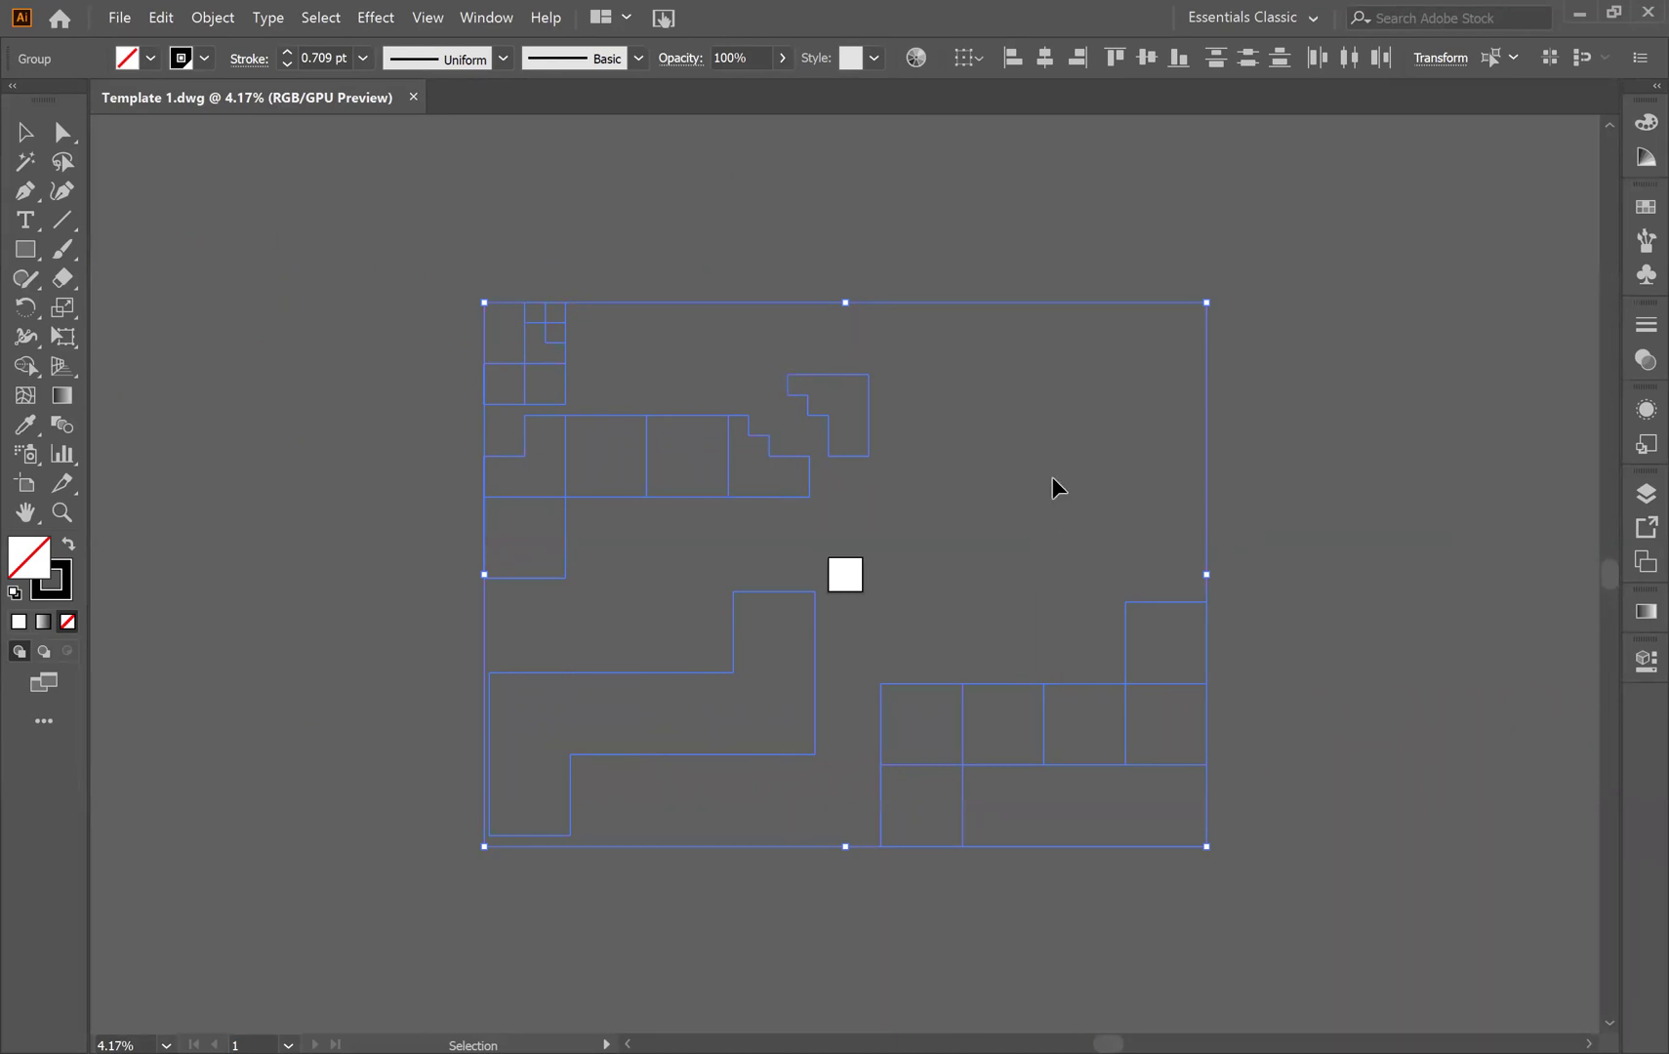
left_click(1313, 546)
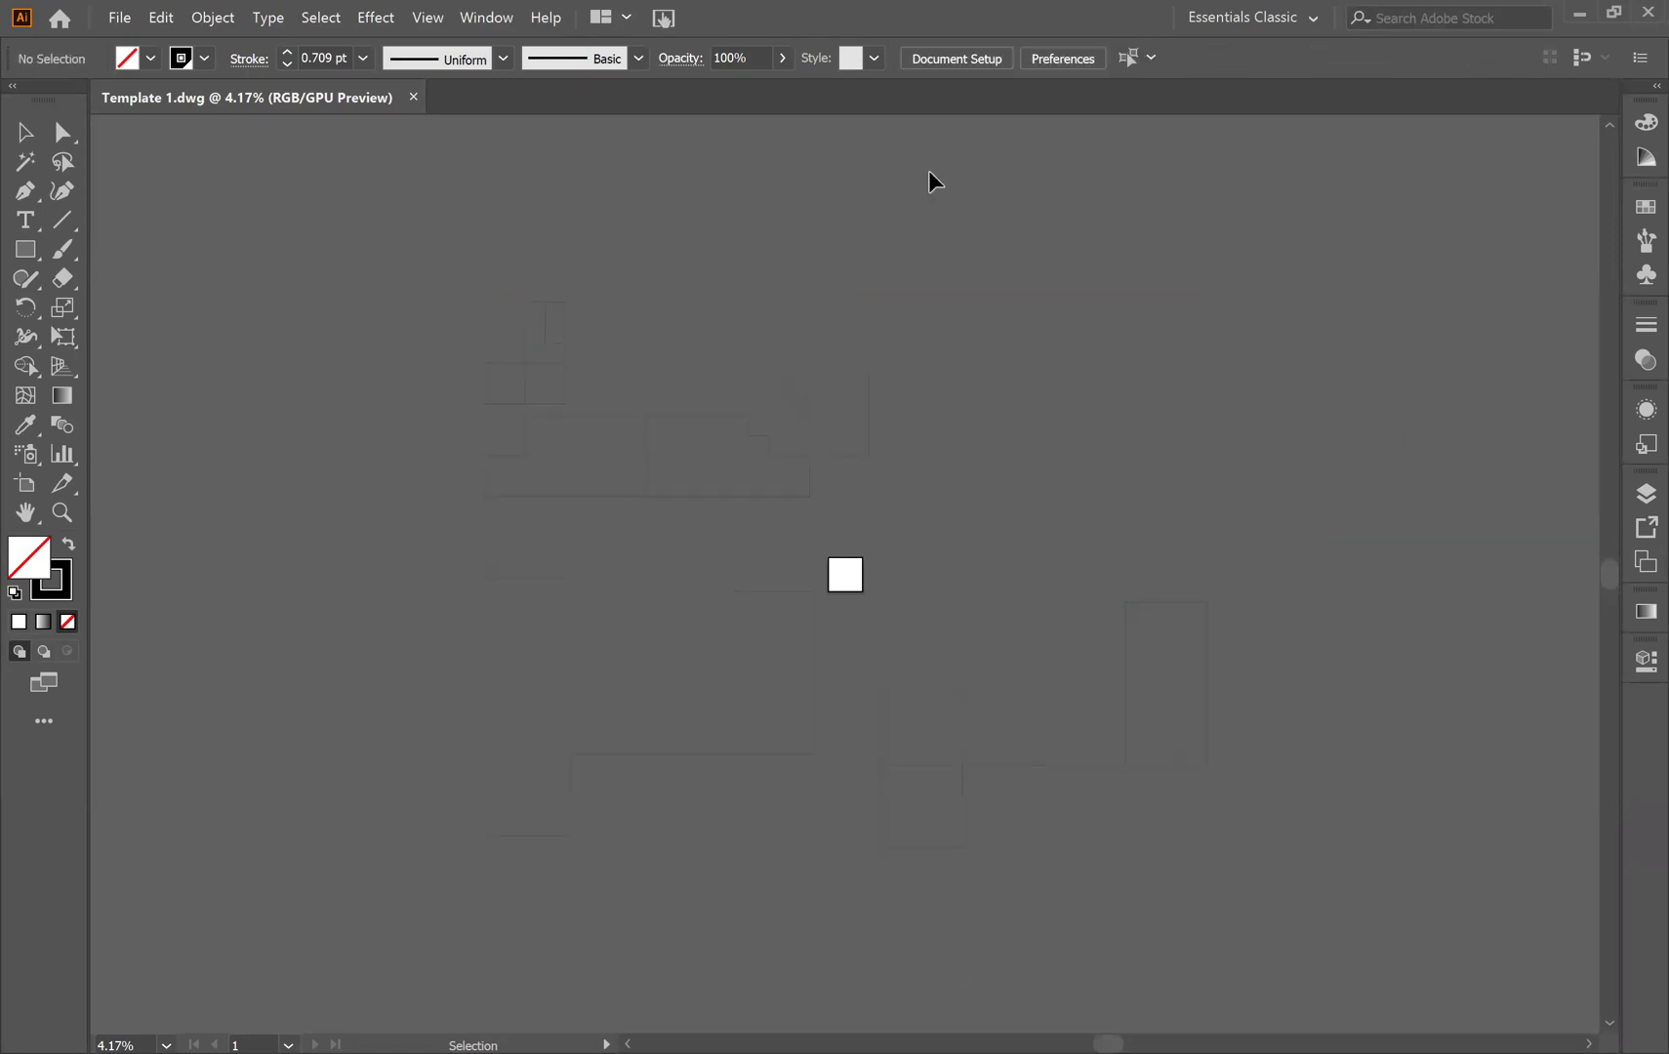